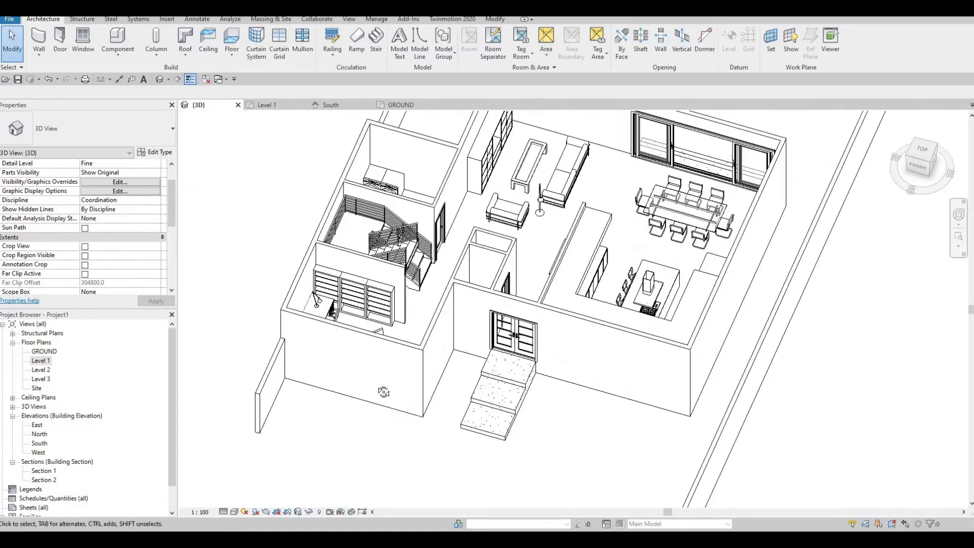
# - Examine the furnished ground floor, the entrance steps and the rear steps from several sides in the 3D view
pyautogui.scroll(2, 497, 264)
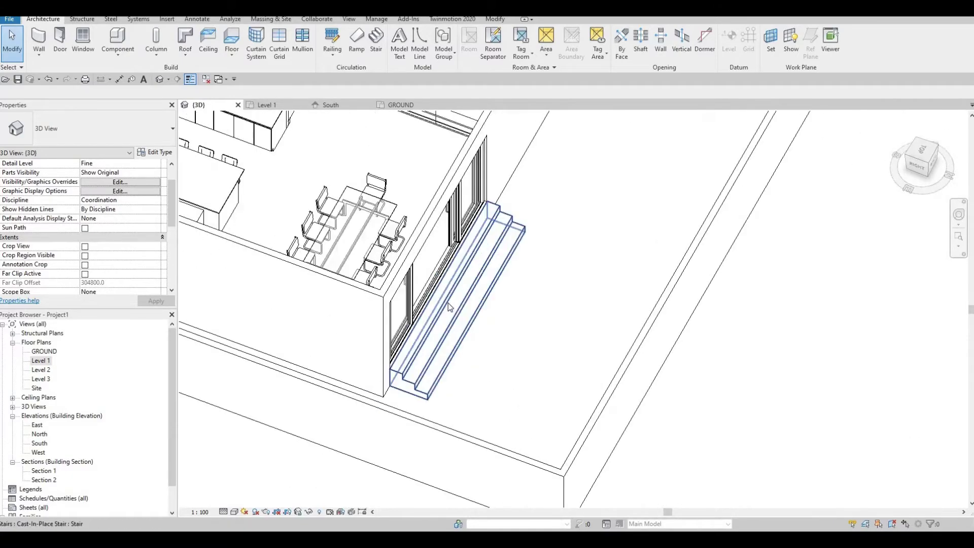
pyautogui.moveTo(450, 307); pyautogui.dragTo(495, 208, button='middle')
pyautogui.scroll(-2, 663, 185)
pyautogui.keyDown('shift'); pyautogui.moveTo(590, 334); pyautogui.dragTo(400, 487, button='middle'); pyautogui.keyUp('shift')
pyautogui.moveTo(303, 208); pyautogui.dragTo(389, 251, button='middle')
pyautogui.scroll(1, 389, 250)
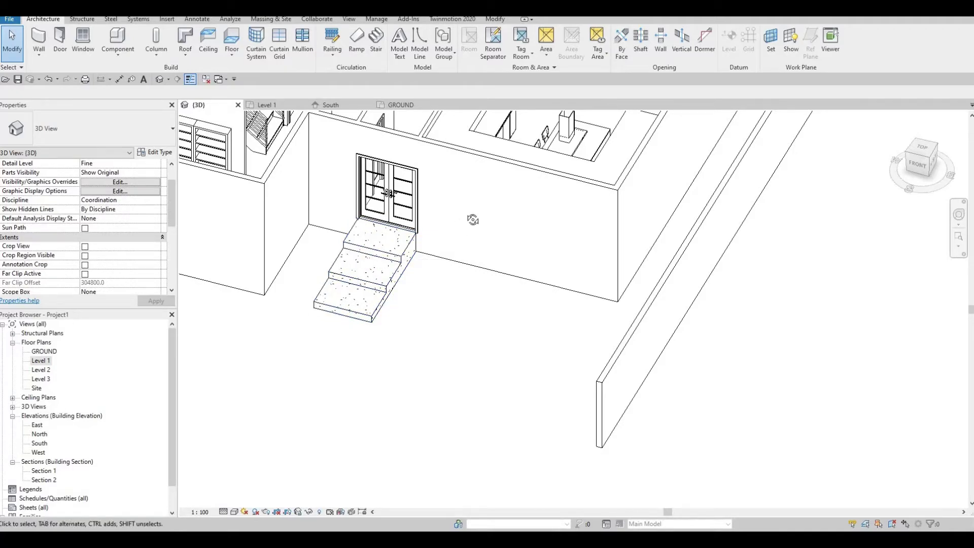
pyautogui.keyDown('shift'); pyautogui.moveTo(397, 252); pyautogui.dragTo(434, 228, button='middle'); pyautogui.keyUp('shift')
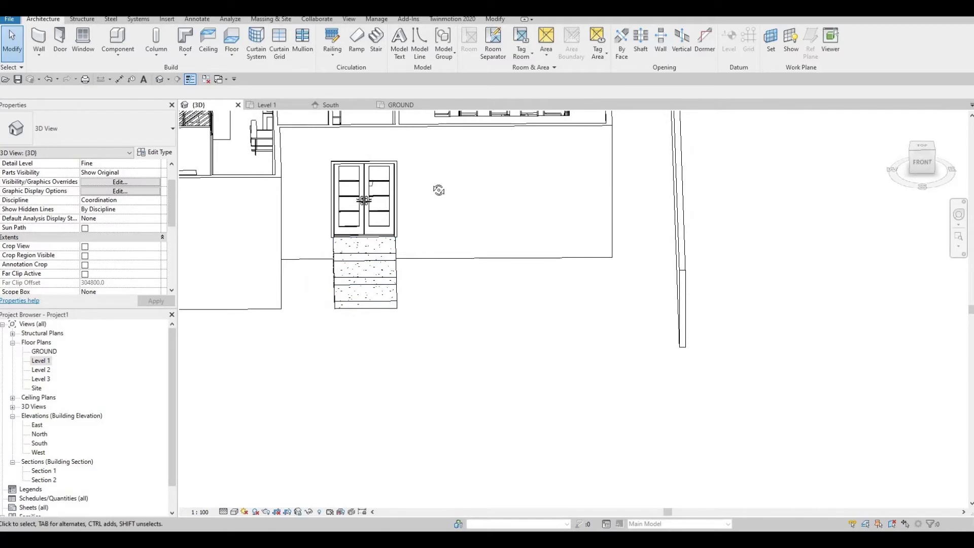
pyautogui.keyDown('shift'); pyautogui.moveTo(414, 185); pyautogui.dragTo(639, 315, button='middle'); pyautogui.keyUp('shift')
pyautogui.scroll(-1, 639, 314)
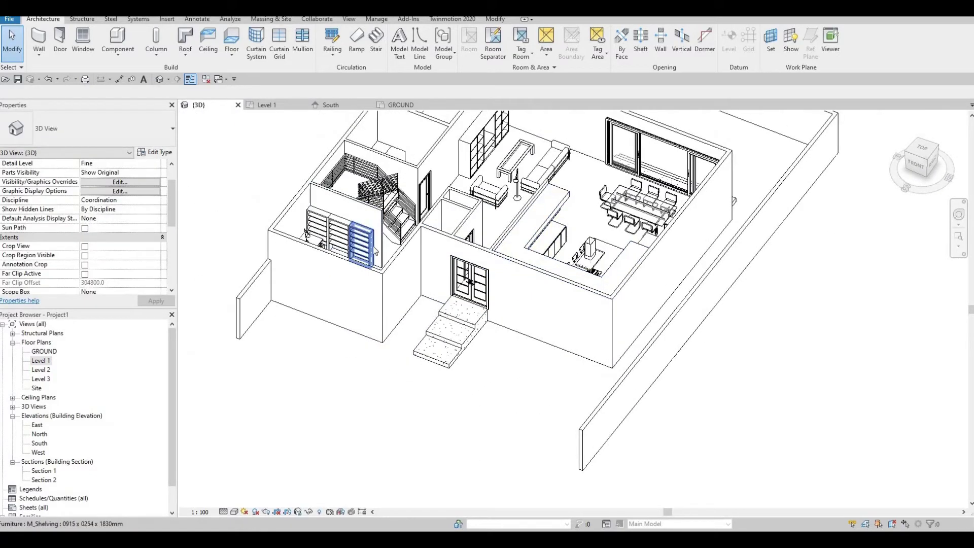
# - Open the Level 2 floor plan and frame the house outline around the staircase
pyautogui.doubleClick(41, 369)
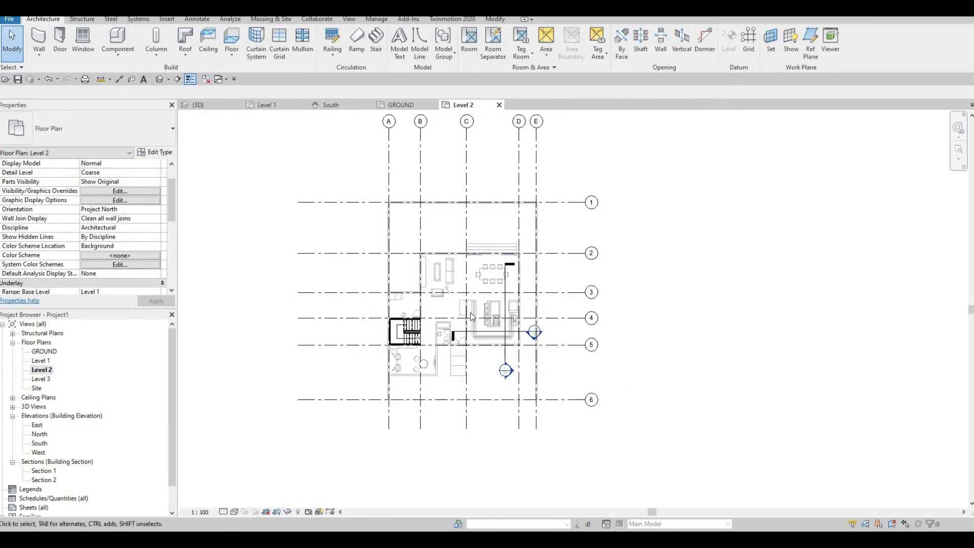
pyautogui.scroll(3, 471, 315)
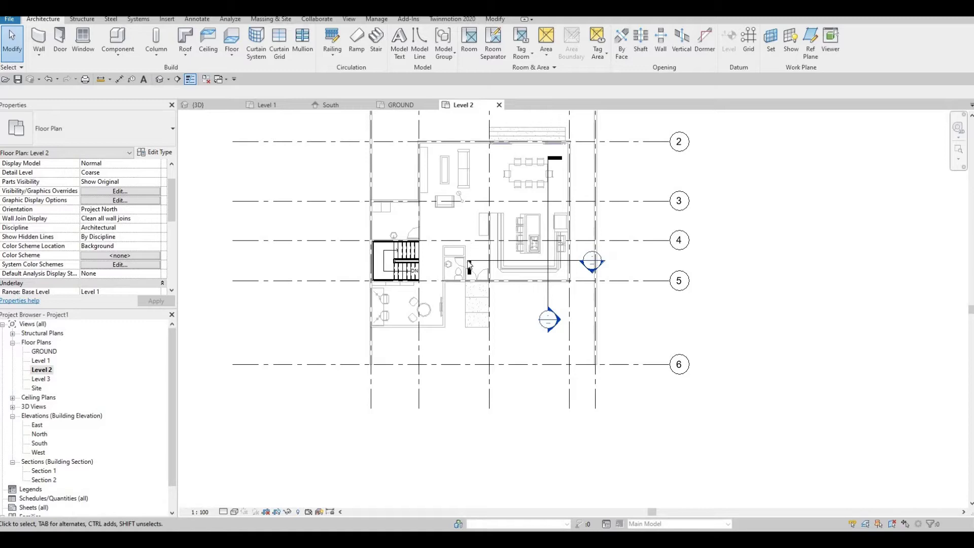
pyautogui.moveTo(404, 198); pyautogui.dragTo(400, 215, button='middle')
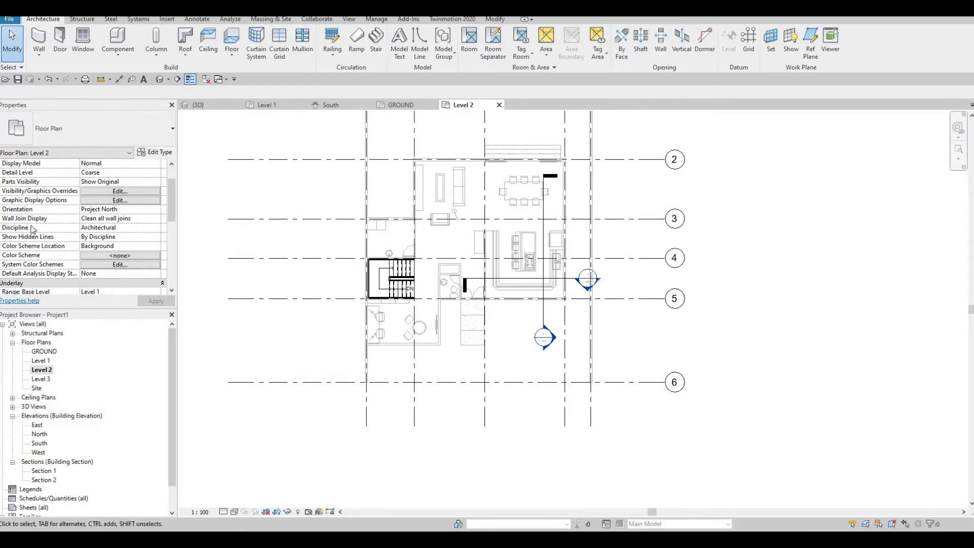
# - Set the Level 2 plan's underlay base level to None and restore it to Level 1
pyautogui.scroll(-4, 87, 235)
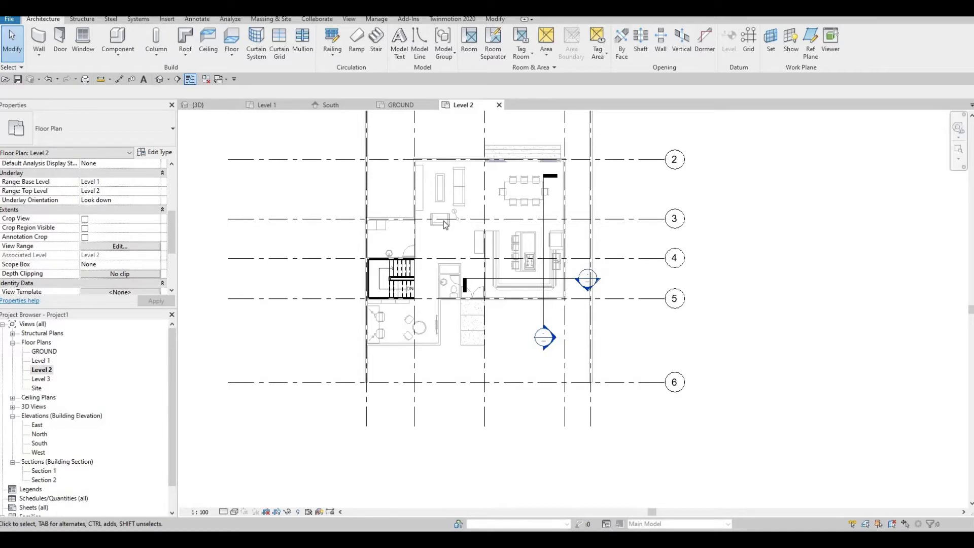
pyautogui.click(109, 182)
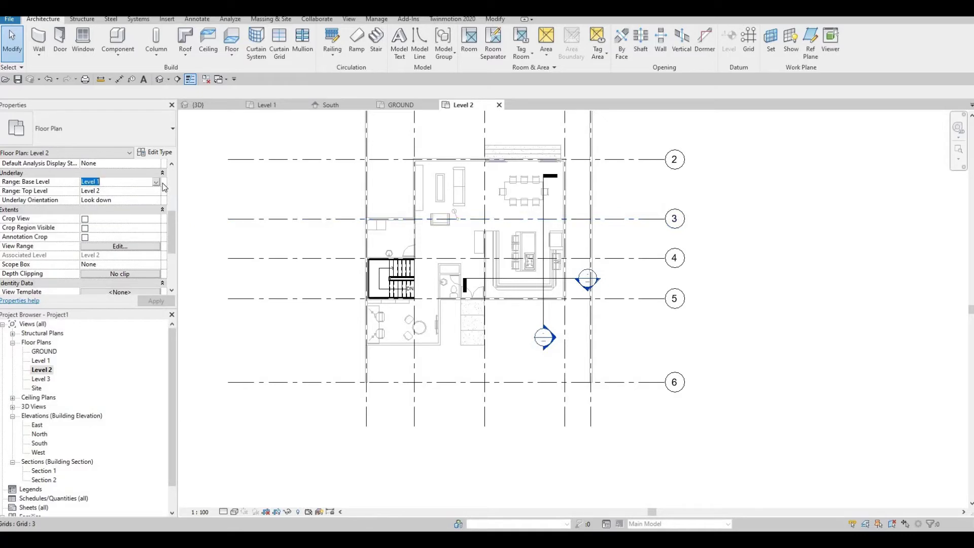
pyautogui.click(88, 191)
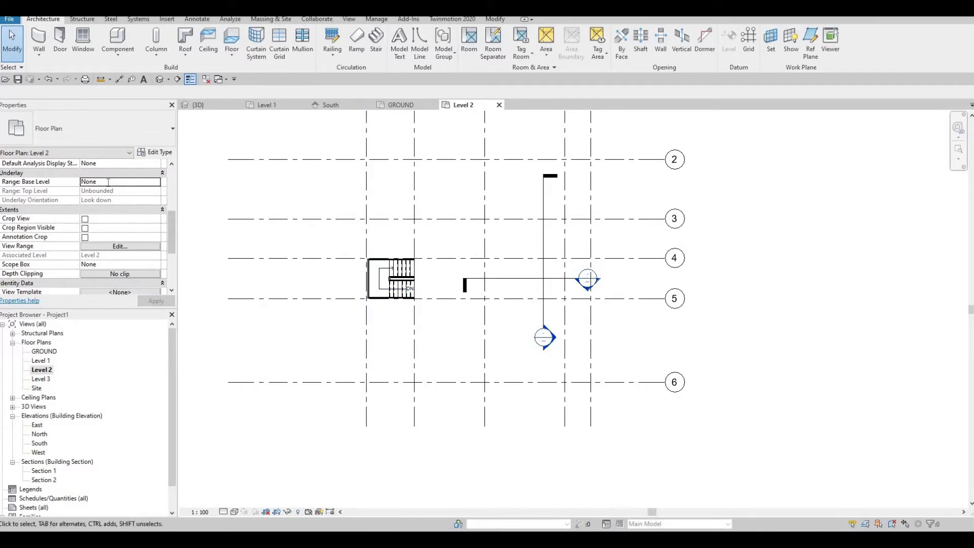
pyautogui.click(156, 181)
pyautogui.click(157, 300)
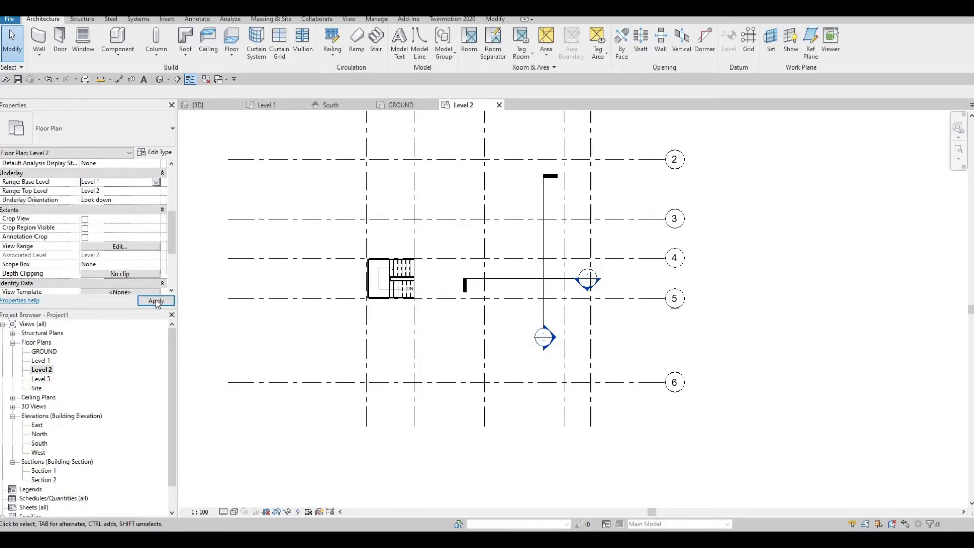
pyautogui.press('Escape')
# - Start the Wall tool on Level 2 and choose the EXTERIOR WALL 1 type
pyautogui.scroll(2, 419, 198)
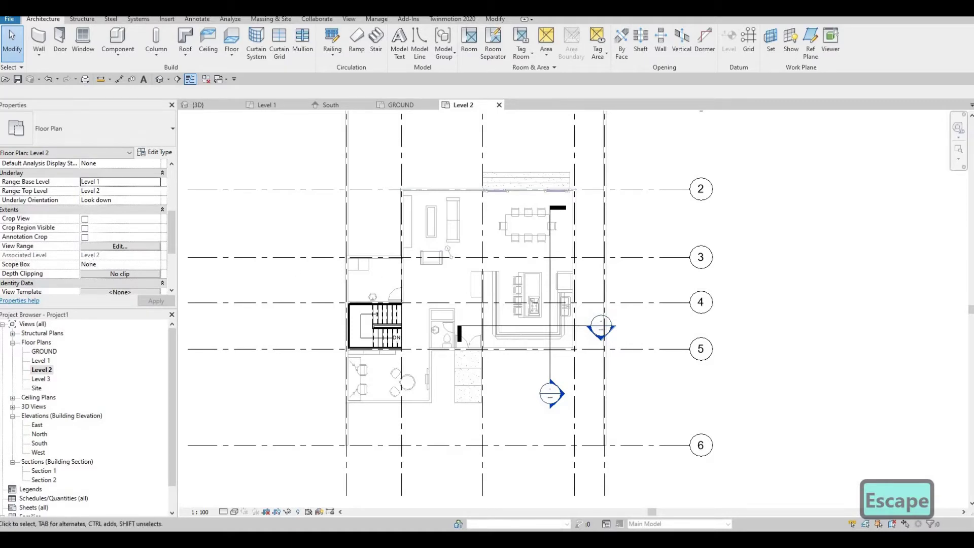
pyautogui.press('F1')
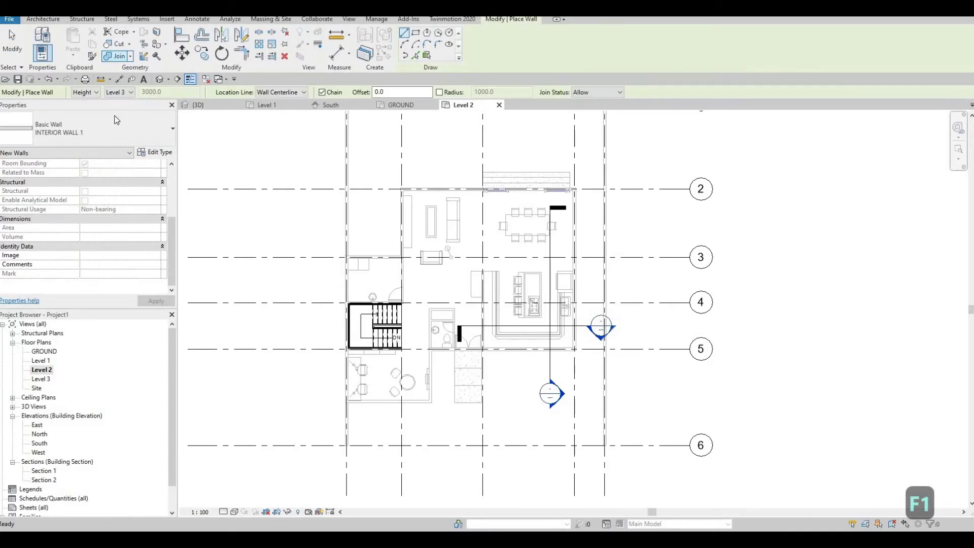
pyautogui.click(118, 121)
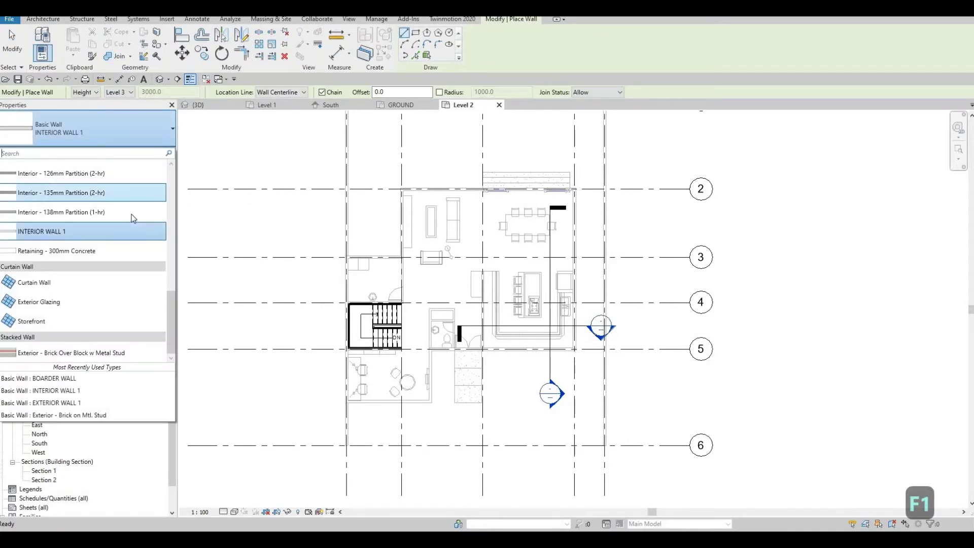
pyautogui.scroll(2, 133, 218)
pyautogui.scroll(3, 133, 218)
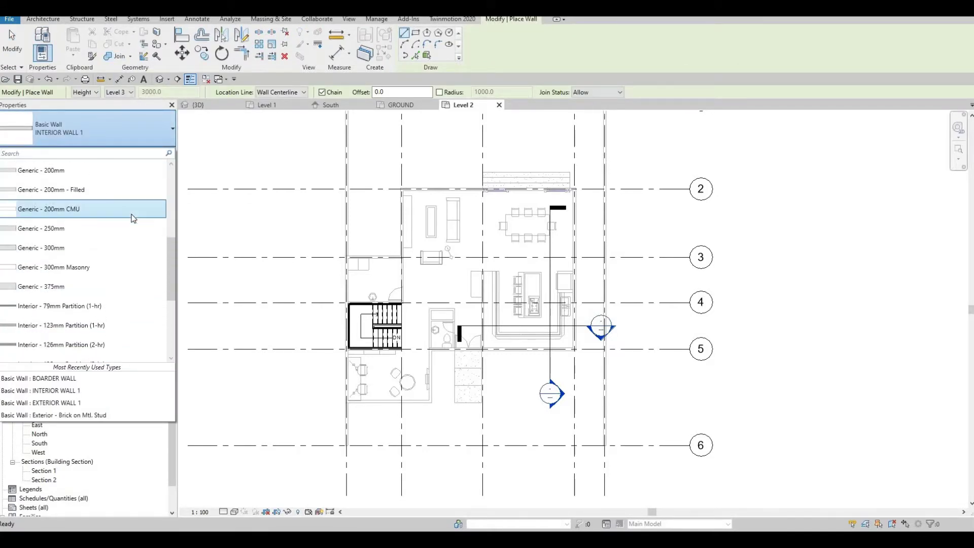
pyautogui.scroll(3, 133, 218)
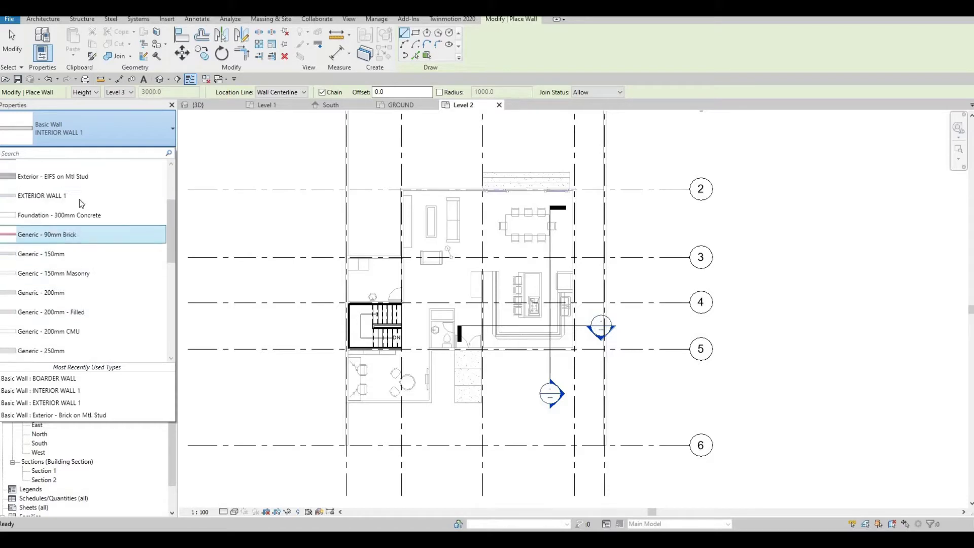
pyautogui.click(76, 195)
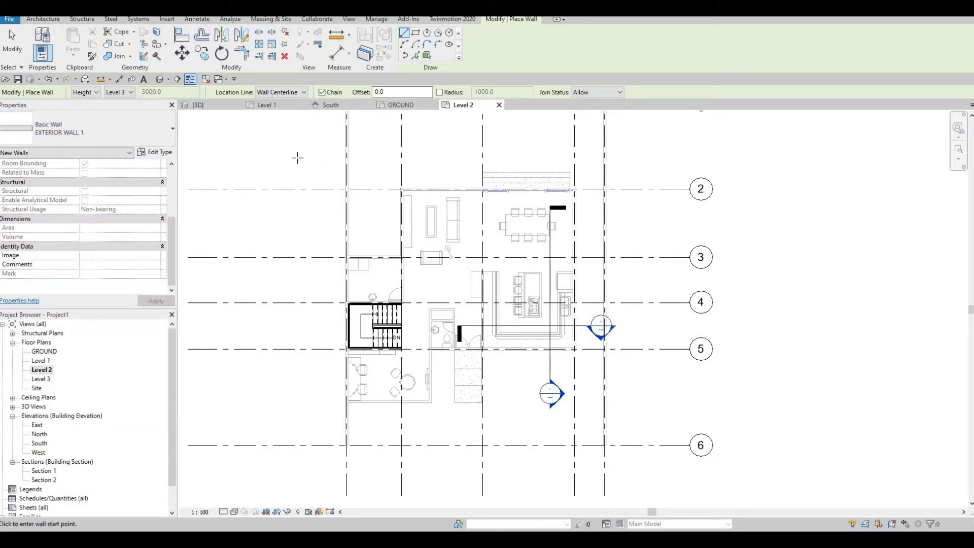
# - Draw the Level 2 exterior wall along grid 2 from grid B to grid C, over the underlaid Level 1 wall
pyautogui.scroll(3, 459, 244)
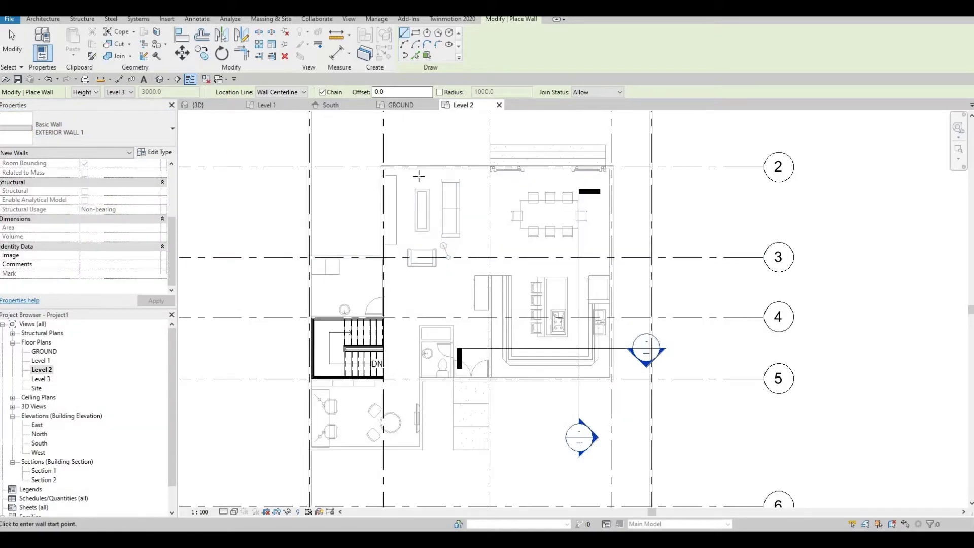
pyautogui.scroll(-4, 447, 226)
pyautogui.moveTo(420, 194); pyautogui.dragTo(450, 277, button='middle')
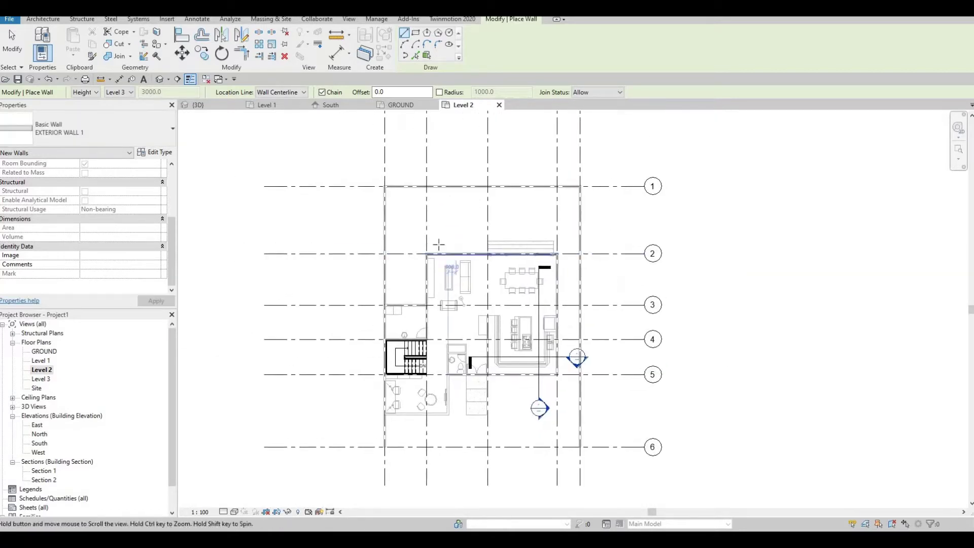
pyautogui.scroll(-2, 440, 246)
pyautogui.scroll(2, 437, 244)
pyautogui.scroll(2, 445, 264)
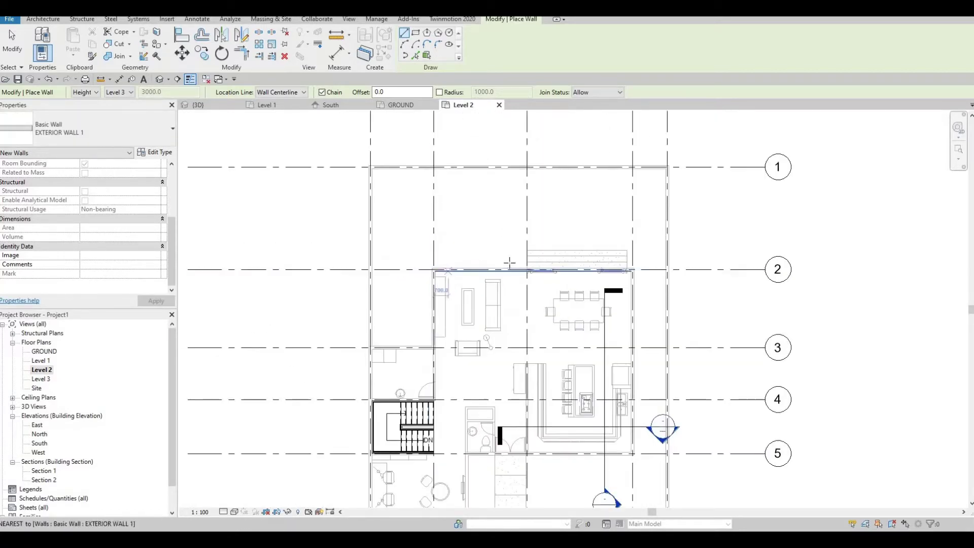
pyautogui.scroll(-1, 434, 256)
pyautogui.scroll(-2, 434, 274)
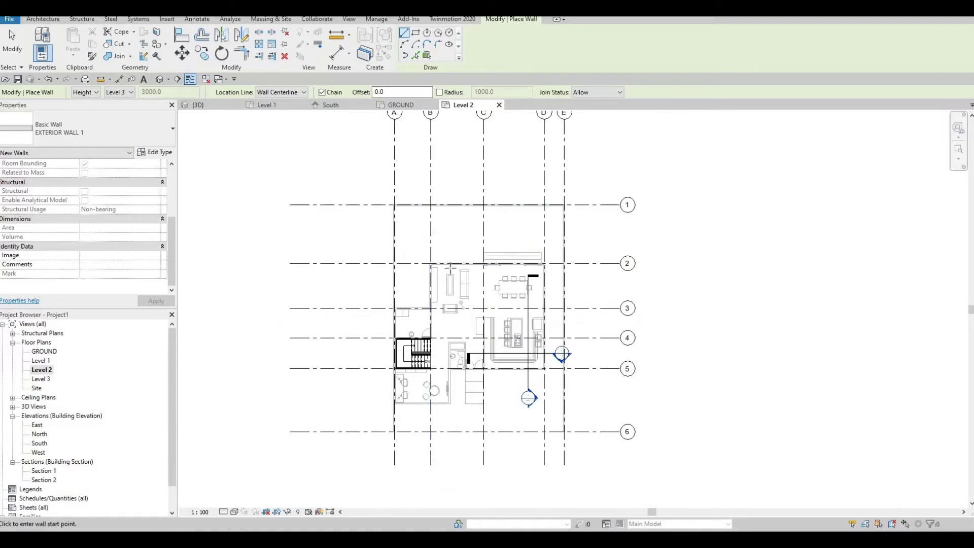
pyautogui.scroll(2, 450, 269)
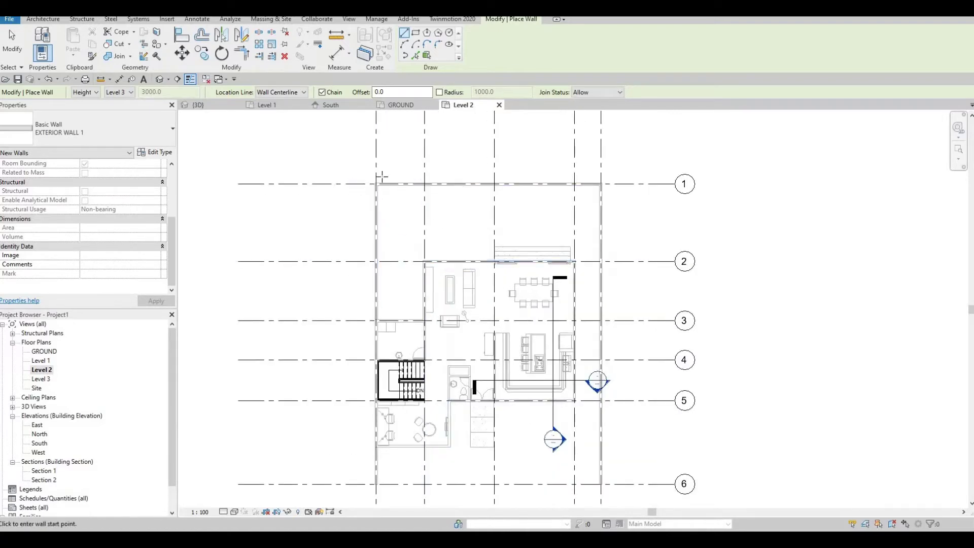
pyautogui.moveTo(464, 216); pyautogui.dragTo(463, 286, button='middle')
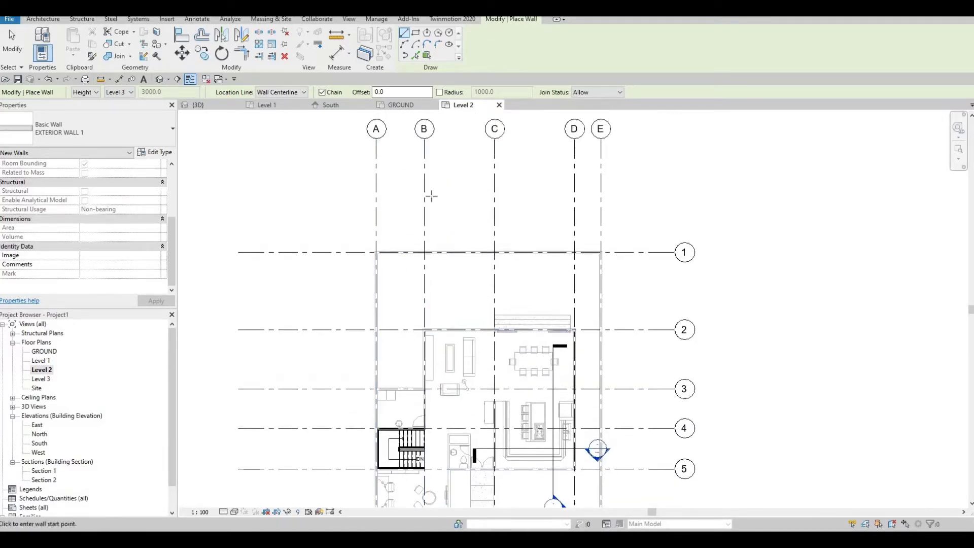
pyautogui.moveTo(416, 326); pyautogui.dragTo(430, 194, button='middle')
pyautogui.scroll(4, 429, 192)
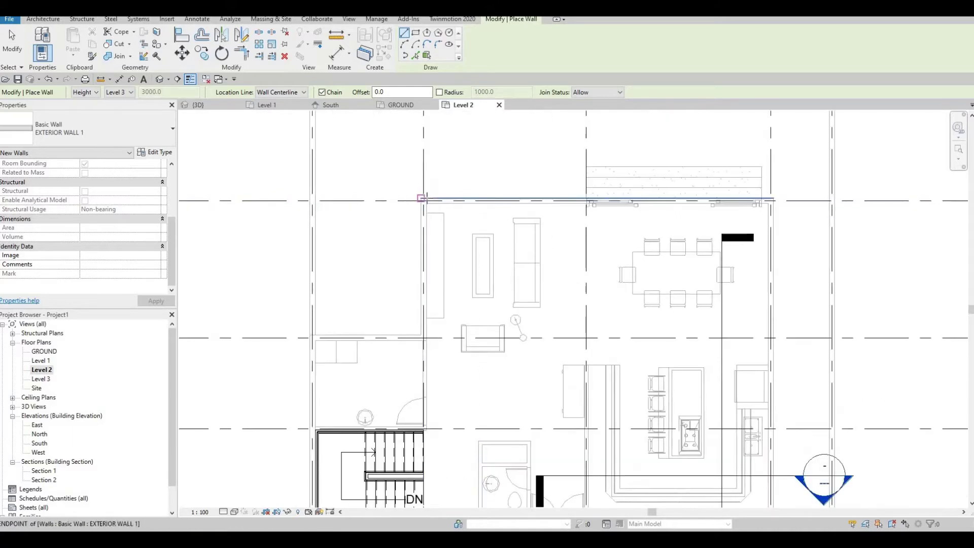
pyautogui.moveTo(423, 201); pyautogui.dragTo(415, 216, button='middle')
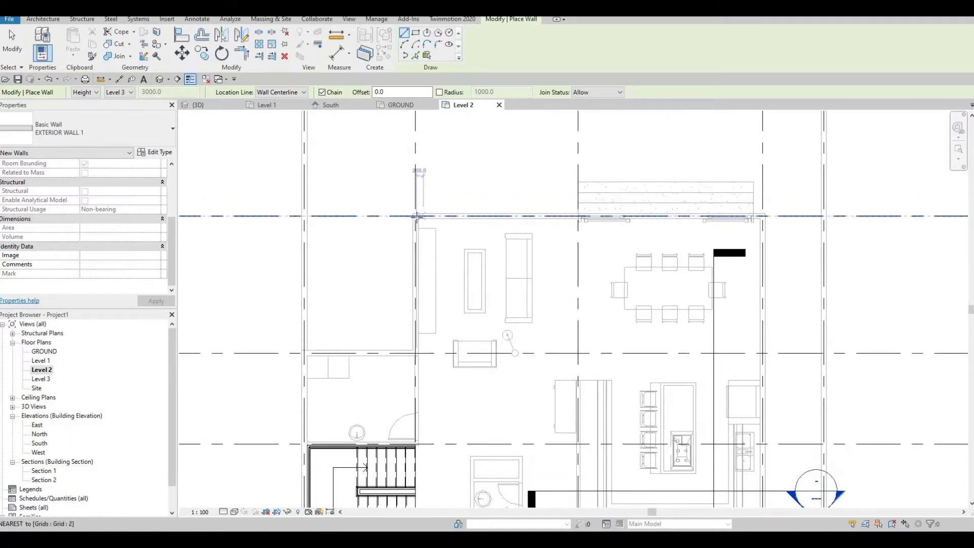
pyautogui.click(414, 216)
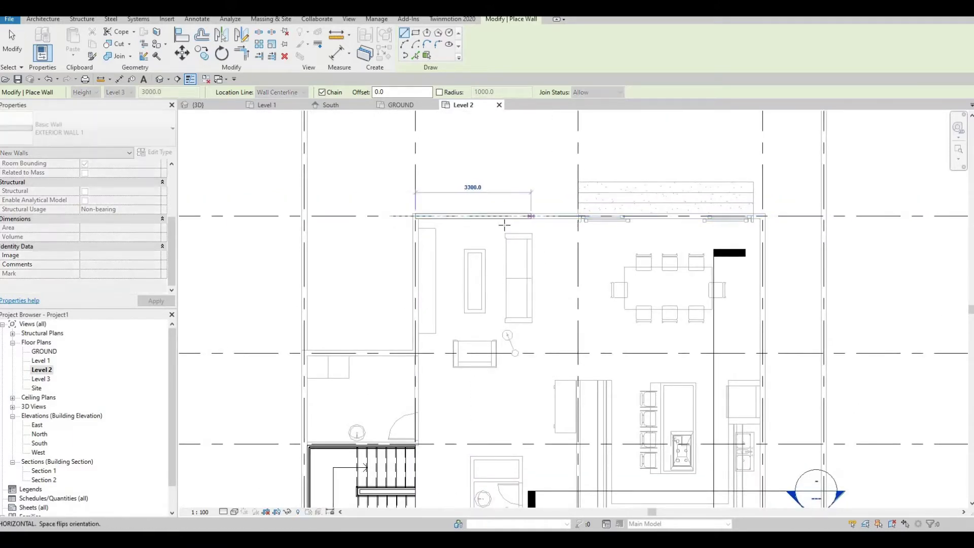
pyautogui.moveTo(527, 218); pyautogui.dragTo(471, 222, button='middle')
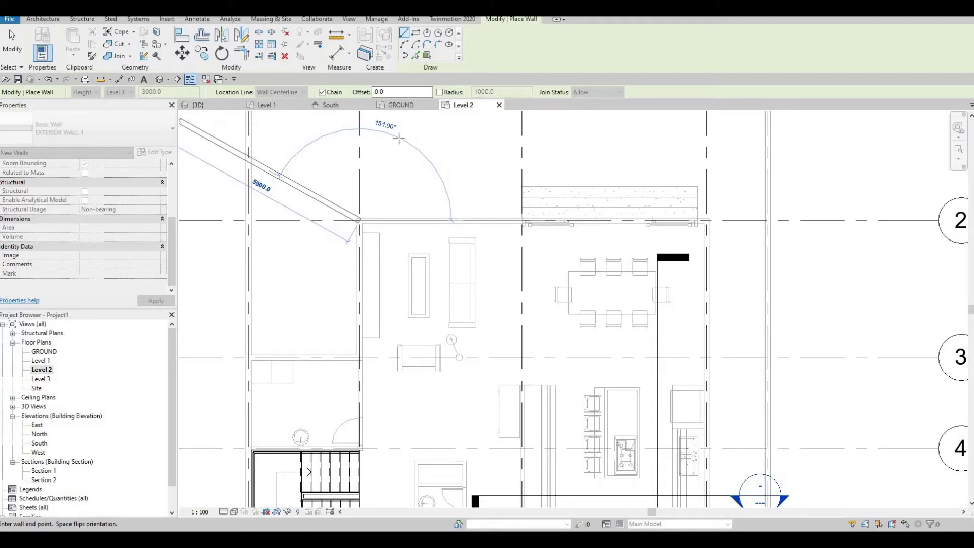
pyautogui.scroll(-2, 455, 214)
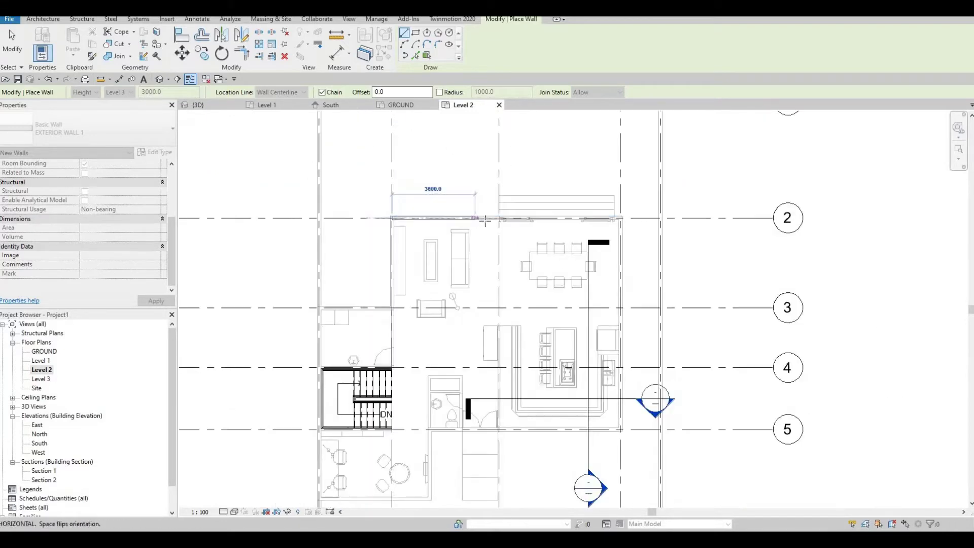
pyautogui.moveTo(490, 223); pyautogui.dragTo(452, 237, button='middle')
pyautogui.scroll(1, 463, 207)
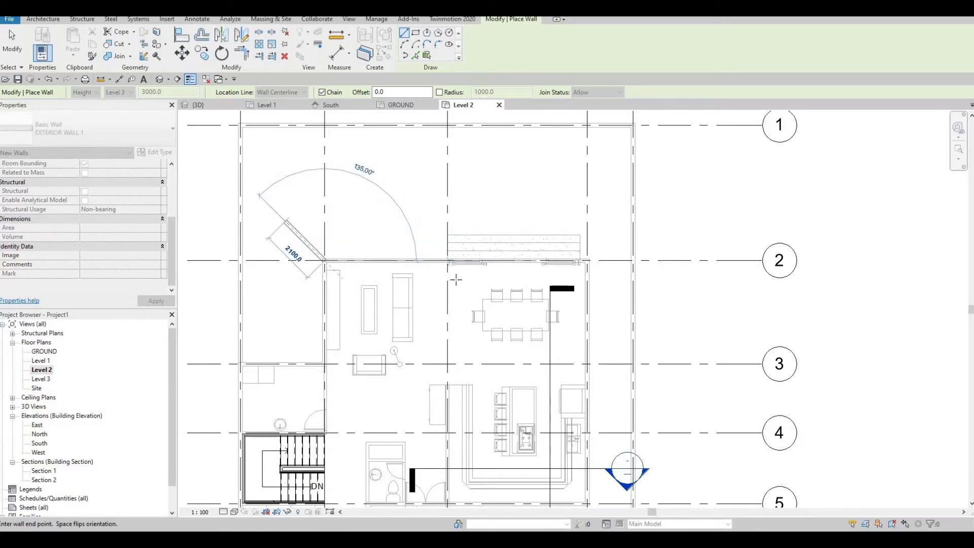
pyautogui.scroll(-4, 450, 271)
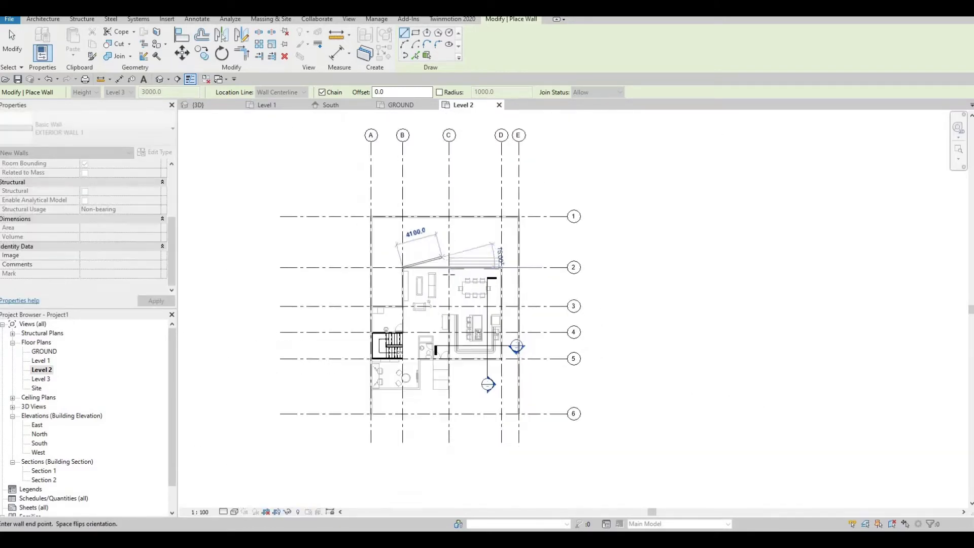
pyautogui.scroll(6, 446, 270)
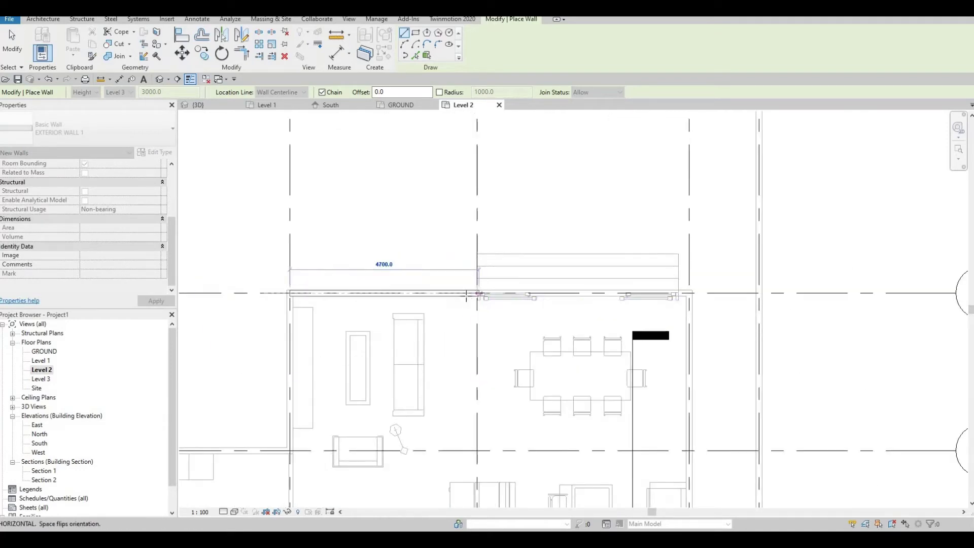
pyautogui.scroll(5, 467, 293)
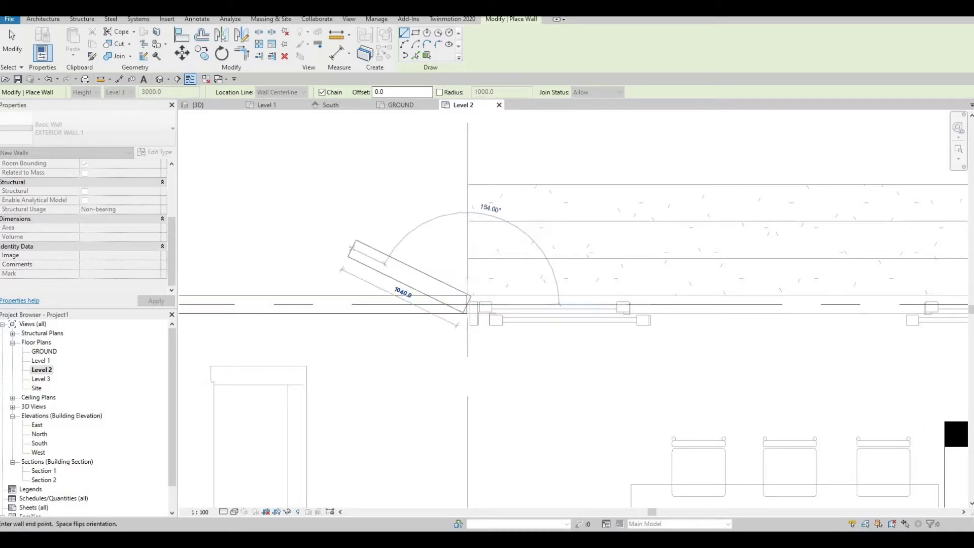
# - Continue the exterior wall 850 mm outward along grid C, perpendicular to the wall on grid 2
pyautogui.scroll(-2, 459, 233)
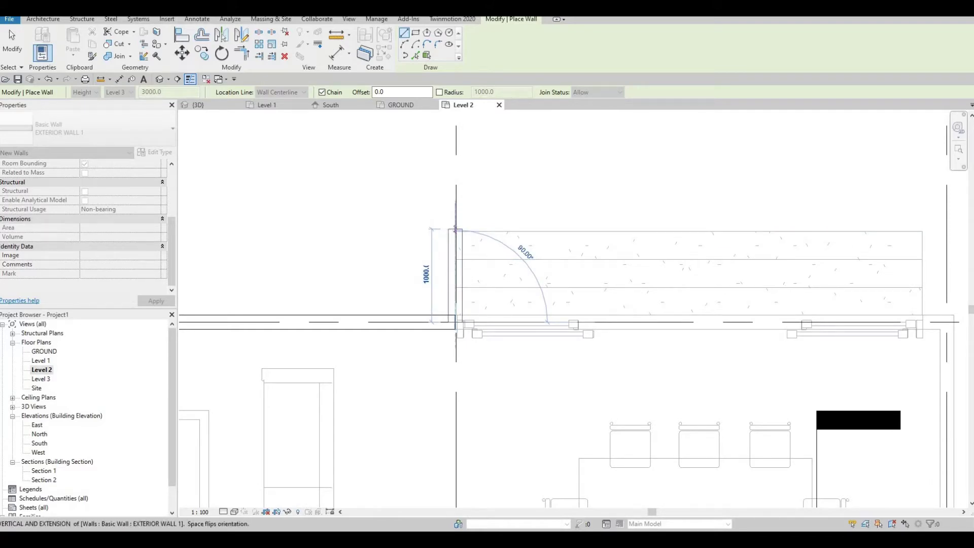
pyautogui.write('850')
pyautogui.press('Return')
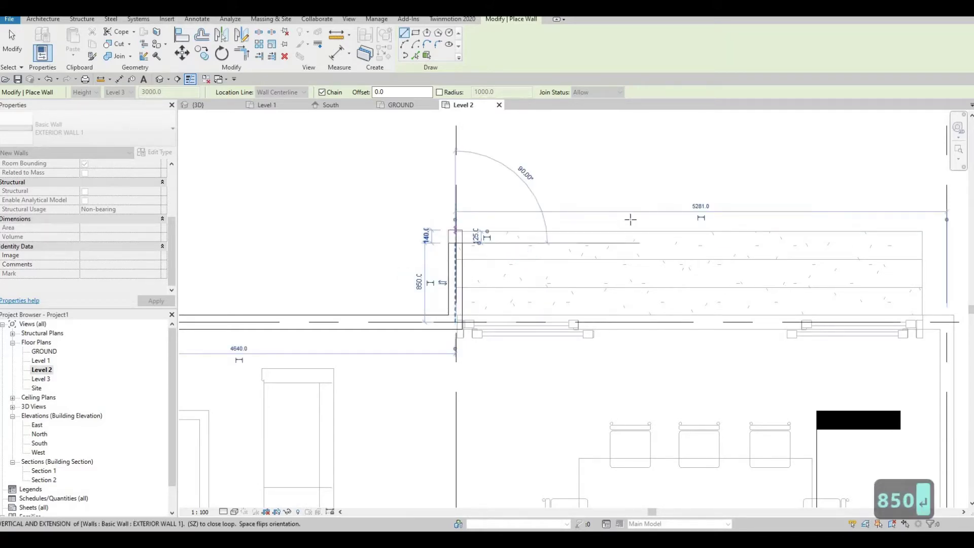
pyautogui.scroll(-3, 584, 215)
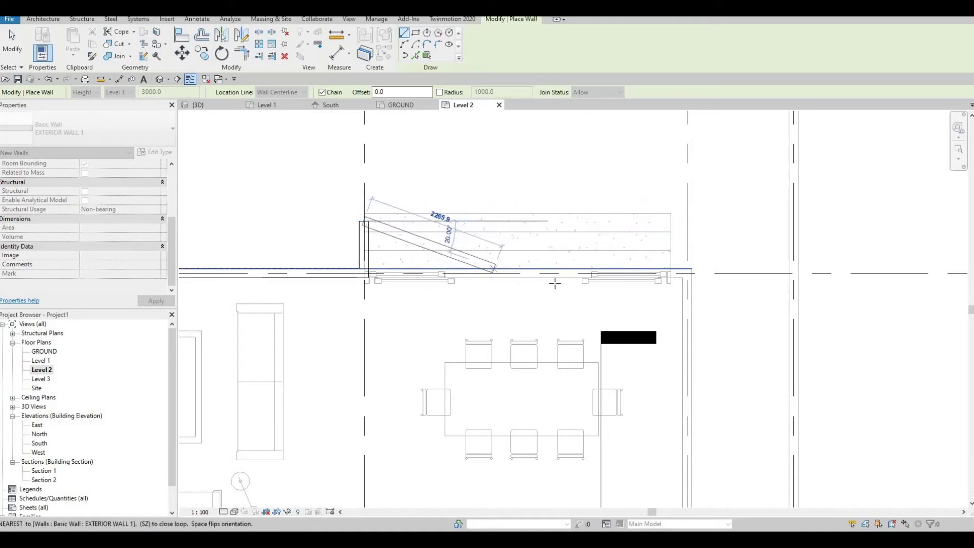
# - Continue the exterior wall parallel to grid 2 as far as grid D, and along grid D to its intersection with grid 4
pyautogui.click(688, 220)
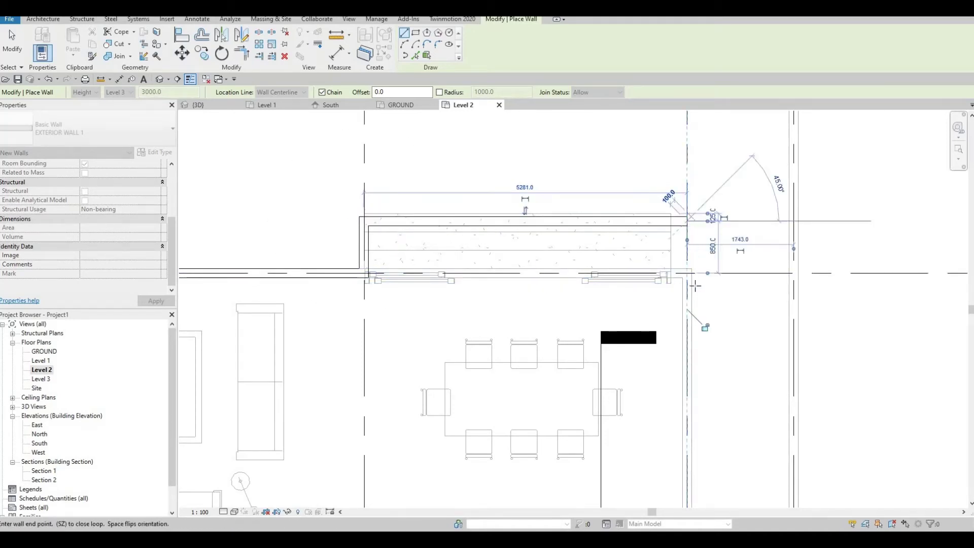
pyautogui.scroll(-5, 689, 276)
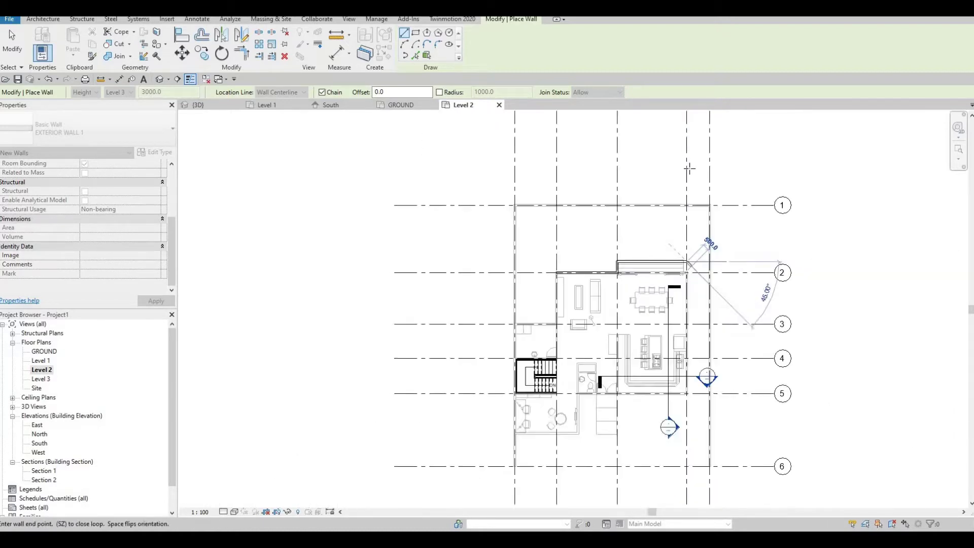
pyautogui.scroll(-2, 693, 262)
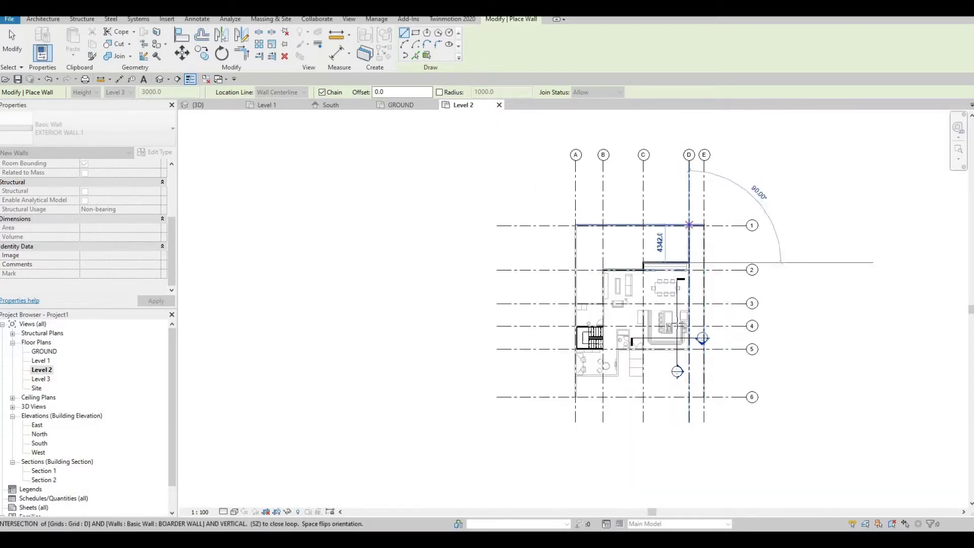
pyautogui.scroll(2, 689, 225)
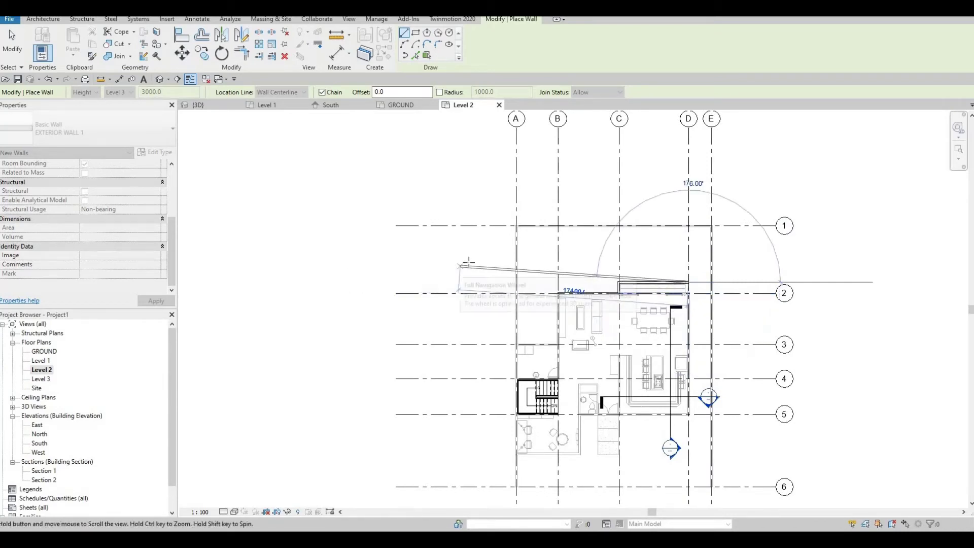
pyautogui.moveTo(467, 263); pyautogui.dragTo(408, 226, button='middle')
pyautogui.moveTo(565, 278); pyautogui.dragTo(532, 252, button='middle')
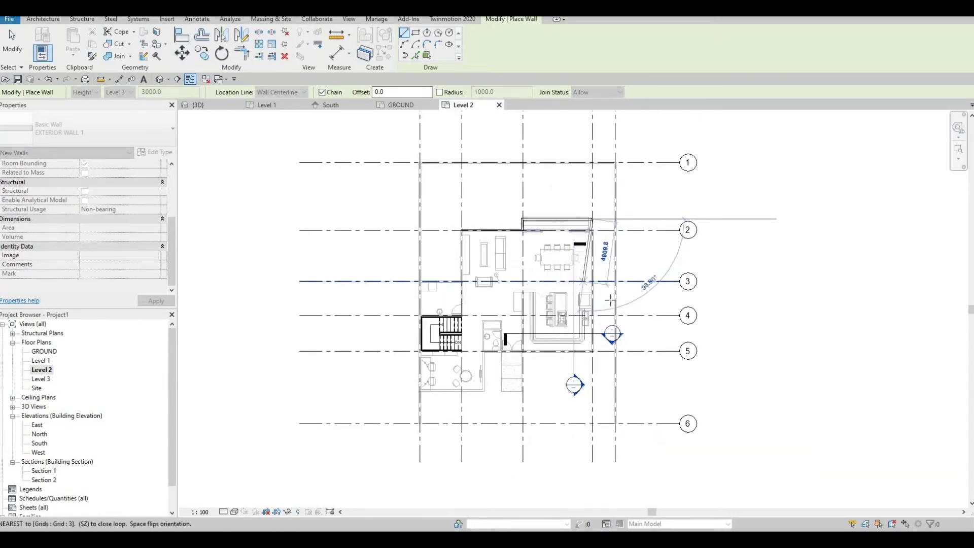
pyautogui.scroll(3, 603, 289)
pyautogui.scroll(3, 605, 303)
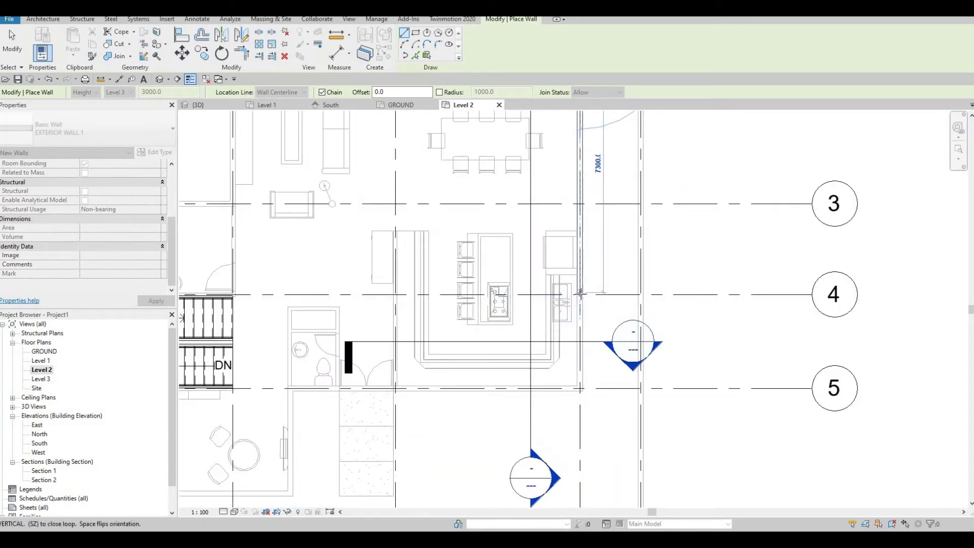
pyautogui.scroll(-4, 580, 293)
pyautogui.scroll(-2, 580, 294)
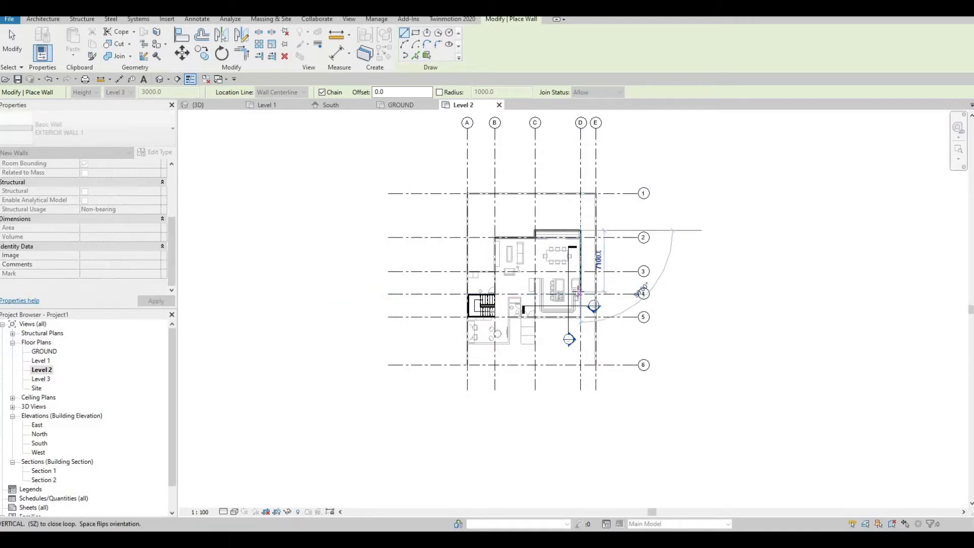
pyautogui.scroll(2, 578, 293)
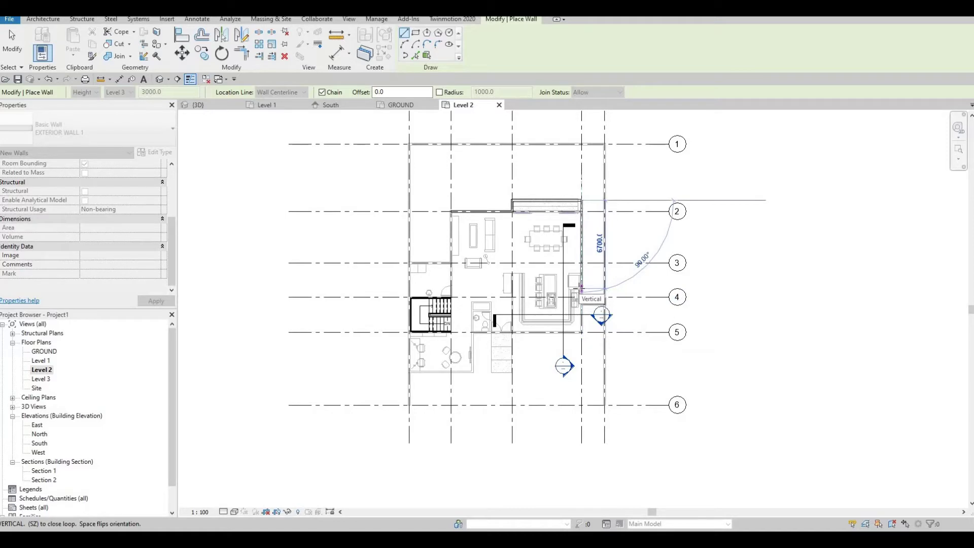
pyautogui.scroll(3, 582, 290)
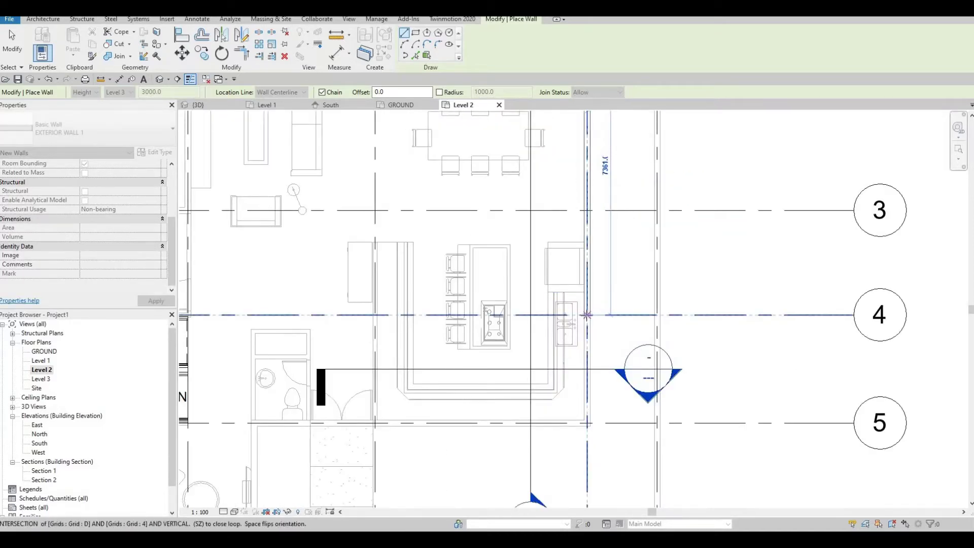
pyautogui.click(587, 315)
# - Extend the exterior wall chain along grid D by 2300 mm from grid 4 towards grid 5
pyautogui.moveTo(587, 315); pyautogui.dragTo(590, 240, button='middle')
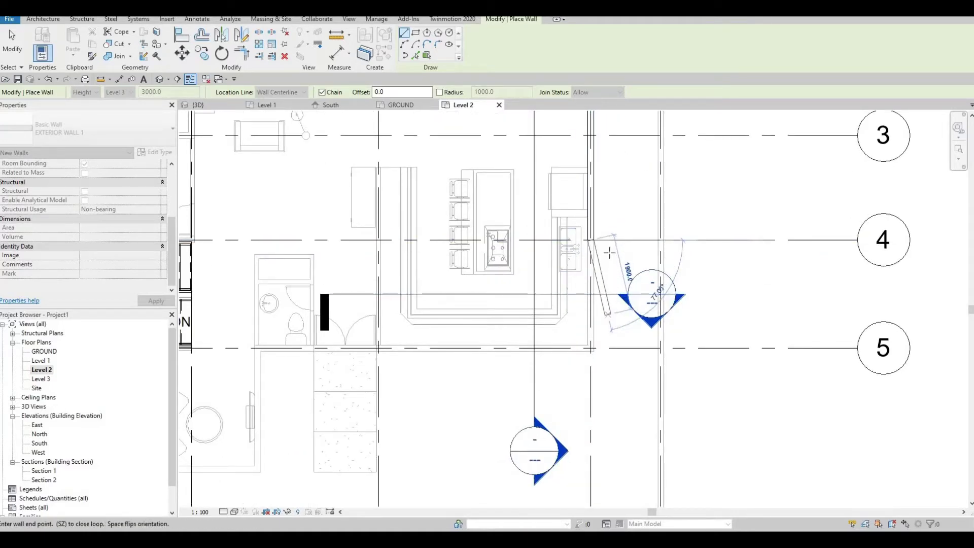
pyautogui.moveTo(607, 305); pyautogui.dragTo(604, 256, button='middle')
pyautogui.scroll(-2, 601, 233)
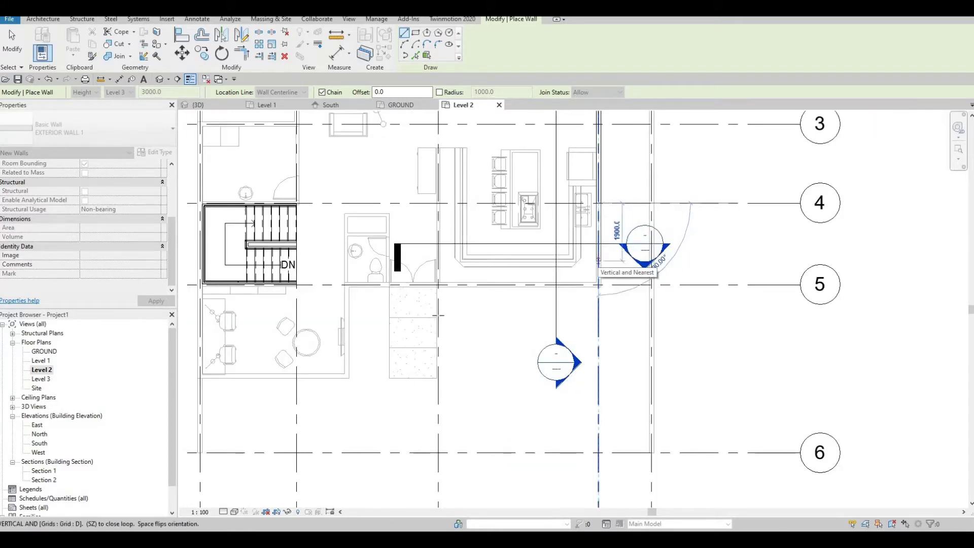
pyautogui.moveTo(434, 315); pyautogui.dragTo(321, 401, button='middle')
pyautogui.moveTo(488, 358); pyautogui.dragTo(545, 358, button='middle')
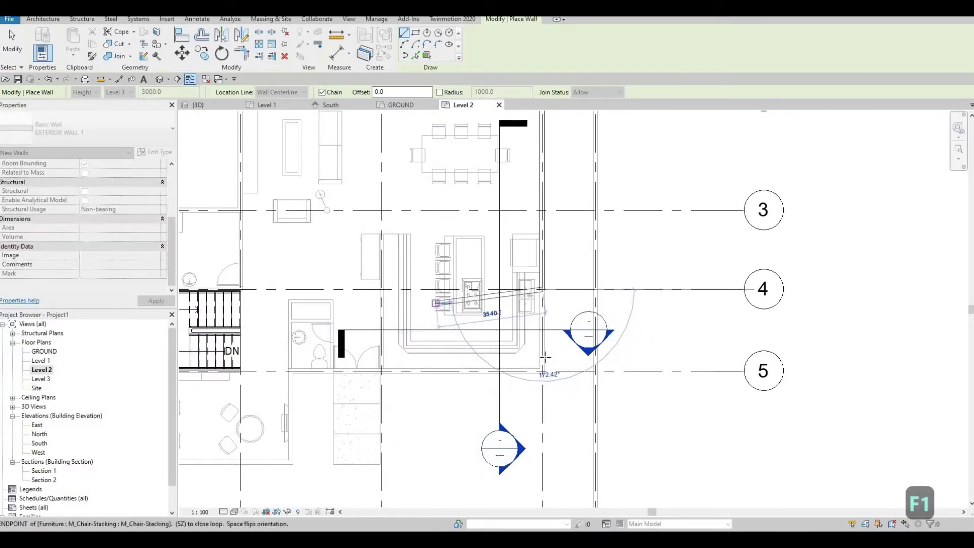
pyautogui.scroll(2, 541, 352)
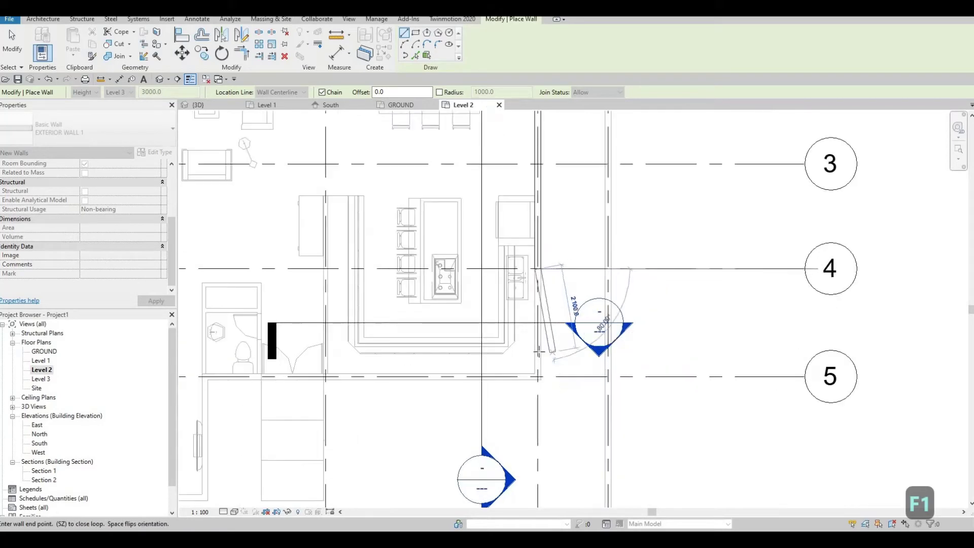
pyautogui.write('2300')
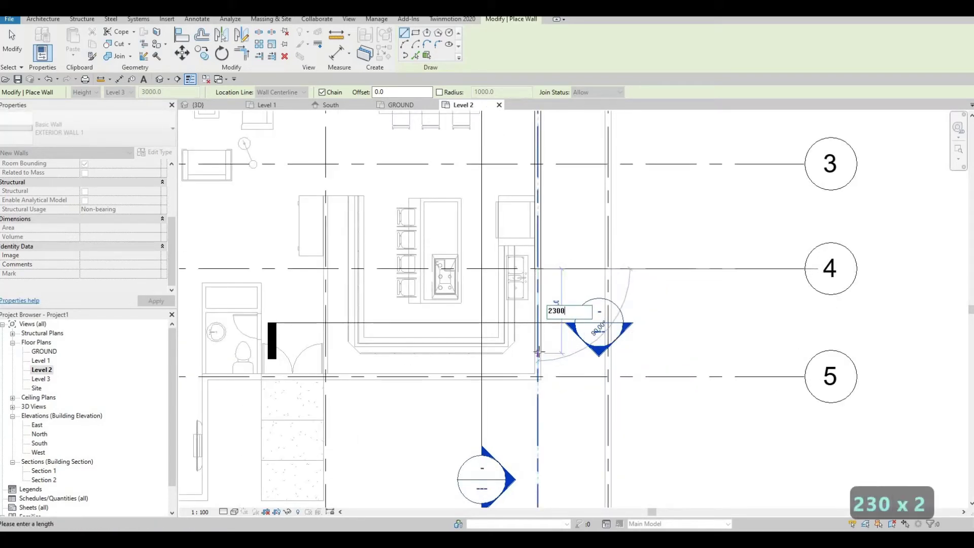
pyautogui.press('Return')
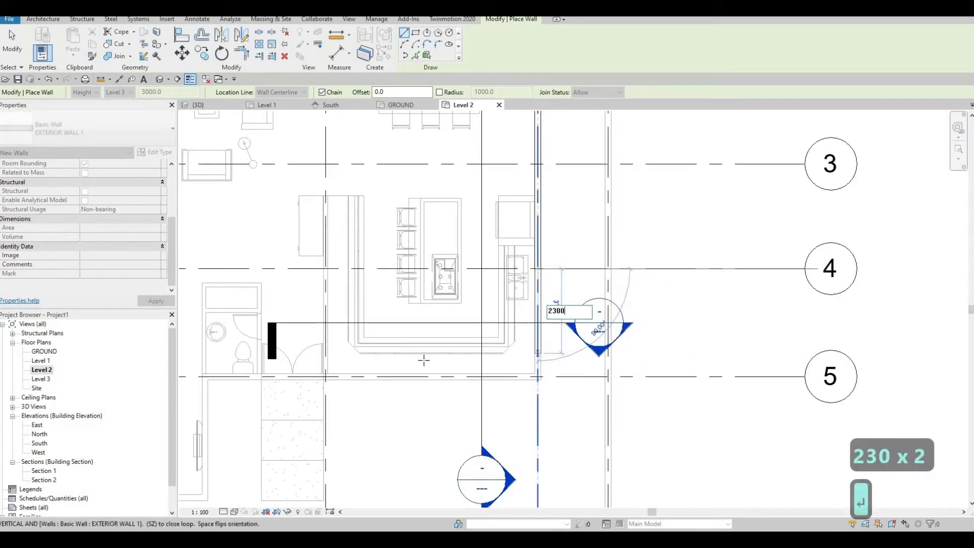
# - Jog the exterior wall 850 mm inward towards grid C and 1000 mm perpendicular across grid 5
pyautogui.moveTo(470, 362); pyautogui.dragTo(496, 344, button='middle')
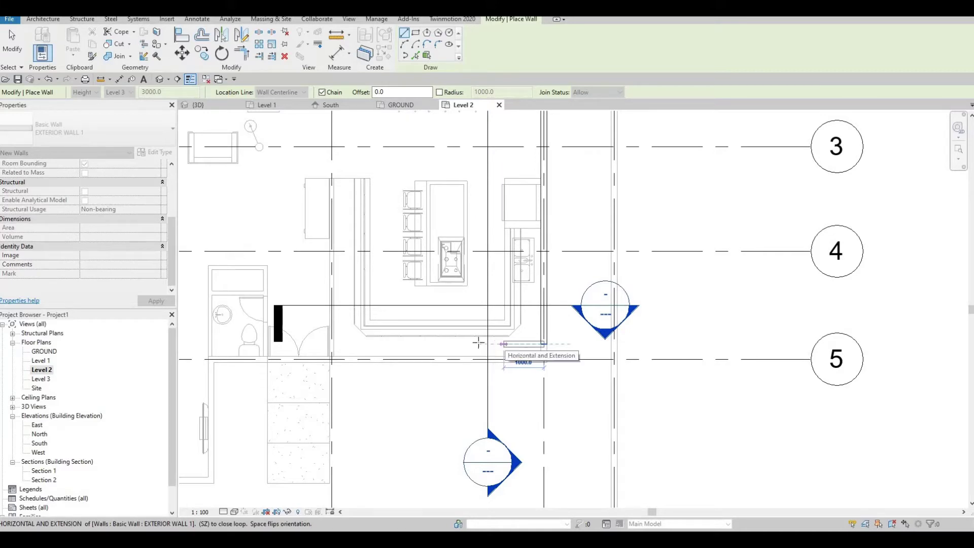
pyautogui.press('F1')
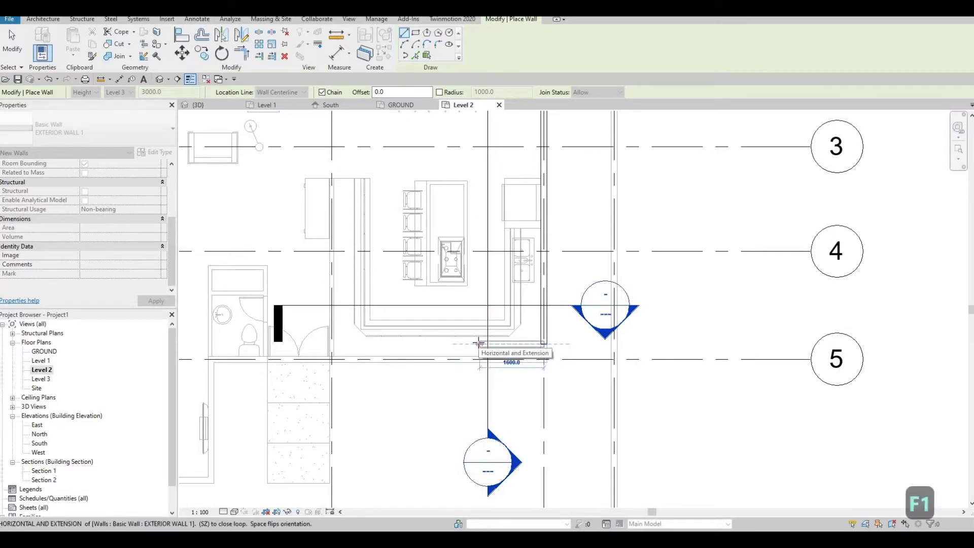
pyautogui.write('850')
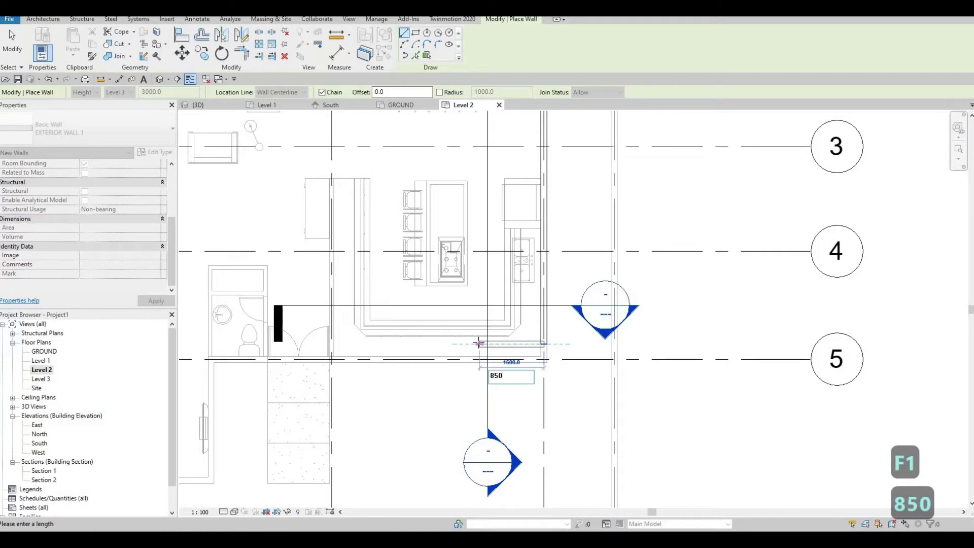
pyautogui.press('Return')
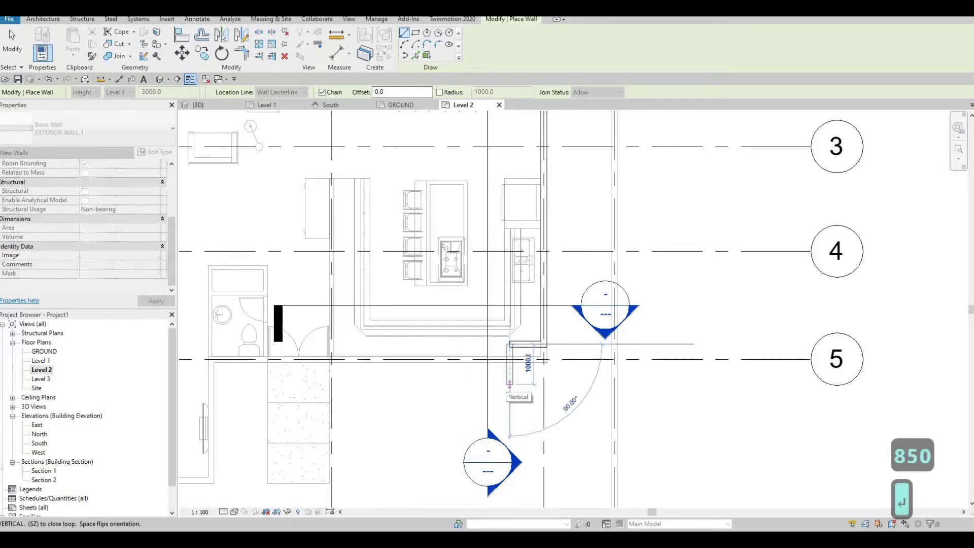
pyautogui.write('1000')
pyautogui.press('Return')
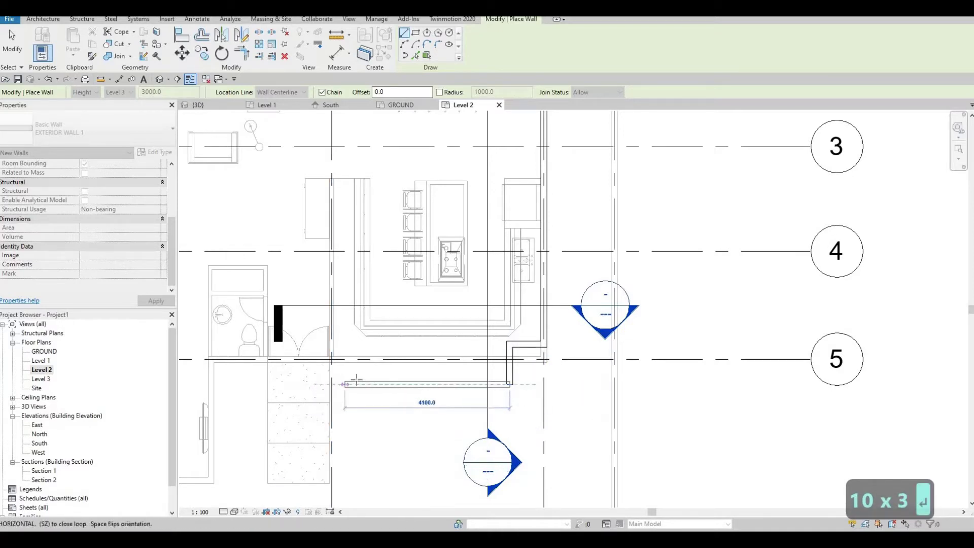
# - Draw the exterior wall just outside grid 5, parallel to it, as far as grid C and finish the wall chain
pyautogui.click(331, 386)
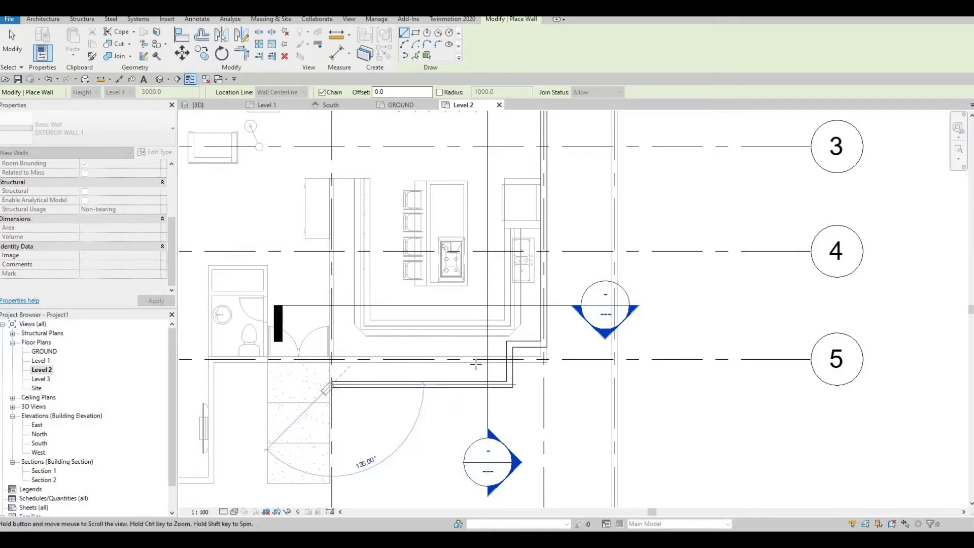
pyautogui.scroll(-1, 477, 363)
pyautogui.moveTo(476, 364); pyautogui.dragTo(571, 332, button='middle')
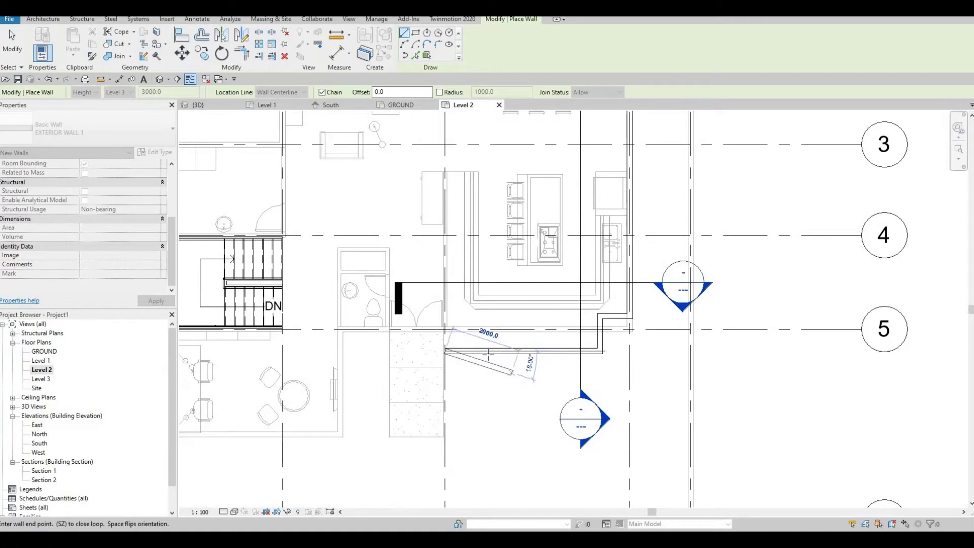
pyautogui.press('Escape')
pyautogui.press('Escape')
pyautogui.press('Escape')
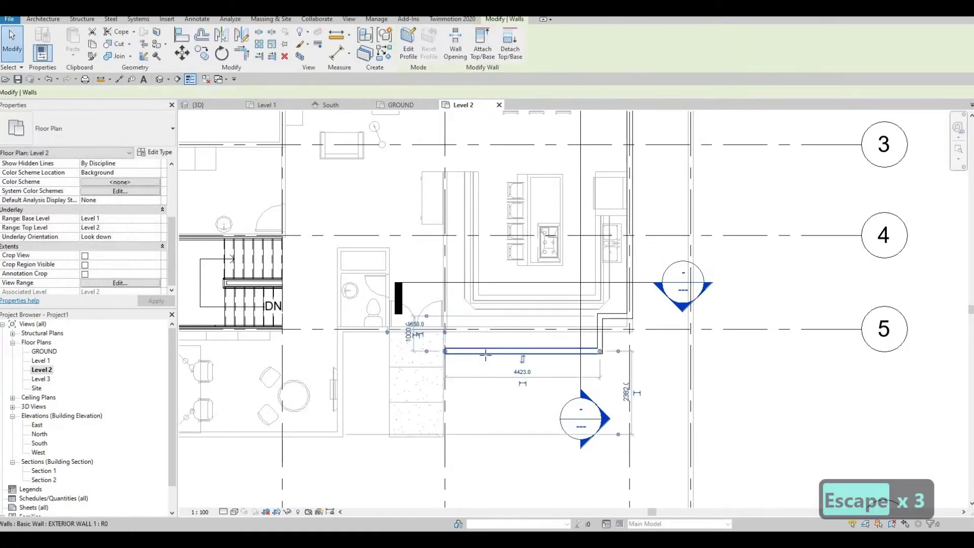
# - Pull the free end of the wall outside grid 5 back from grid C and set the wall's length to 2950 mm
pyautogui.click(480, 352)
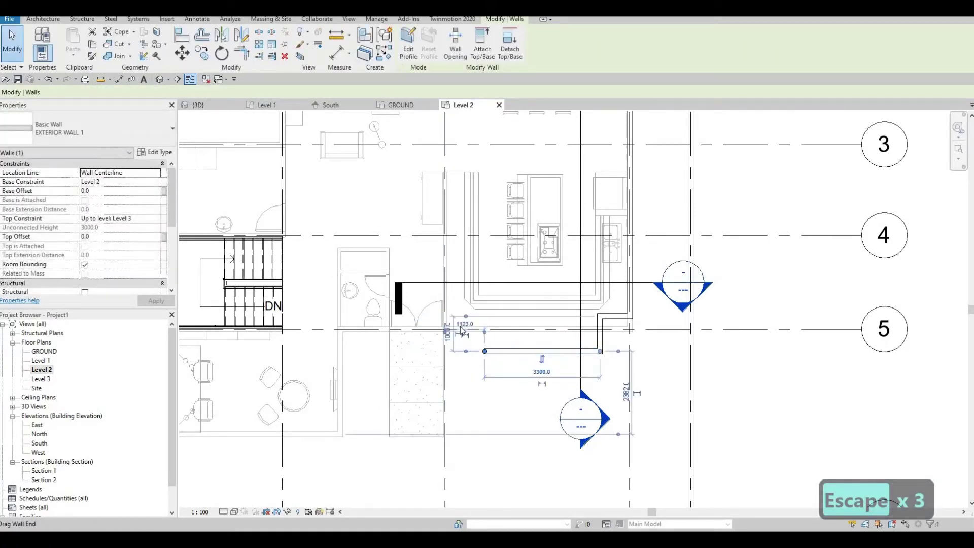
pyautogui.click(467, 350)
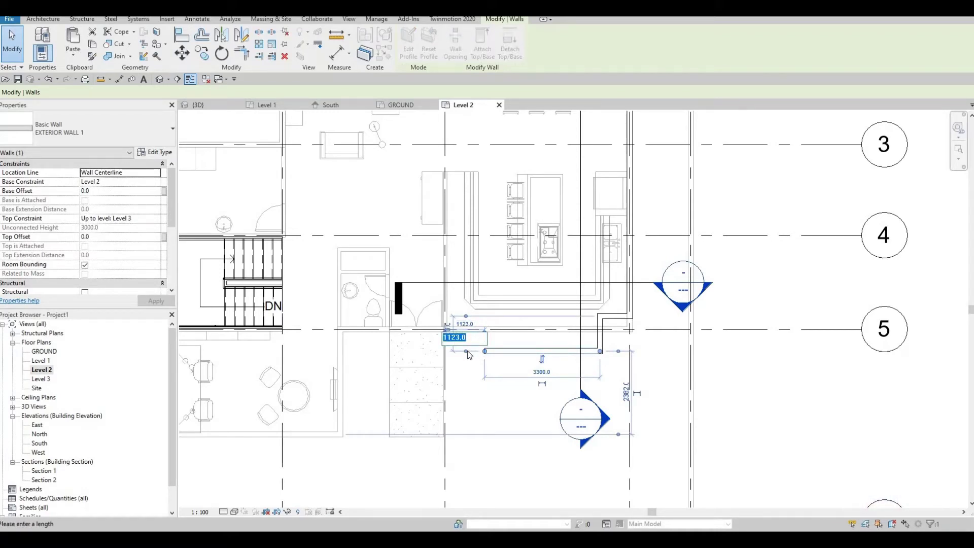
pyautogui.press('F1')
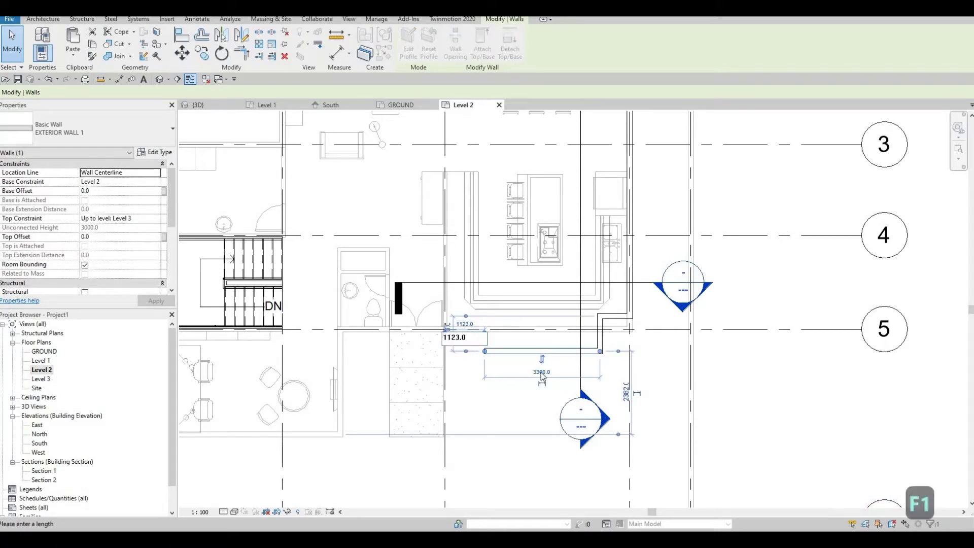
pyautogui.click(538, 376)
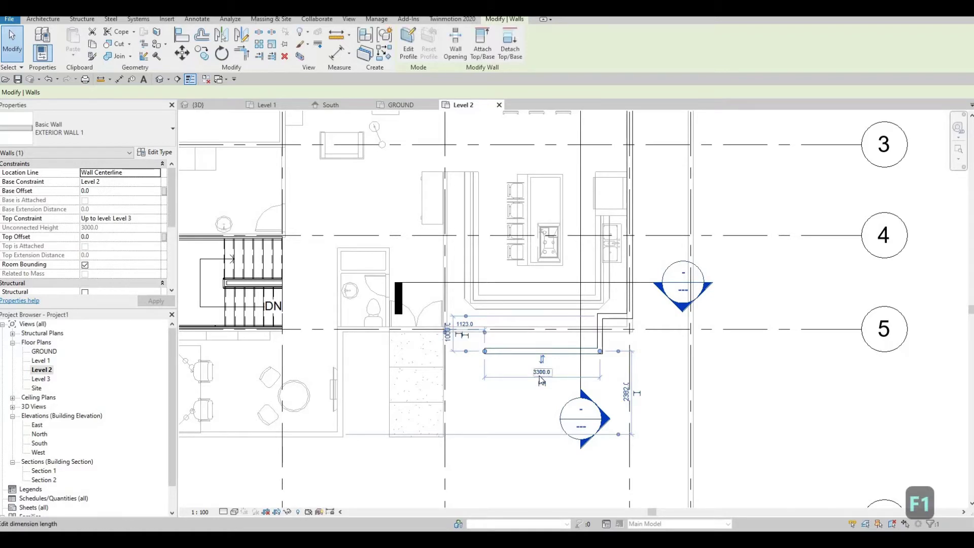
pyautogui.click(539, 376)
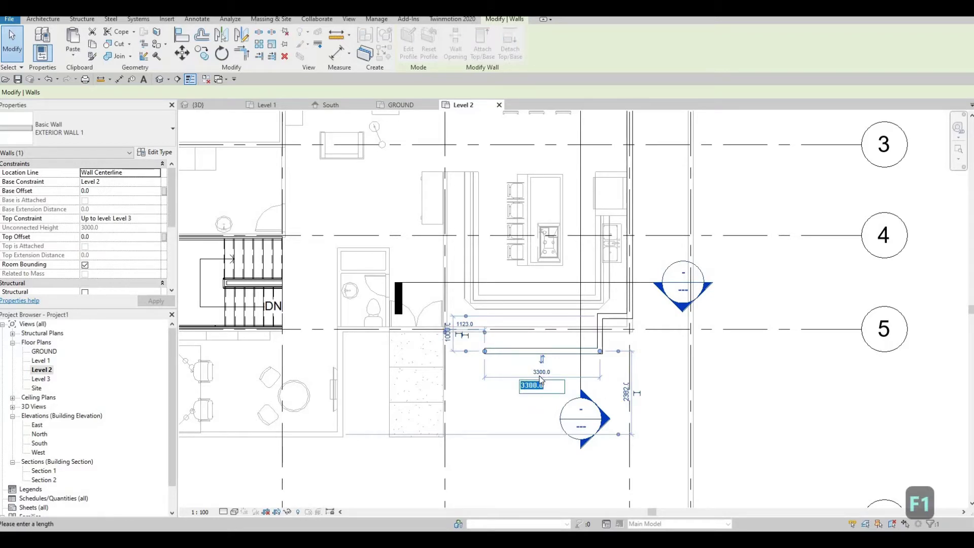
pyautogui.write('2950')
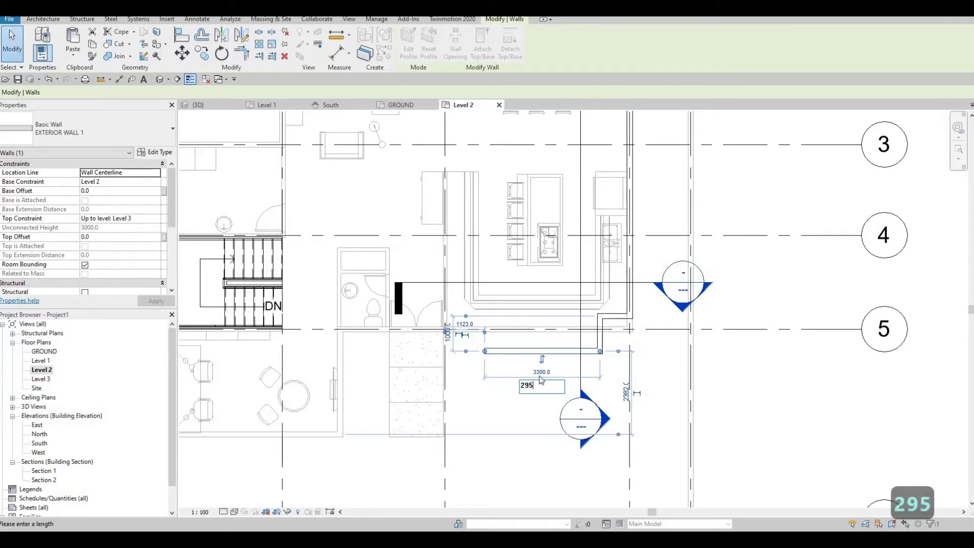
pyautogui.press('Return')
pyautogui.press('Escape')
pyautogui.press('Escape')
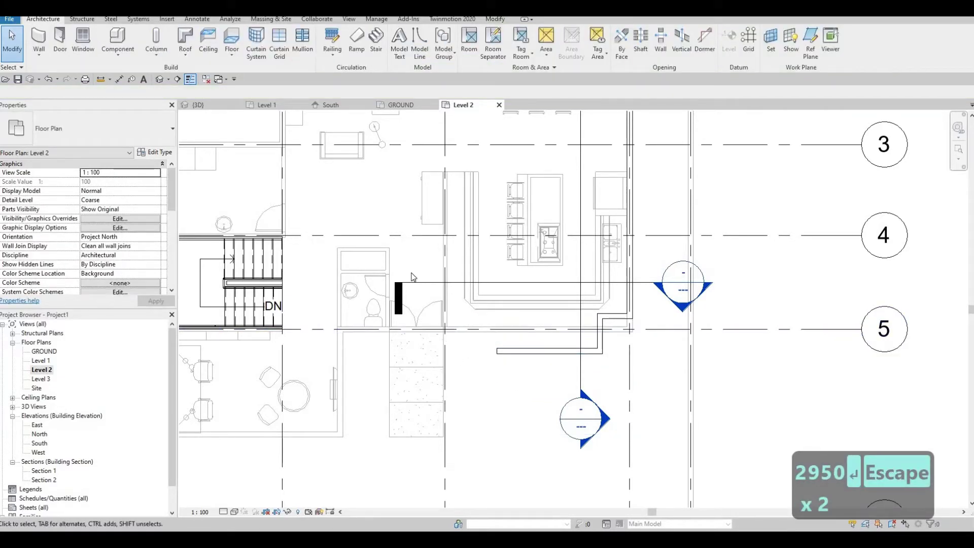
# - Create a similar exterior wall 1400 mm long, starting on grid 5 and running outward perpendicular through the 2950 mm wall's free end
pyautogui.click(518, 351)
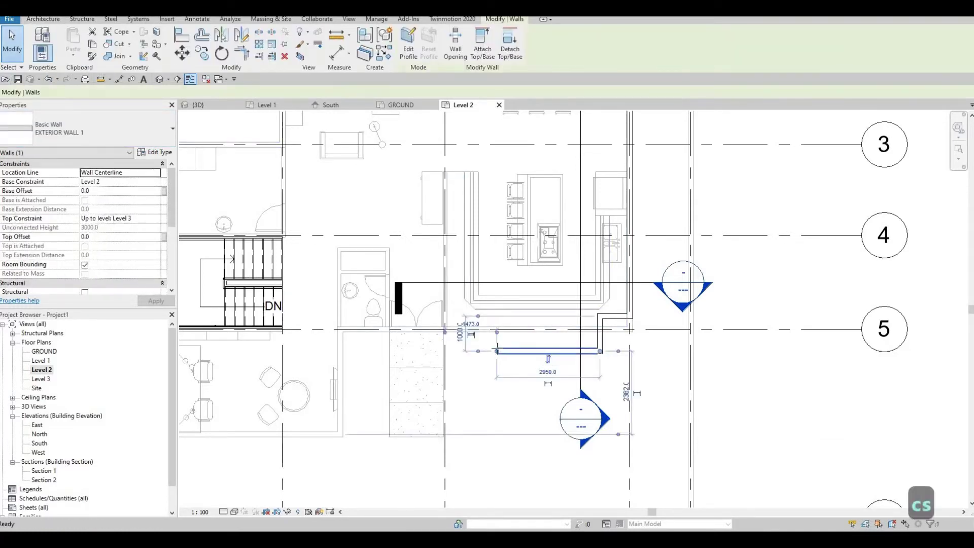
pyautogui.press('c')
pyautogui.press('s')
pyautogui.click(497, 351)
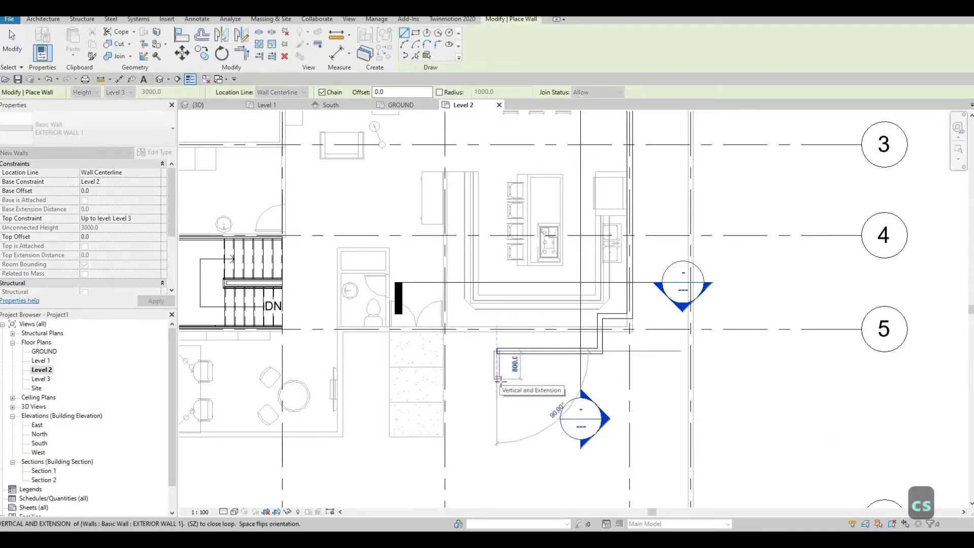
pyautogui.press('Escape')
pyautogui.click(497, 330)
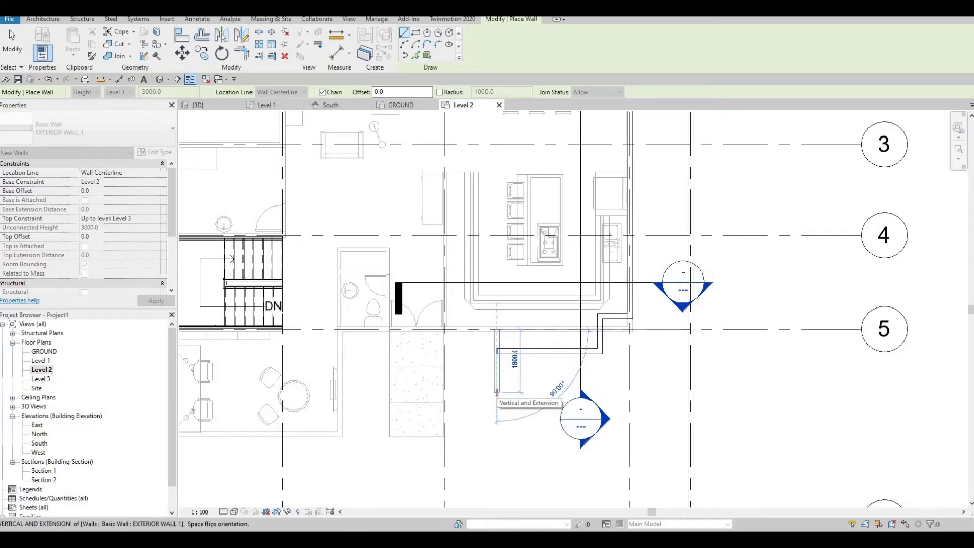
pyautogui.write('14')
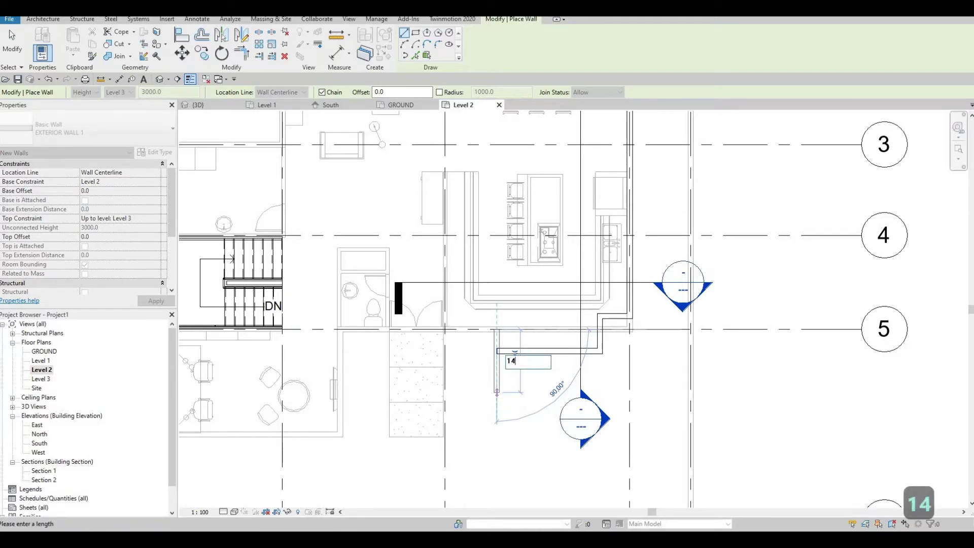
pyautogui.write('00')
pyautogui.press('Return')
pyautogui.press('Escape')
pyautogui.press('Escape')
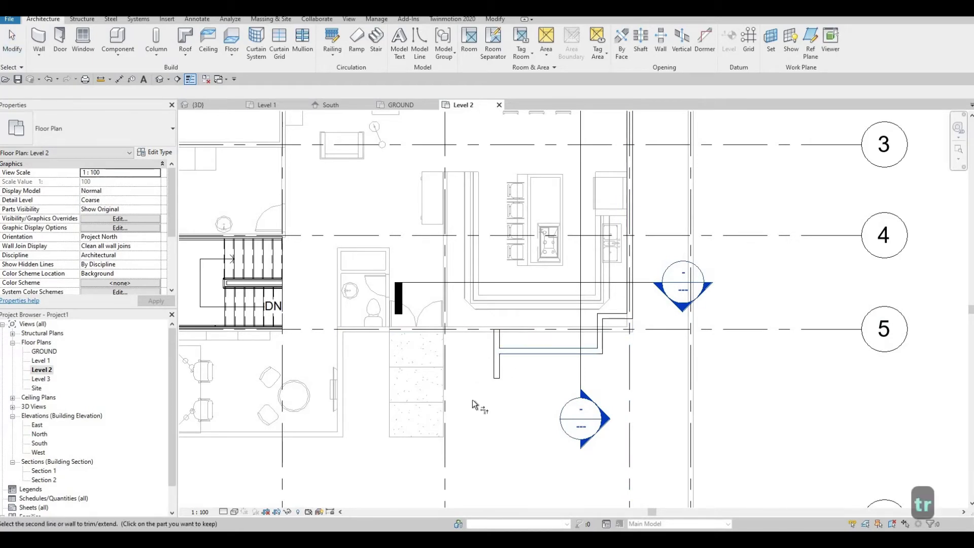
# - Trim the 2950 mm and 1400 mm walls to a corner and draw a similar exterior wall from the shorter wall's free end to grid C
pyautogui.press('Escape')
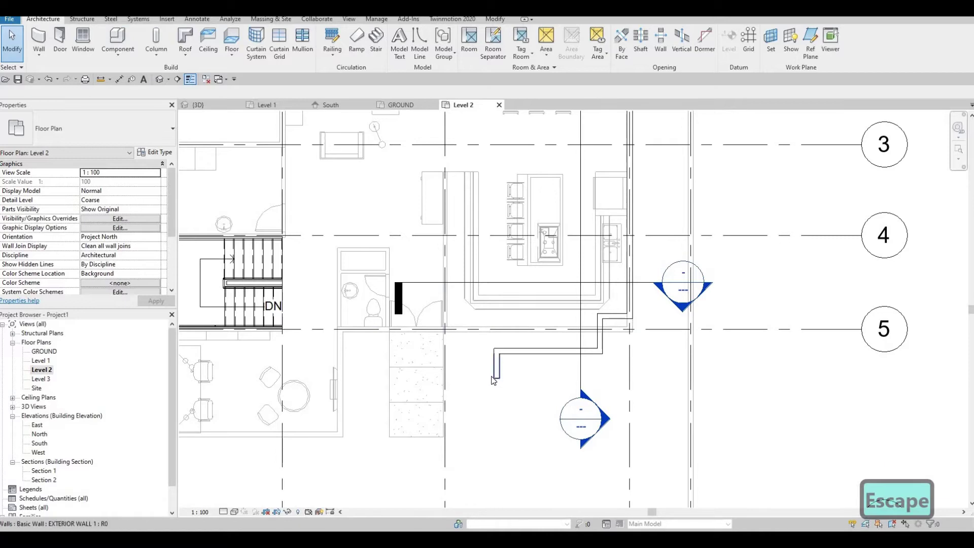
pyautogui.click(495, 374)
pyautogui.press('c')
pyautogui.press('s')
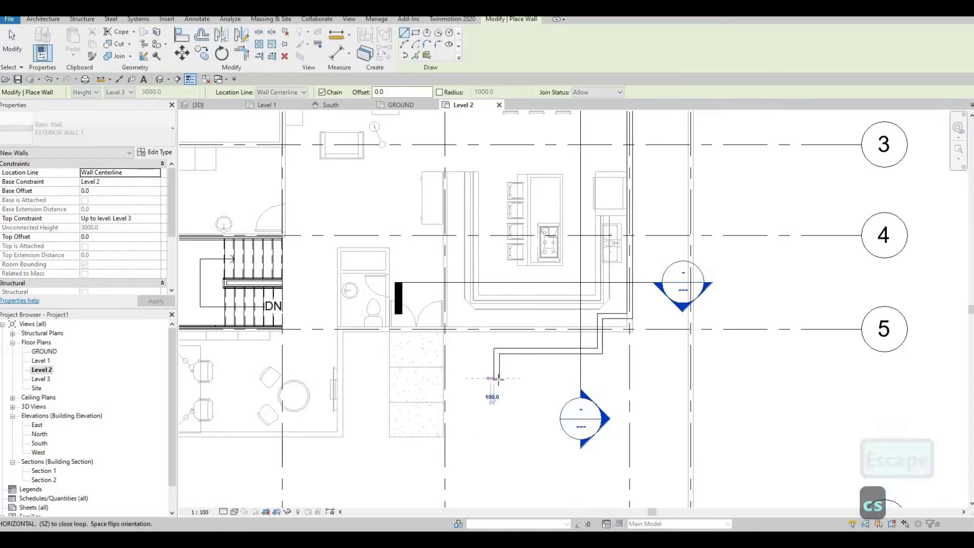
pyautogui.click(496, 378)
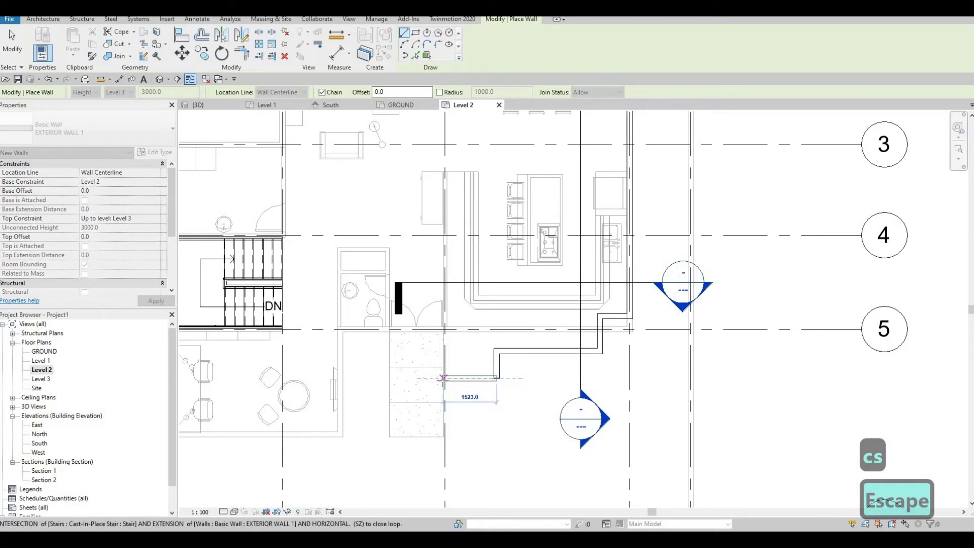
pyautogui.scroll(-6, 443, 378)
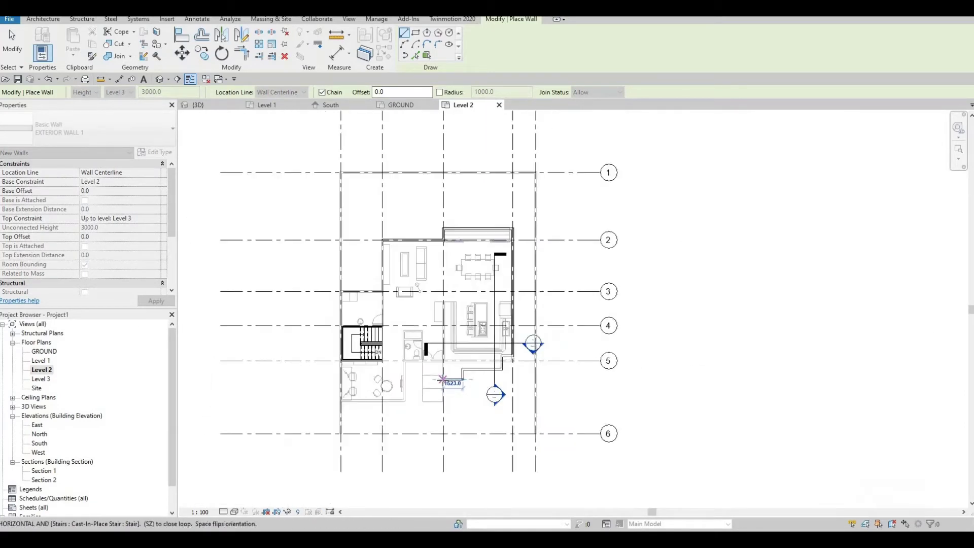
pyautogui.scroll(2, 442, 378)
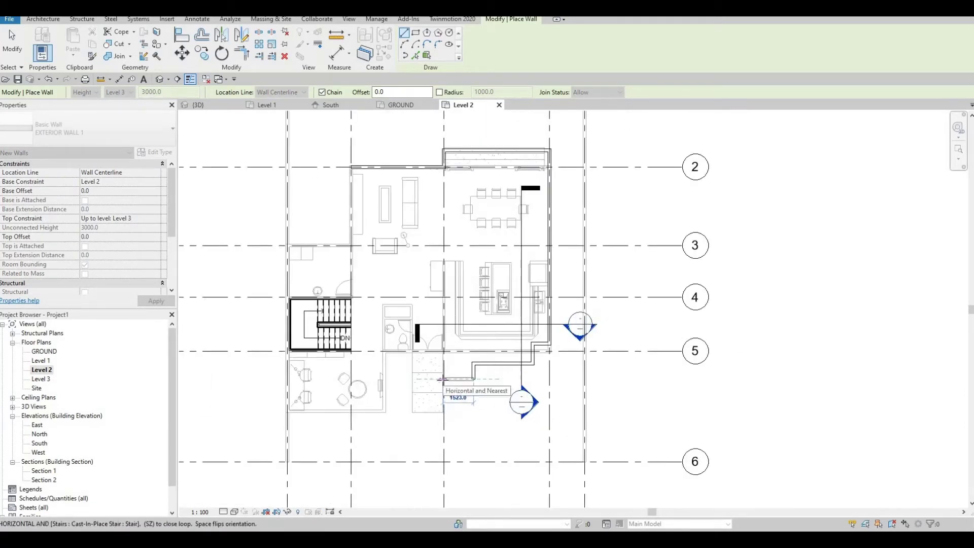
pyautogui.click(443, 378)
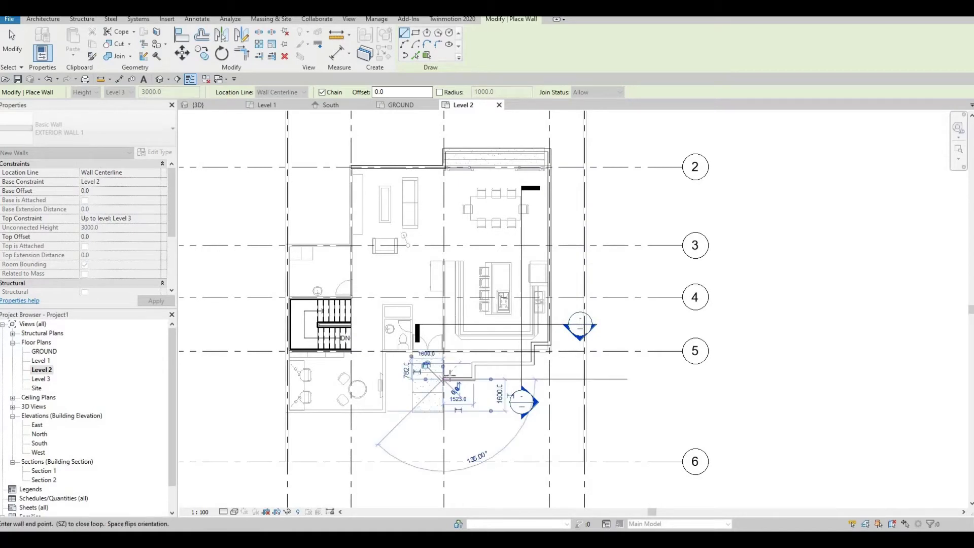
# - Jog the exterior wall 500 mm along grid C back towards grid 5, and continue it 3400 mm parallel to grid 5 towards grid B
pyautogui.scroll(4, 444, 379)
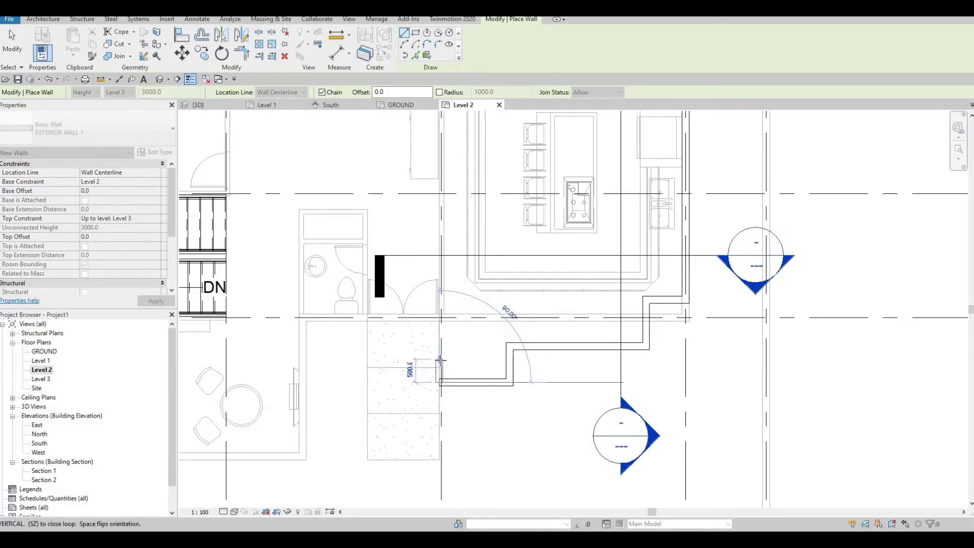
pyautogui.click(407, 360)
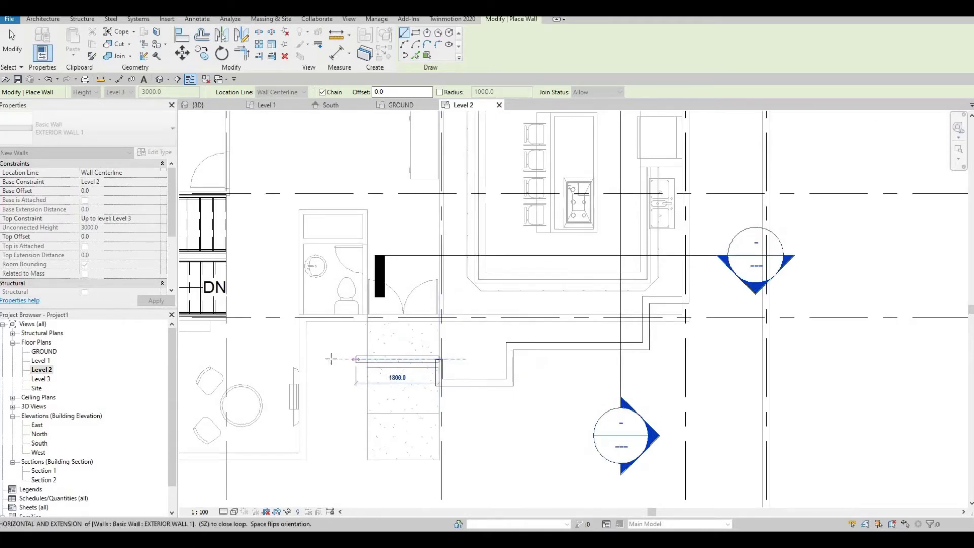
pyautogui.scroll(-4, 345, 369)
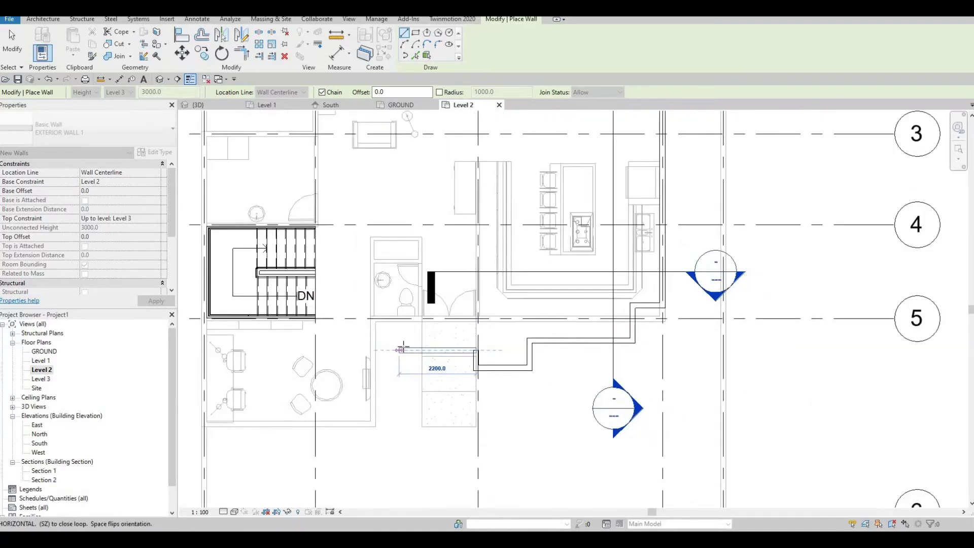
pyautogui.press('F1')
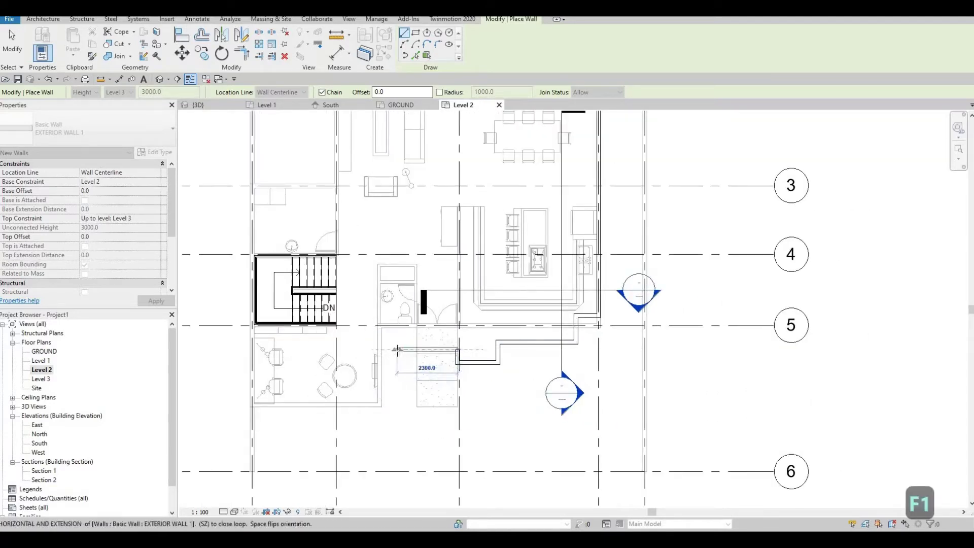
pyautogui.write('3400')
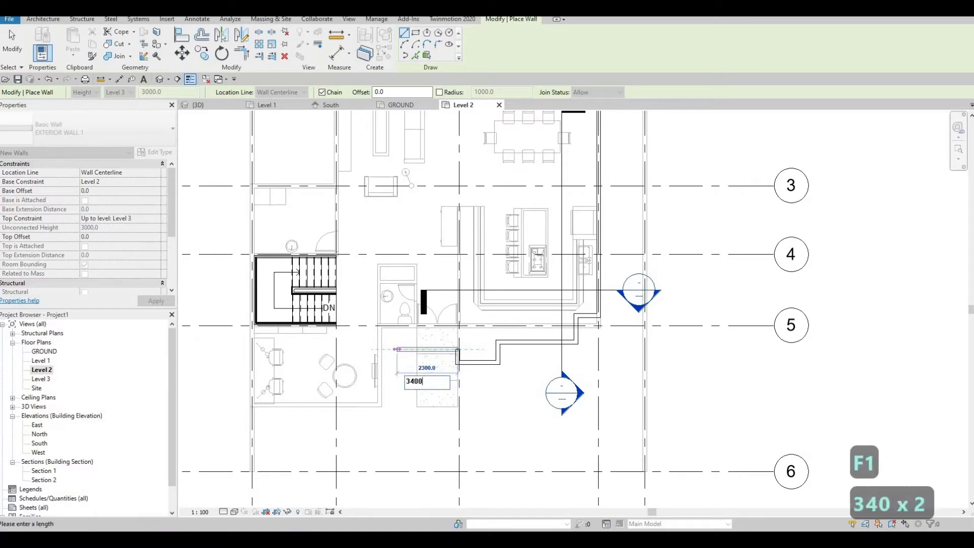
pyautogui.press('Return')
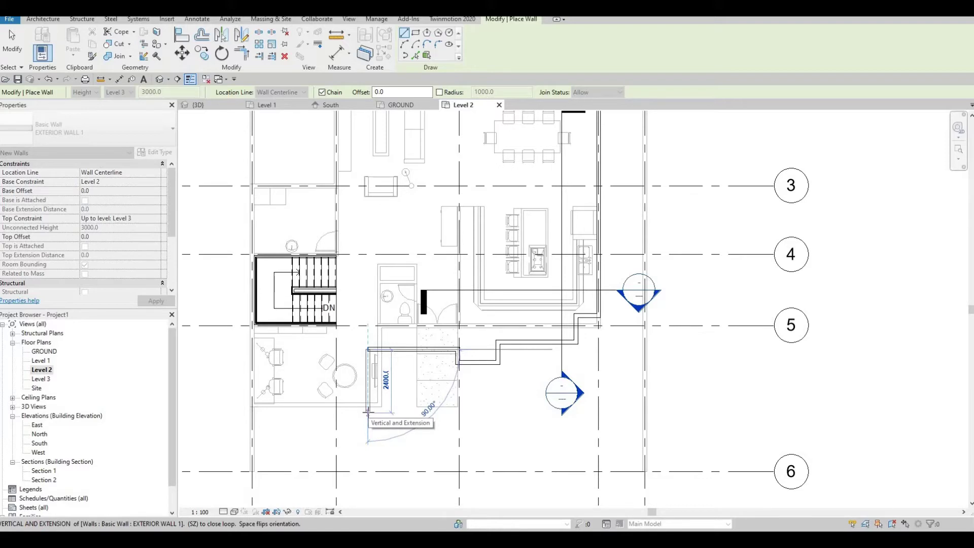
# - Run the exterior wall 2400 mm perpendicular towards grid 6, and continue it 900 mm parallel to grid 6 towards grid B
pyautogui.press('F1')
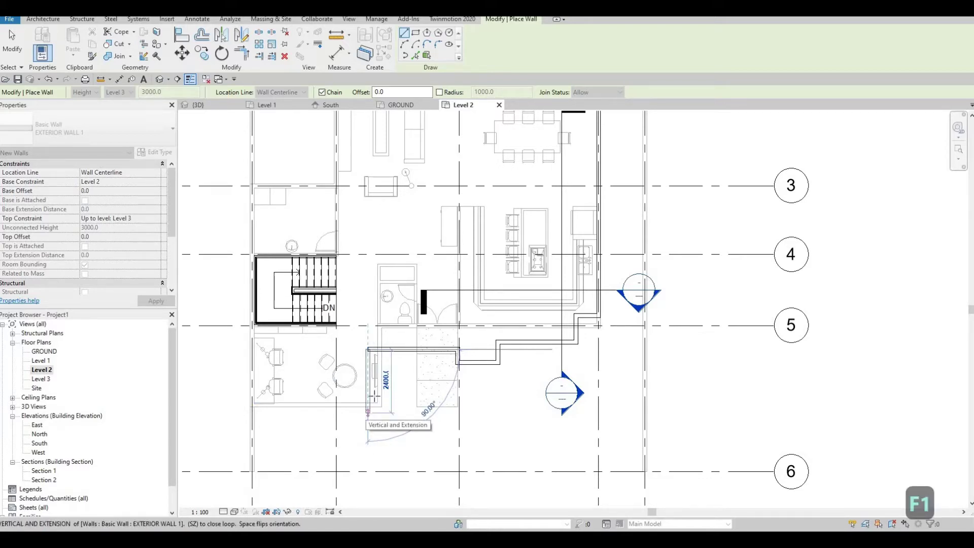
pyautogui.click(370, 411)
pyautogui.scroll(1, 391, 409)
pyautogui.scroll(1, 257, 413)
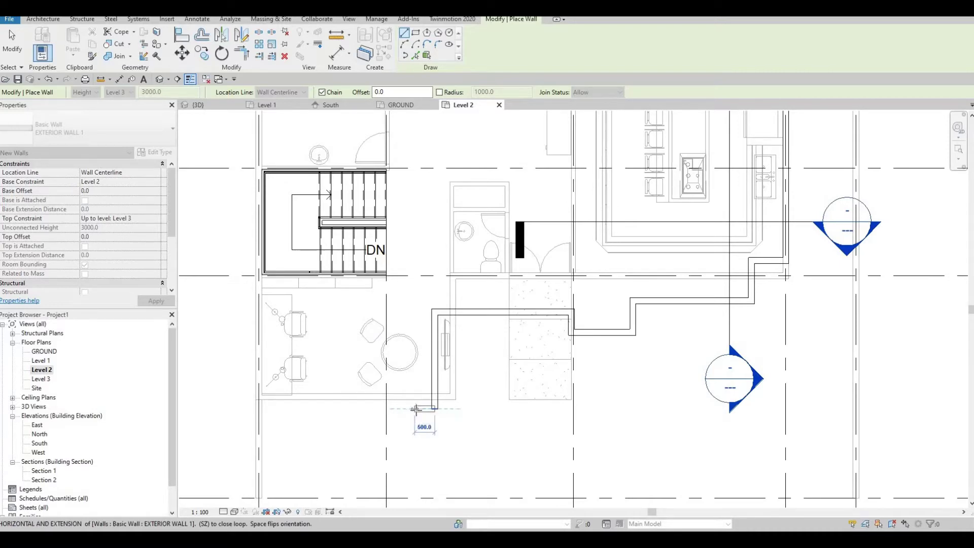
pyautogui.write('900')
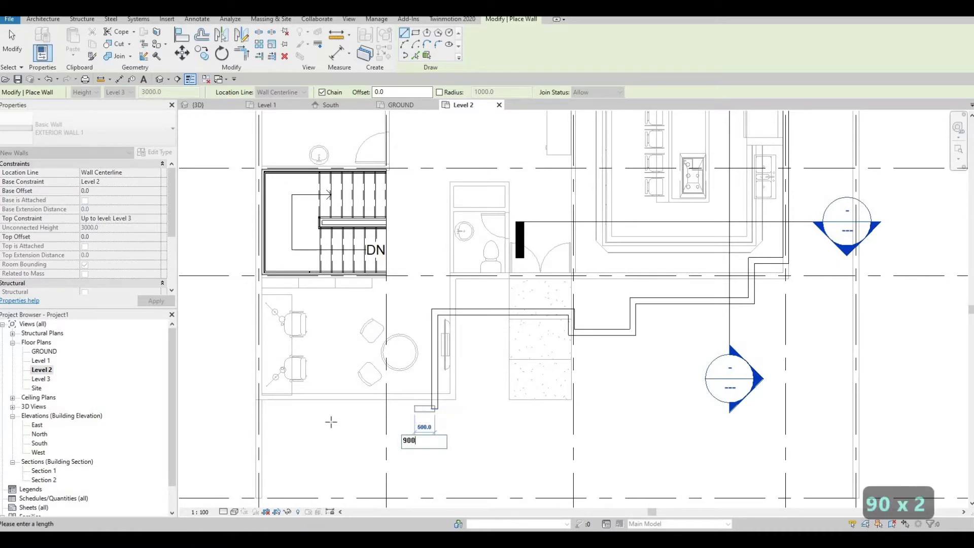
pyautogui.press('Return')
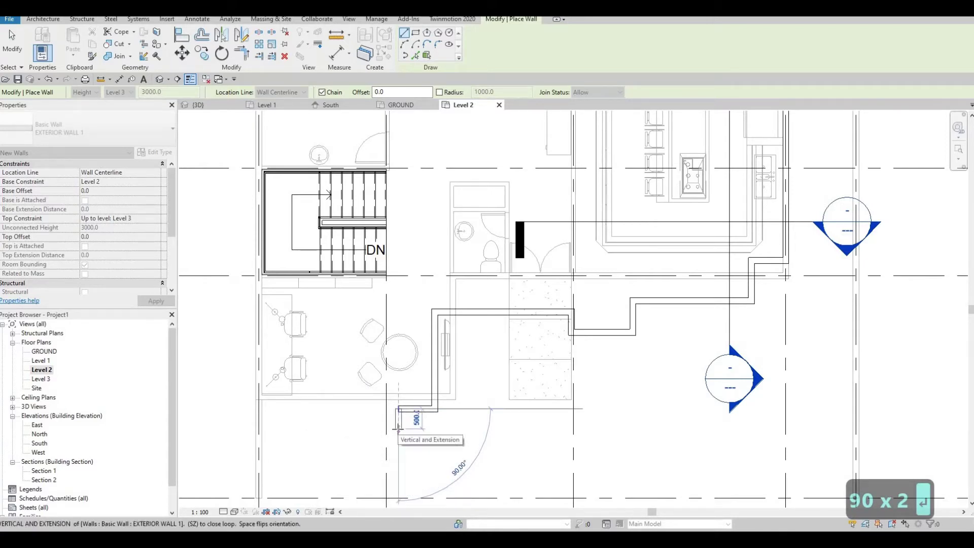
# - Jog the exterior wall 500 mm towards grid 6 and extend the chain parallel to grid 6 as far as grid A
pyautogui.click(396, 429)
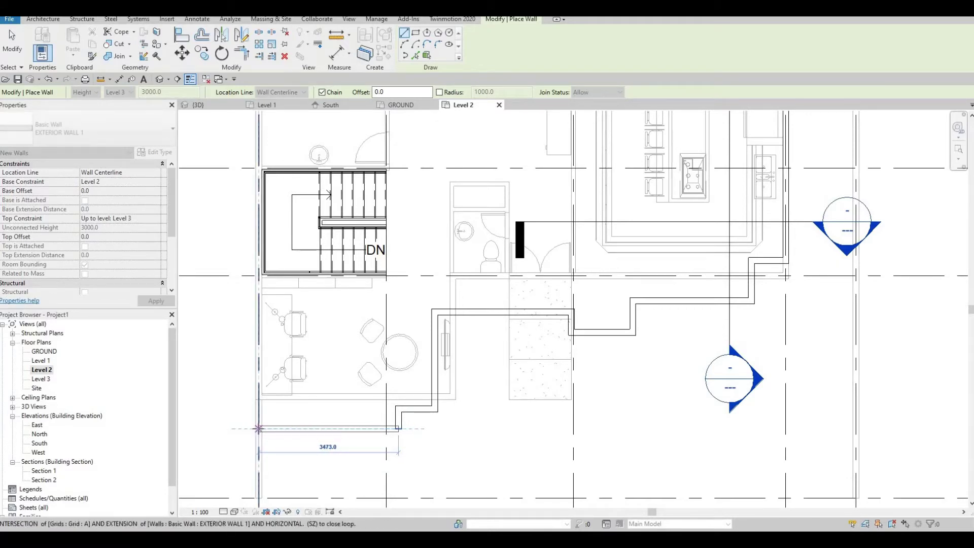
pyautogui.click(258, 428)
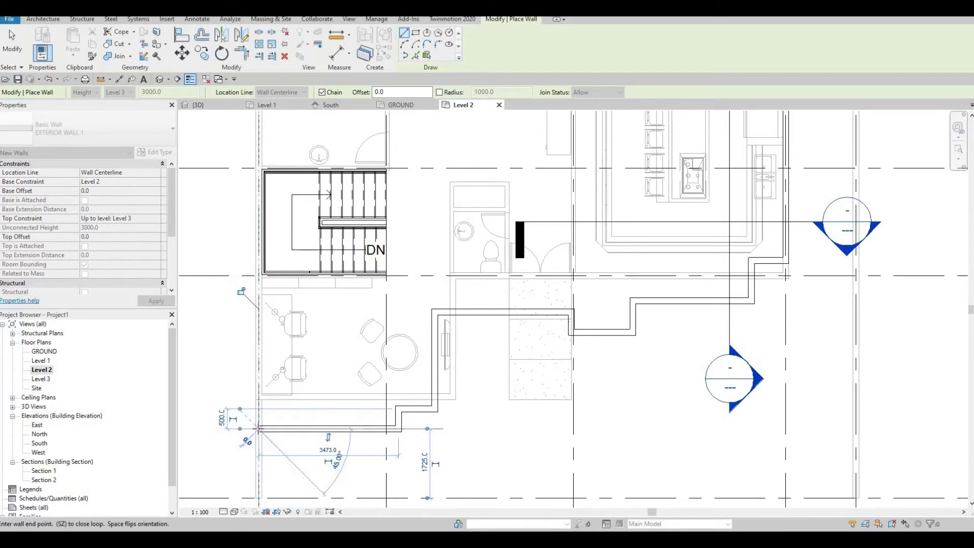
# - Draw the exterior wall along grid A from the corner near grid 6 to grid 3
pyautogui.scroll(-4, 259, 428)
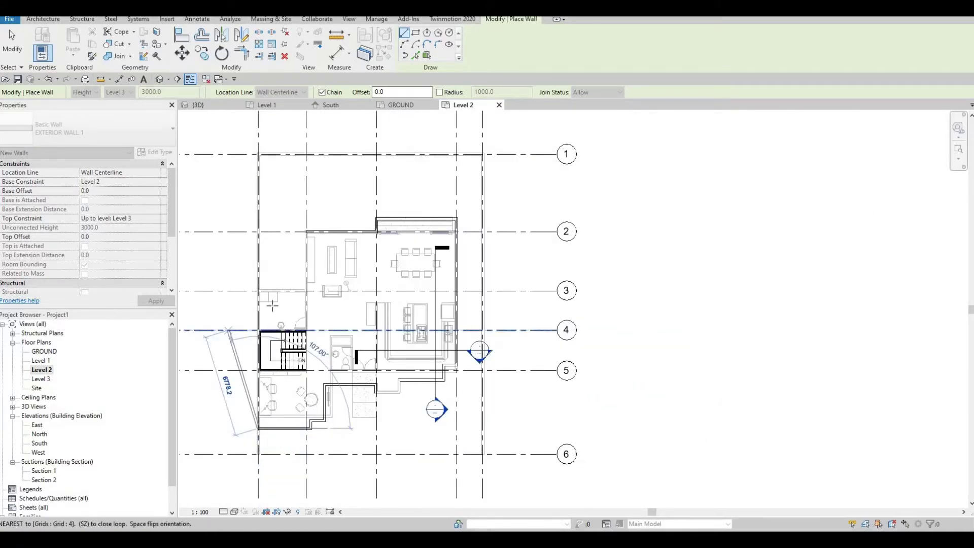
pyautogui.scroll(5, 256, 293)
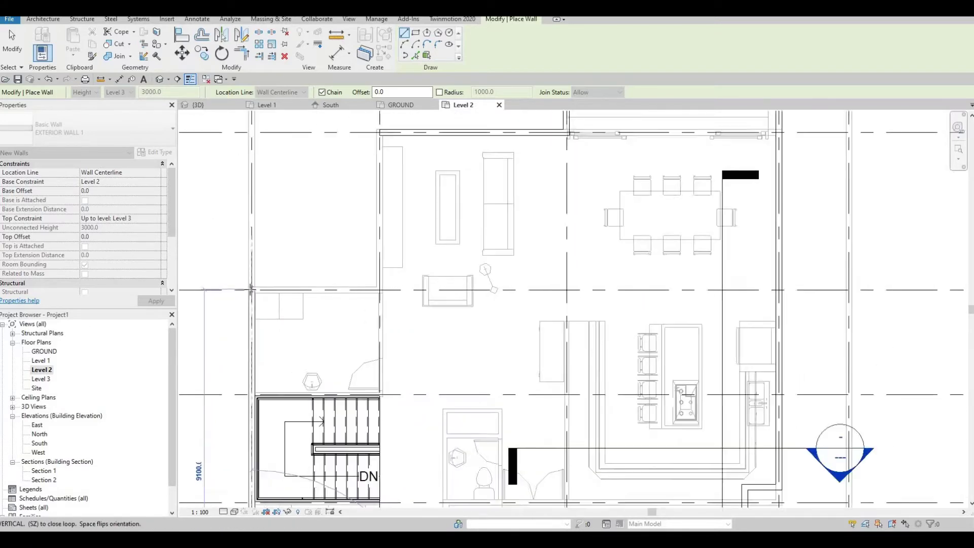
pyautogui.click(248, 293)
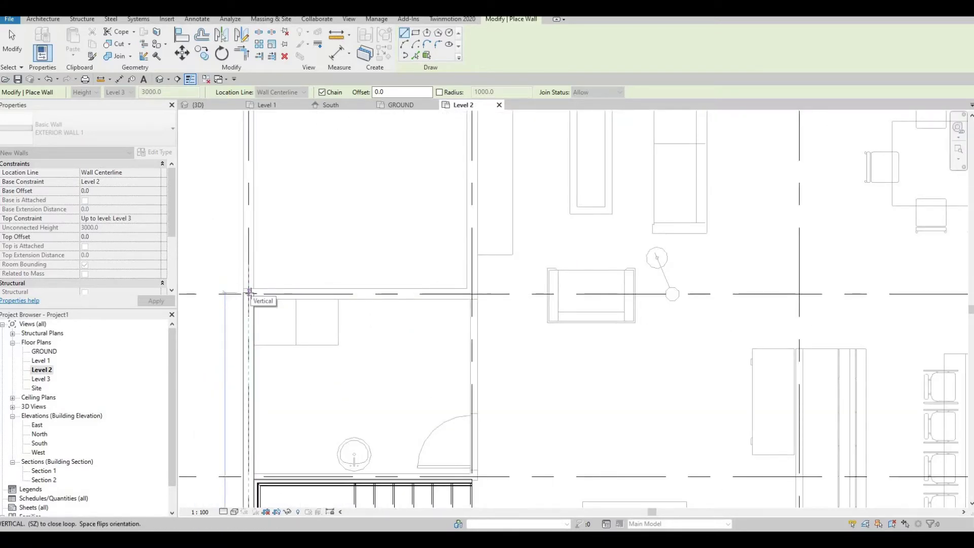
# - Continue the exterior wall along grid 3 to grid B and close it along grid B onto the existing wall end at grid 2
pyautogui.scroll(-3, 251, 296)
pyautogui.scroll(-2, 252, 297)
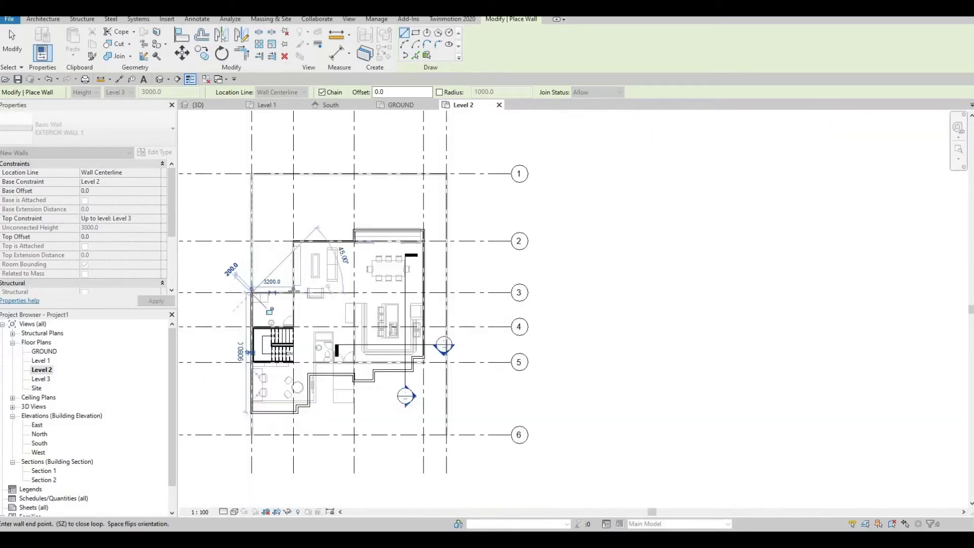
pyautogui.scroll(2, 304, 303)
pyautogui.scroll(1, 304, 303)
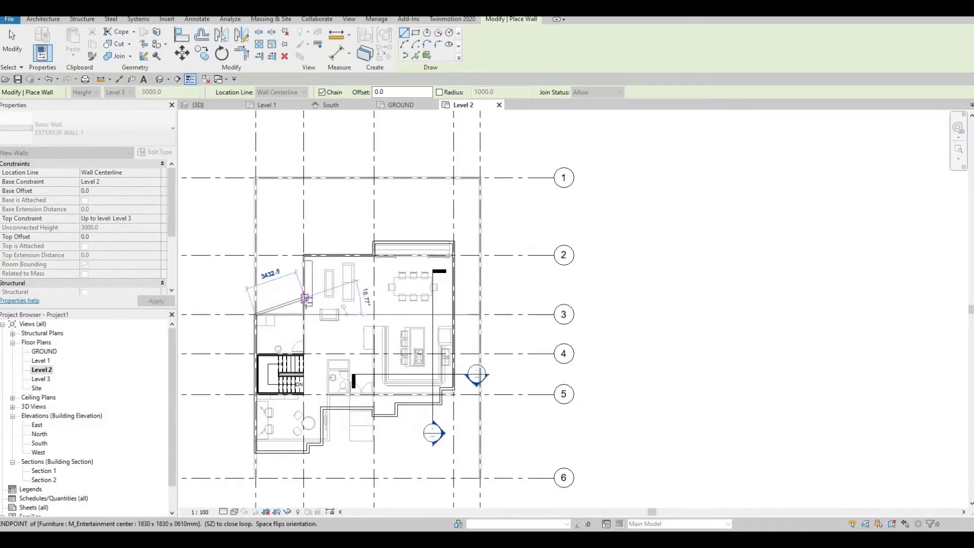
pyautogui.scroll(-4, 306, 304)
pyautogui.scroll(4, 307, 304)
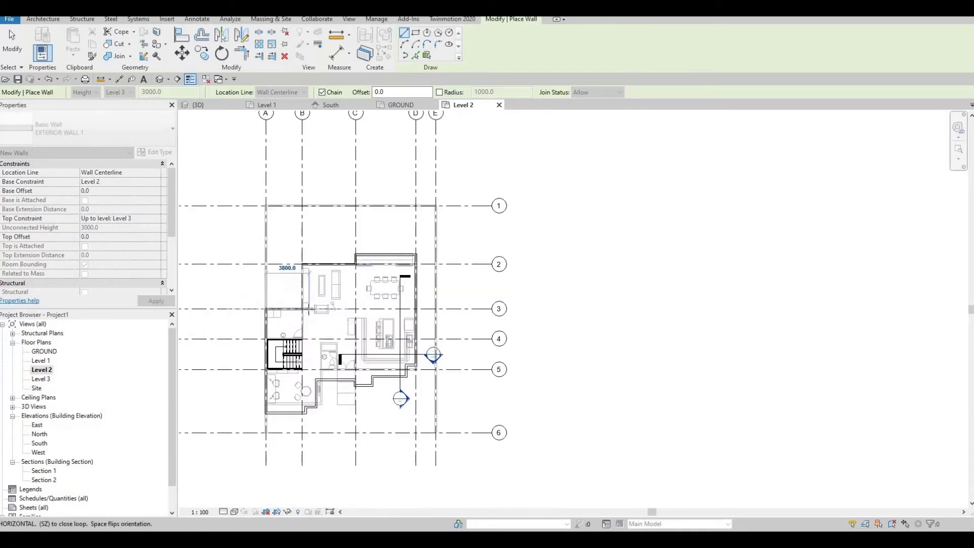
pyautogui.scroll(5, 304, 306)
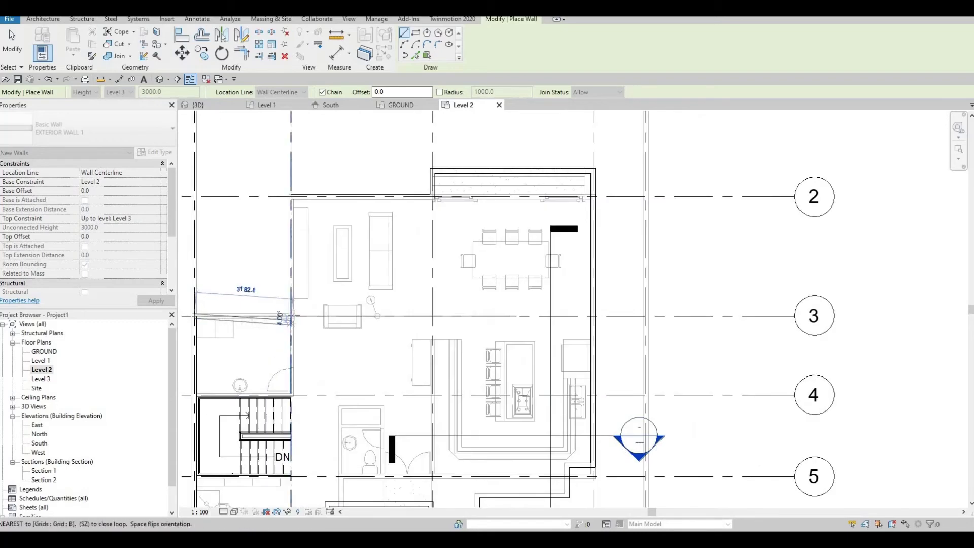
pyautogui.click(292, 136)
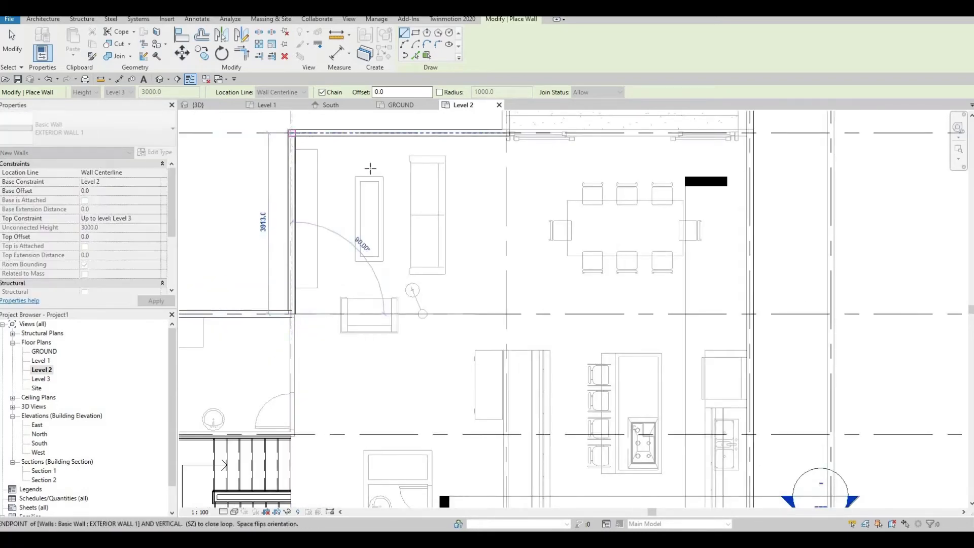
pyautogui.scroll(-1, 436, 254)
pyautogui.scroll(-3, 436, 253)
pyautogui.press('Escape')
pyautogui.press('Escape')
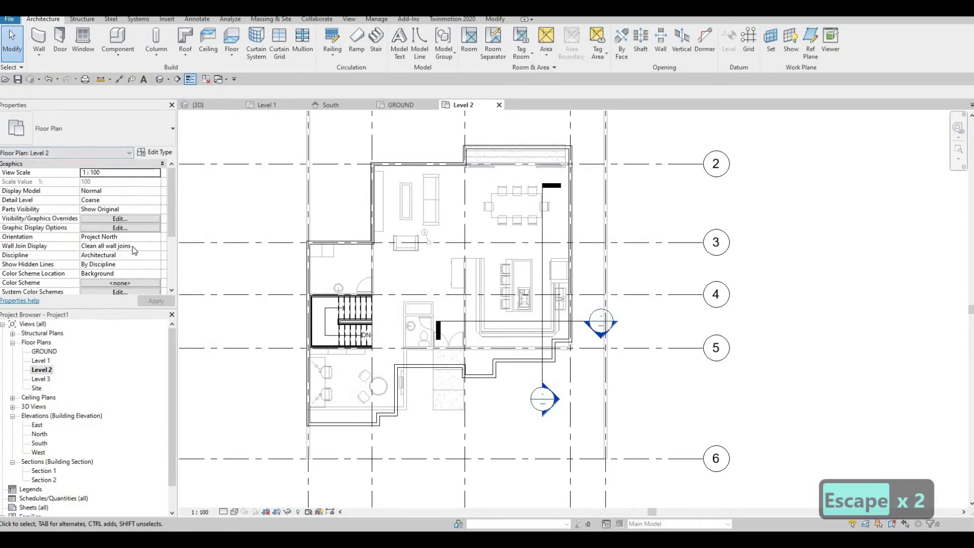
# - Turn off the Level 1 underlay in the Level 2 plan by setting its base level range to None
pyautogui.scroll(-3, 135, 249)
pyautogui.click(160, 247)
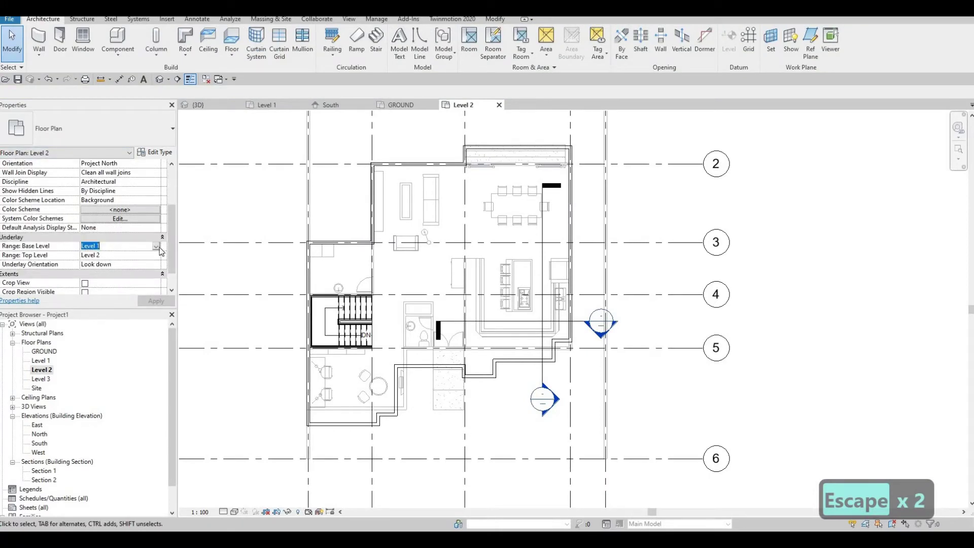
pyautogui.click(101, 247)
pyautogui.click(143, 300)
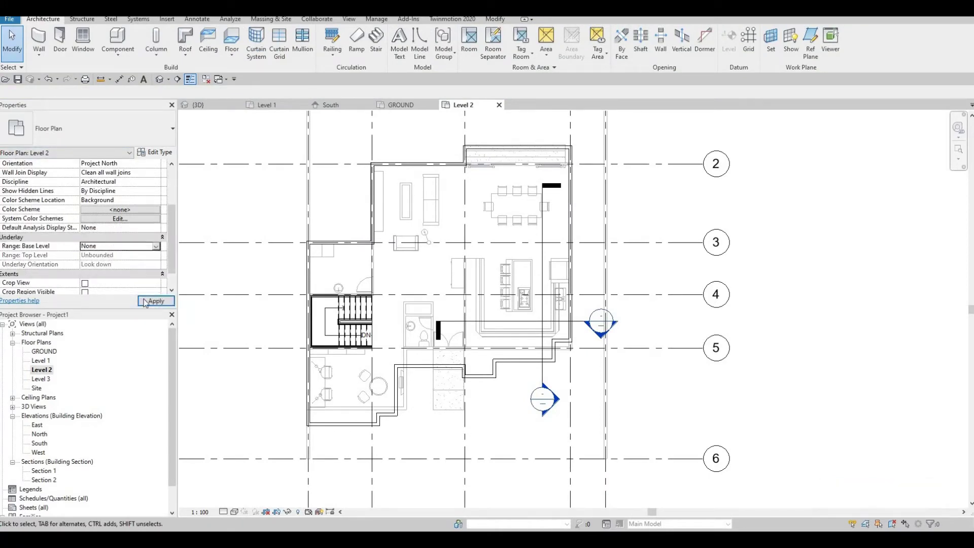
pyautogui.press('Escape')
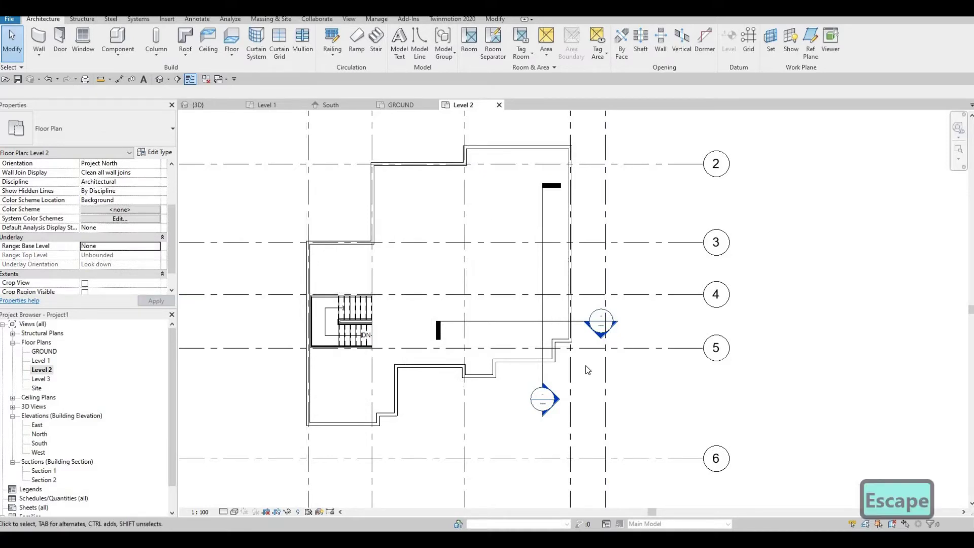
# - Stretch the end of the exterior wall on grid 2 from grid C to the exterior wall on grid D
pyautogui.scroll(2, 578, 373)
pyautogui.moveTo(482, 339); pyautogui.dragTo(555, 339, button='middle')
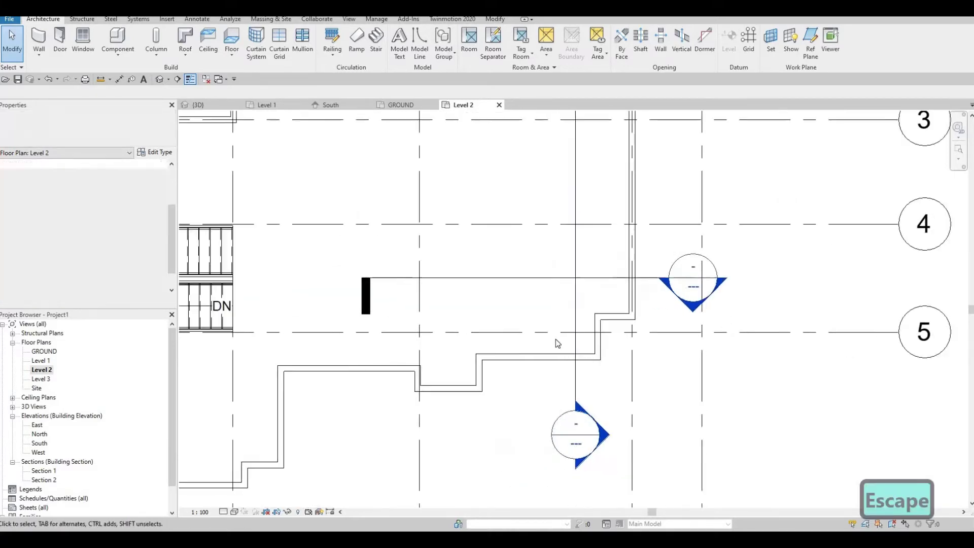
pyautogui.scroll(-1, 556, 339)
pyautogui.moveTo(479, 350); pyautogui.dragTo(543, 333, button='middle')
pyautogui.scroll(-1, 543, 333)
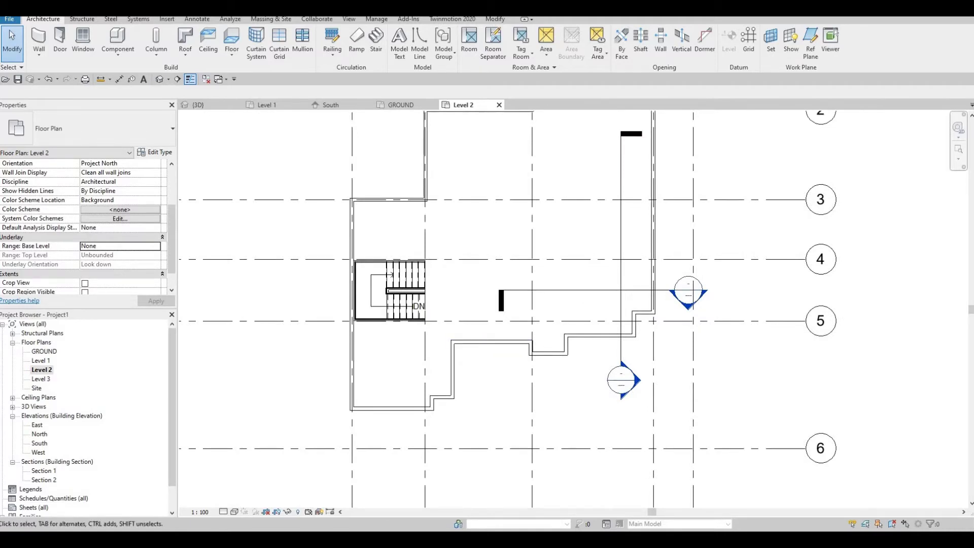
pyautogui.moveTo(535, 111); pyautogui.dragTo(516, 268, button='middle')
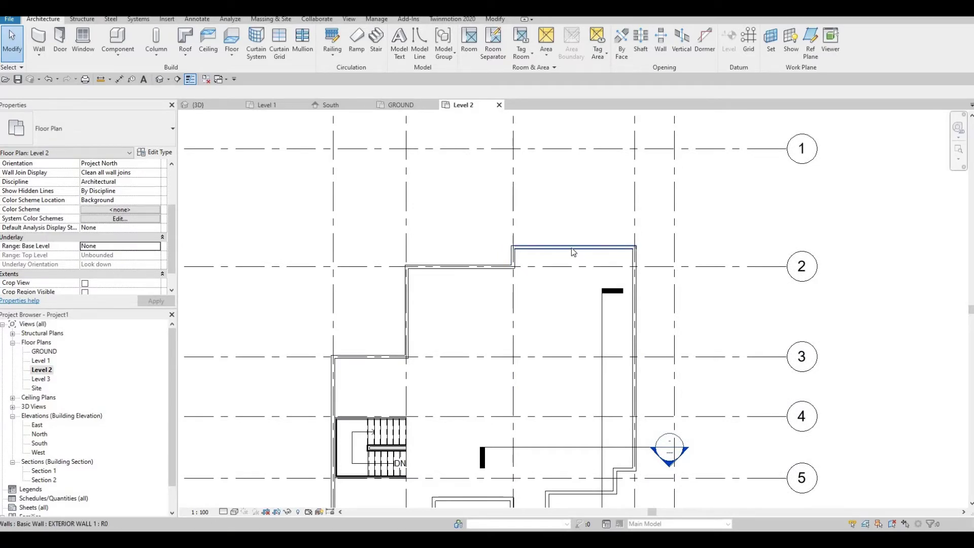
pyautogui.press('Escape')
pyautogui.click(460, 262)
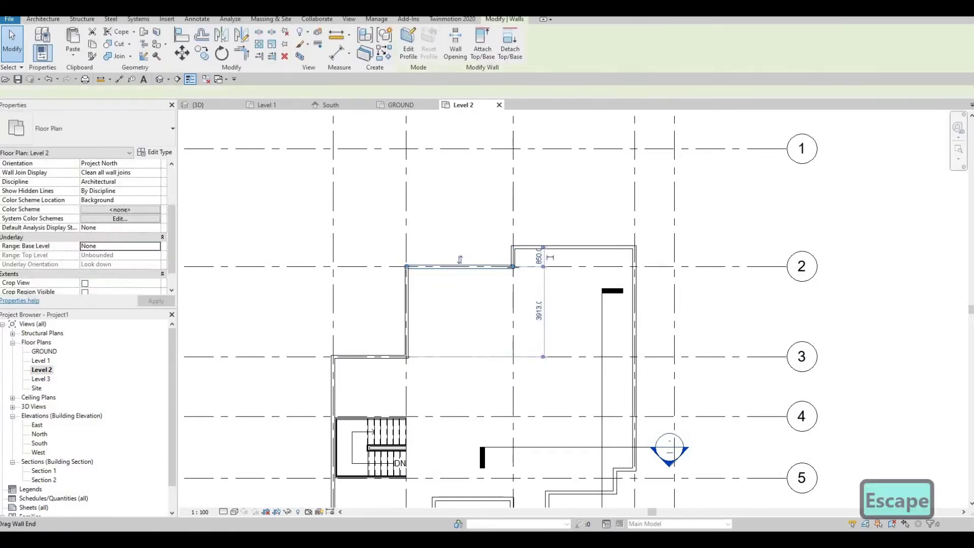
pyautogui.moveTo(513, 267); pyautogui.dragTo(632, 267)
pyautogui.press('Escape')
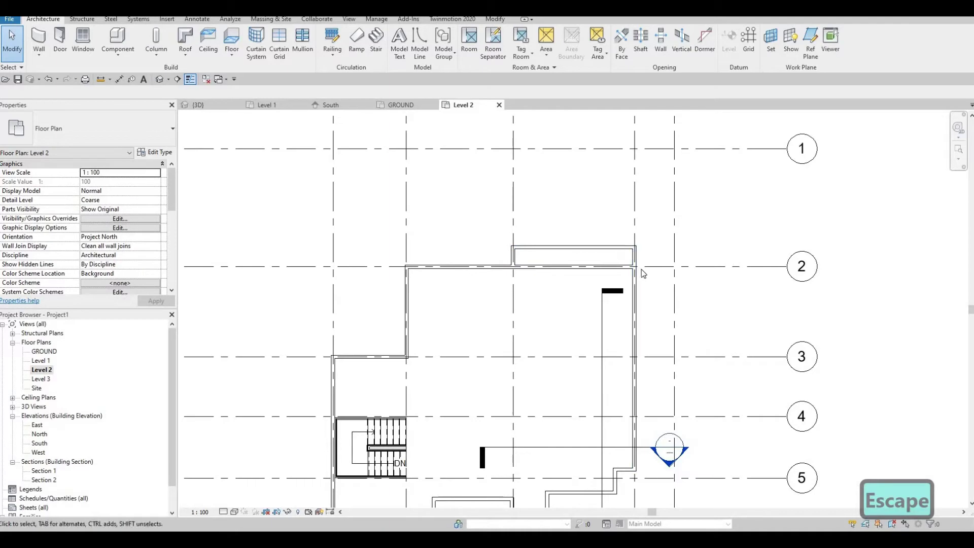
pyautogui.scroll(-3, 641, 269)
pyautogui.moveTo(637, 396); pyautogui.dragTo(600, 368, button='middle')
pyautogui.scroll(1, 600, 368)
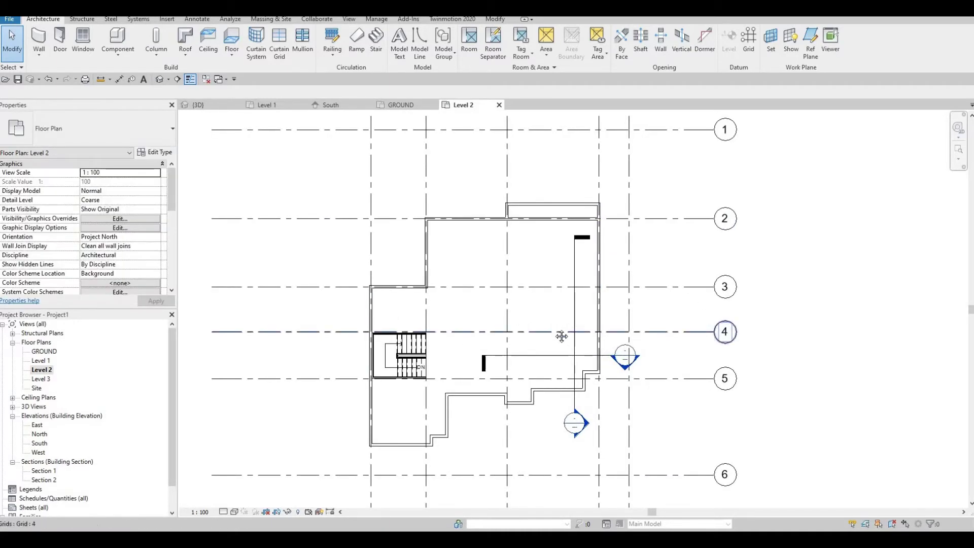
pyautogui.scroll(2, 581, 307)
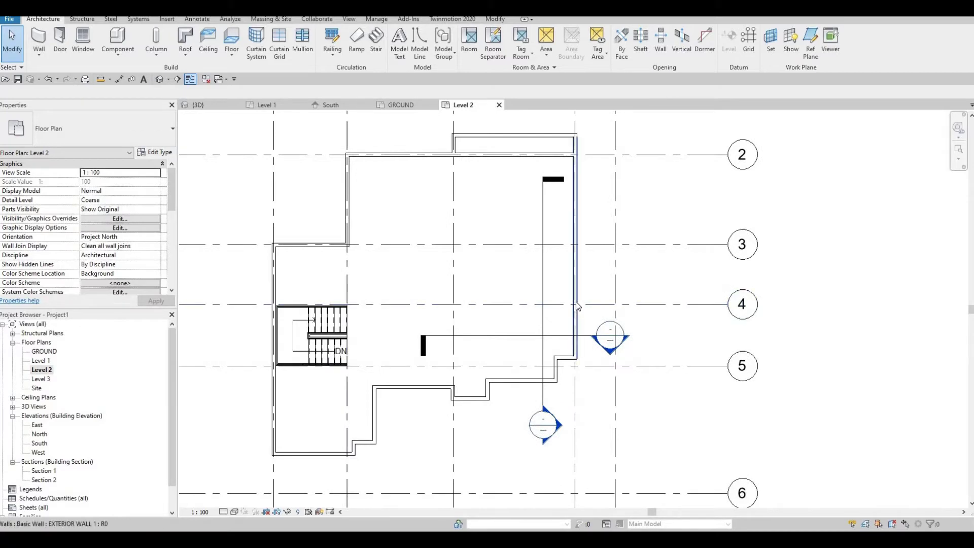
pyautogui.scroll(-5, 577, 306)
pyautogui.scroll(1, 576, 316)
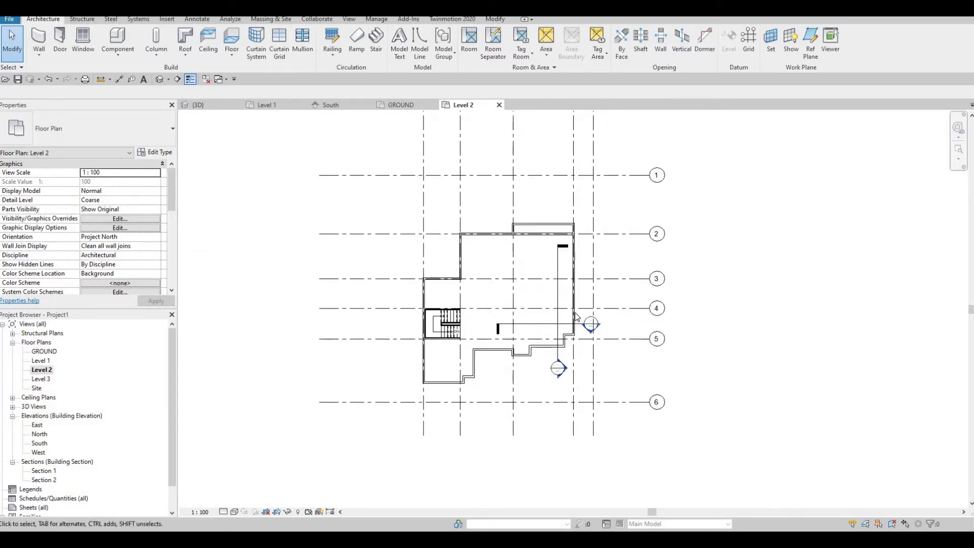
# - Stretch the short exterior wall just above grid 5 from grid D back toward grid C, aligning its end with the jog wall below
pyautogui.scroll(3, 576, 316)
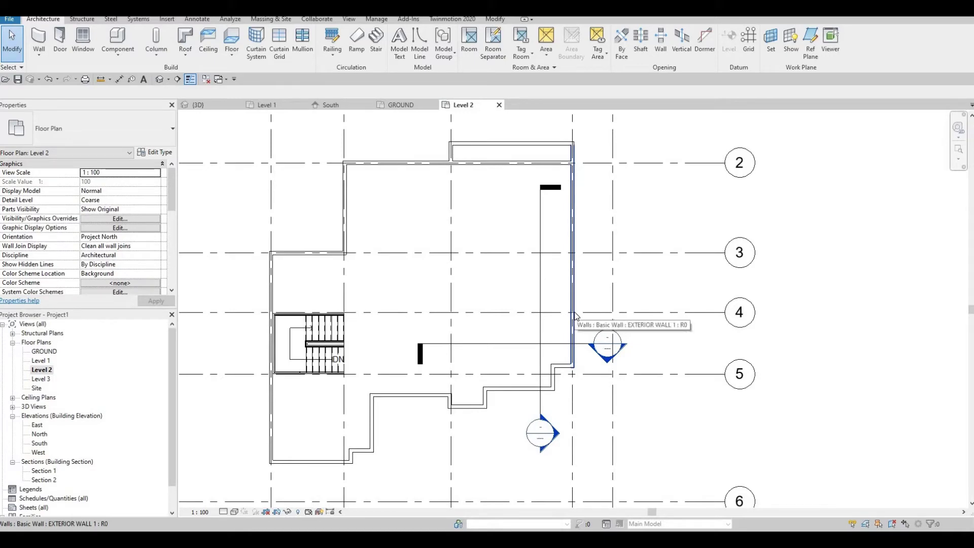
pyautogui.click(556, 369)
pyautogui.press('r')
pyautogui.press('s')
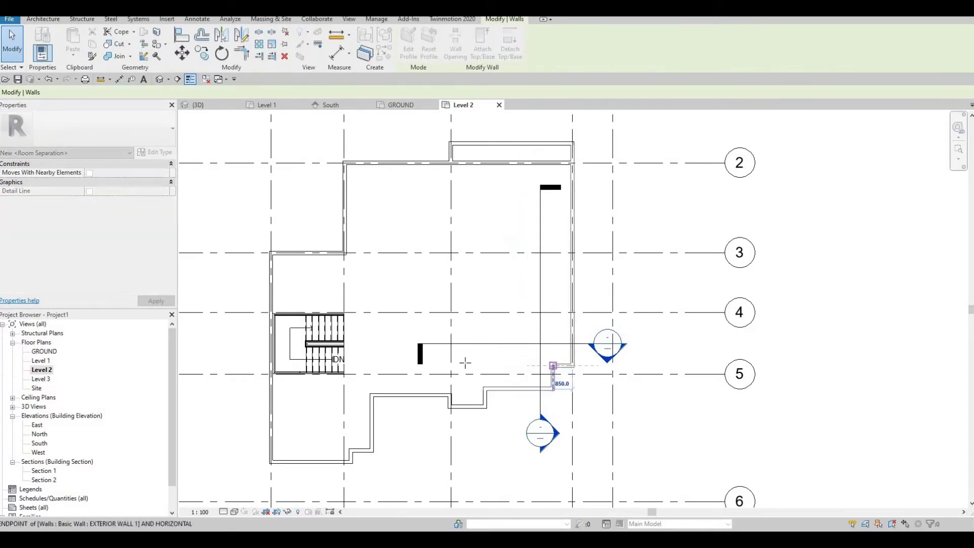
pyautogui.click(572, 365)
pyautogui.click(523, 381)
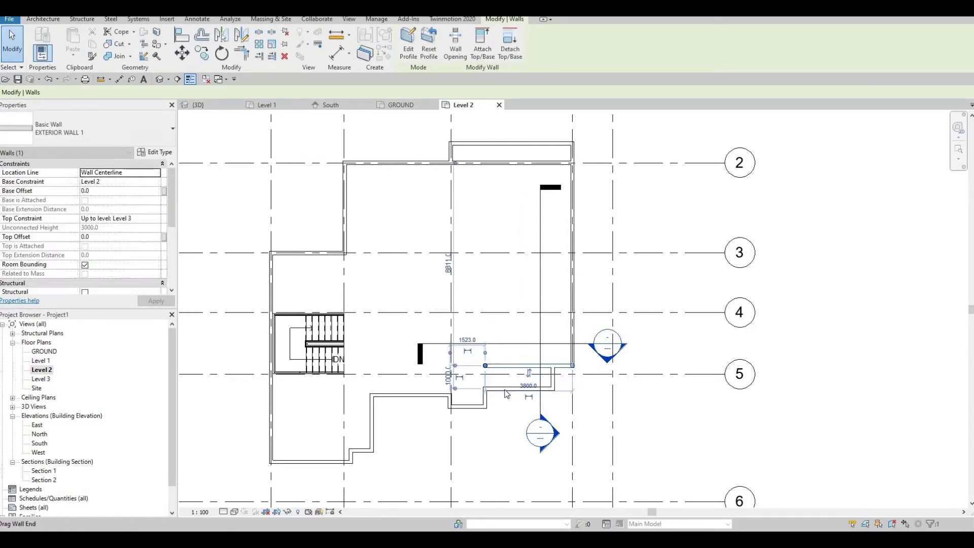
pyautogui.press('Escape')
pyautogui.press('Escape')
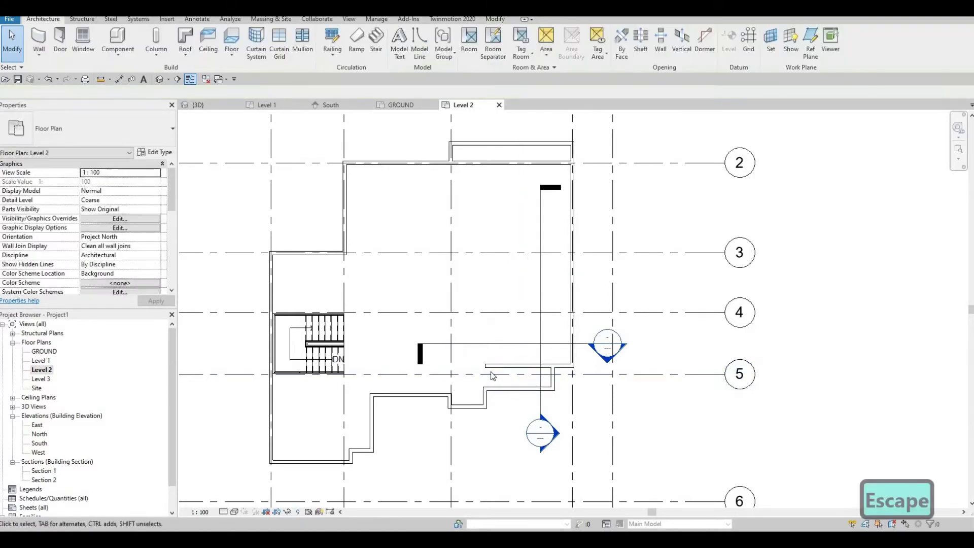
# - Extend the jog wall just east of grid C upward to meet the end of the stretched wall above grid 5
pyautogui.click(485, 398)
pyautogui.moveTo(485, 389)
pyautogui.mouseDown()
pyautogui.moveTo(485, 367)
pyautogui.moveTo(493, 395)
pyautogui.mouseUp()
pyautogui.press('Escape')
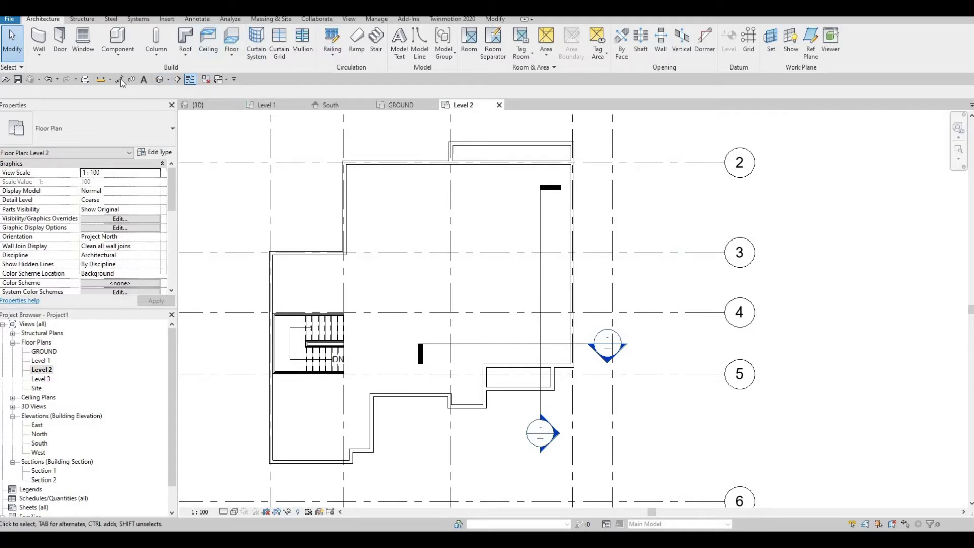
# - Measure the offset between the two parallel exterior wall segments below grid 5 near grid C, without placing a dimension
pyautogui.scroll(2, 485, 417)
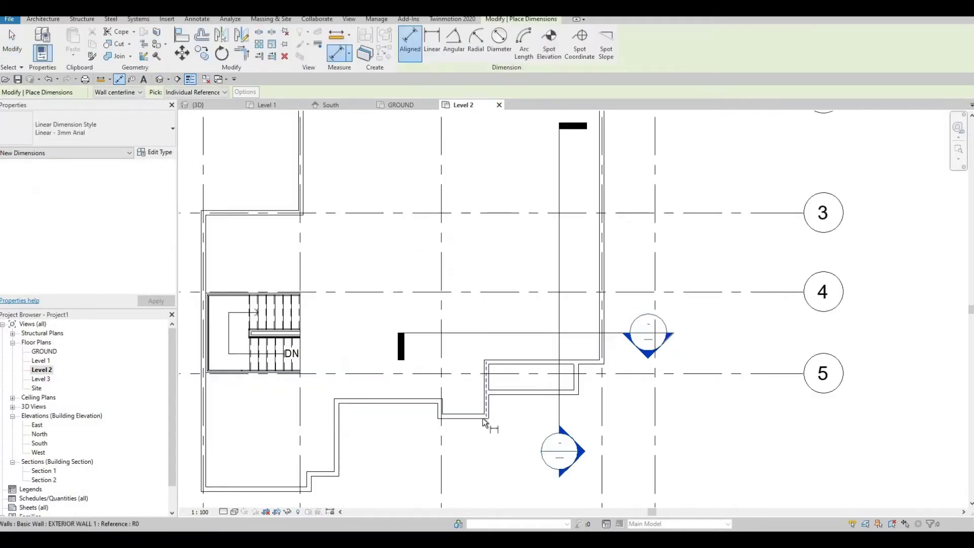
pyautogui.click(496, 394)
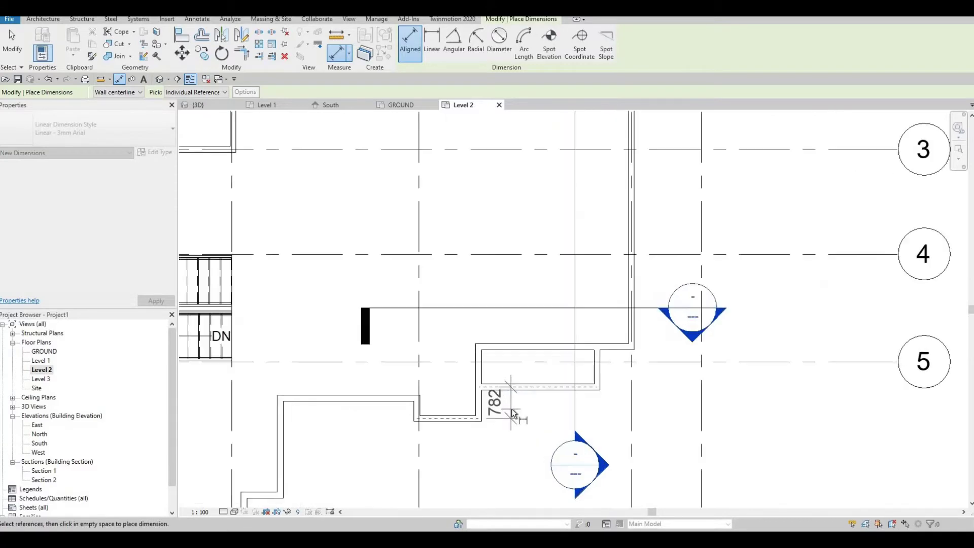
pyautogui.scroll(1, 511, 409)
pyautogui.press('Escape')
pyautogui.scroll(-2, 482, 401)
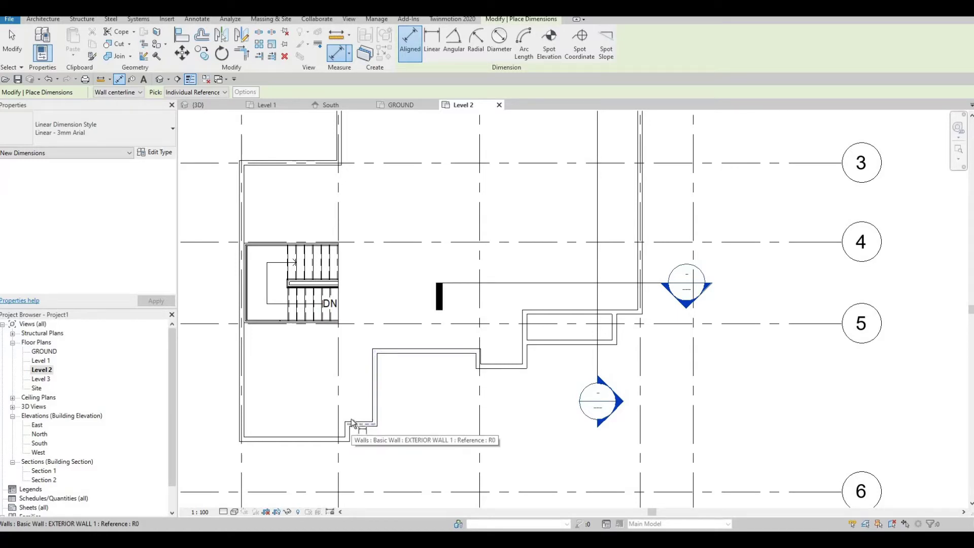
pyautogui.moveTo(347, 440); pyautogui.dragTo(367, 395, button='middle')
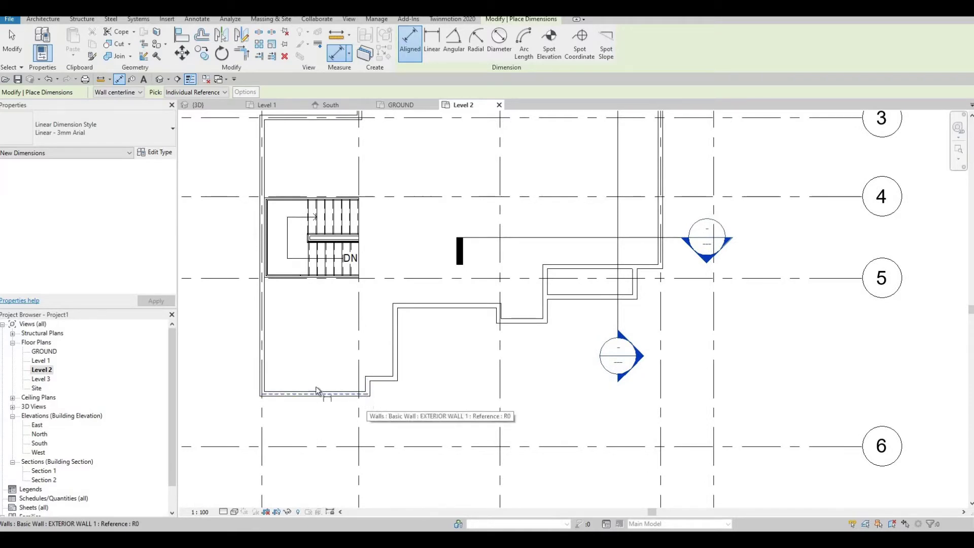
pyautogui.scroll(-5, 260, 393)
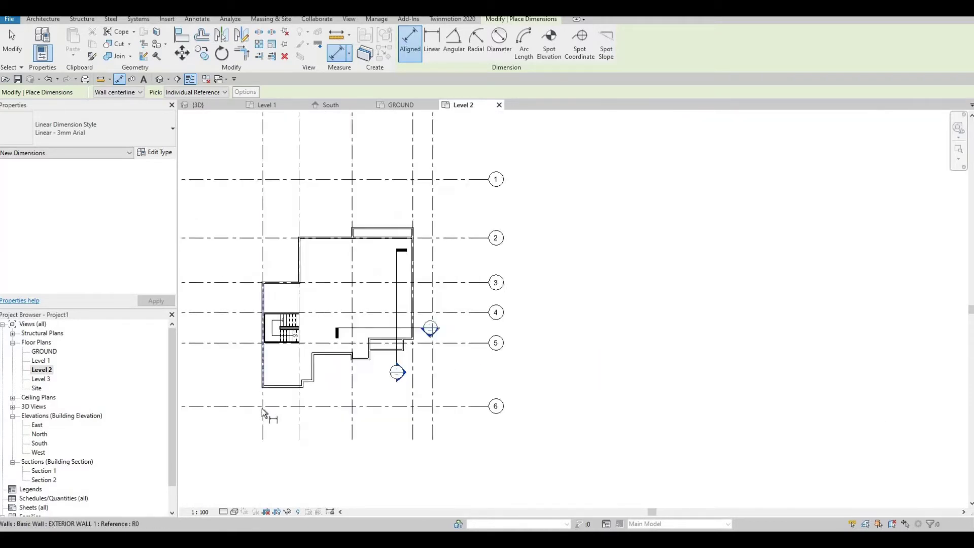
pyautogui.scroll(3, 319, 274)
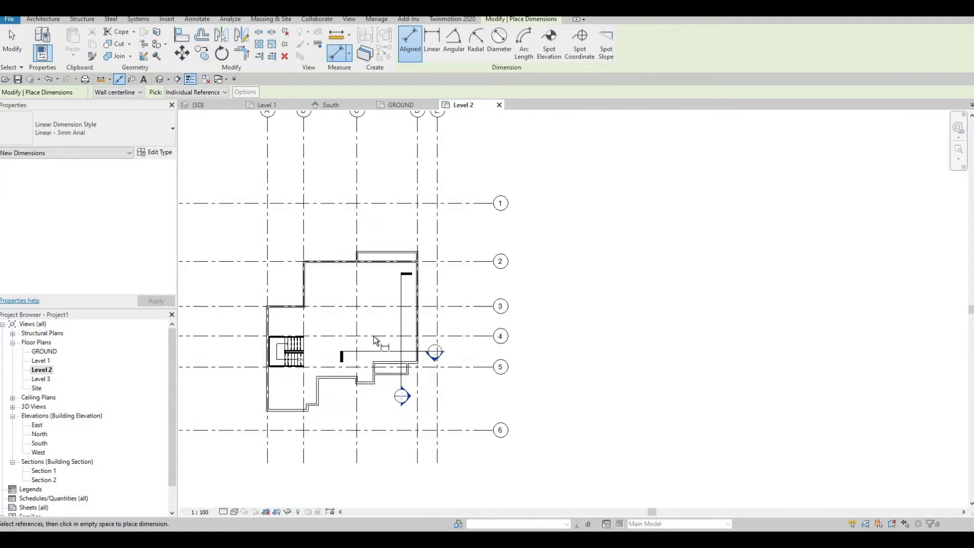
pyautogui.scroll(4, 364, 368)
pyautogui.press('Escape')
pyautogui.press('Escape')
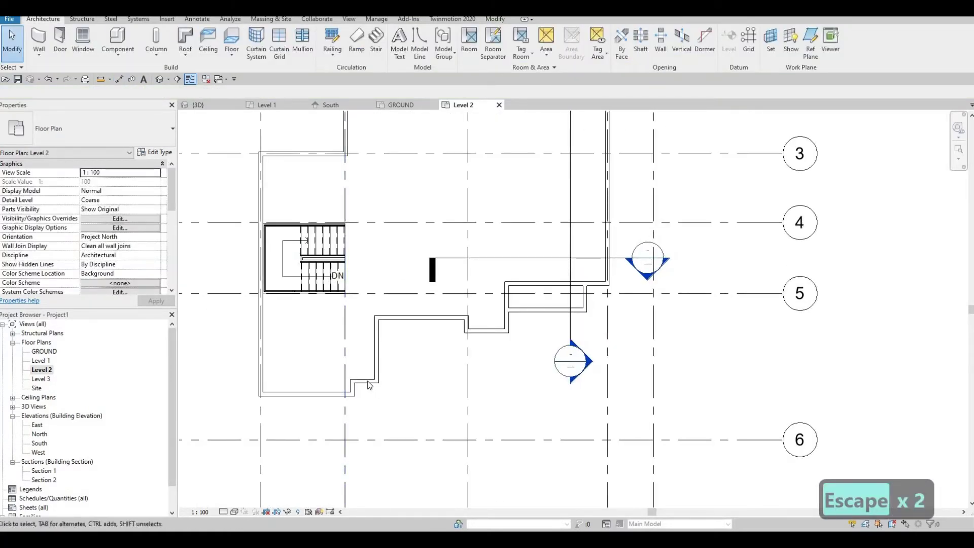
# - Stretch the short exterior wall just east of grid B toward grid 5, level with the exterior wall that runs to grid C
pyautogui.moveTo(375, 387); pyautogui.dragTo(390, 384, button='middle')
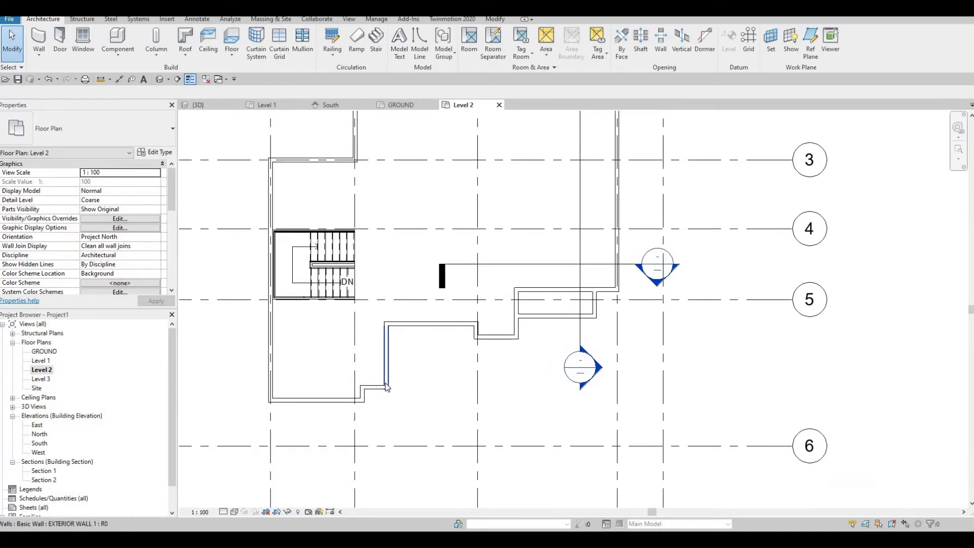
pyautogui.scroll(1, 360, 387)
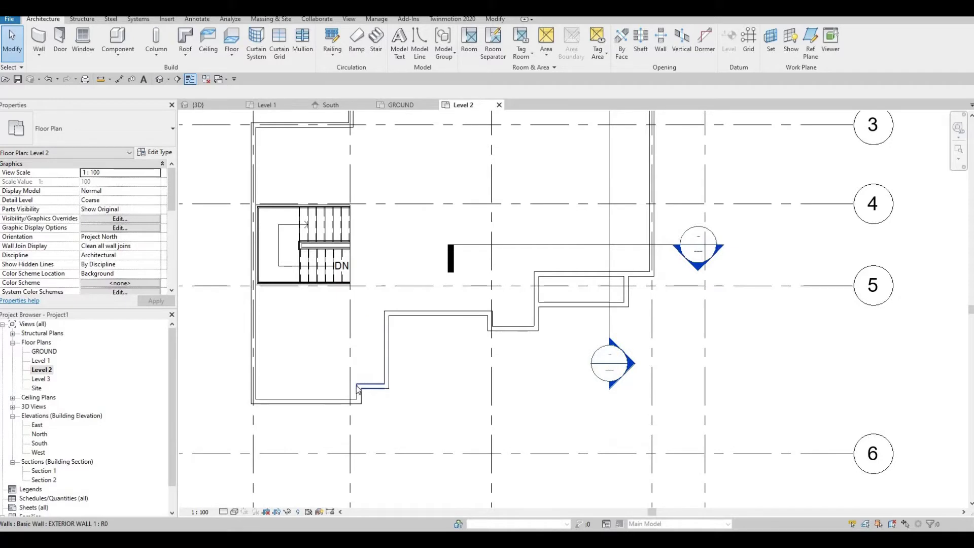
pyautogui.click(358, 392)
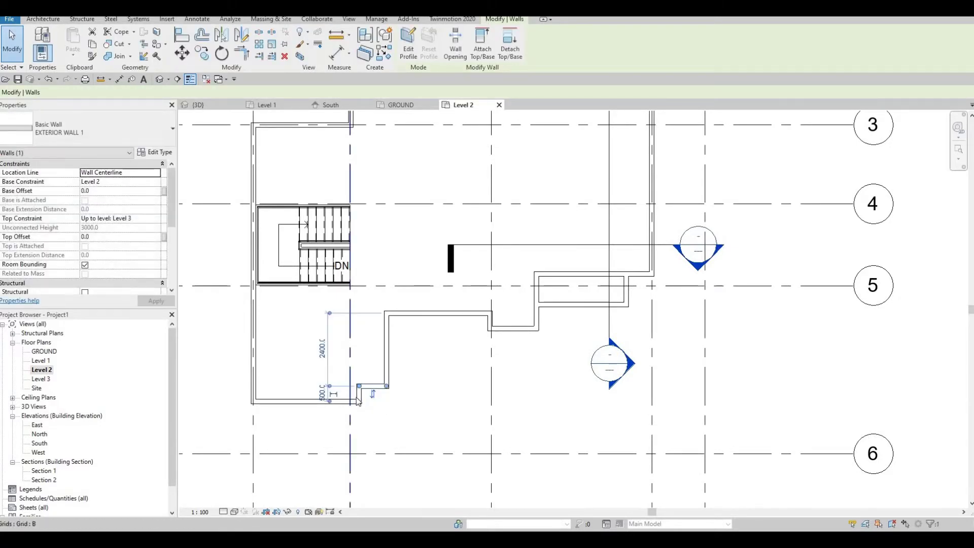
pyautogui.click(359, 394)
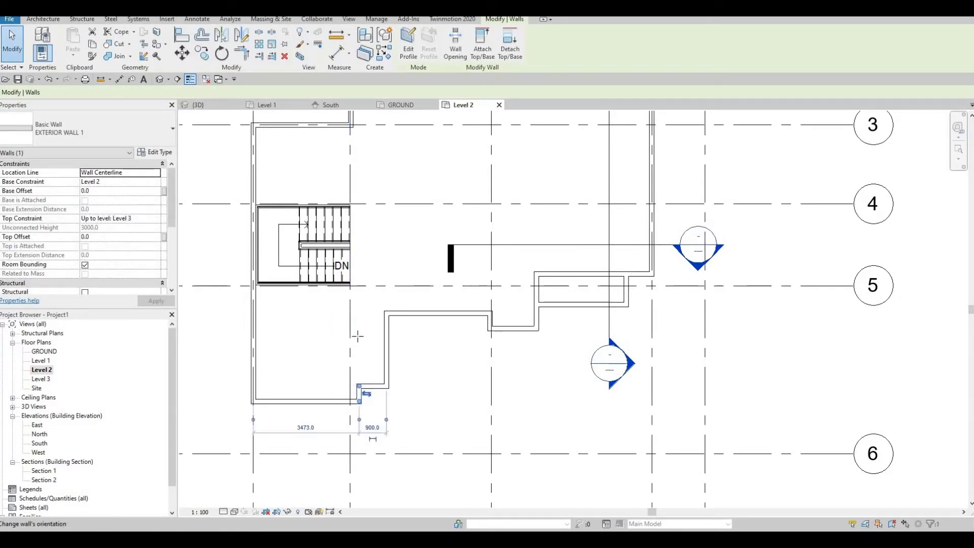
pyautogui.moveTo(357, 315); pyautogui.dragTo(357, 315)
pyautogui.press('Escape')
pyautogui.press('Escape')
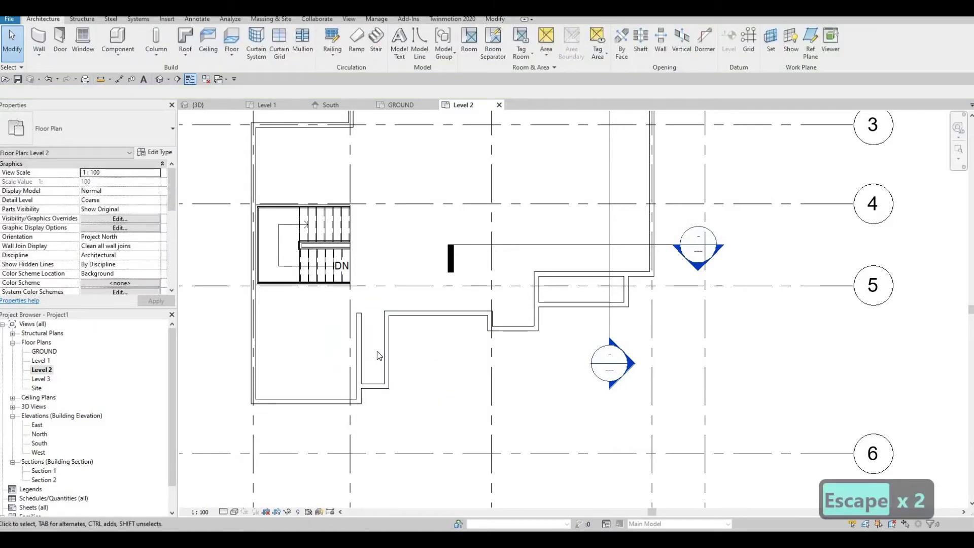
# - Trim the stretched wall east of grid B and the exterior wall running to grid C into a corner
pyautogui.press('t')
pyautogui.press('r')
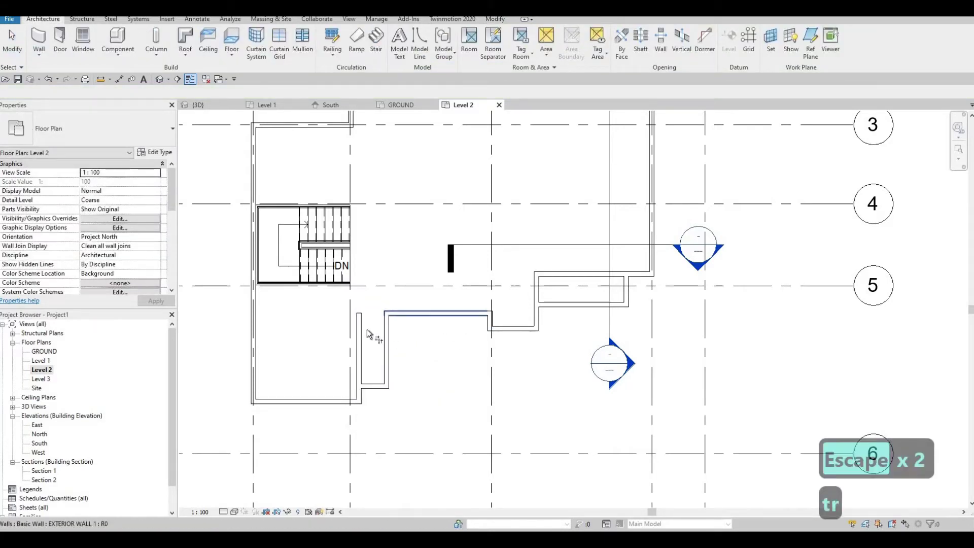
pyautogui.click(369, 333)
pyautogui.click(359, 355)
pyautogui.press('Escape')
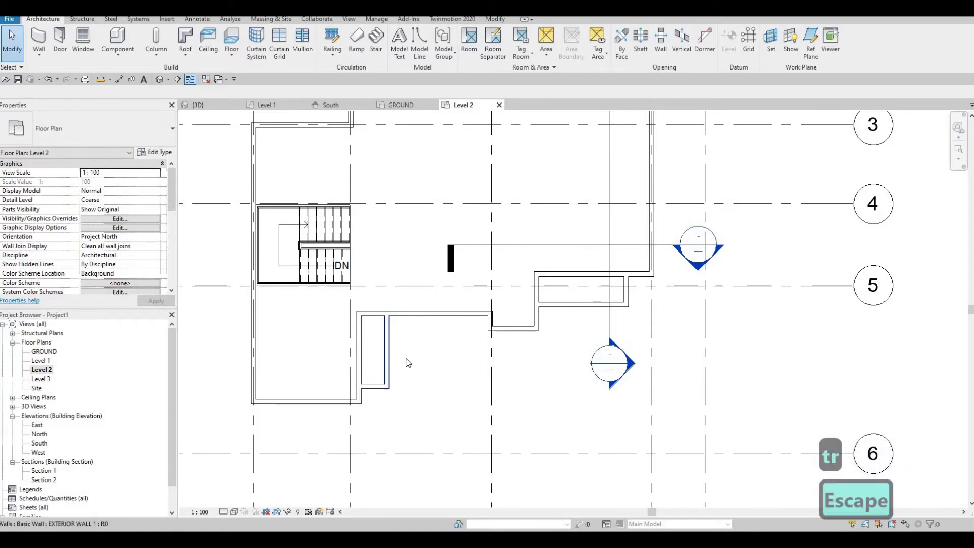
# - Nudge the exterior wall between grids B and C, just below grid 5, two increments toward grid 6
pyautogui.scroll(-5, 500, 391)
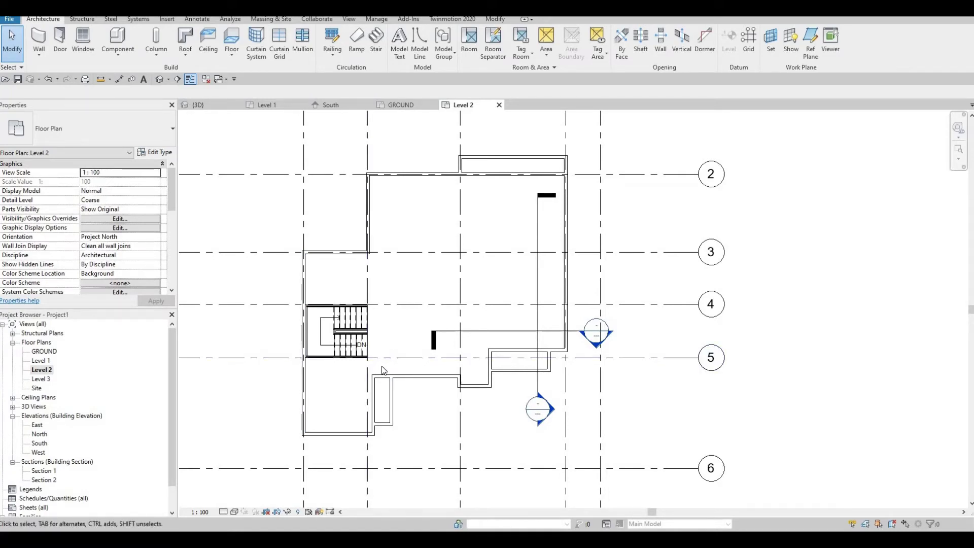
pyautogui.scroll(2, 396, 304)
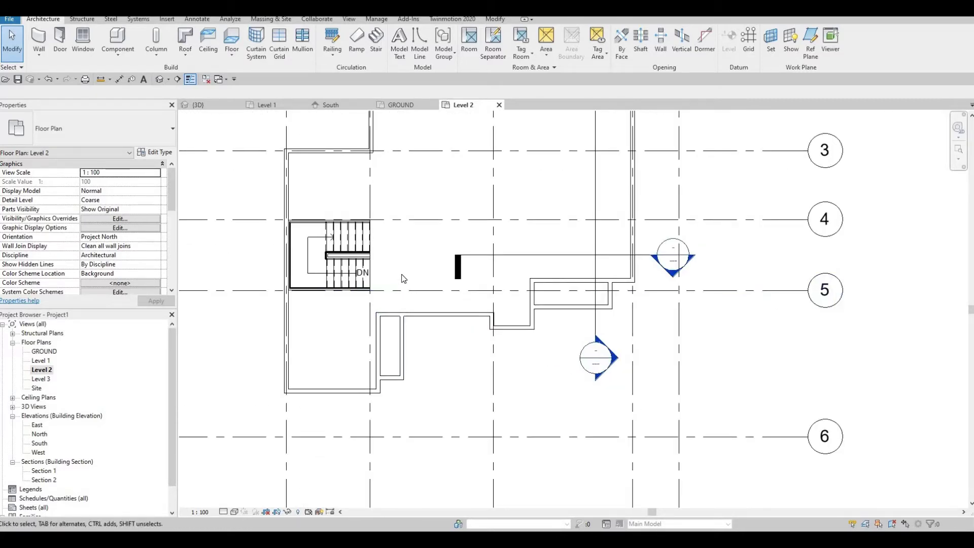
pyautogui.scroll(1, 391, 321)
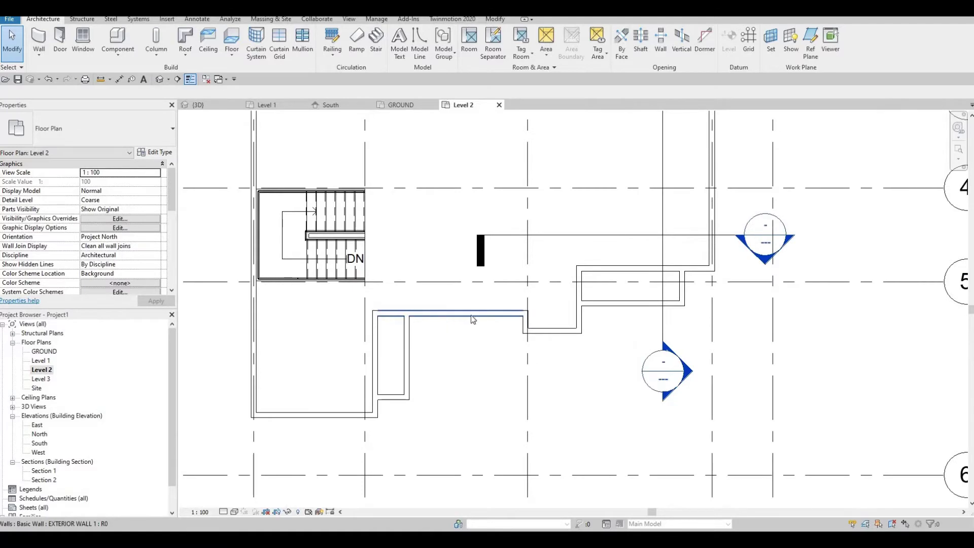
pyautogui.click(427, 317)
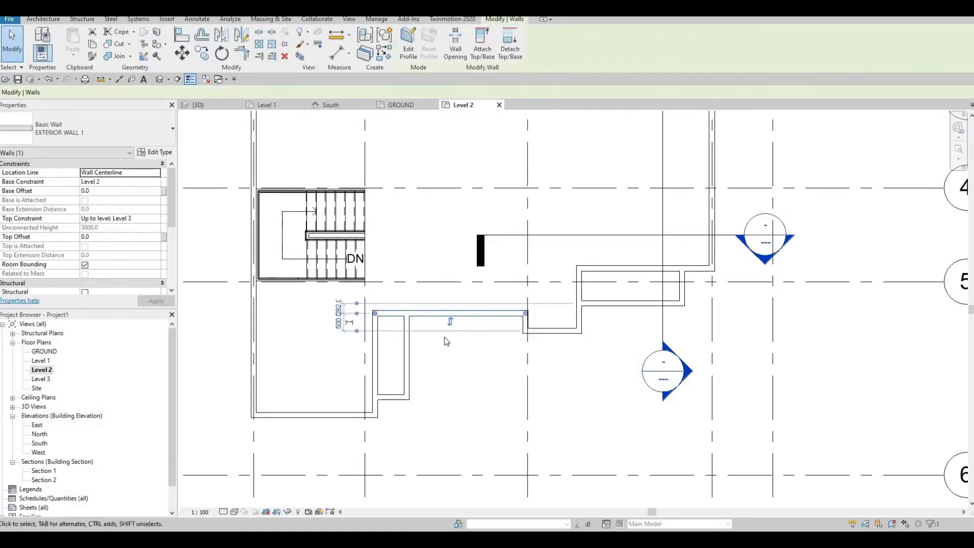
pyautogui.press('Escape')
pyautogui.press('Escape')
pyautogui.click(467, 315)
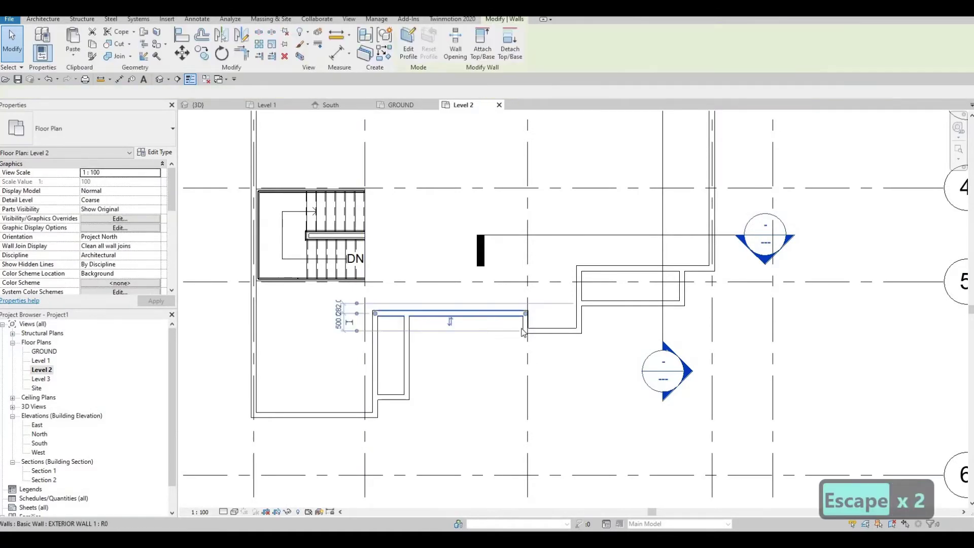
pyautogui.press('Escape')
pyautogui.press('Escape')
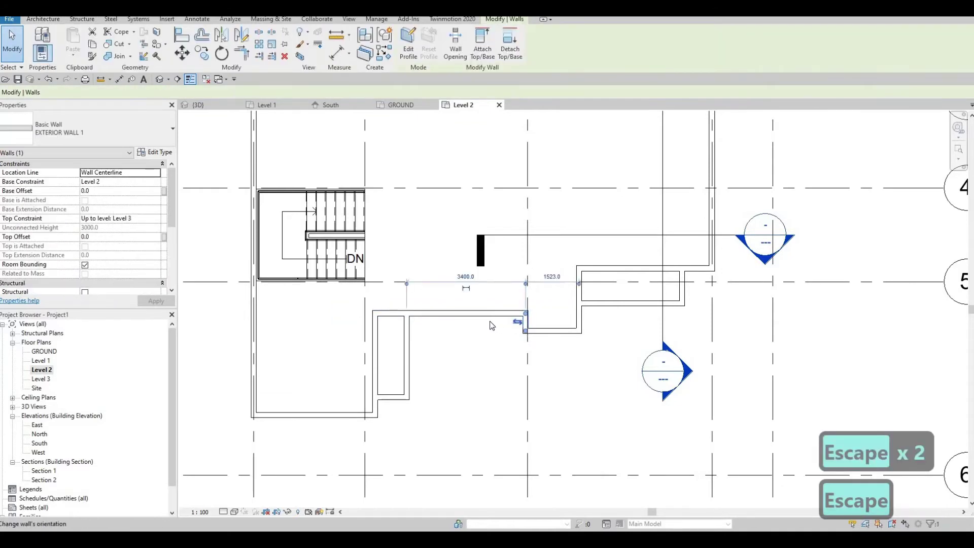
pyautogui.click(487, 315)
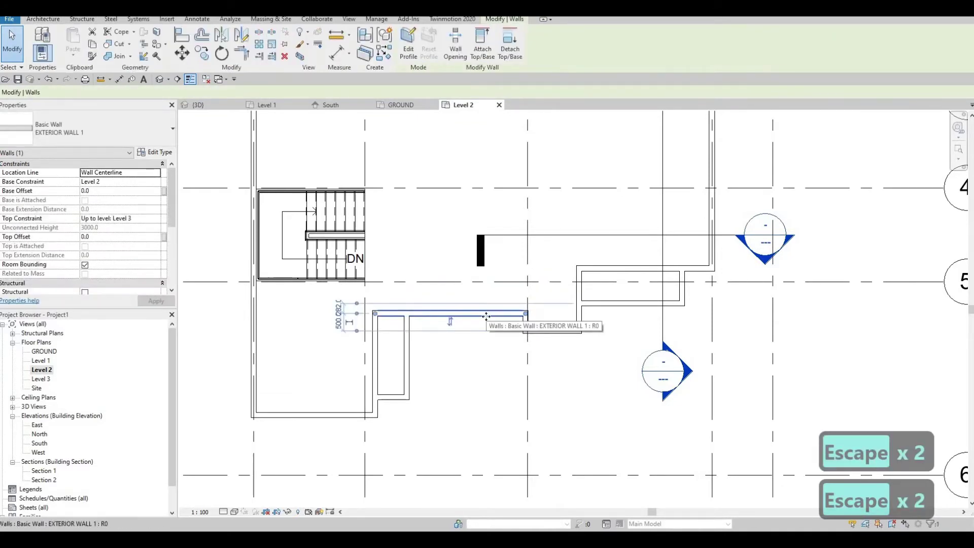
pyautogui.press('Down')
pyautogui.press('Escape')
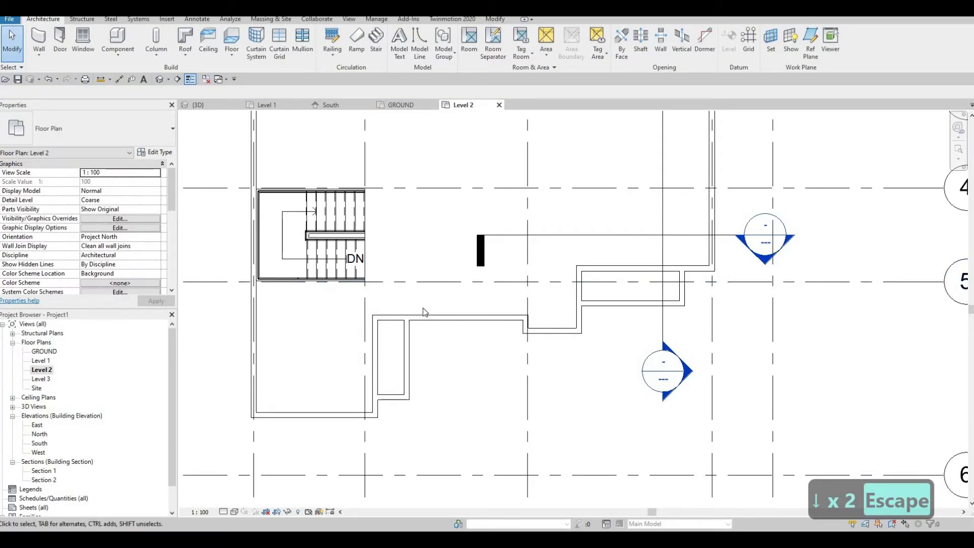
pyautogui.press('Escape')
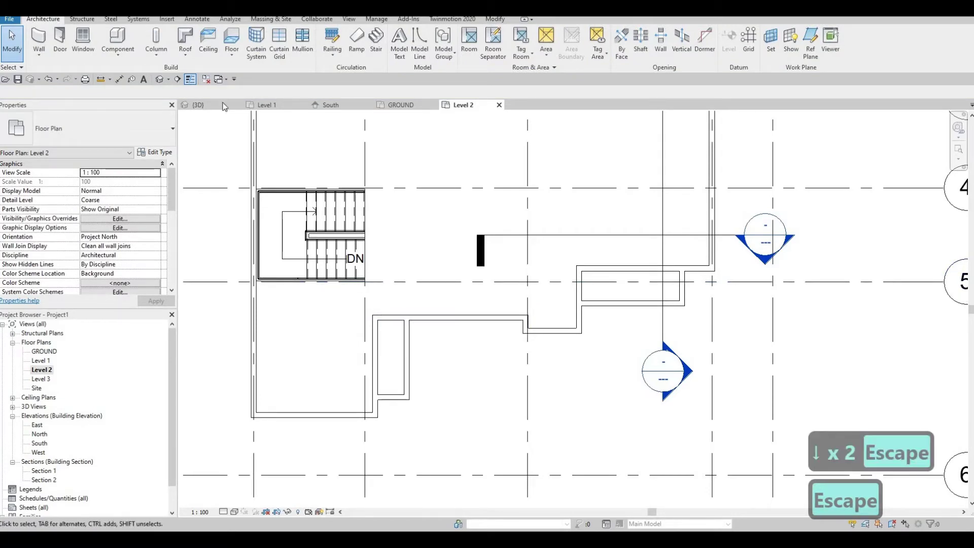
# - Check the offset between the nudged wall and the parallel segment east of grid C with an aligned dimension, without placing it
pyautogui.click(119, 79)
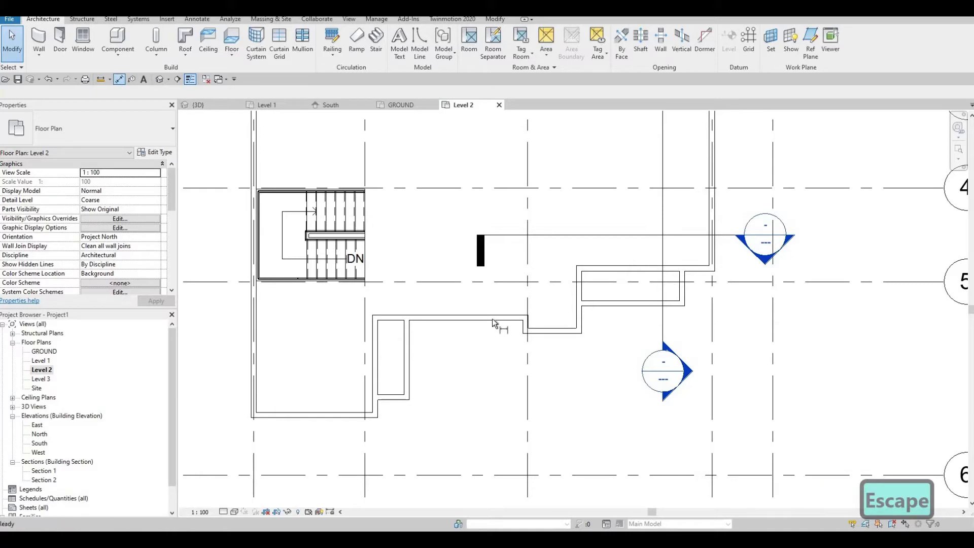
pyautogui.click(541, 333)
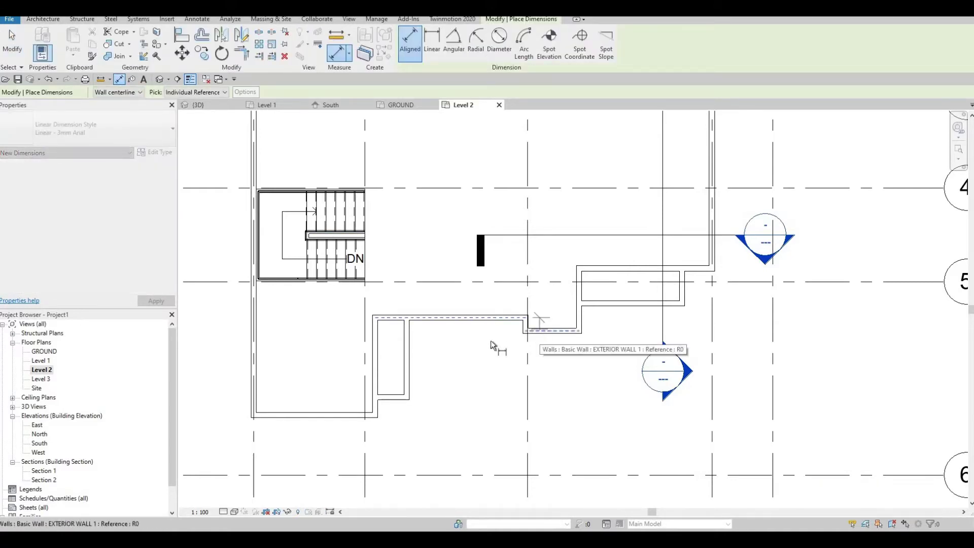
pyautogui.press('Escape')
pyautogui.press('Escape')
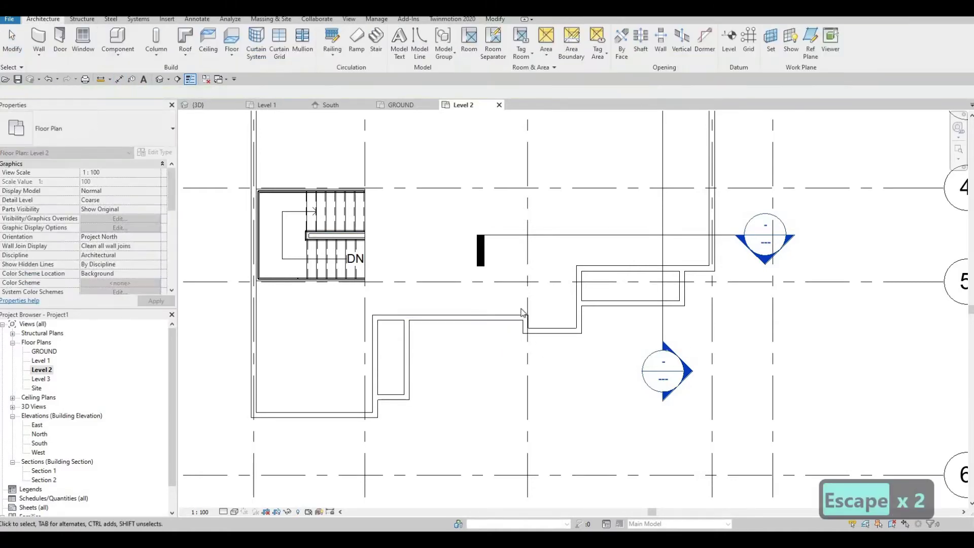
pyautogui.press('Escape')
pyautogui.scroll(-3, 539, 348)
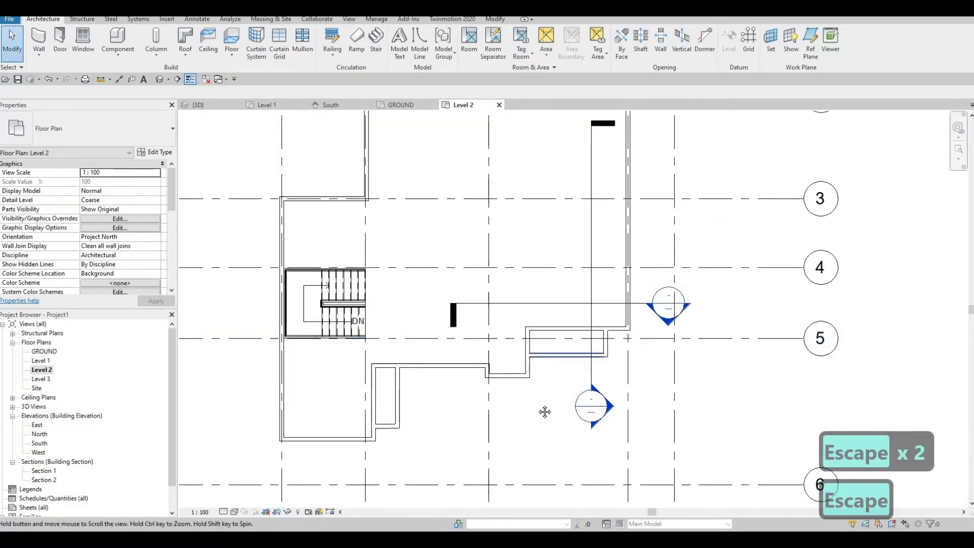
# - Examine the Level 2 exterior wall outline between grids 2 and 6
pyautogui.moveTo(535, 416); pyautogui.dragTo(531, 462, button='middle')
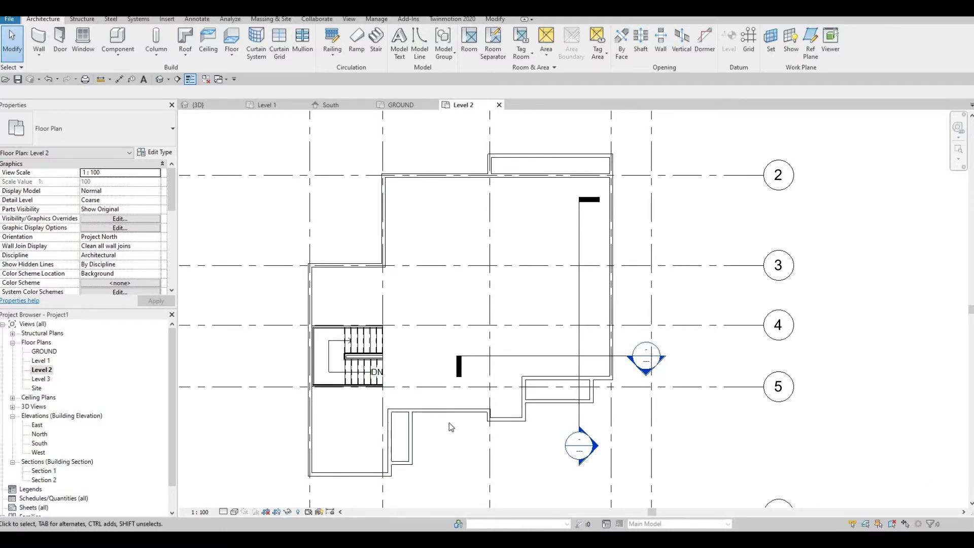
pyautogui.press('Escape')
pyautogui.moveTo(442, 464); pyautogui.dragTo(495, 457, button='middle')
pyautogui.press('Escape')
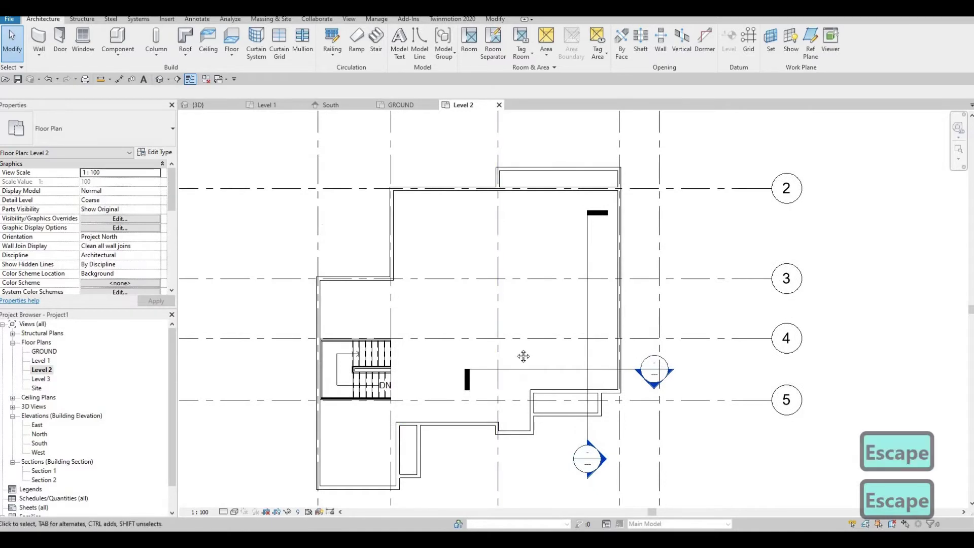
pyautogui.moveTo(515, 191)
pyautogui.mouseDown(button='middle')
pyautogui.moveTo(504, 233)
pyautogui.moveTo(508, 177)
pyautogui.mouseUp(button='middle')
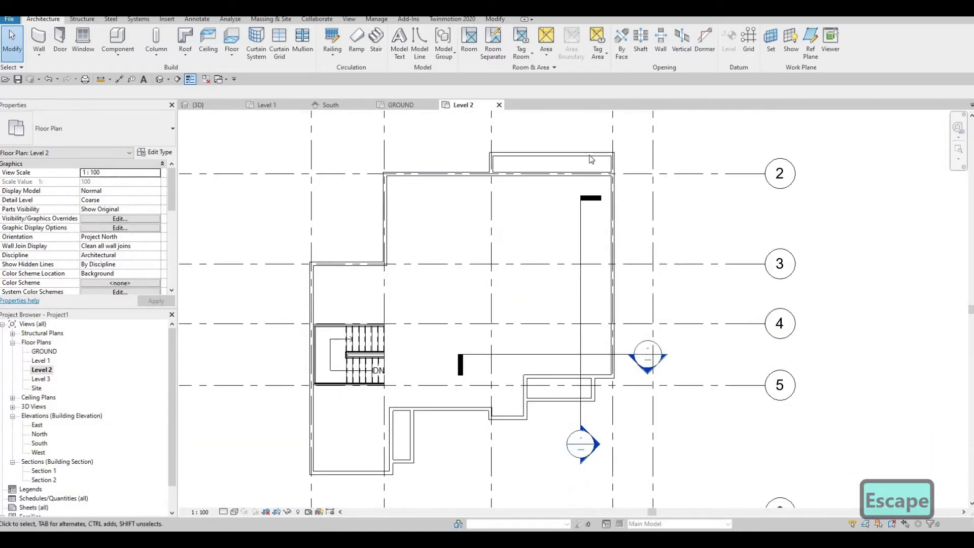
pyautogui.moveTo(522, 193); pyautogui.dragTo(523, 184, button='middle')
pyautogui.rightClick(523, 187)
pyautogui.press('Escape')
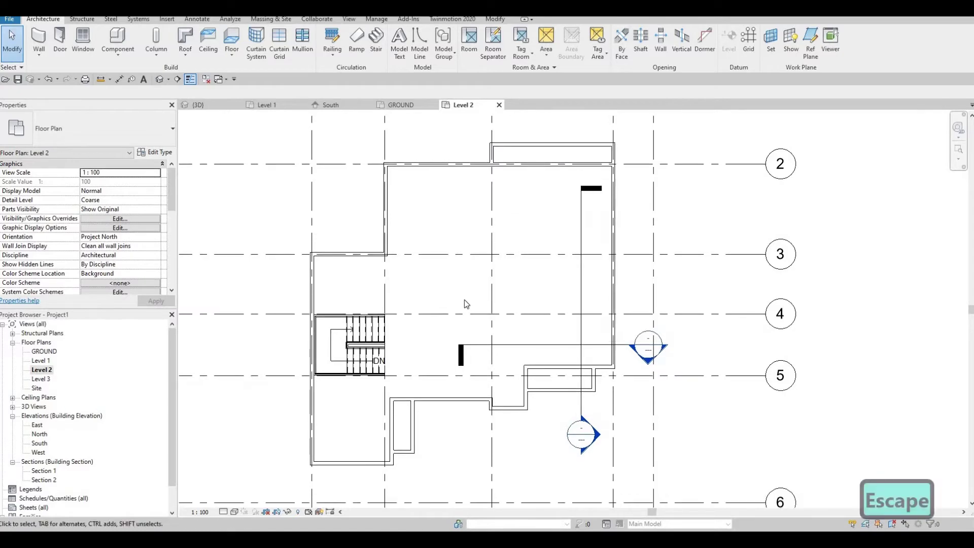
pyautogui.moveTo(464, 299); pyautogui.dragTo(432, 323, button='middle')
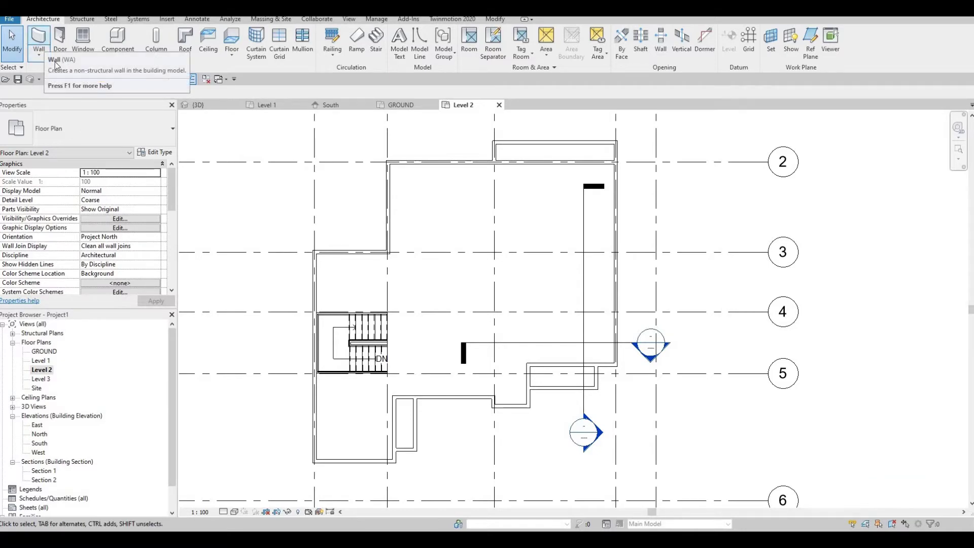
# - Draw an INTERIOR WALL 1 partition, perpendicular to grids 2 and 3, from the exterior wall on grid 2 to grid 3, between grids B and C
pyautogui.click(55, 62)
pyautogui.click(91, 129)
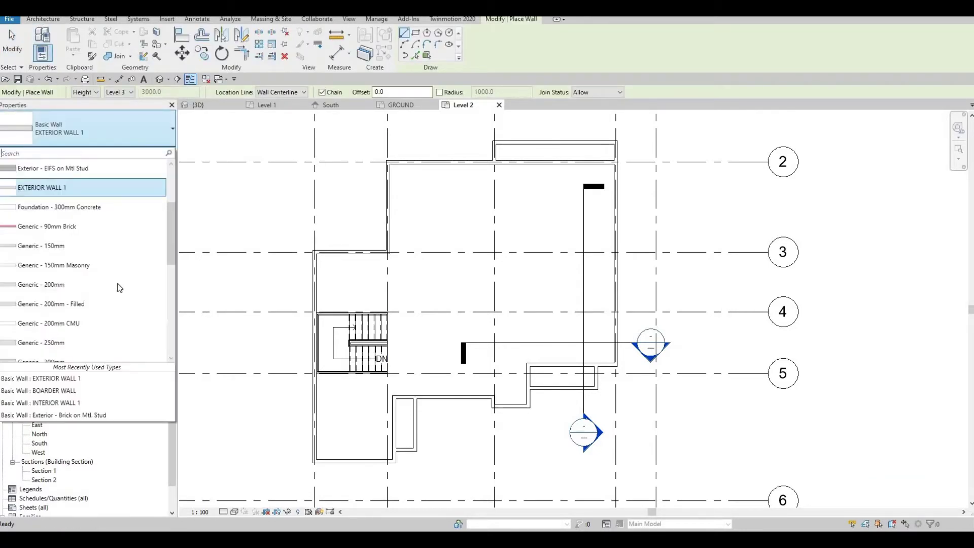
pyautogui.scroll(-4, 119, 288)
pyautogui.scroll(-3, 87, 307)
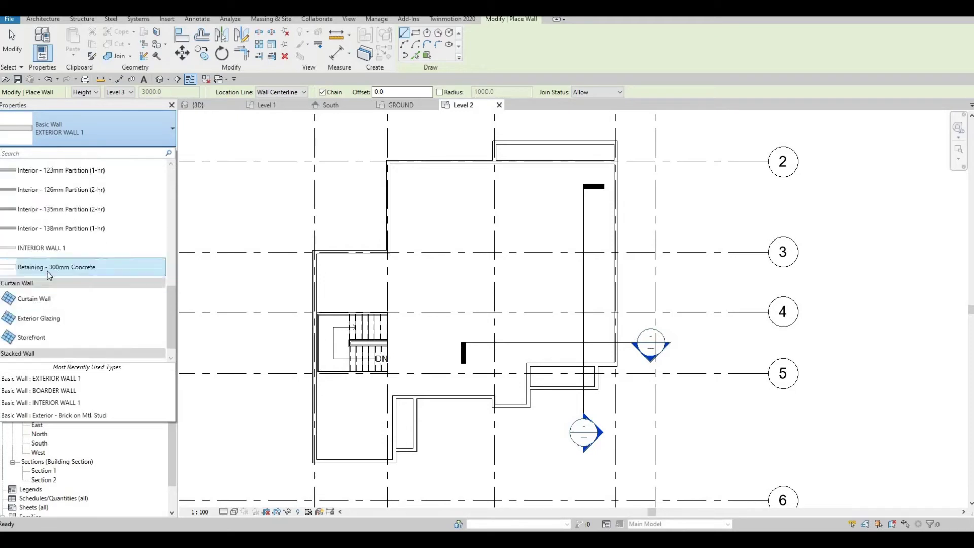
pyautogui.click(51, 248)
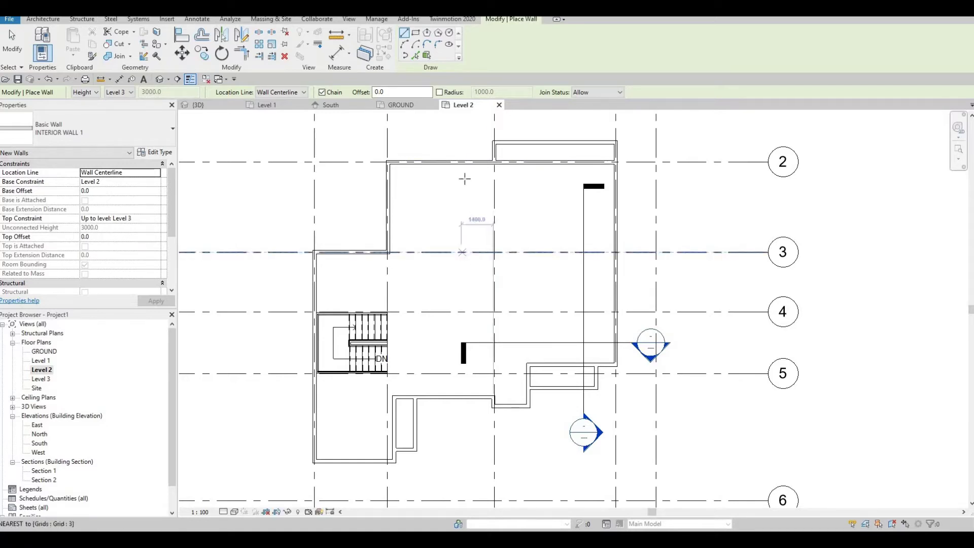
pyautogui.click(461, 163)
pyautogui.click(461, 252)
pyautogui.press('Escape')
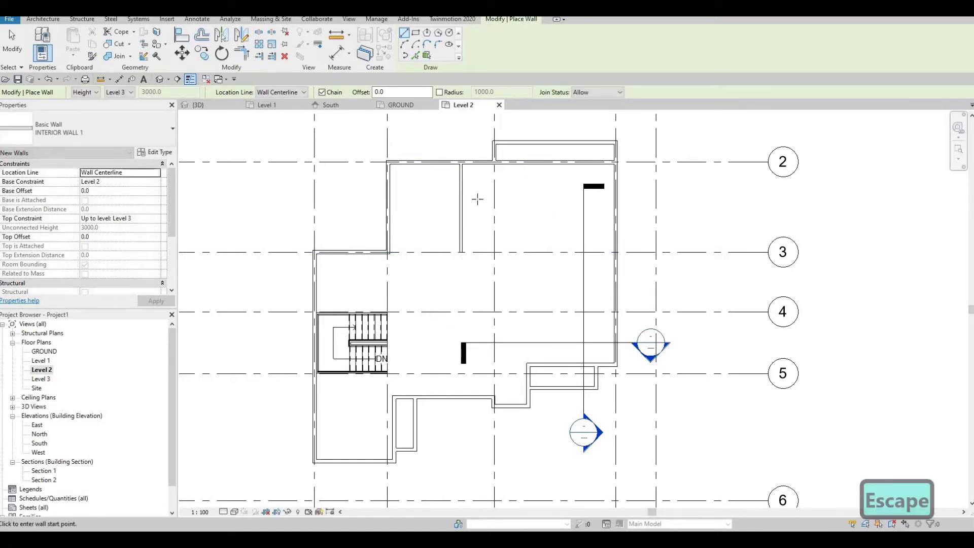
pyautogui.press('F1')
pyautogui.press('Escape')
# - Set the new partition's distance from grid C to 1500 mm
pyautogui.click(461, 192)
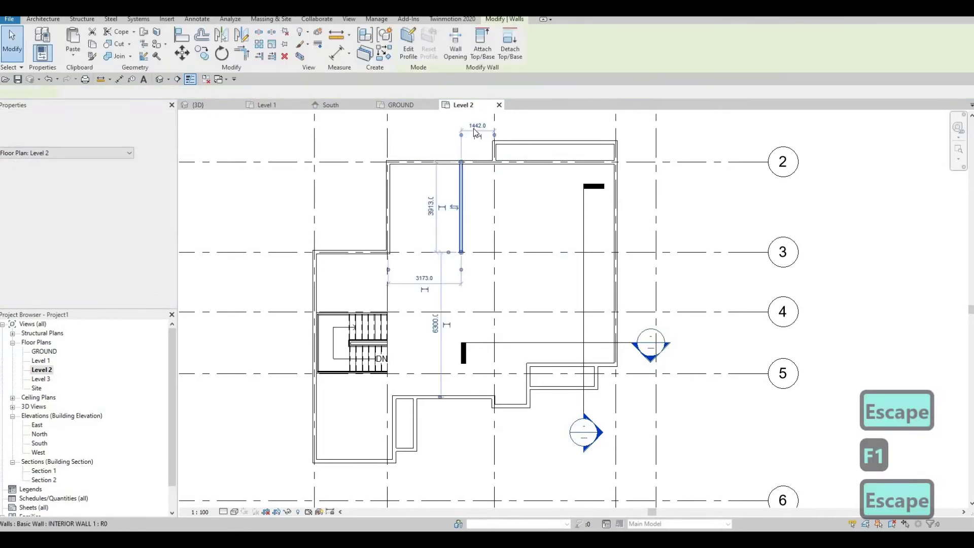
pyautogui.click(472, 131)
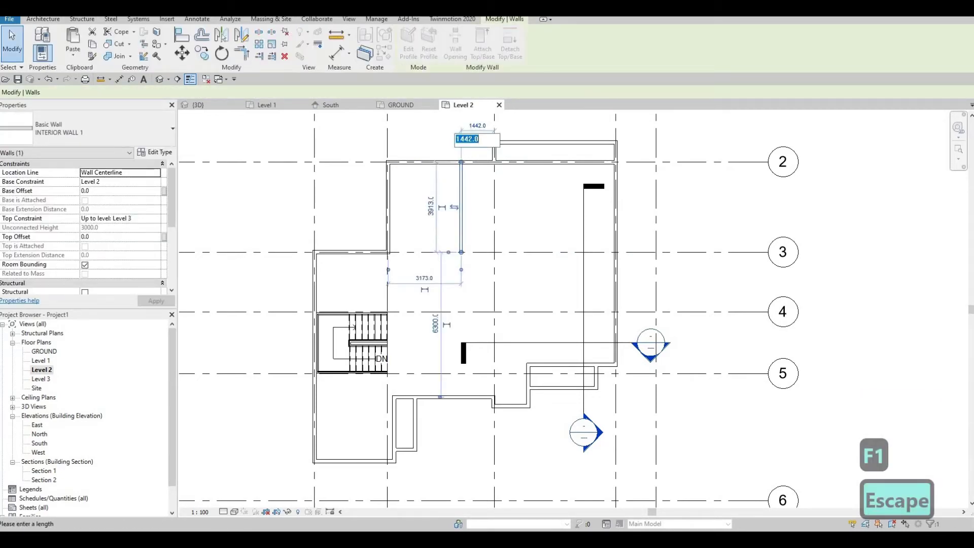
pyautogui.write('1500')
pyautogui.press('Return')
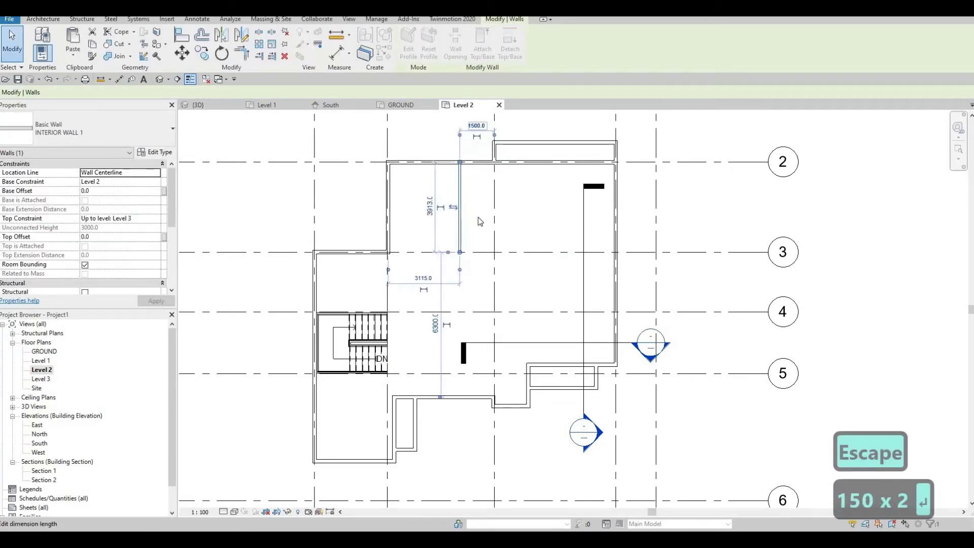
pyautogui.moveTo(379, 243); pyautogui.dragTo(351, 223, button='middle')
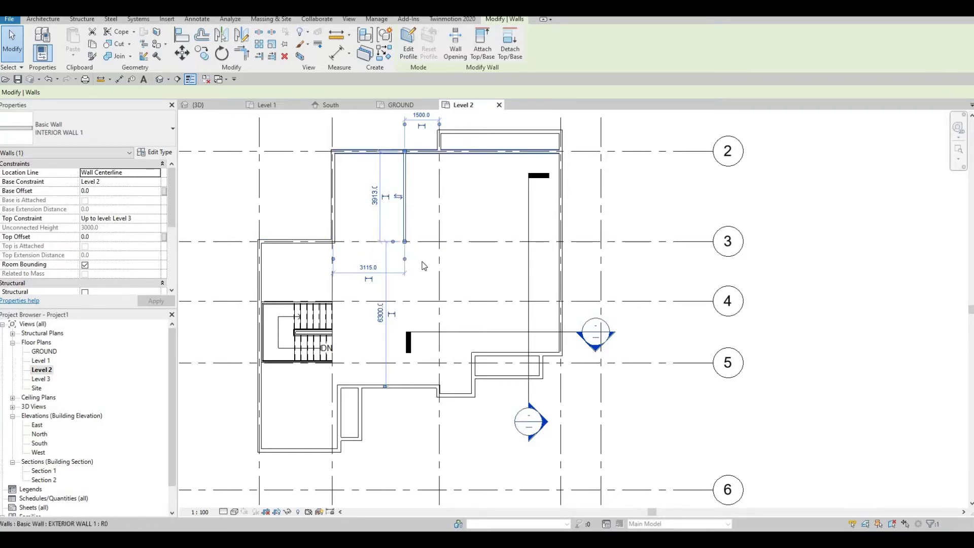
pyautogui.moveTo(357, 214); pyautogui.dragTo(367, 235, button='middle')
pyautogui.press('Escape')
pyautogui.press('Escape')
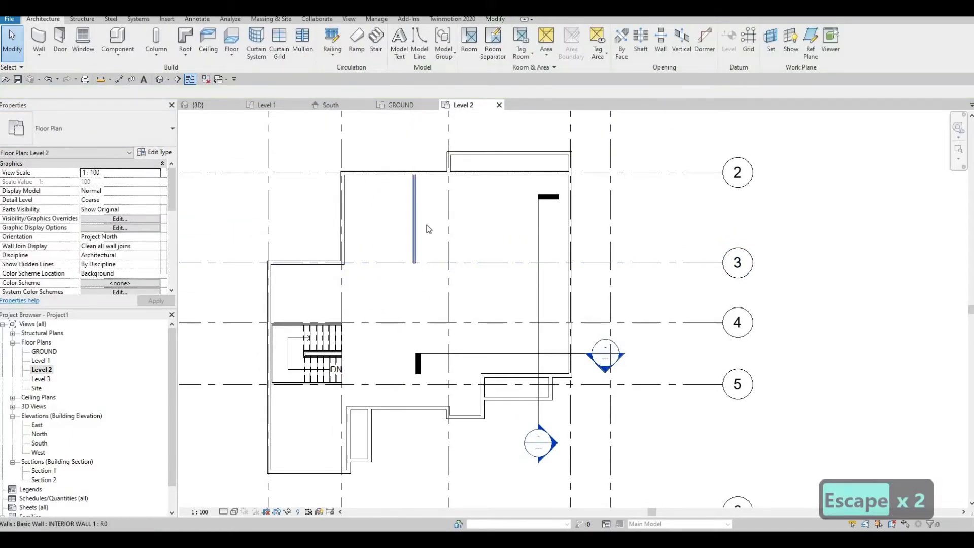
# - Create a similar interior wall about 3800 mm long along grid 3, from just east of grid B to just short of grid C
pyautogui.click(417, 210)
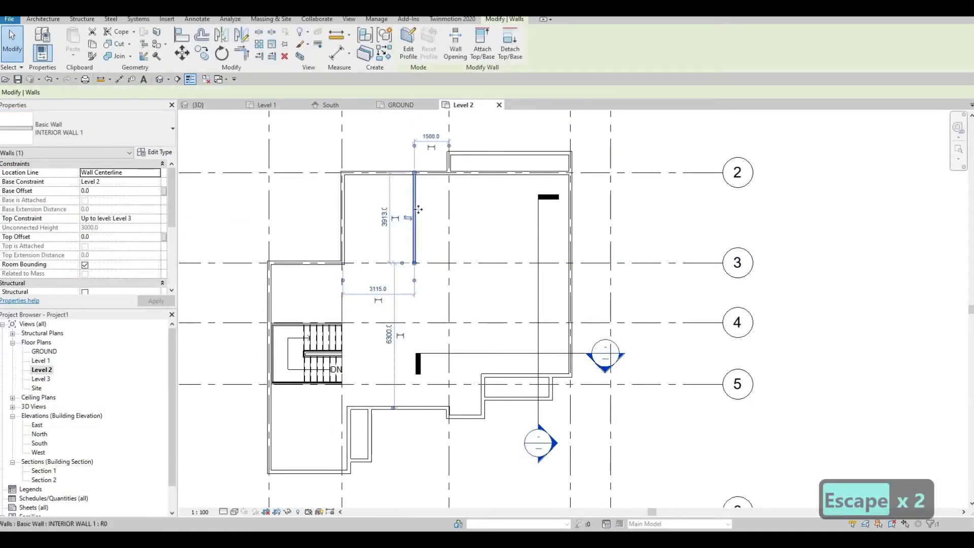
pyautogui.press('c')
pyautogui.press('s')
pyautogui.scroll(5, 364, 262)
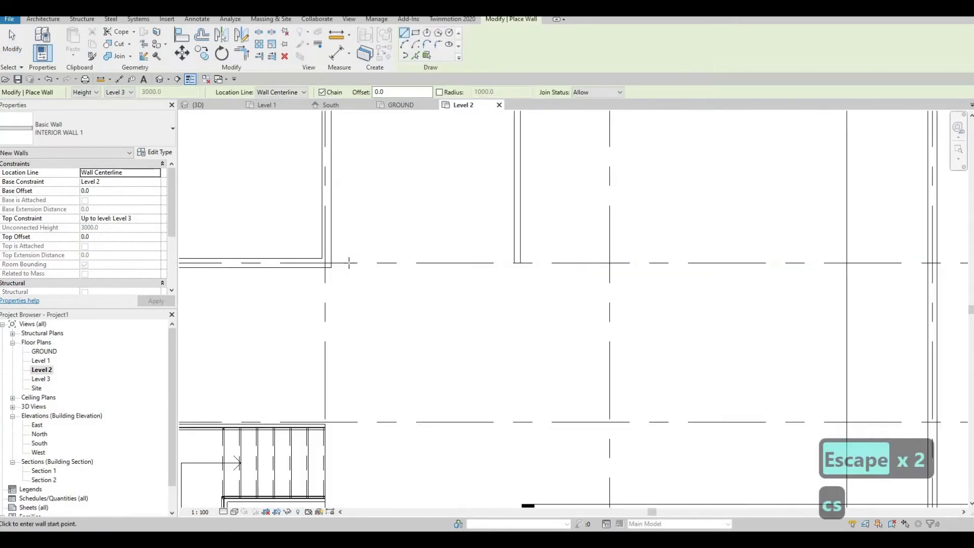
pyautogui.click(364, 263)
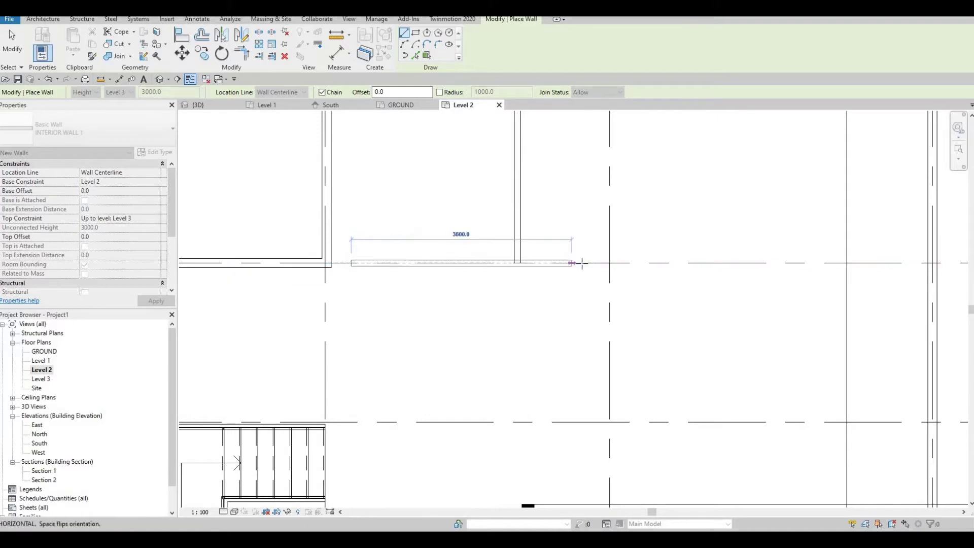
pyautogui.click(382, 290)
pyautogui.press('Escape')
pyautogui.press('Escape')
# - Align the south face of the interior wall on grid 3 with the south face of the exterior wall west of grid B
pyautogui.press('a')
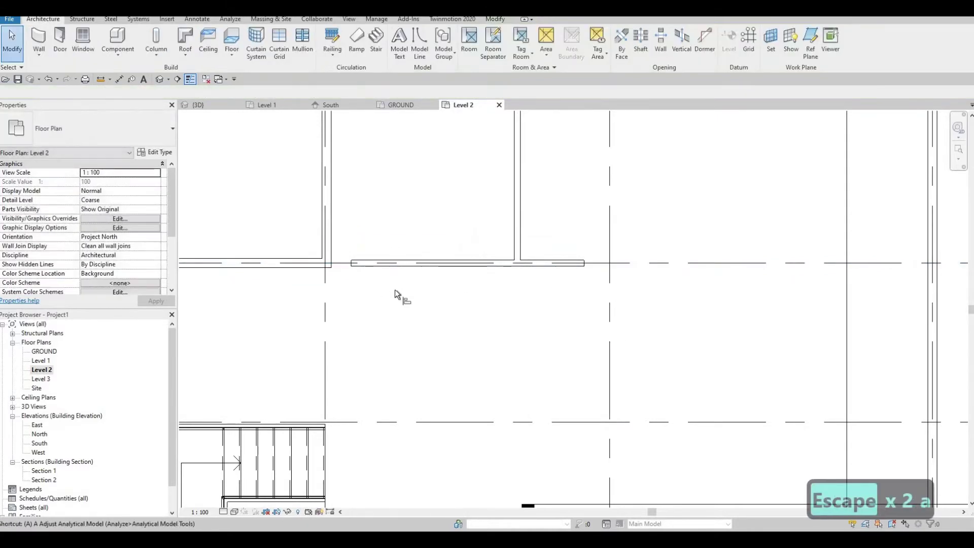
pyautogui.press('l')
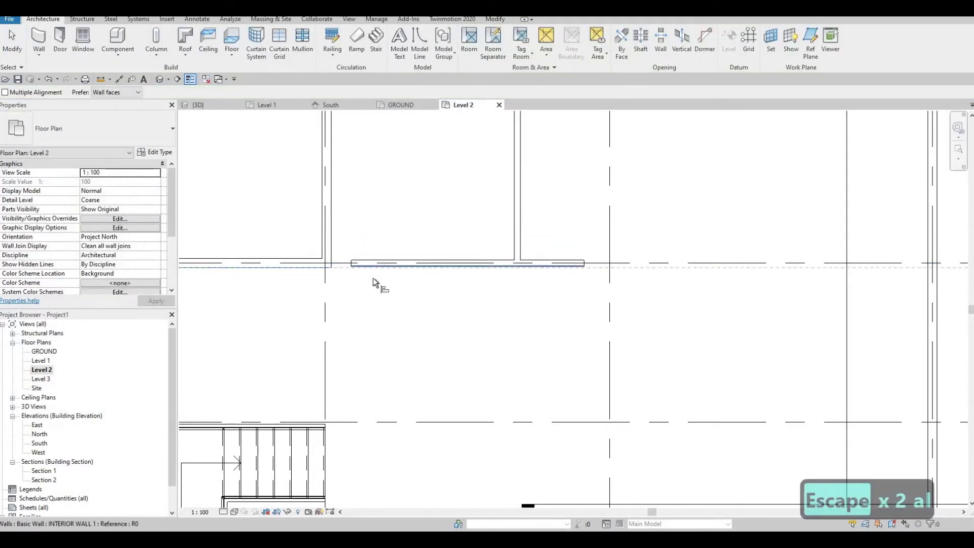
pyautogui.click(357, 273)
pyautogui.press('Escape')
pyautogui.press('Escape')
# - Stretch the west end of the interior wall on grid 3 to meet the exterior wall at grid B
pyautogui.click(354, 266)
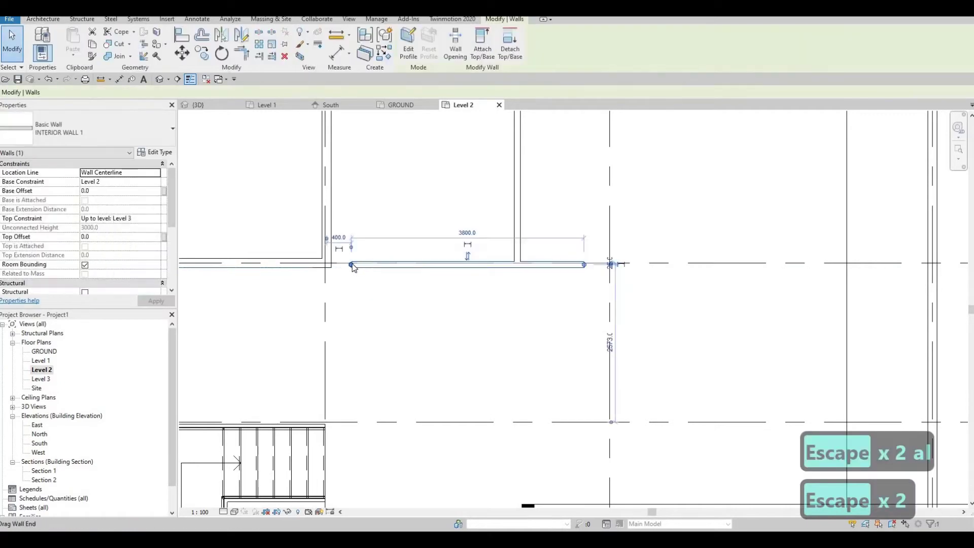
pyautogui.moveTo(351, 264); pyautogui.dragTo(330, 264)
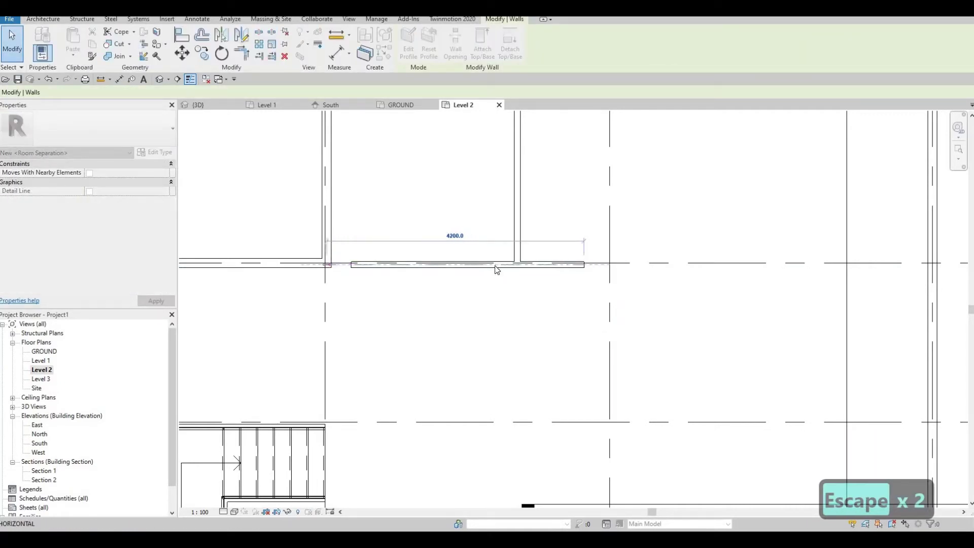
pyautogui.press('Escape')
# - Stretch the east end of the interior wall on grid 3 to the exterior wall on grid D
pyautogui.scroll(-3, 379, 301)
pyautogui.scroll(-1, 461, 284)
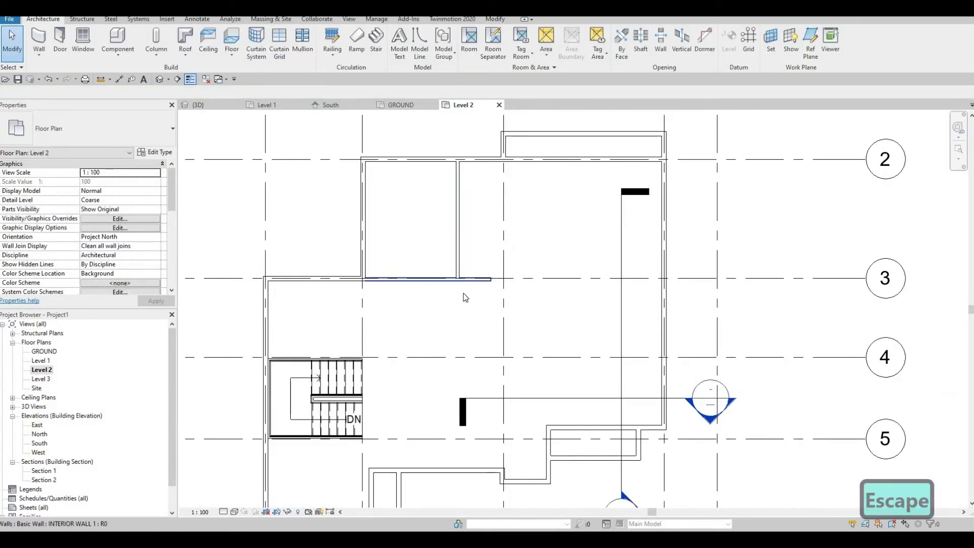
pyautogui.click(489, 280)
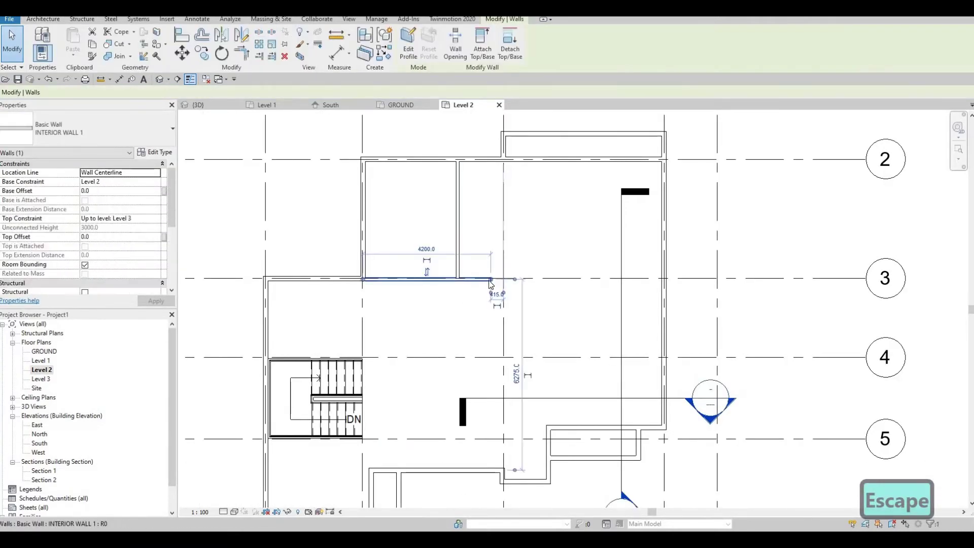
pyautogui.moveTo(489, 279); pyautogui.dragTo(663, 278)
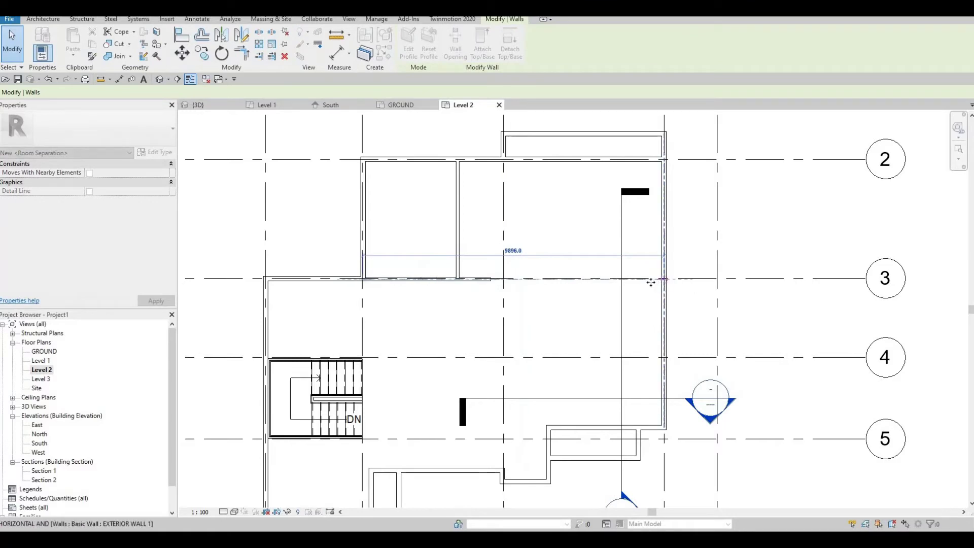
pyautogui.press('Escape')
pyautogui.moveTo(550, 302); pyautogui.dragTo(562, 271, button='middle')
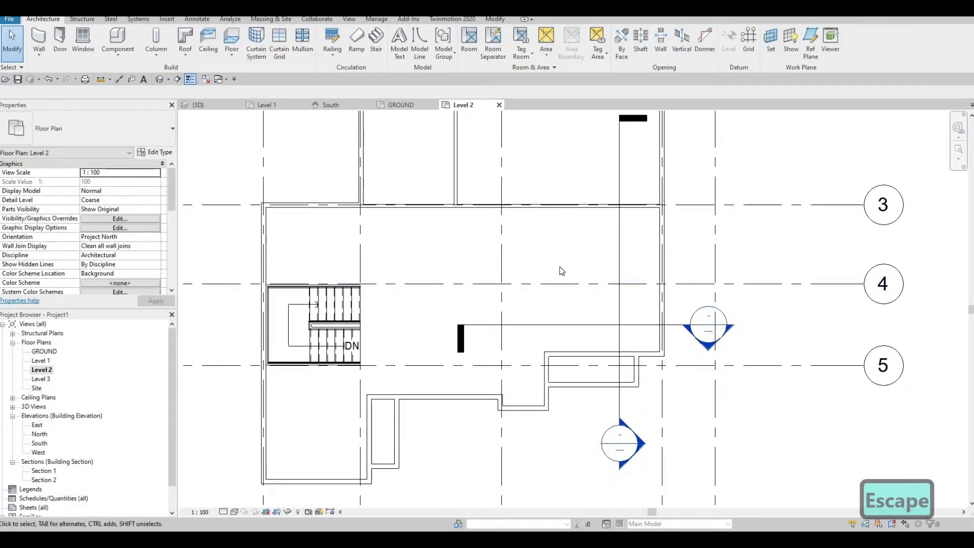
pyautogui.press('F1')
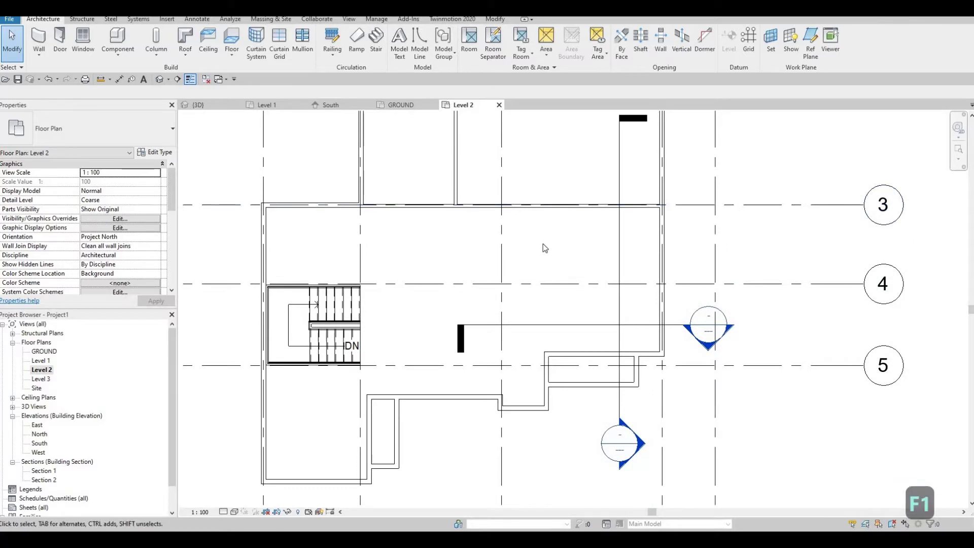
pyautogui.press('Escape')
# - Create a similar partition about 4273 mm long between grids C and D, from just north of grid 5 to the interior wall on grid 3
pyautogui.moveTo(529, 349); pyautogui.dragTo(508, 365, button='middle')
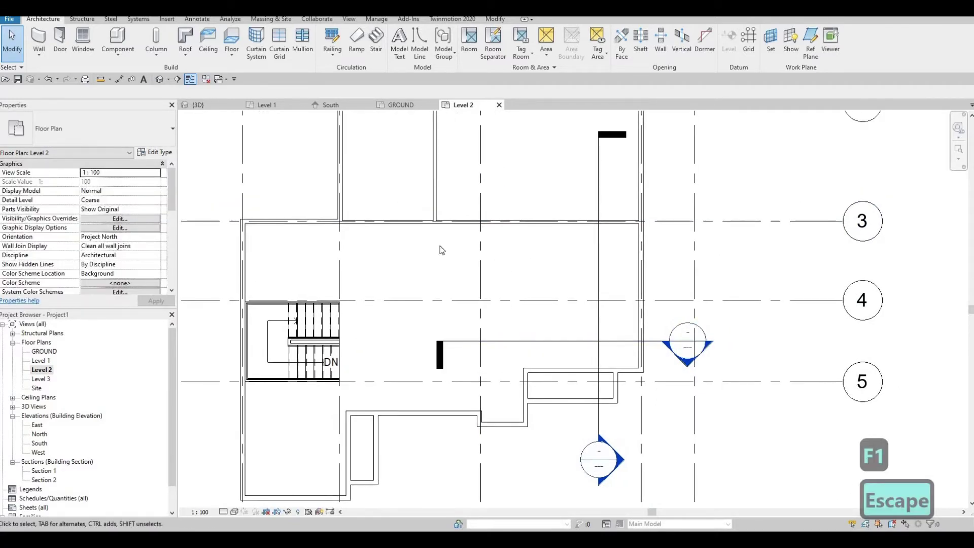
pyautogui.click(462, 222)
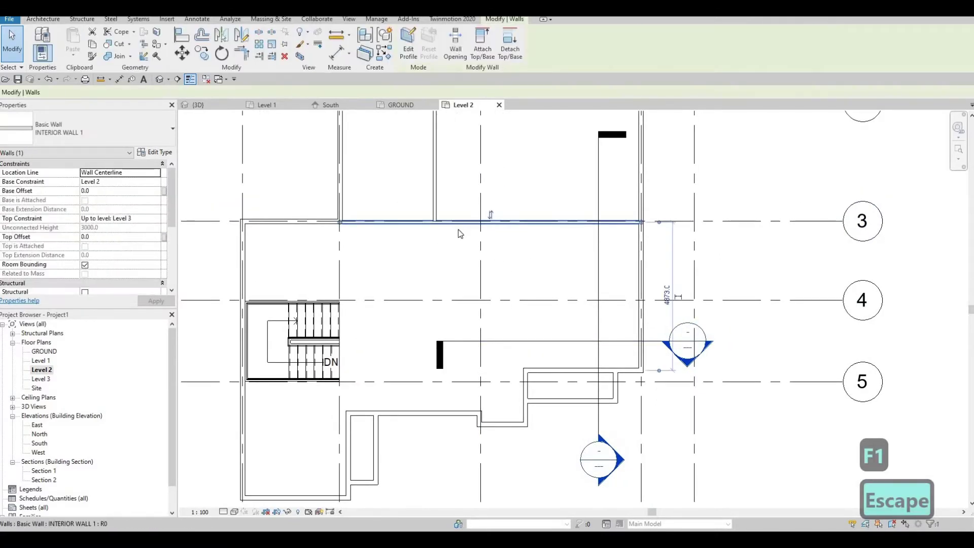
pyautogui.press('c')
pyautogui.press('s')
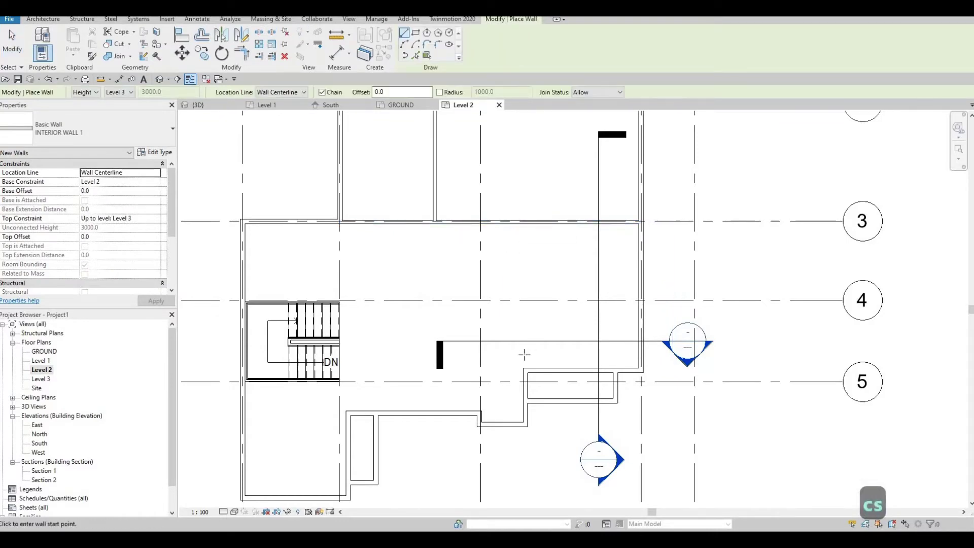
pyautogui.scroll(3, 524, 355)
pyautogui.click(522, 353)
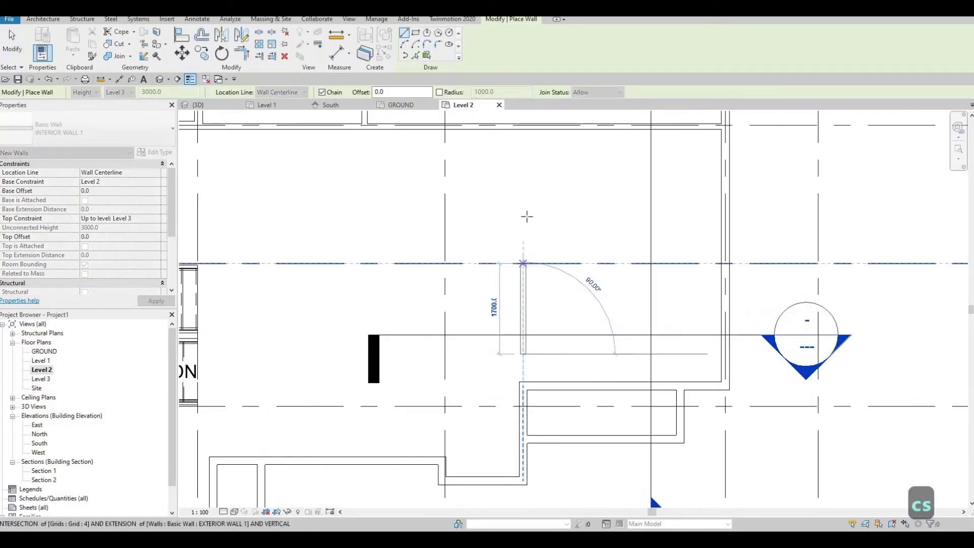
pyautogui.click(527, 124)
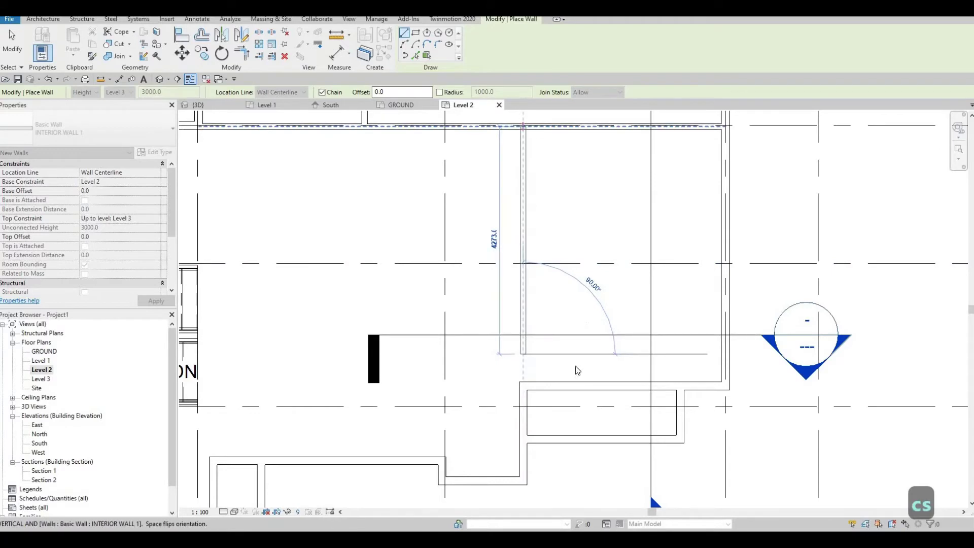
pyautogui.press('Escape')
pyautogui.press('Escape')
pyautogui.press('Escape')
# - Align the new partition's west face with the west face of the exterior recess wall between grids C and D
pyautogui.press('a')
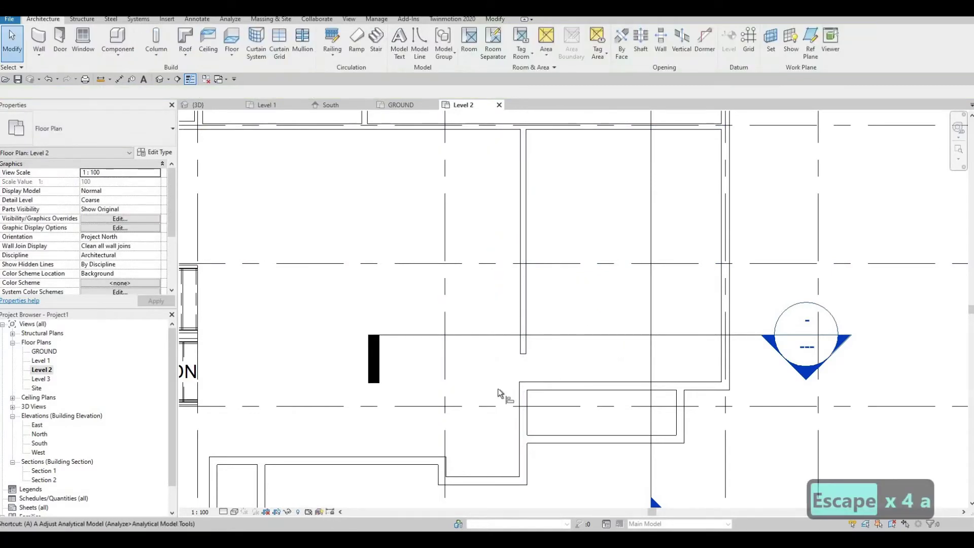
pyautogui.press('l')
pyautogui.click(520, 335)
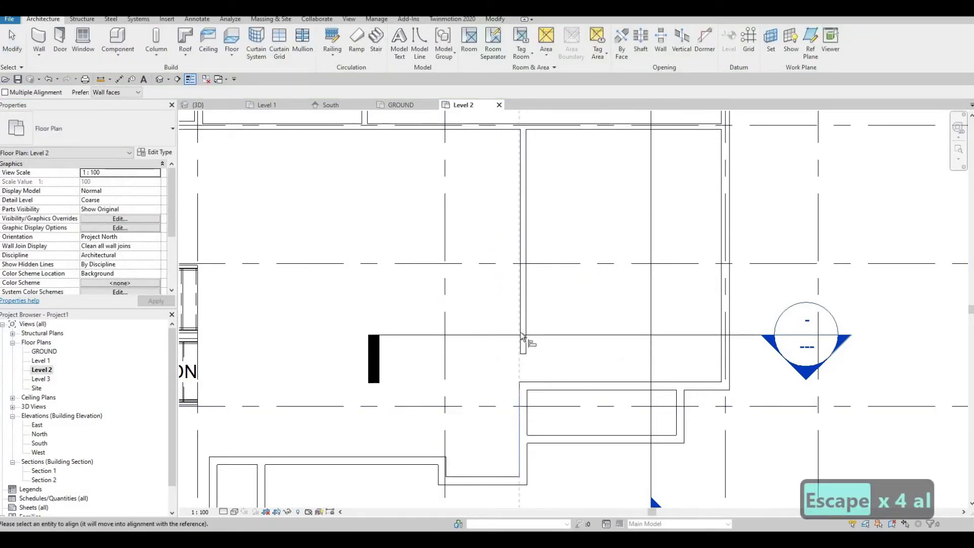
pyautogui.click(523, 337)
pyautogui.press('Escape')
pyautogui.press('Escape')
# - Stretch the south end of the partition between grids C and D to the exterior wall just north of grid 5
pyautogui.scroll(2, 522, 348)
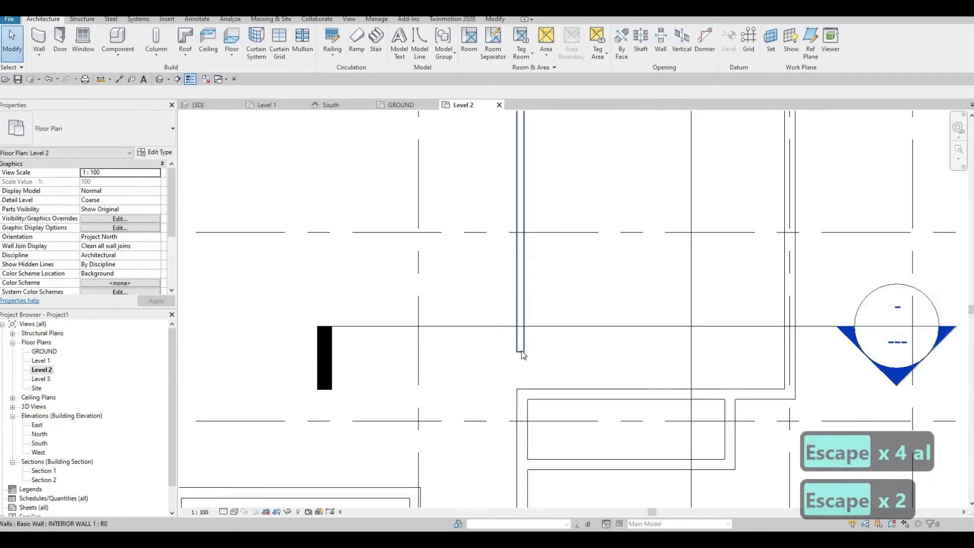
pyautogui.click(521, 345)
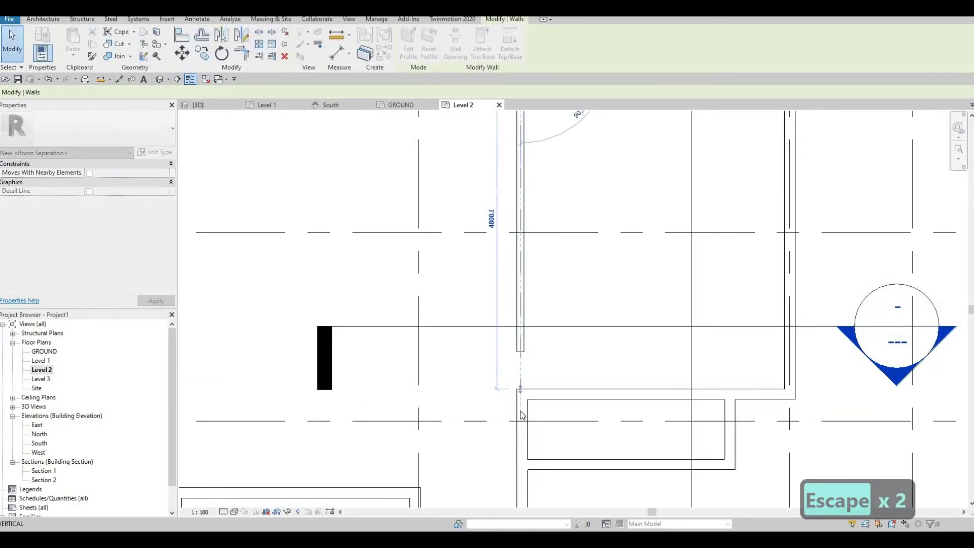
pyautogui.press('Escape')
pyautogui.scroll(-2, 587, 203)
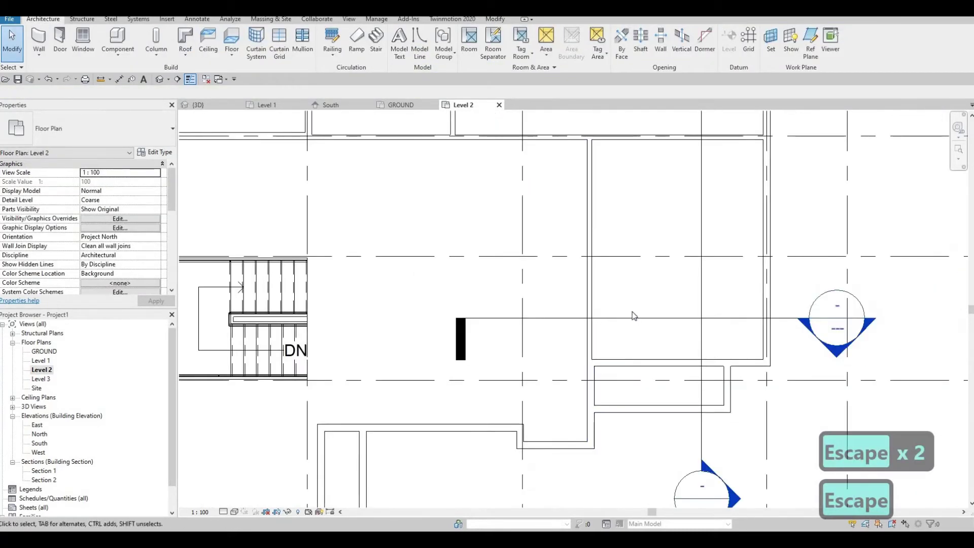
# - Create a similar partition about 5000 mm long between grids 3 and 4, running west from the partition between grids C and D
pyautogui.scroll(-1, 644, 274)
pyautogui.moveTo(648, 267); pyautogui.dragTo(609, 325, button='middle')
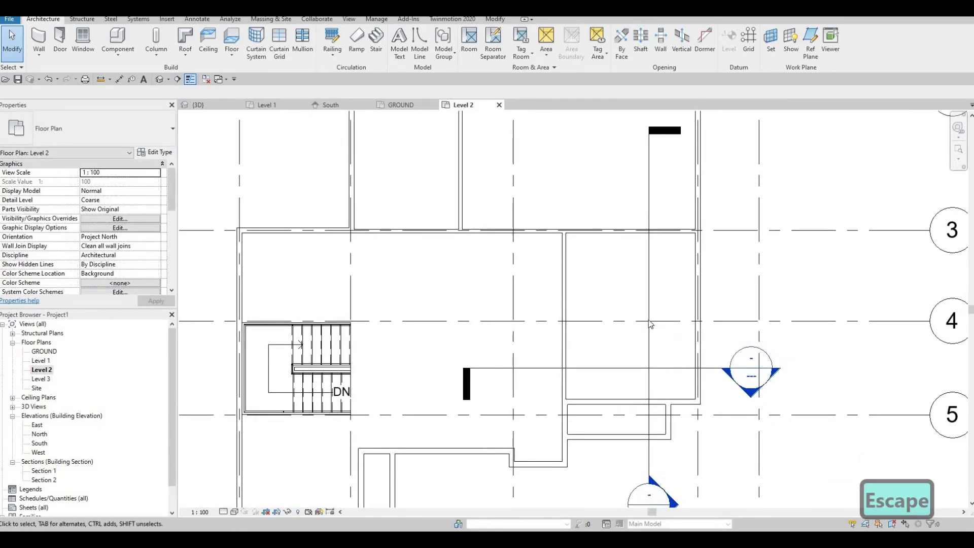
pyautogui.moveTo(564, 321); pyautogui.dragTo(564, 369, button='middle')
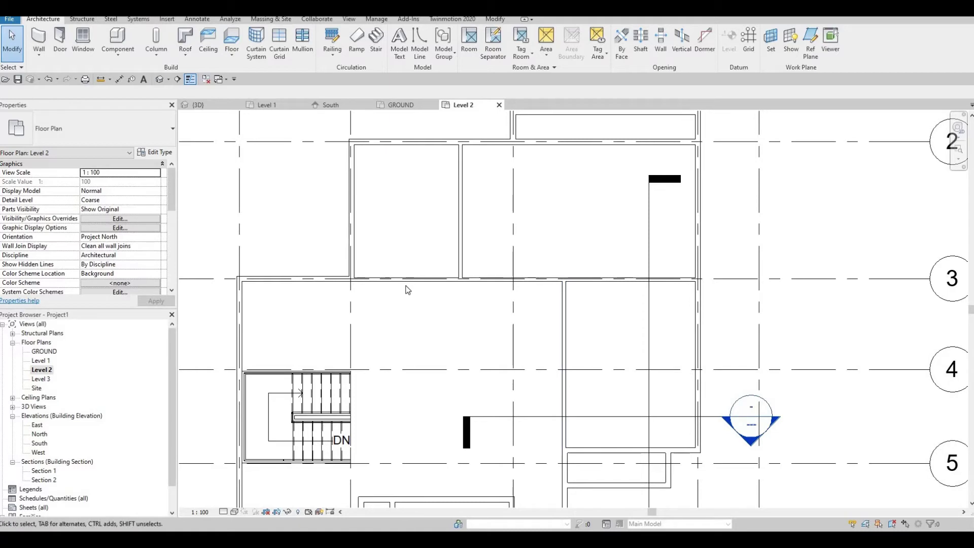
pyautogui.press('c')
pyautogui.press('s')
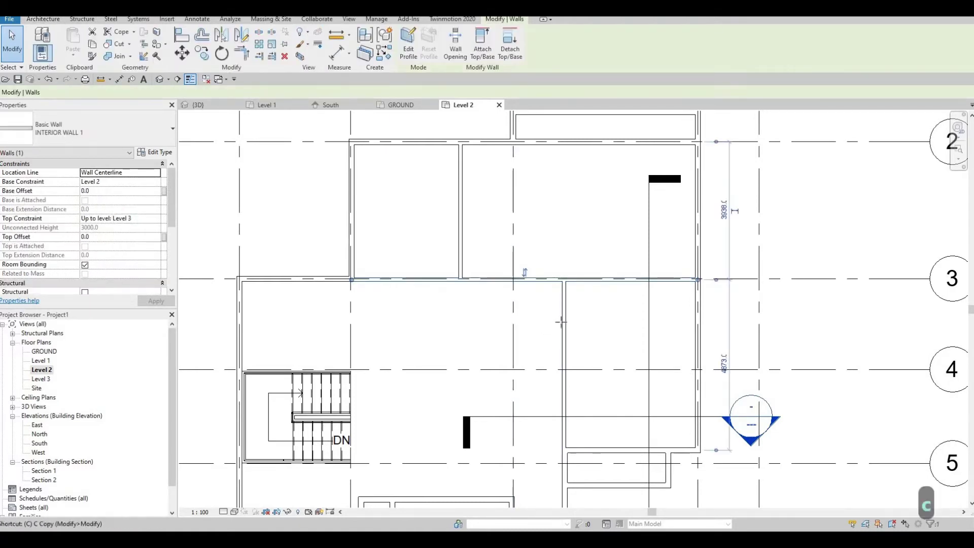
pyautogui.click(562, 322)
pyautogui.click(387, 322)
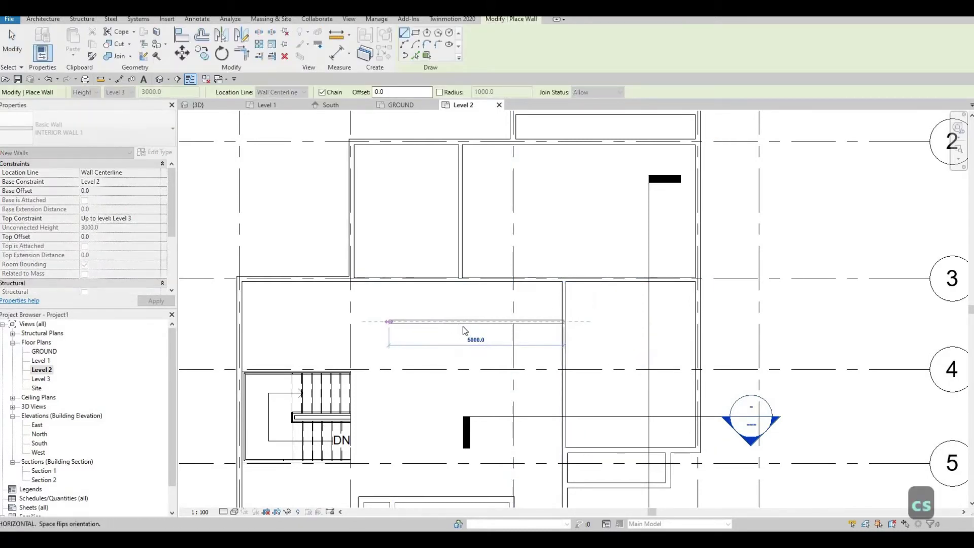
pyautogui.press('Escape')
pyautogui.press('Escape')
pyautogui.press('Escape')
# - Set the distance between the new horizontal partition and the interior wall on grid 3 to 1350 mm
pyautogui.click(411, 321)
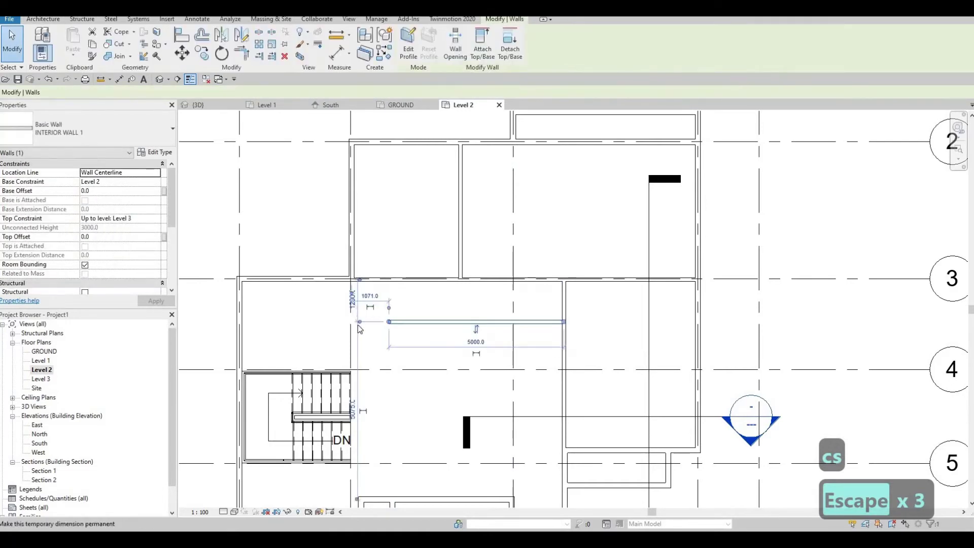
pyautogui.click(352, 302)
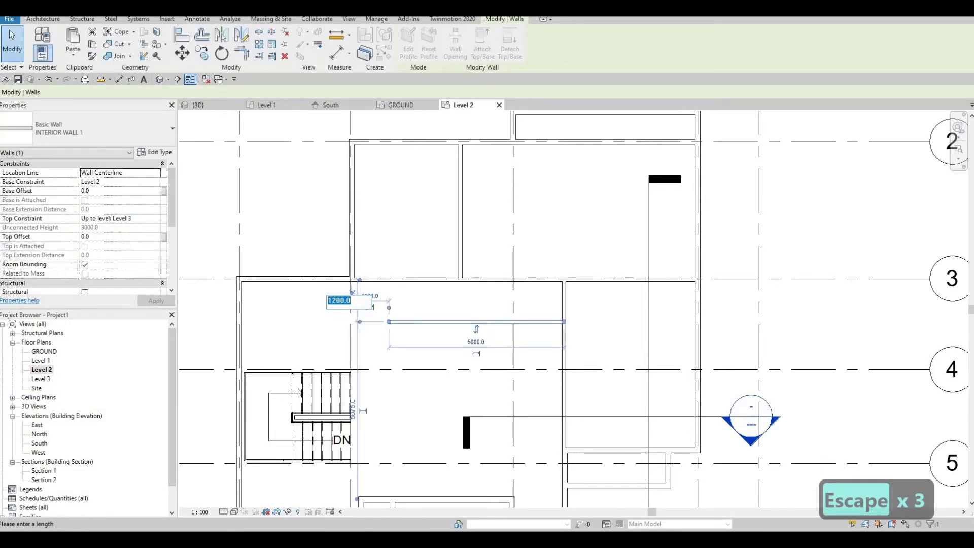
pyautogui.write('136')
pyautogui.press('BackSpace')
pyautogui.write('50')
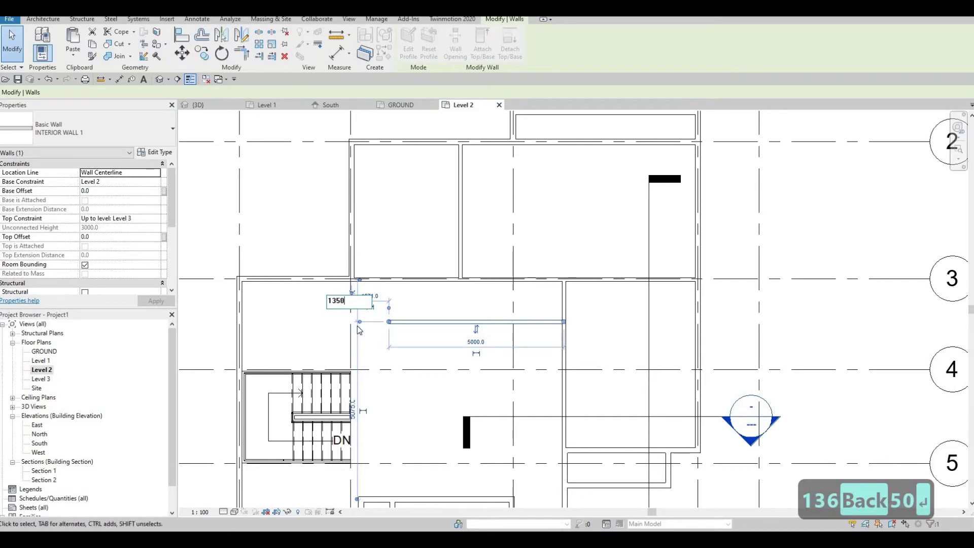
pyautogui.press('Return')
pyautogui.press('Escape')
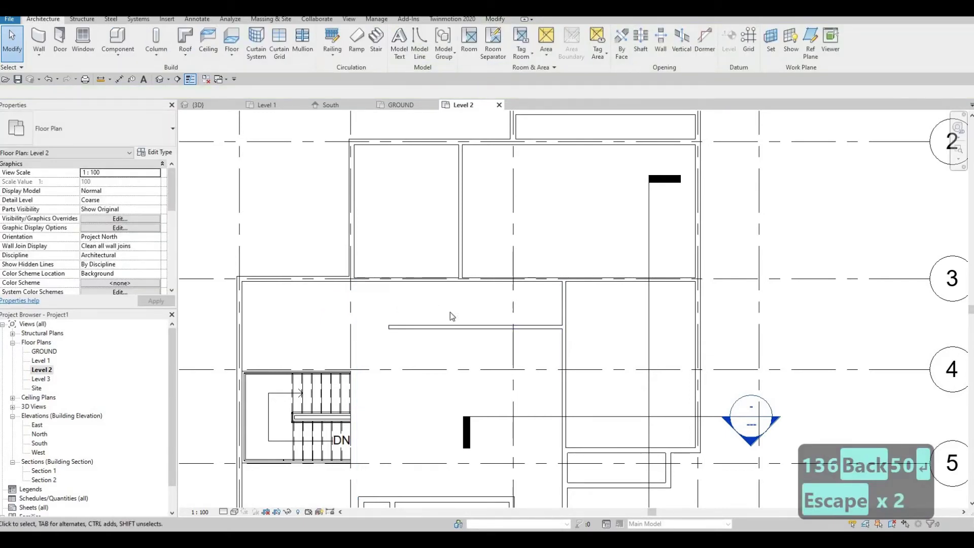
# - Create similar partitions from the exterior wall at grid A along grid 4 to grid B, continuing north along grid B to the grid 3 wall
pyautogui.moveTo(438, 319); pyautogui.dragTo(420, 305, button='middle')
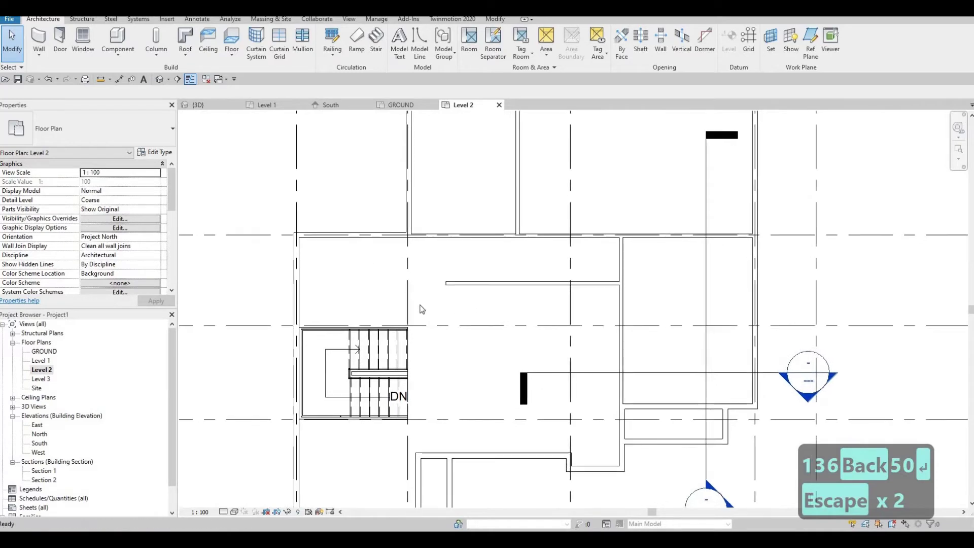
pyautogui.moveTo(418, 228); pyautogui.dragTo(435, 219, button='middle')
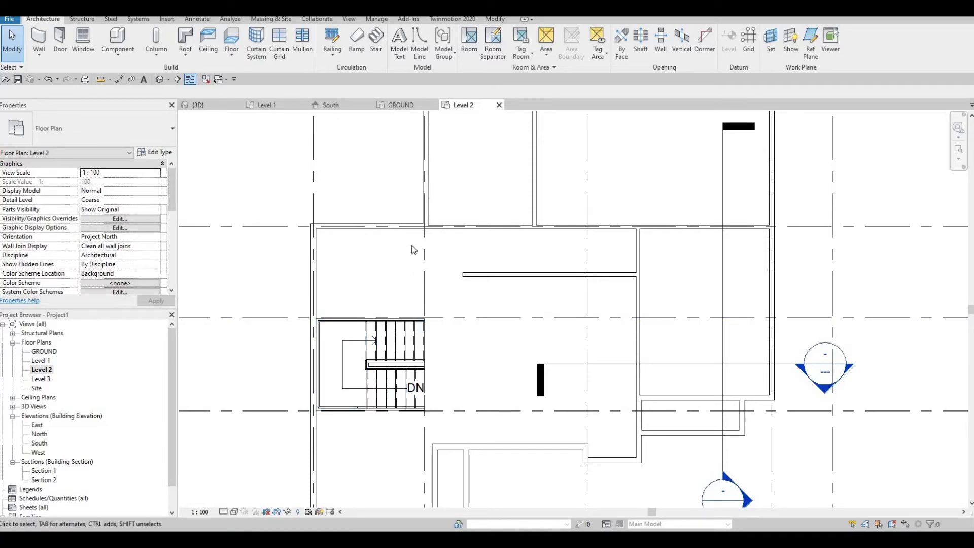
pyautogui.click(507, 276)
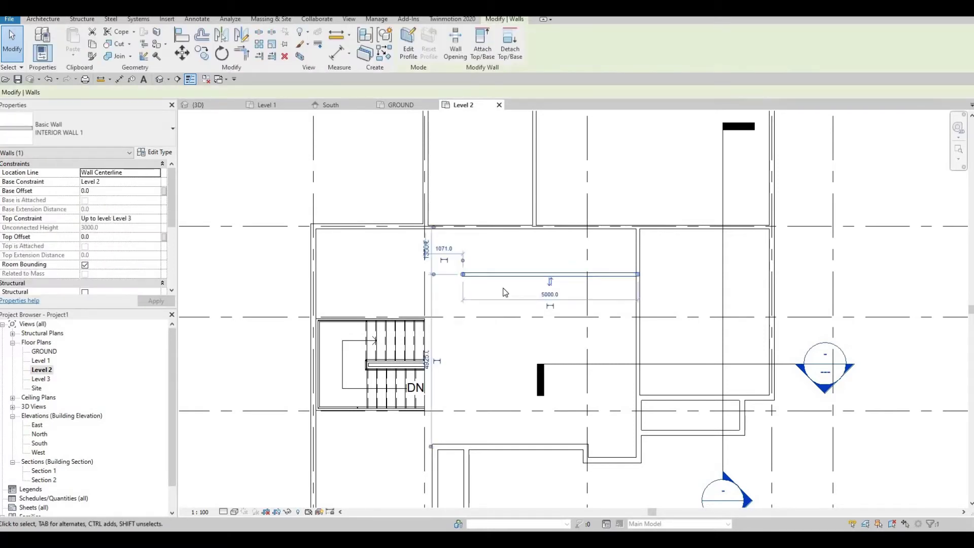
pyautogui.press('c')
pyautogui.press('s')
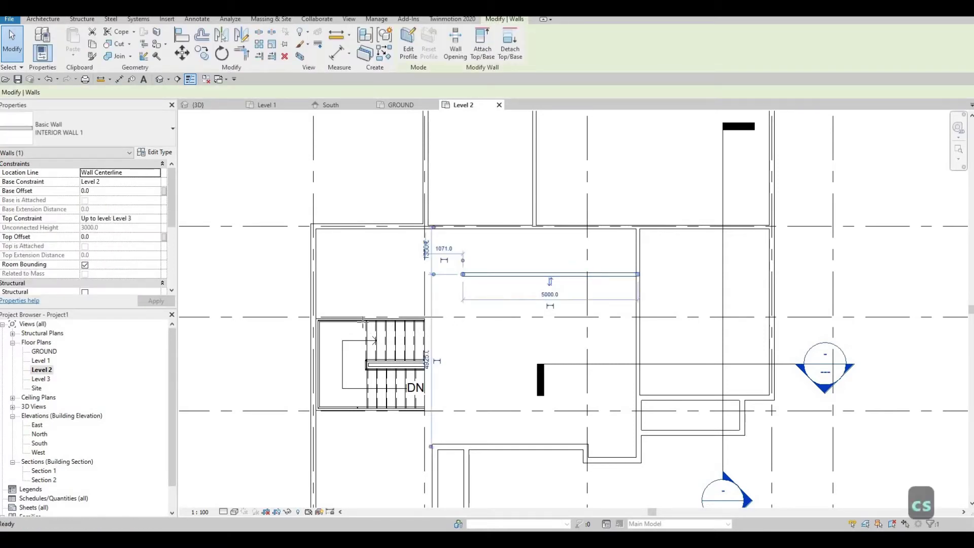
pyautogui.scroll(4, 304, 319)
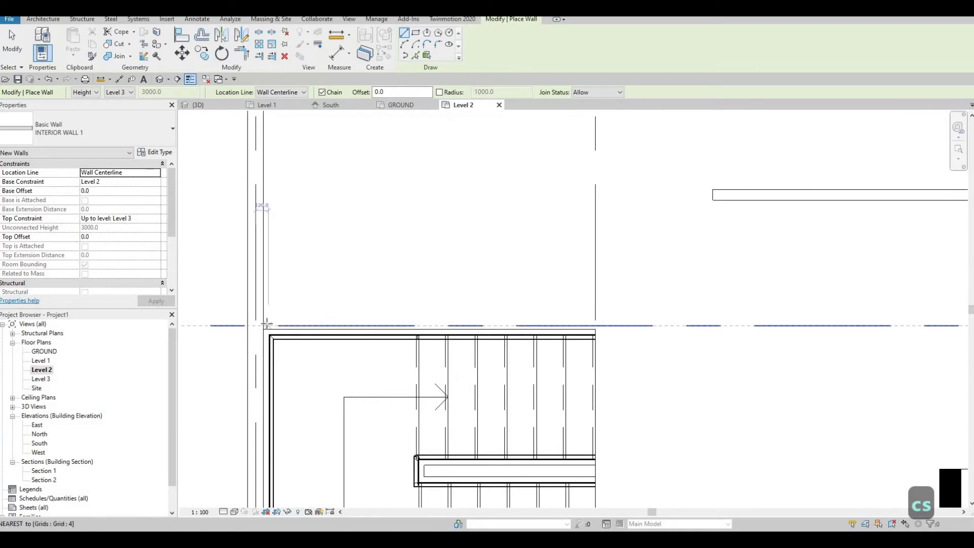
pyautogui.click(262, 325)
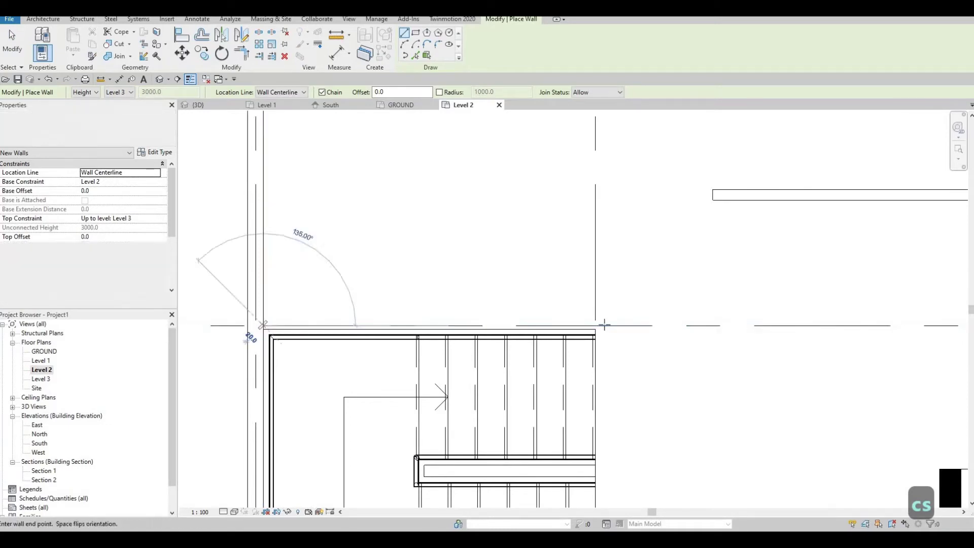
pyautogui.click(595, 325)
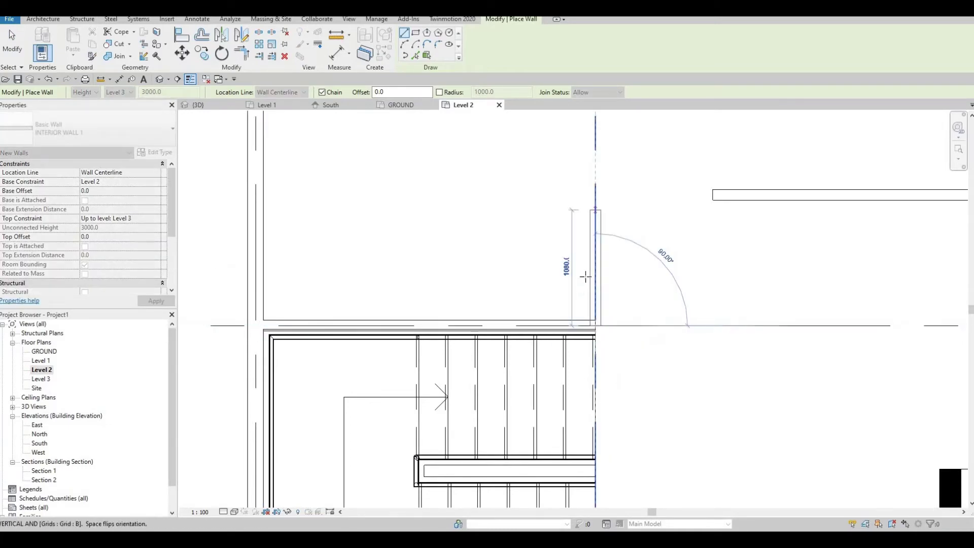
pyautogui.moveTo(584, 272); pyautogui.dragTo(577, 421, button='middle')
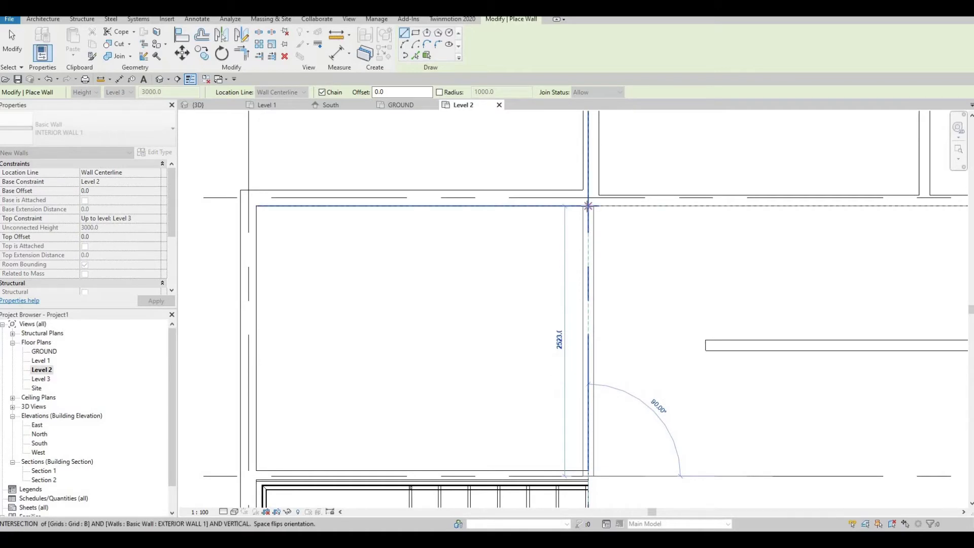
pyautogui.press('Escape')
# - Draw an INTERIOR WALL 1 partition about 4575 mm long along the stair's south side, from the exterior wall at grid A past grid B
pyautogui.moveTo(608, 348); pyautogui.dragTo(401, 328, button='middle')
pyautogui.scroll(-1, 400, 326)
pyautogui.scroll(3, 375, 318)
pyautogui.click(372, 315)
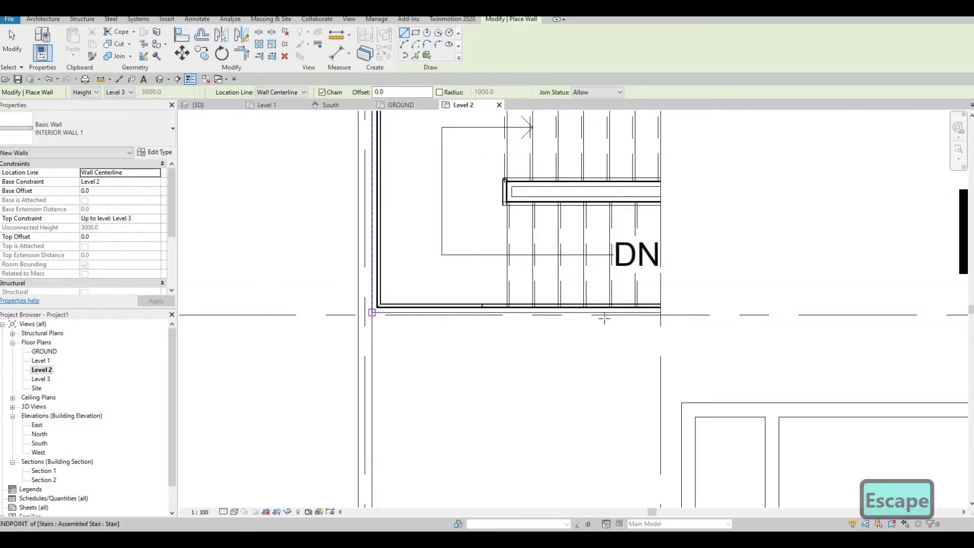
pyautogui.moveTo(575, 332); pyautogui.dragTo(556, 324, button='middle')
pyautogui.scroll(-3, 556, 324)
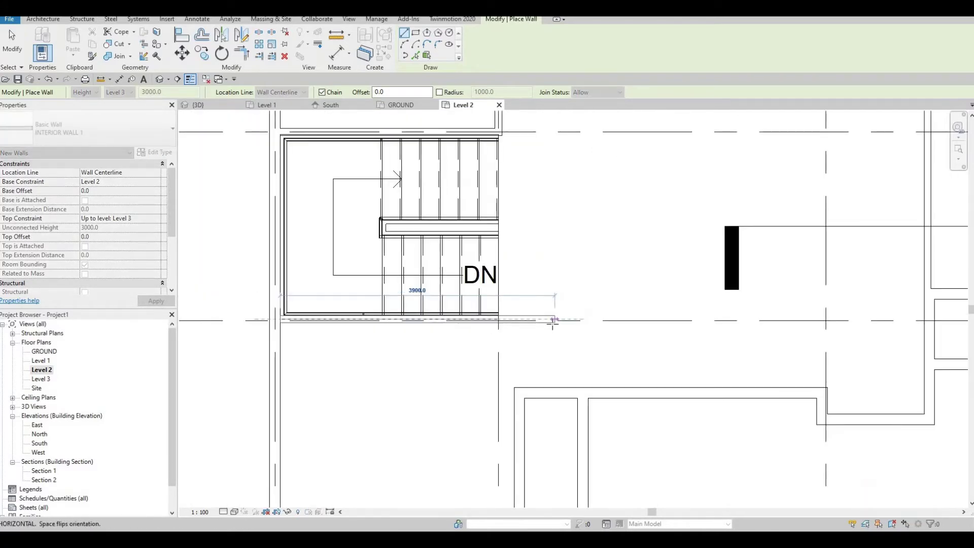
pyautogui.moveTo(534, 290); pyautogui.dragTo(551, 248, button='middle')
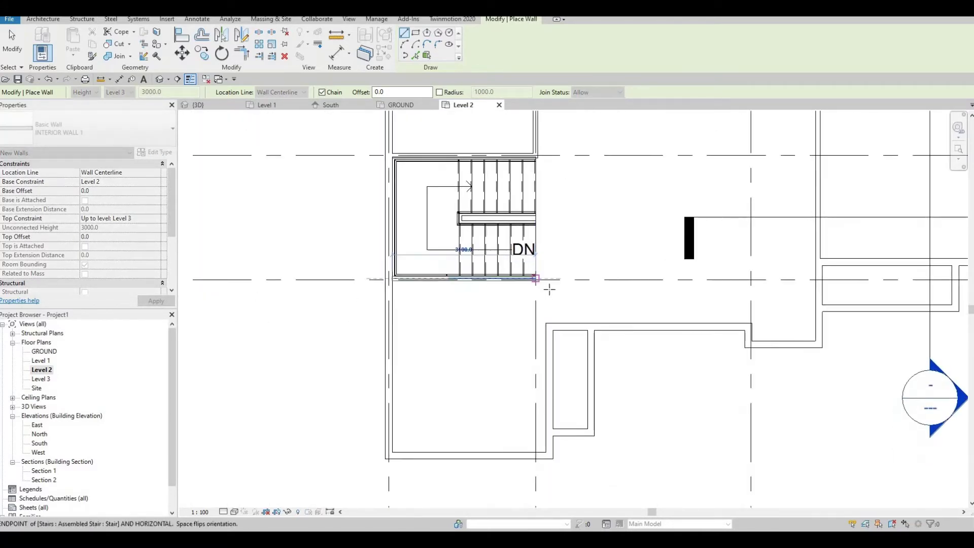
pyautogui.click(601, 278)
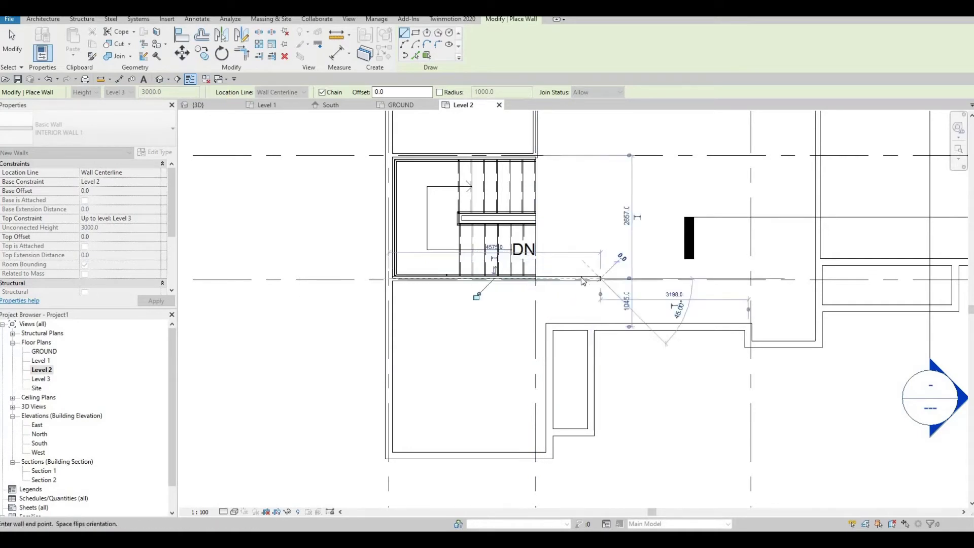
pyautogui.press('Escape')
pyautogui.press('Escape')
# - Create a similar vertical partition about 3300 mm long east of the stair, running north from the partition along the stair's south side
pyautogui.moveTo(611, 300); pyautogui.dragTo(595, 347, button='middle')
pyautogui.scroll(-1, 588, 341)
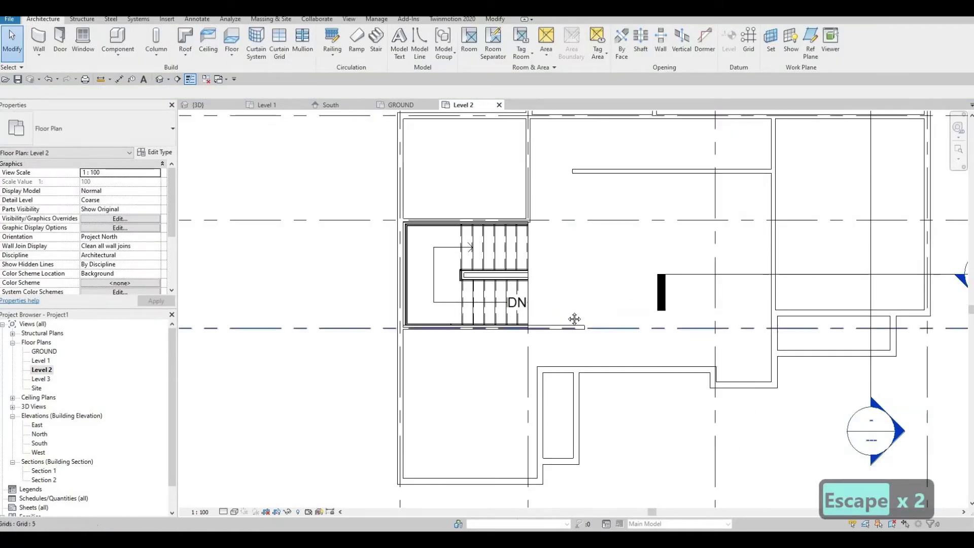
pyautogui.moveTo(560, 311); pyautogui.dragTo(555, 351, button='middle')
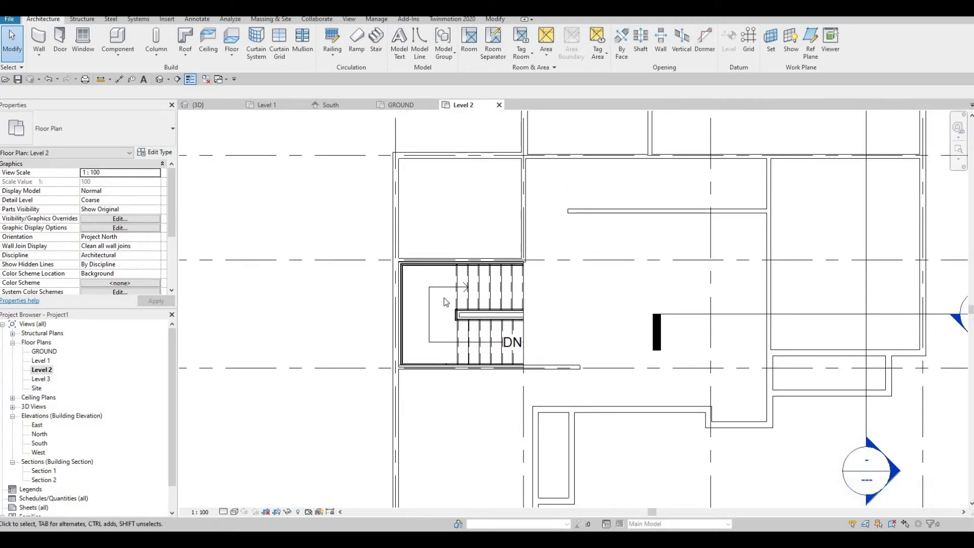
pyautogui.press('F1')
pyautogui.moveTo(543, 224); pyautogui.dragTo(461, 245, button='middle')
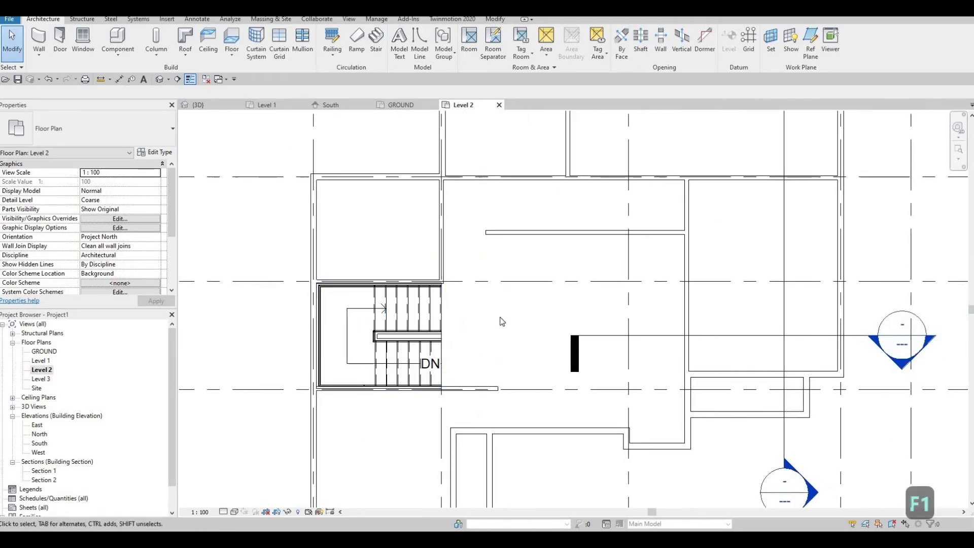
pyautogui.click(514, 237)
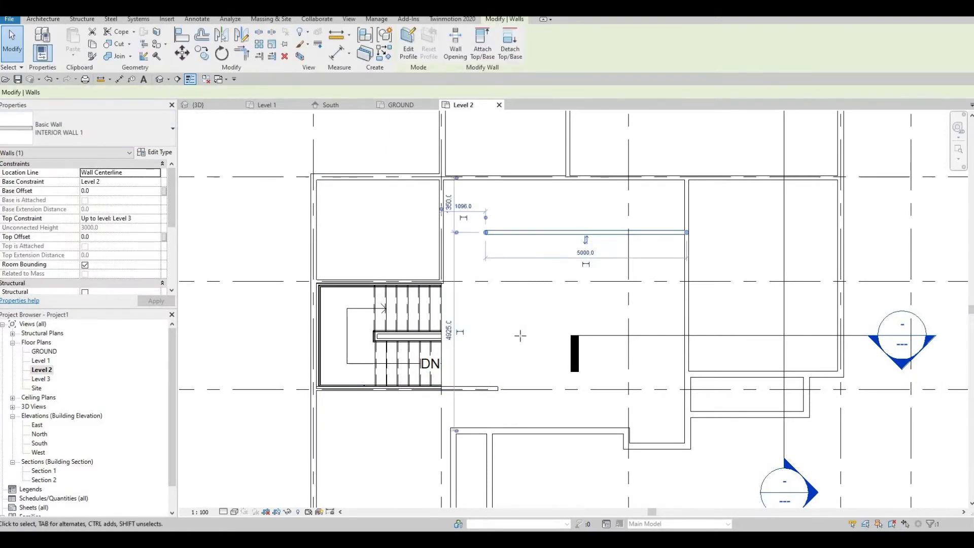
pyautogui.press('c')
pyautogui.press('s')
pyautogui.click(485, 256)
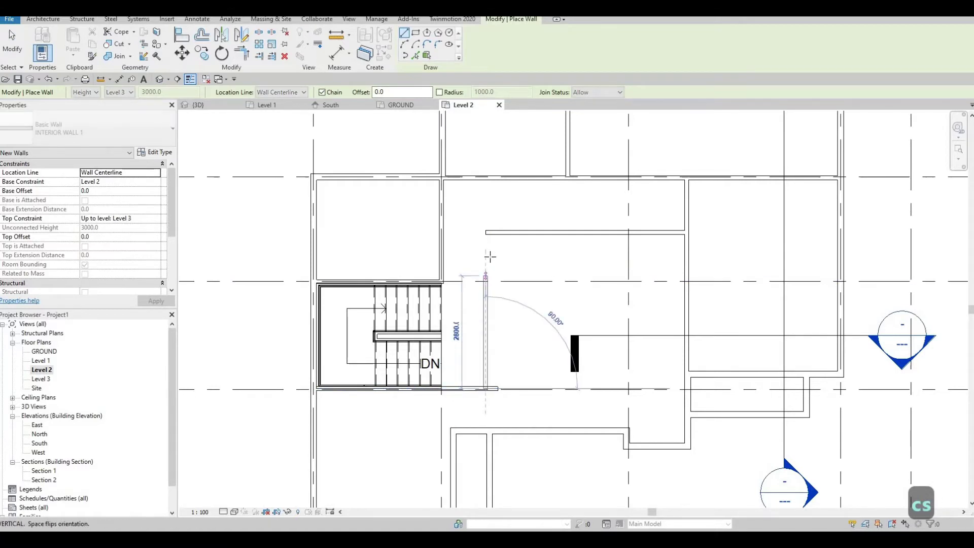
pyautogui.press('Escape')
pyautogui.press('Escape')
pyautogui.press('Escape')
# - Set the distance from grid B to the new vertical partition east of the stair to 1350 mm
pyautogui.click(485, 278)
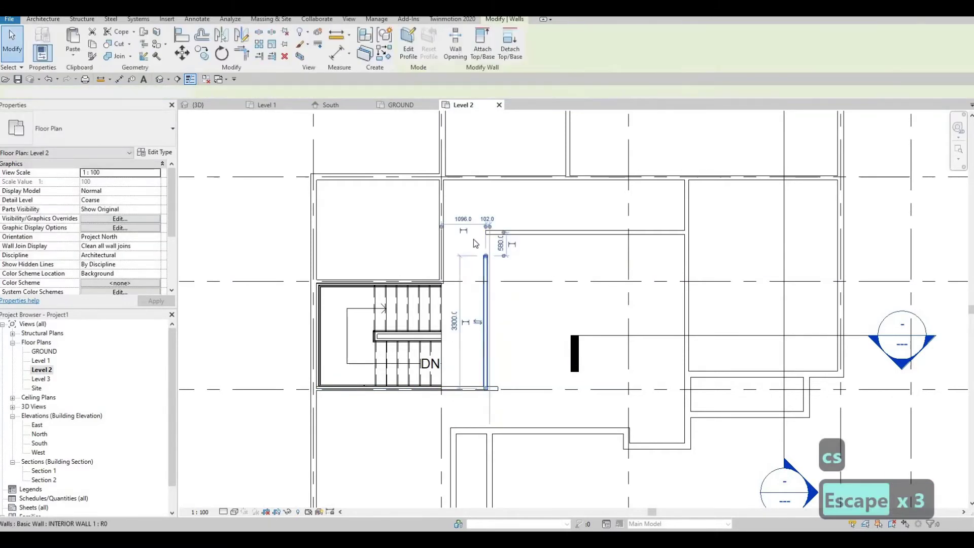
pyautogui.scroll(2, 464, 226)
pyautogui.click(461, 216)
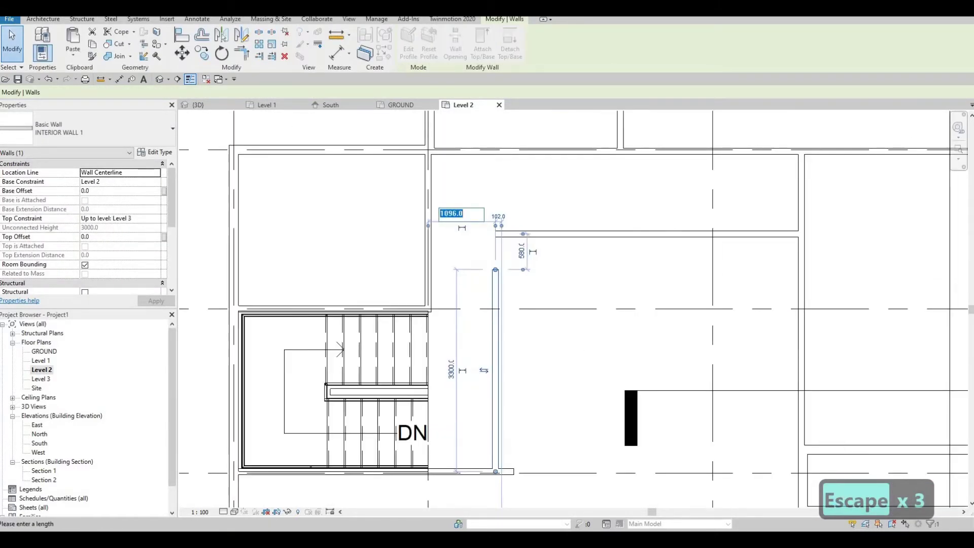
pyautogui.write('1350')
pyautogui.press('Return')
pyautogui.press('Escape')
pyautogui.press('Escape')
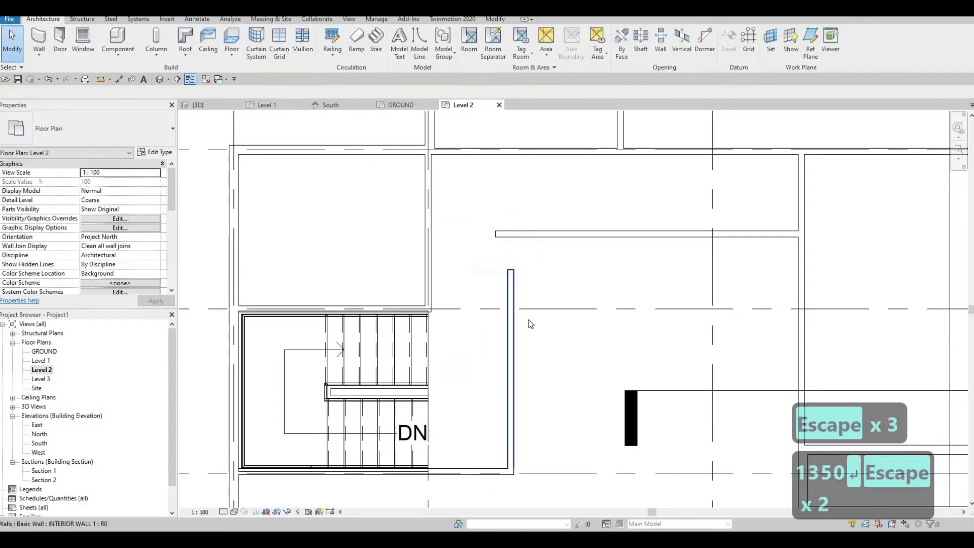
pyautogui.press('Escape')
pyautogui.press('Escape')
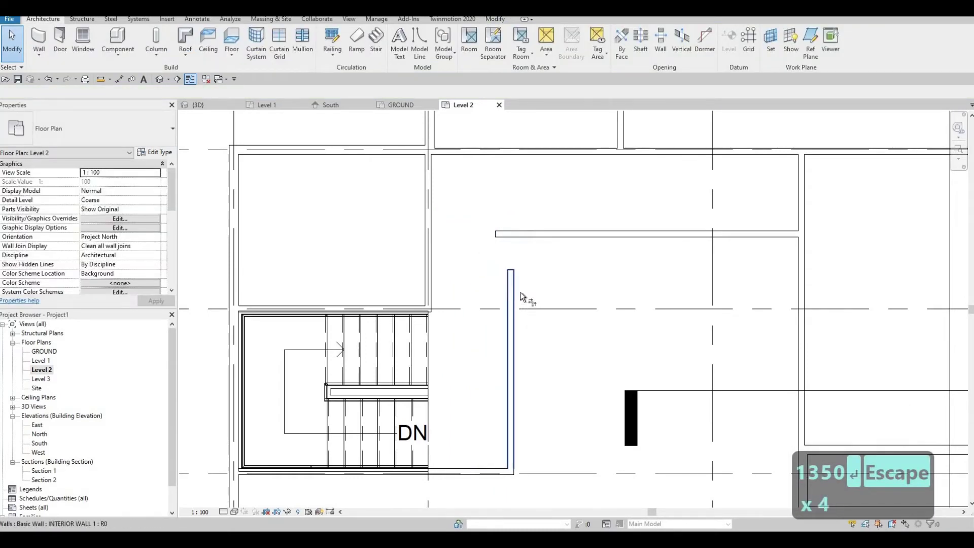
# - Trim/extend the vertical partition east of the stair and the horizontal partition between grids 3 and 4 into a corner
pyautogui.press('t')
pyautogui.press('r')
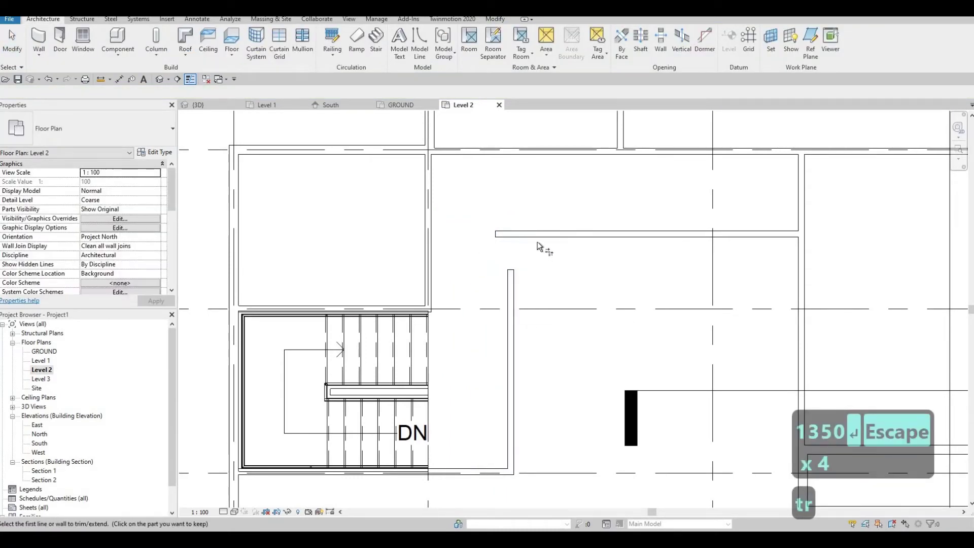
pyautogui.click(511, 322)
pyautogui.press('Escape')
pyautogui.scroll(-1, 507, 441)
pyautogui.moveTo(508, 441); pyautogui.dragTo(500, 347, button='middle')
pyautogui.scroll(-1, 500, 347)
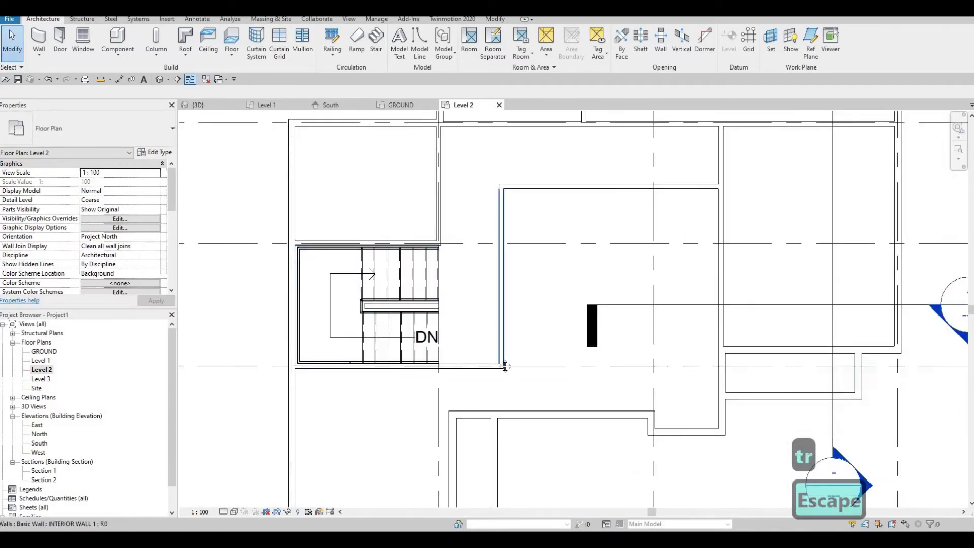
pyautogui.scroll(-2, 477, 297)
pyautogui.scroll(1, 472, 278)
pyautogui.moveTo(477, 256); pyautogui.dragTo(459, 207, button='middle')
pyautogui.scroll(-2, 460, 209)
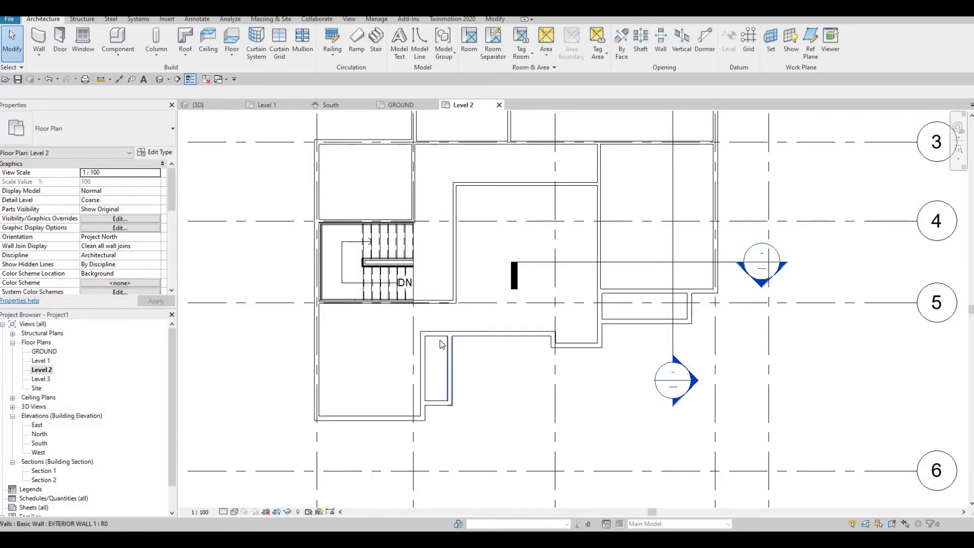
# - Extend the vertical partition east of the stair south to the exterior wall just below grid 5
pyautogui.press('Escape')
pyautogui.scroll(1, 448, 345)
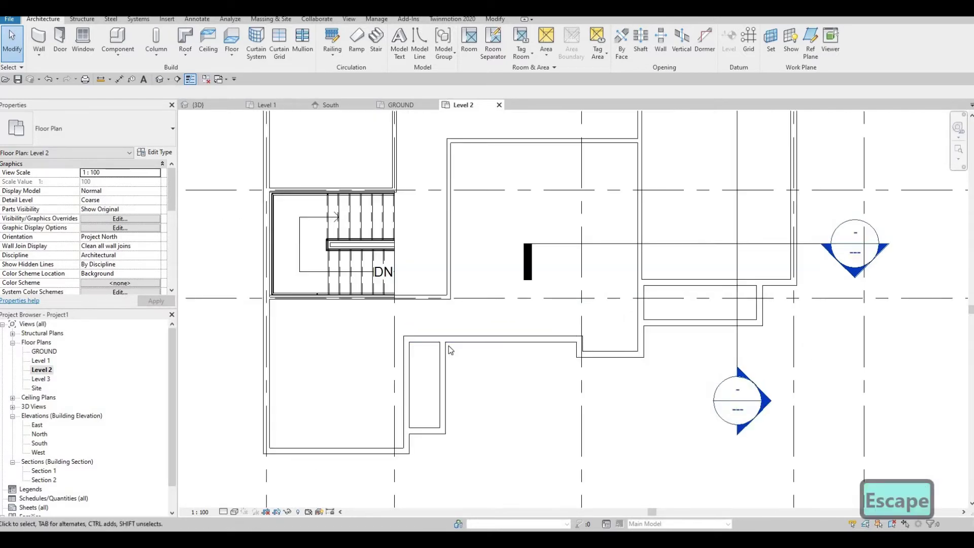
pyautogui.click(448, 300)
pyautogui.press('Escape')
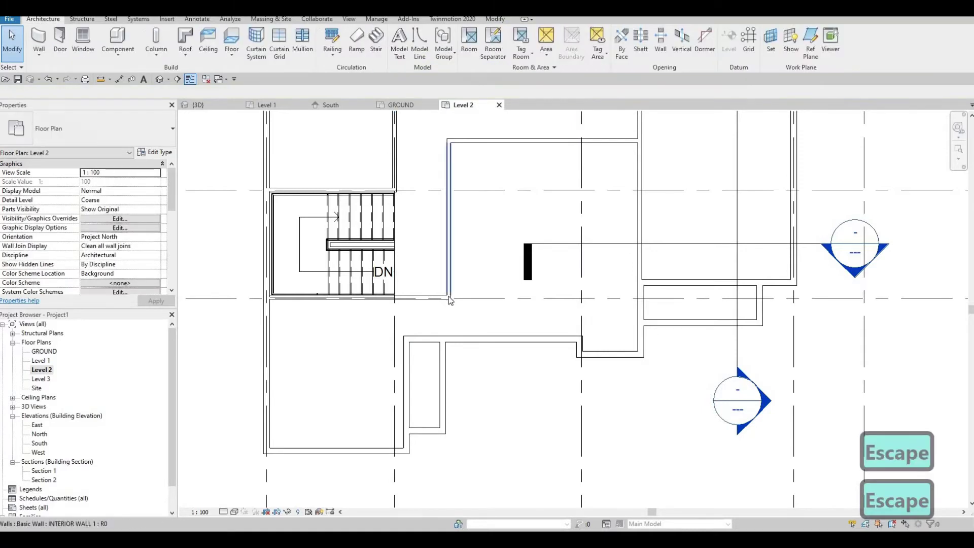
pyautogui.click(449, 298)
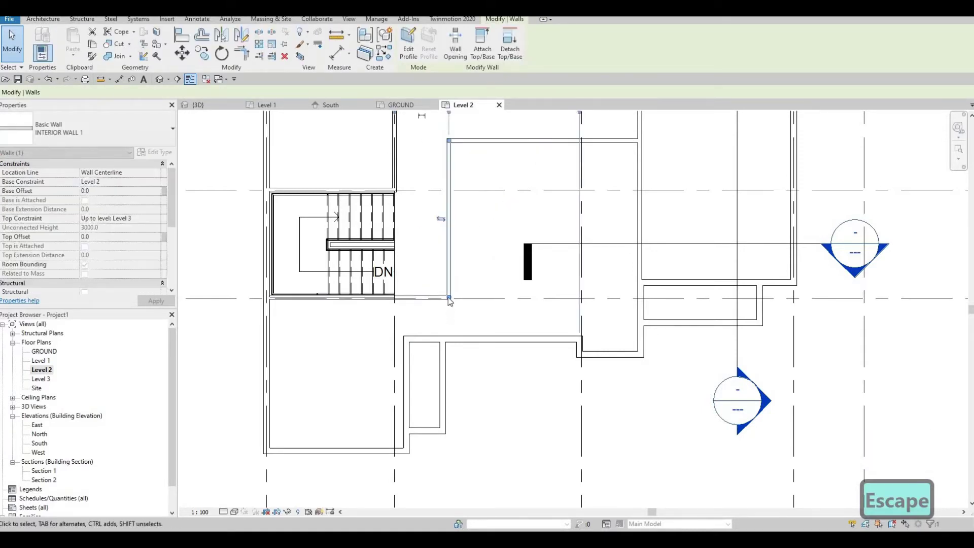
pyautogui.moveTo(449, 298); pyautogui.dragTo(449, 338)
pyautogui.press('Escape')
pyautogui.moveTo(462, 384); pyautogui.dragTo(459, 336, button='middle')
pyautogui.press('Escape')
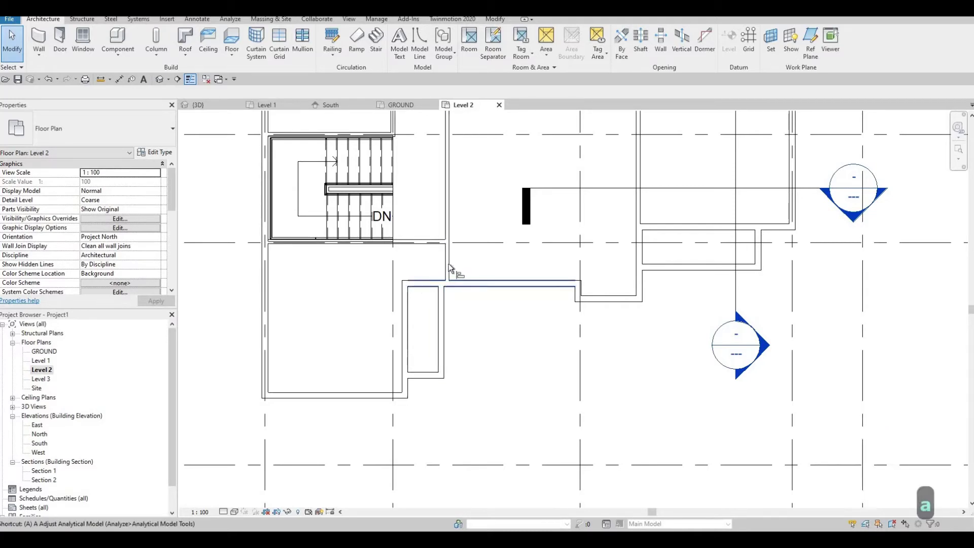
# - Align the east face of the small southern projection's east exterior wall with the east face of the vertical partition beside the stair
pyautogui.press('a')
pyautogui.press('l')
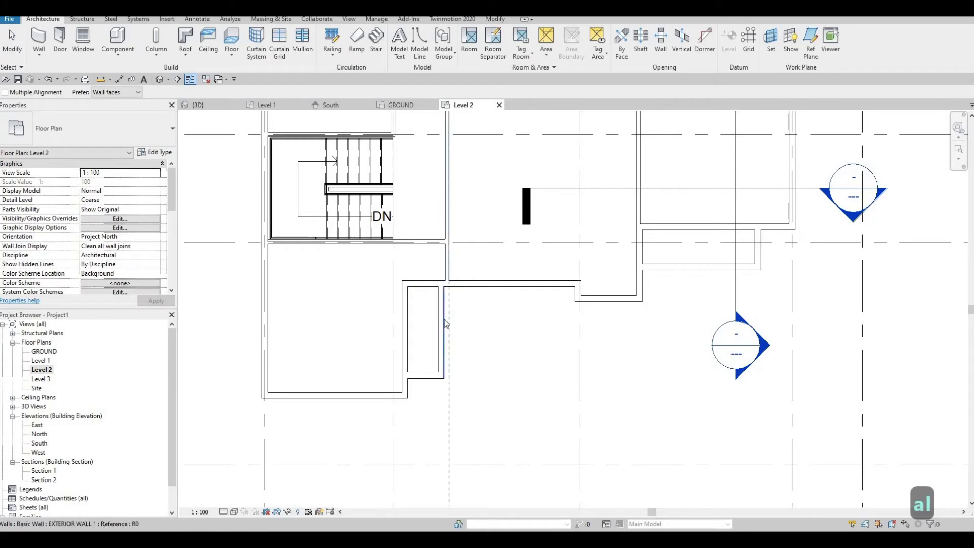
pyautogui.press('Escape')
pyautogui.press('Escape')
pyautogui.press('Escape')
pyautogui.press('Escape')
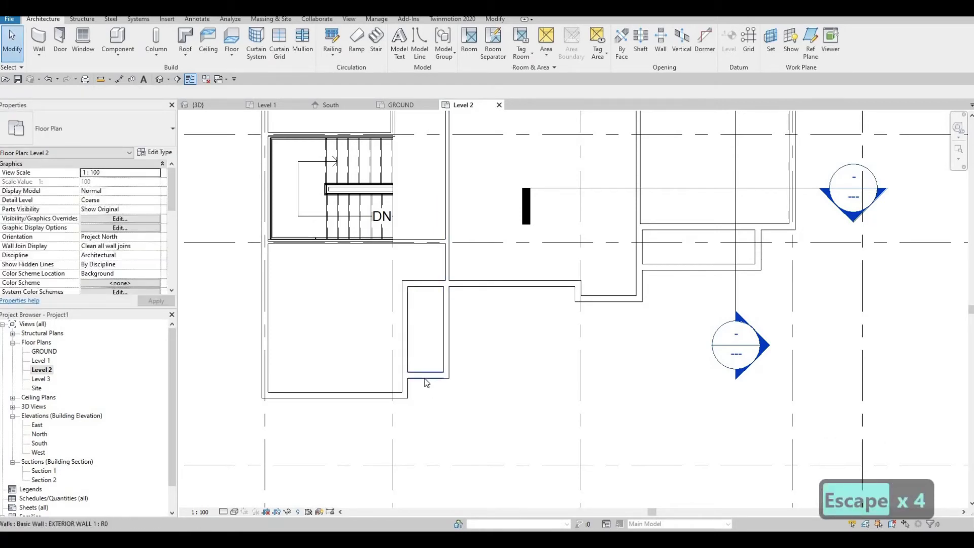
pyautogui.press('Escape')
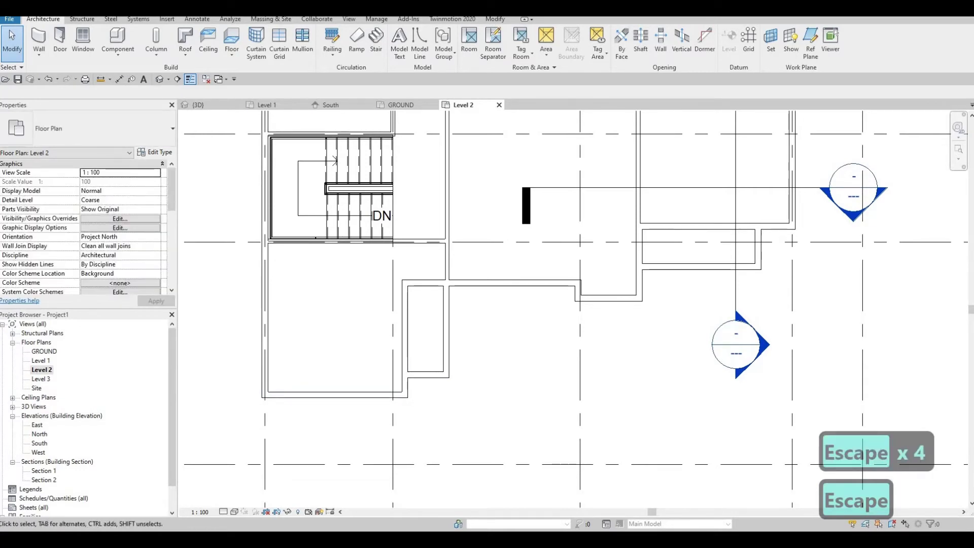
pyautogui.scroll(1, 415, 339)
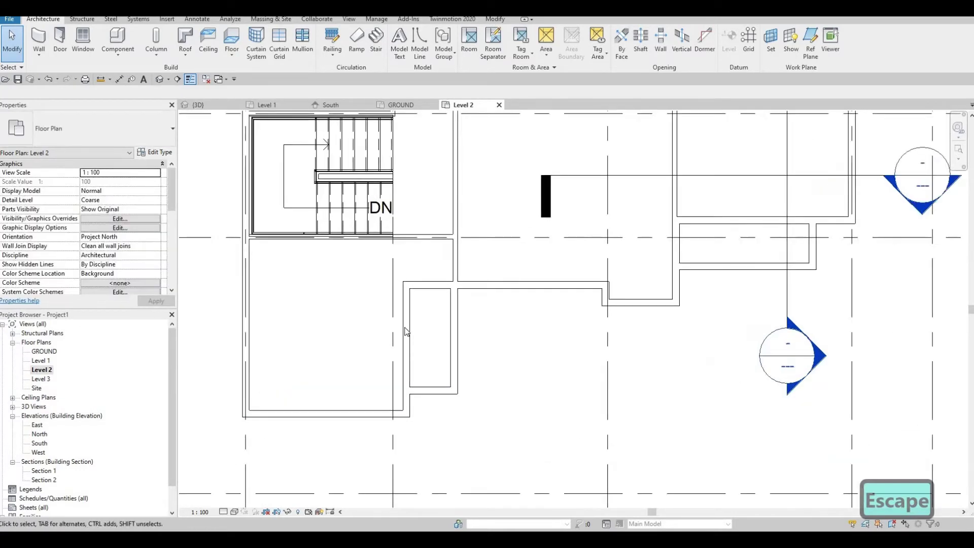
pyautogui.press('Escape')
pyautogui.press('Escape')
pyautogui.doubleClick(409, 336)
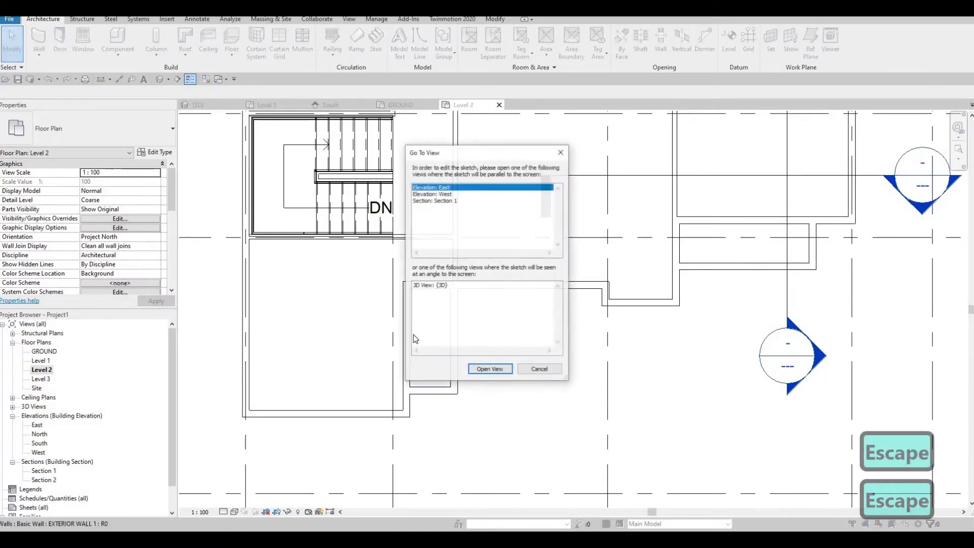
pyautogui.press('Escape')
pyautogui.press('Escape')
# - Set the distance between the west and east exterior walls of the small southern projection to 900 mm
pyautogui.click(427, 344)
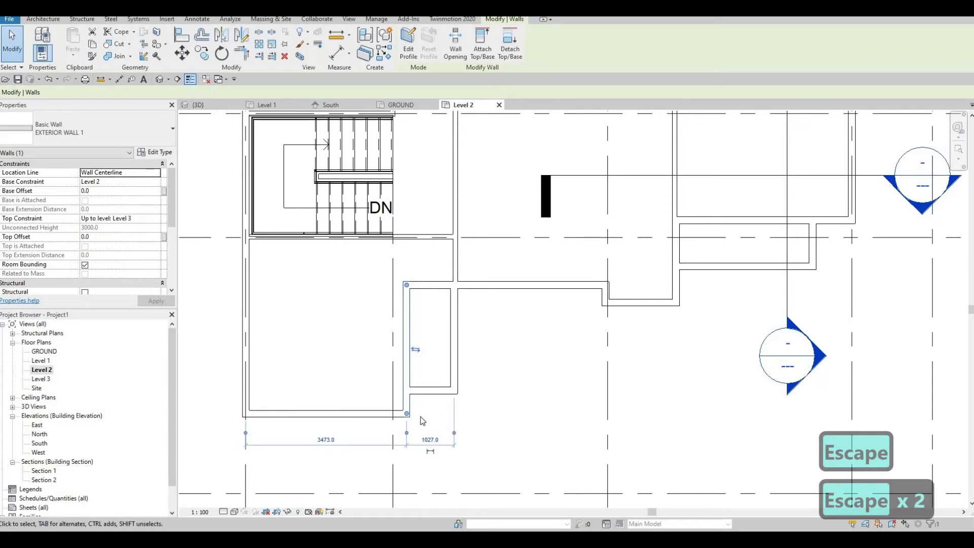
pyautogui.click(426, 439)
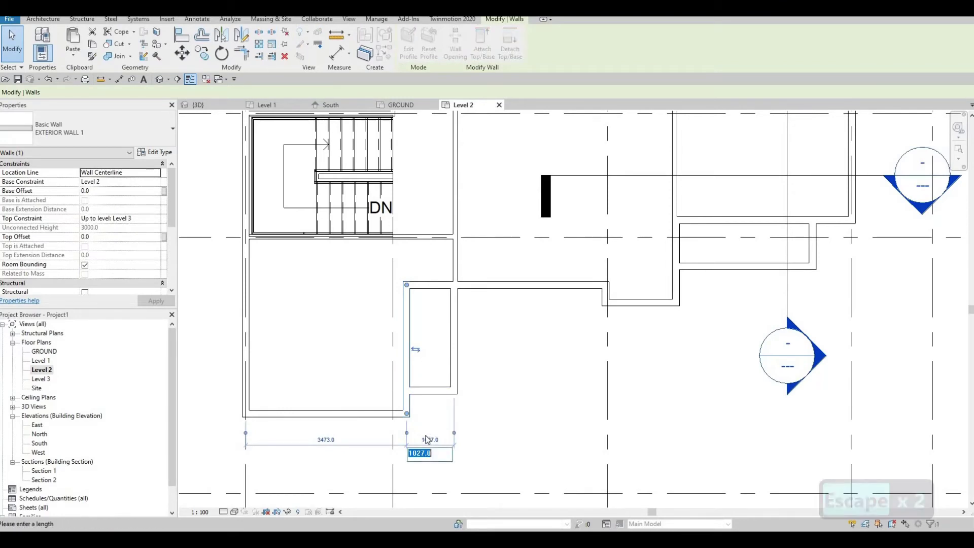
pyautogui.write('900')
pyautogui.press('Return')
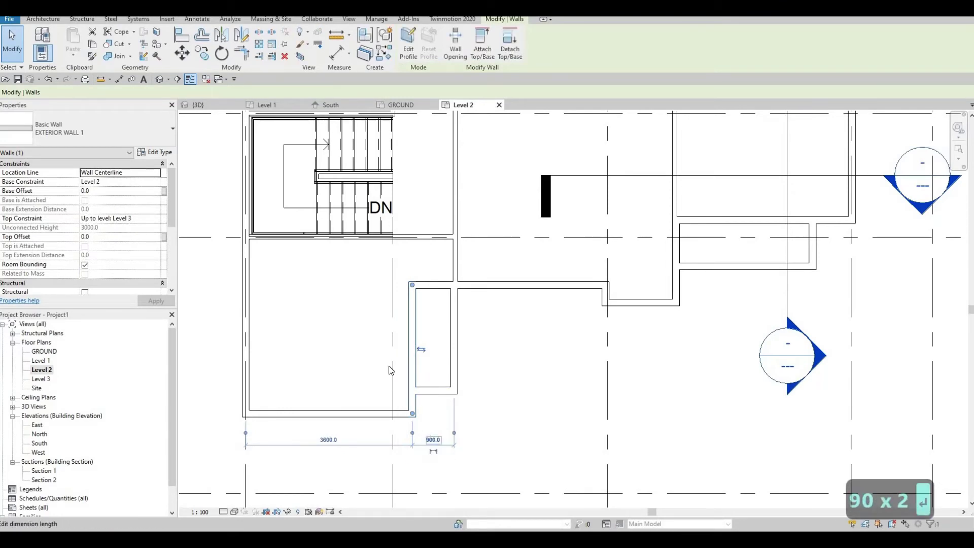
pyautogui.press('Escape')
pyautogui.press('Escape')
pyautogui.scroll(-3, 477, 374)
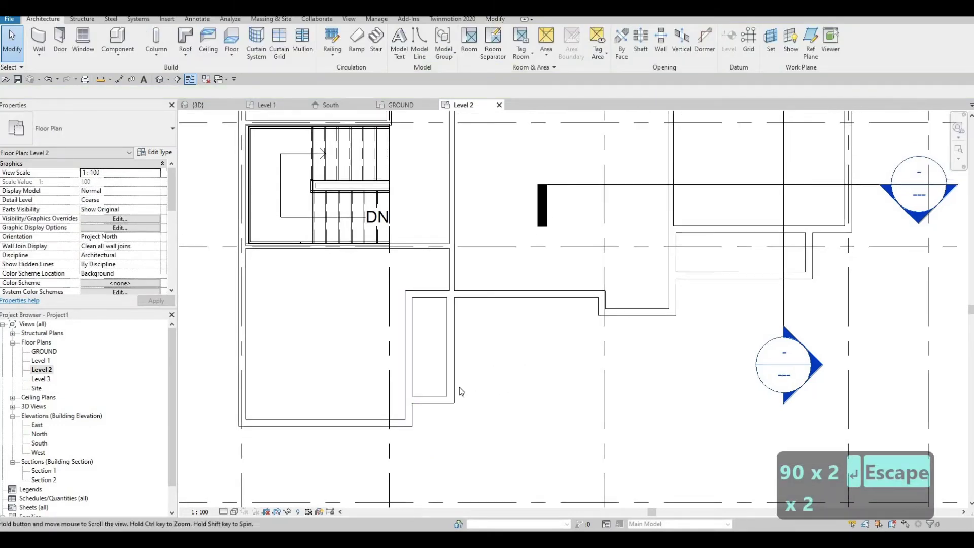
# - Place a 700 x 2000mm M_Door-Interior-Single-1_Panel-Wood door in the partition south of the stair, about 600 mm west of the vertical partition
pyautogui.scroll(-2, 481, 394)
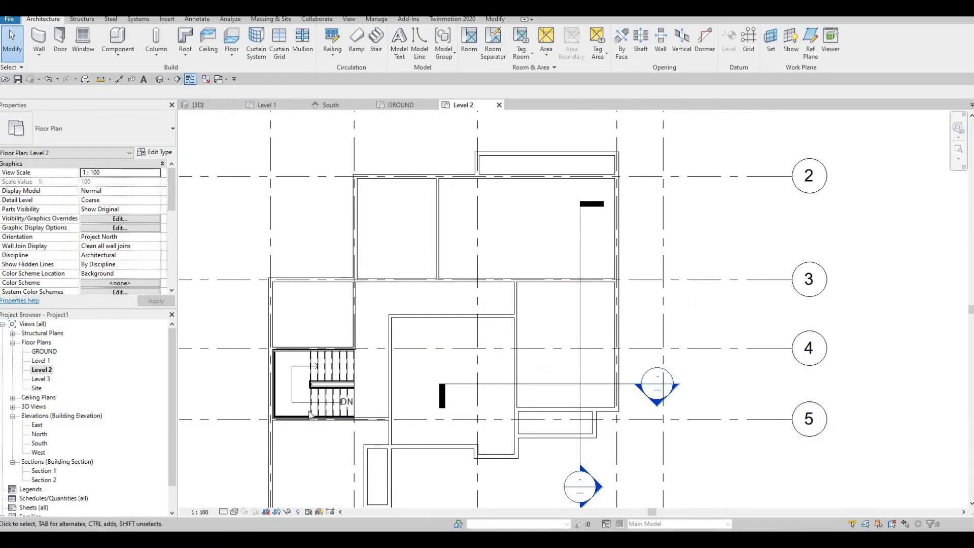
pyautogui.moveTo(281, 465); pyautogui.dragTo(307, 410, button='middle')
pyautogui.click(60, 38)
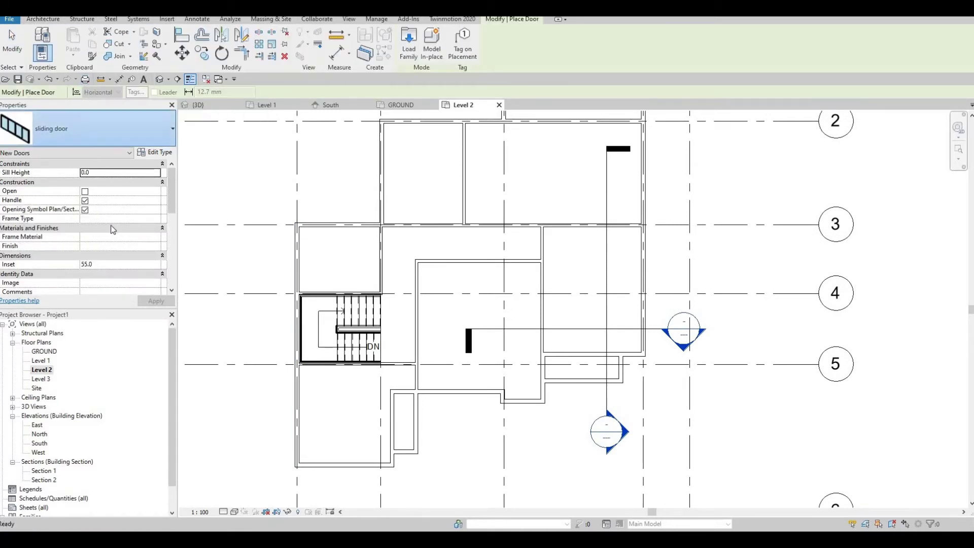
pyautogui.click(96, 133)
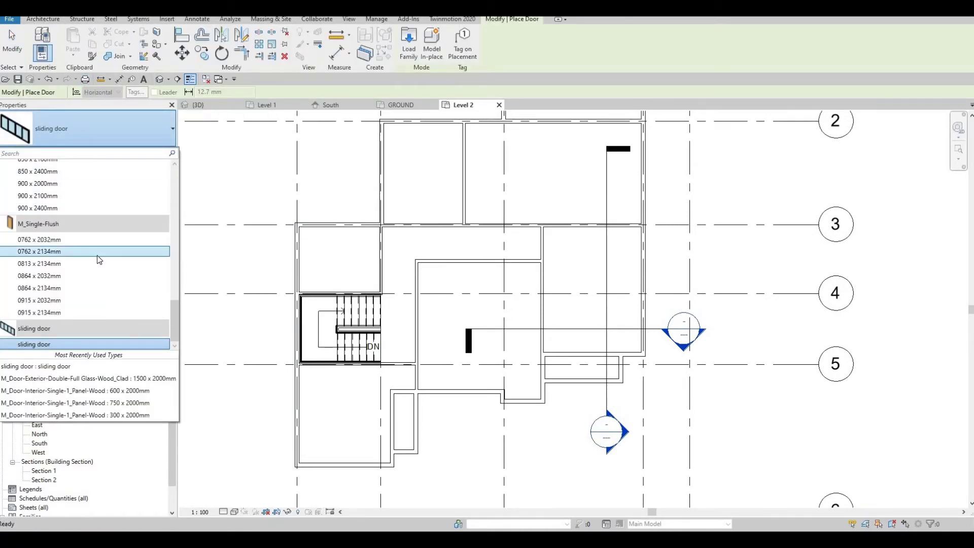
pyautogui.scroll(9, 87, 264)
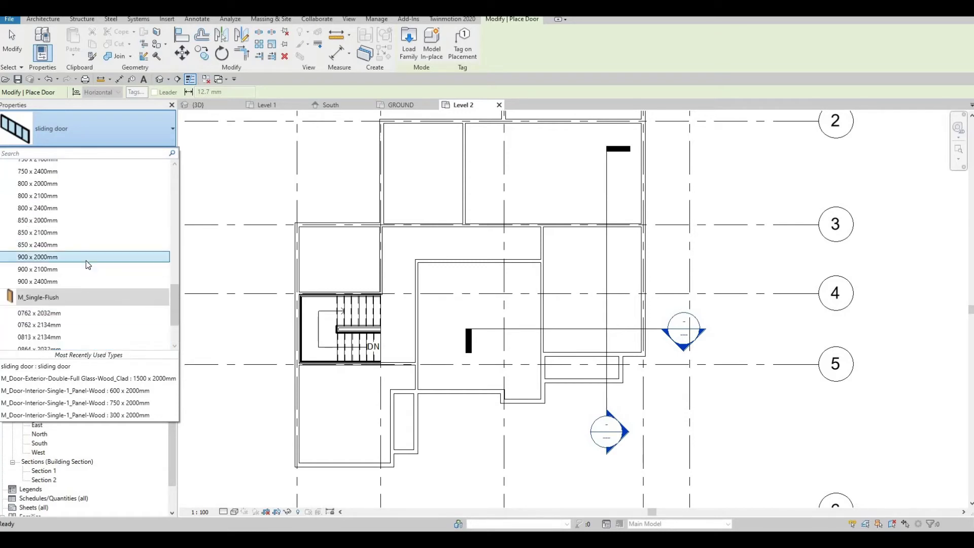
pyautogui.scroll(4, 86, 265)
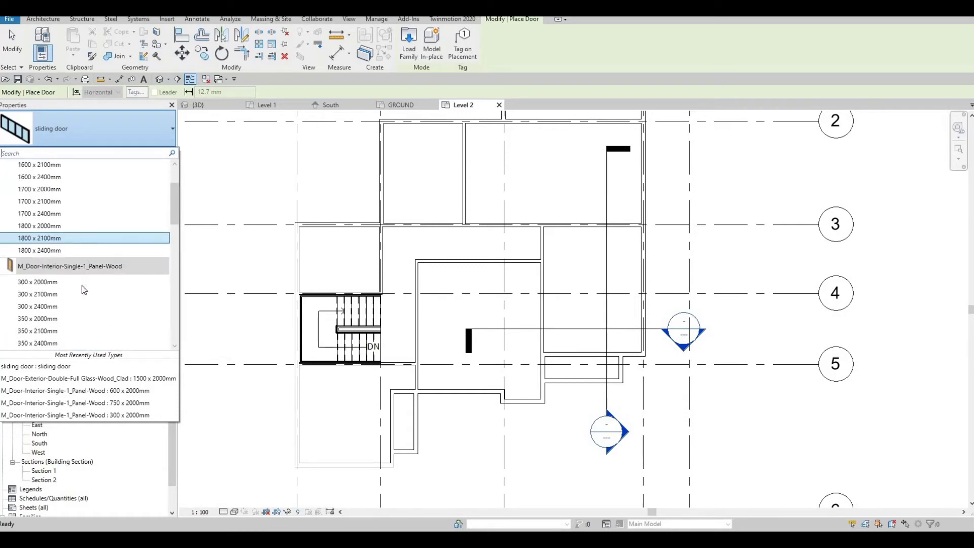
pyautogui.scroll(-6, 84, 285)
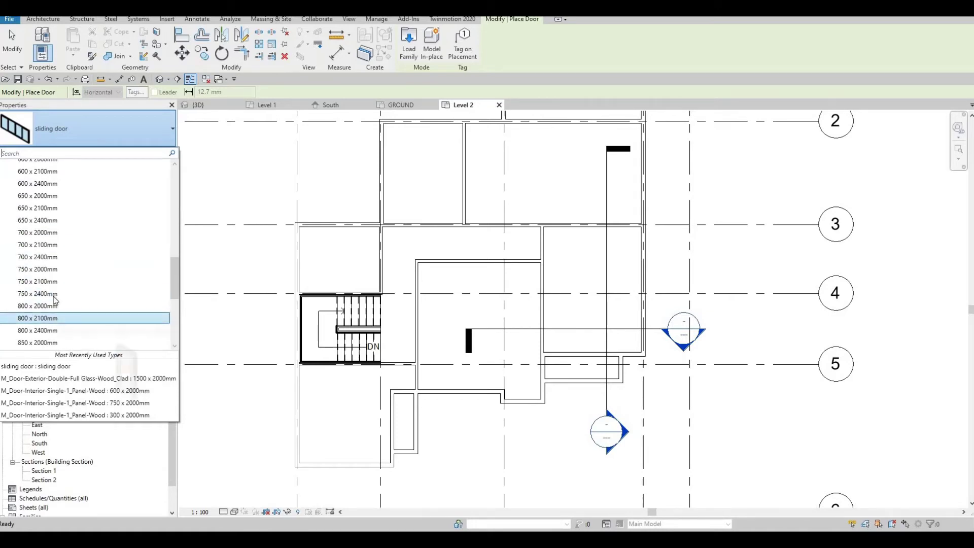
pyautogui.scroll(-2, 62, 305)
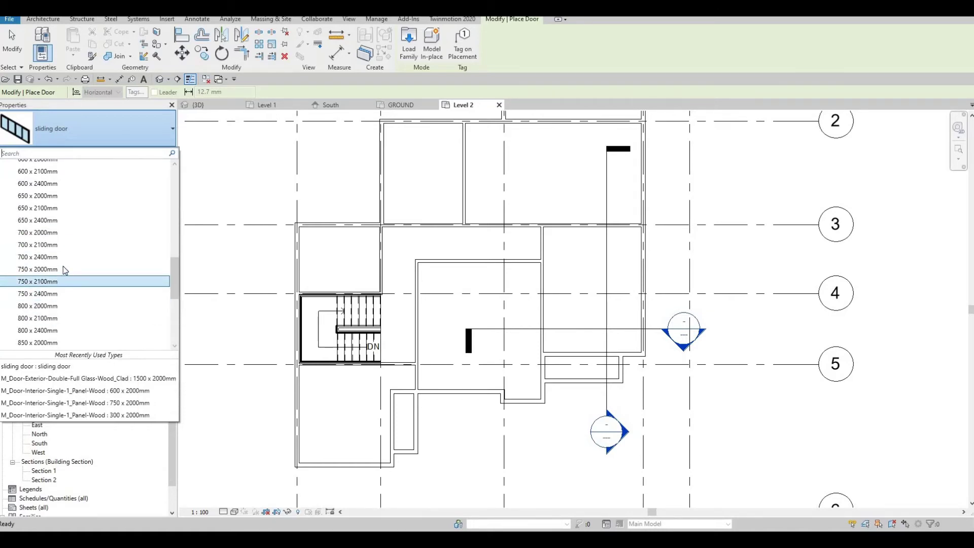
pyautogui.click(66, 233)
pyautogui.scroll(2, 415, 371)
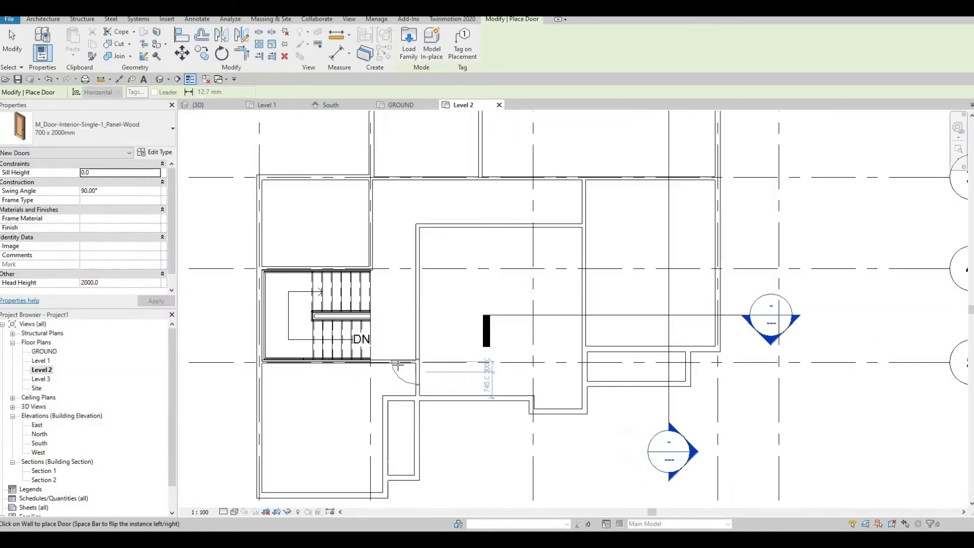
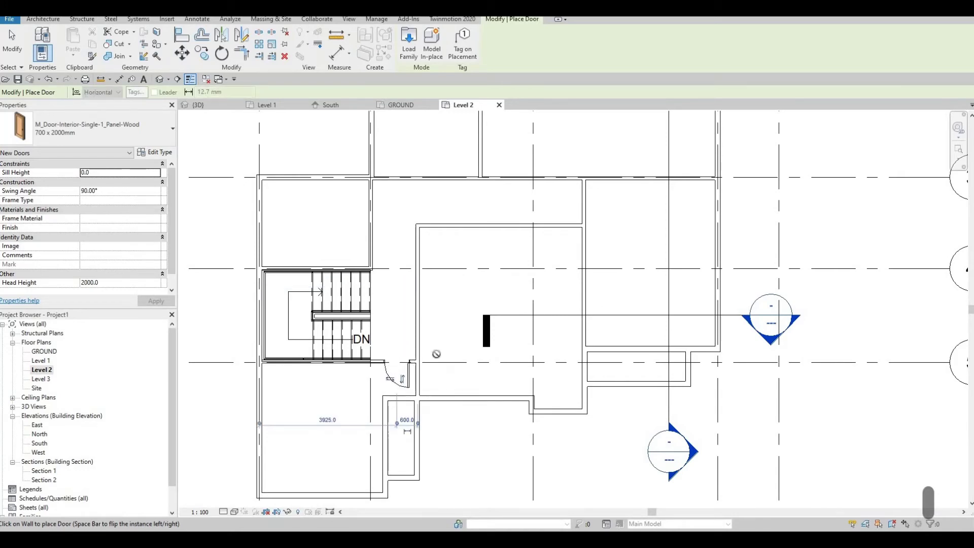
# - Place 700 x 2000mm doors near the north end of the vertical partition east of the stair and in the grid B partition just south of grid 3
pyautogui.scroll(3, 426, 304)
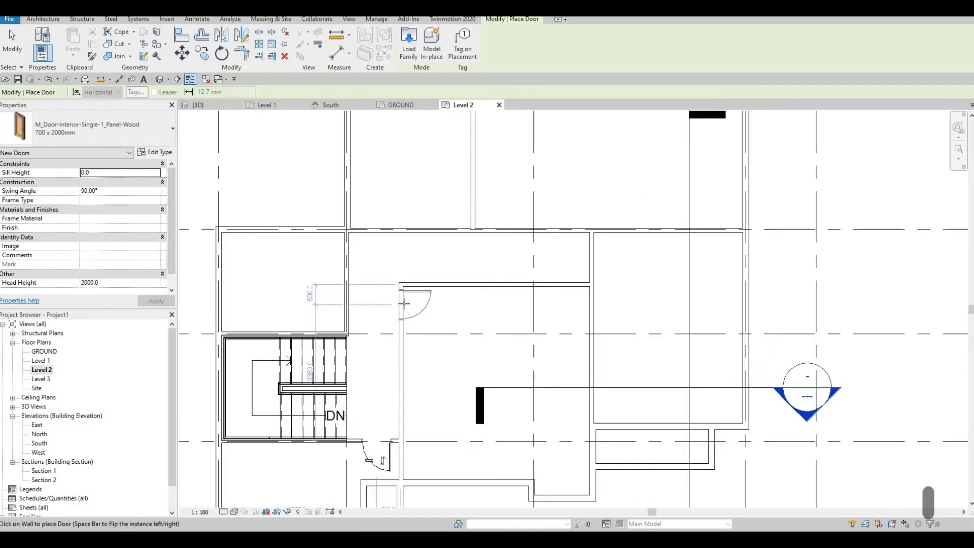
pyautogui.click(402, 304)
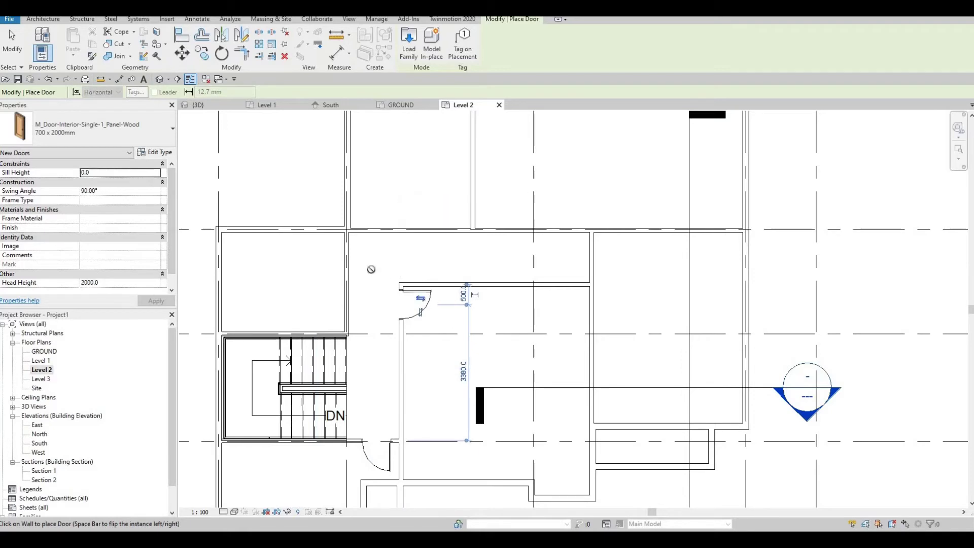
pyautogui.press('space')
pyautogui.click(347, 250)
pyautogui.moveTo(496, 227); pyautogui.dragTo(408, 287, button='middle')
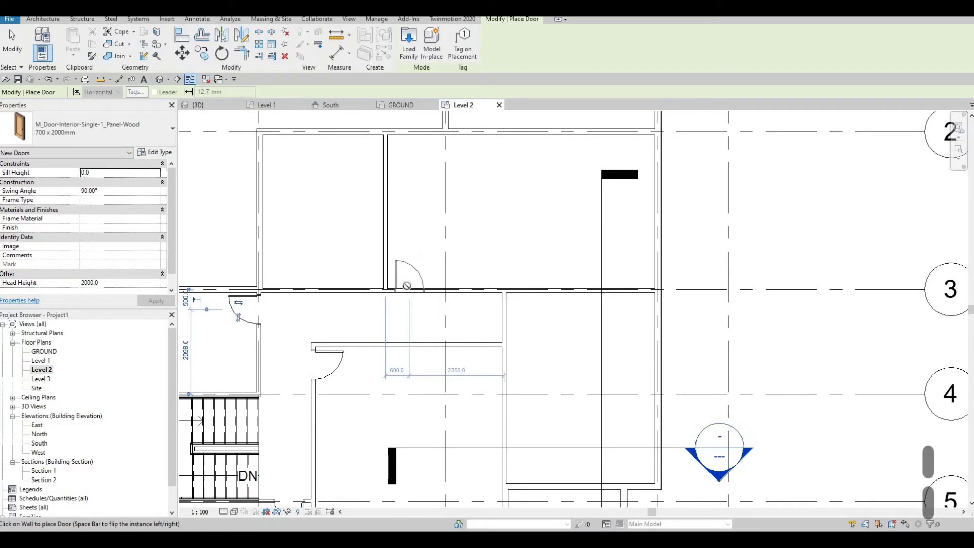
# - Place 700 x 2000mm doors in the grid 3 partition west of grid C and in the vertical partition east of grid C, just south of grid 3
pyautogui.click(404, 282)
pyautogui.moveTo(452, 297); pyautogui.dragTo(403, 258, button='middle')
pyautogui.scroll(-1, 404, 258)
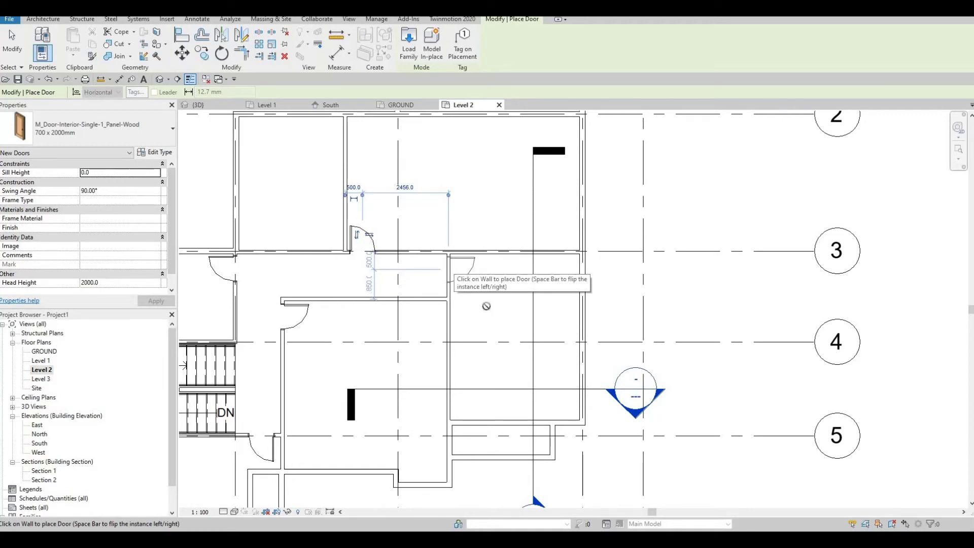
pyautogui.press('Escape')
pyautogui.moveTo(512, 367); pyautogui.dragTo(489, 368, button='middle')
pyautogui.scroll(-1, 488, 366)
pyautogui.moveTo(476, 313); pyautogui.dragTo(419, 341, button='middle')
pyautogui.scroll(-1, 462, 354)
pyautogui.moveTo(459, 361); pyautogui.dragTo(442, 340, button='middle')
pyautogui.press('F1')
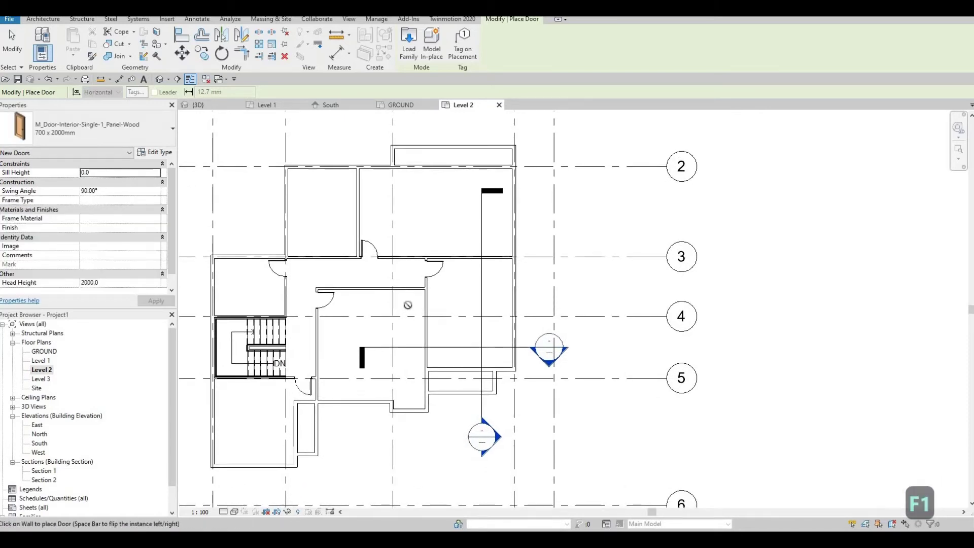
pyautogui.scroll(1, 410, 304)
pyautogui.press('Escape')
pyautogui.press('Escape')
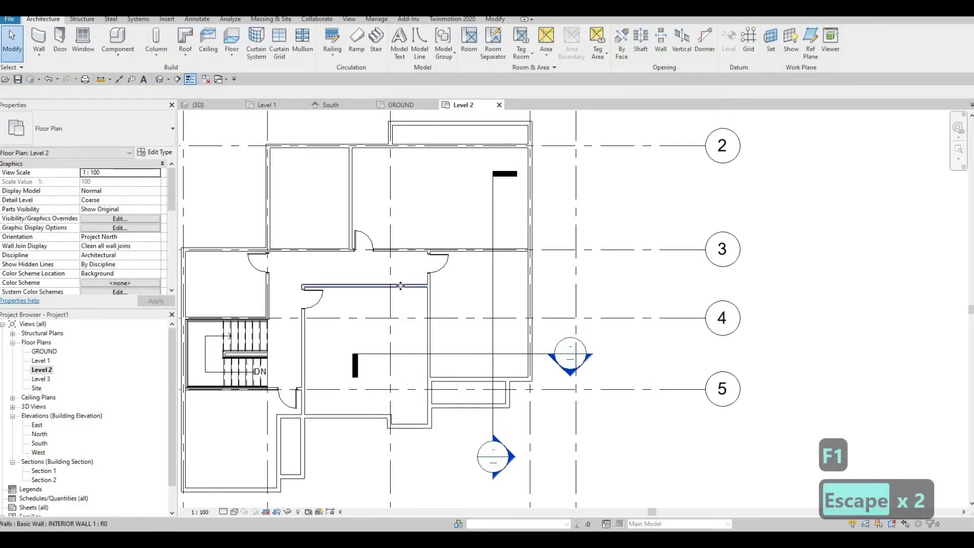
# - Draw a similar INTERIOR WALL 1 partition 3200 mm south along grid C from the horizontal partition, turning east to the neighbouring vertical partition
pyautogui.click(406, 287)
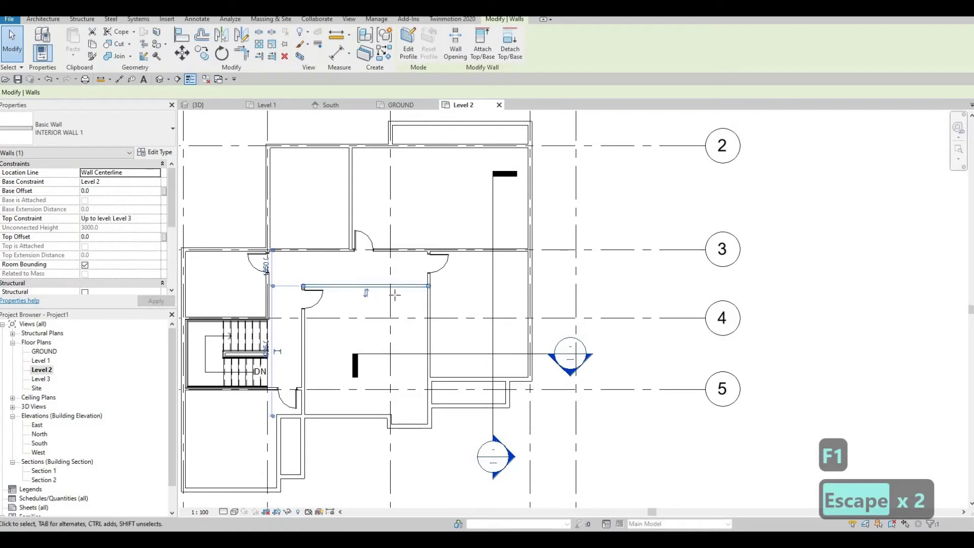
pyautogui.press('c')
pyautogui.press('s')
pyautogui.click(390, 286)
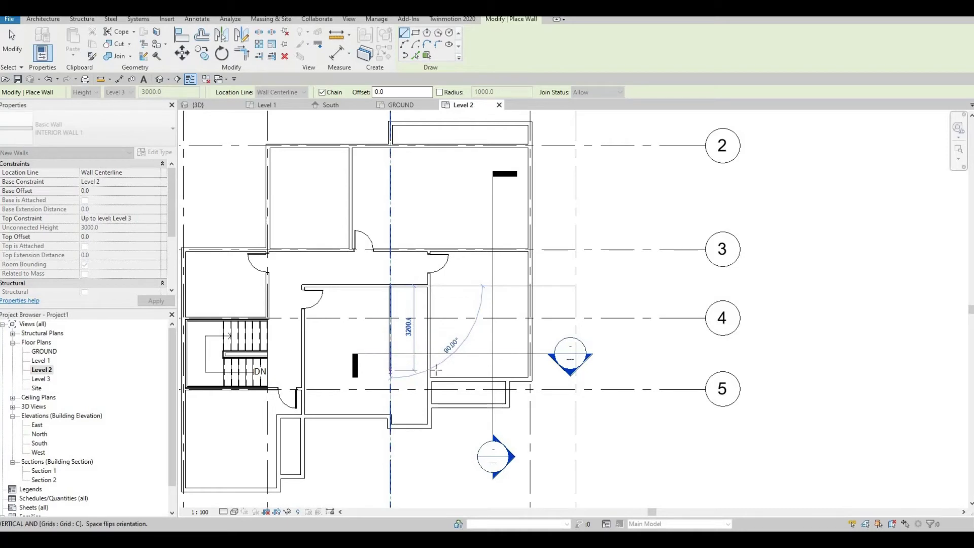
pyautogui.click(390, 371)
pyautogui.press('Escape')
pyautogui.press('Escape')
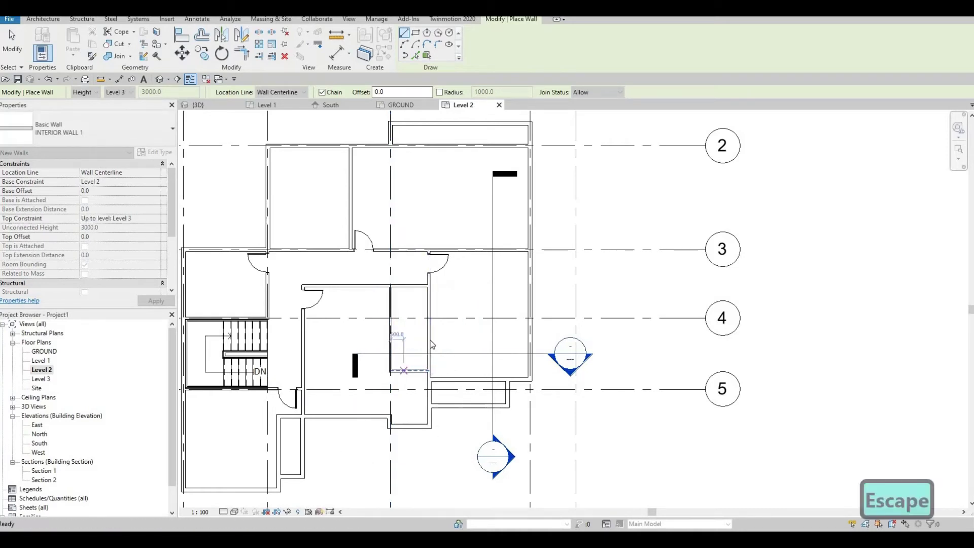
pyautogui.moveTo(438, 275); pyautogui.dragTo(469, 247, button='middle')
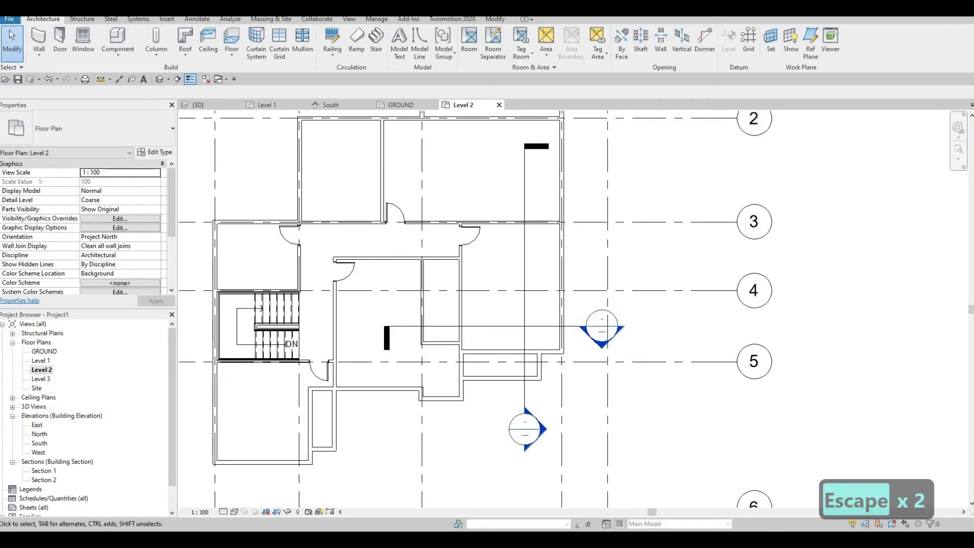
# - Open the distance between the new short horizontal partition and the exterior wall to its south for editing
pyautogui.press('F1')
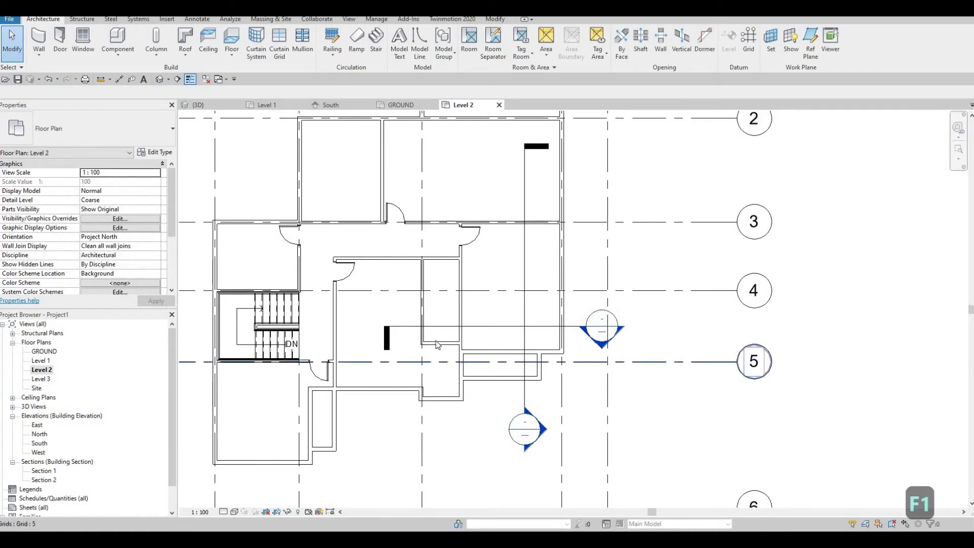
pyautogui.scroll(2, 485, 364)
pyautogui.press('Escape')
pyautogui.click(427, 337)
pyautogui.scroll(2, 486, 378)
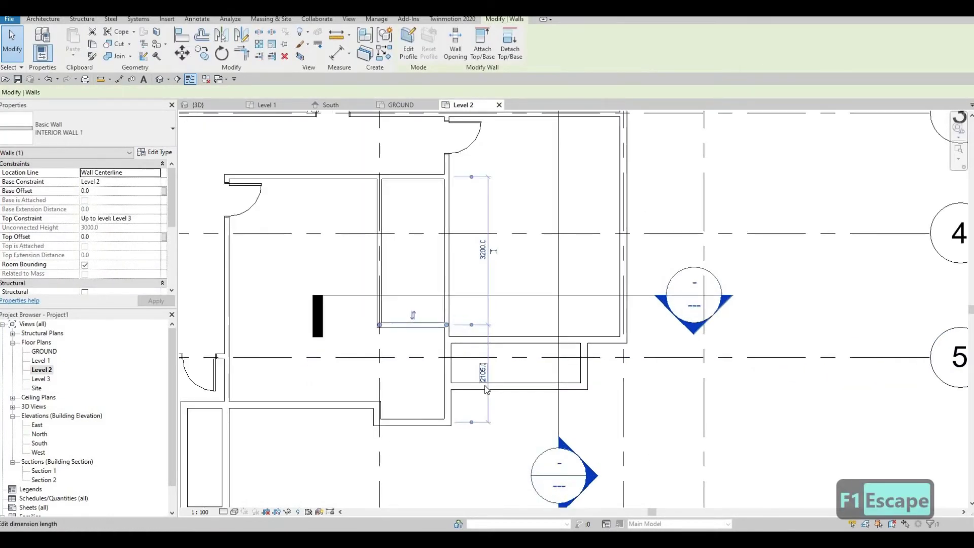
pyautogui.click(485, 385)
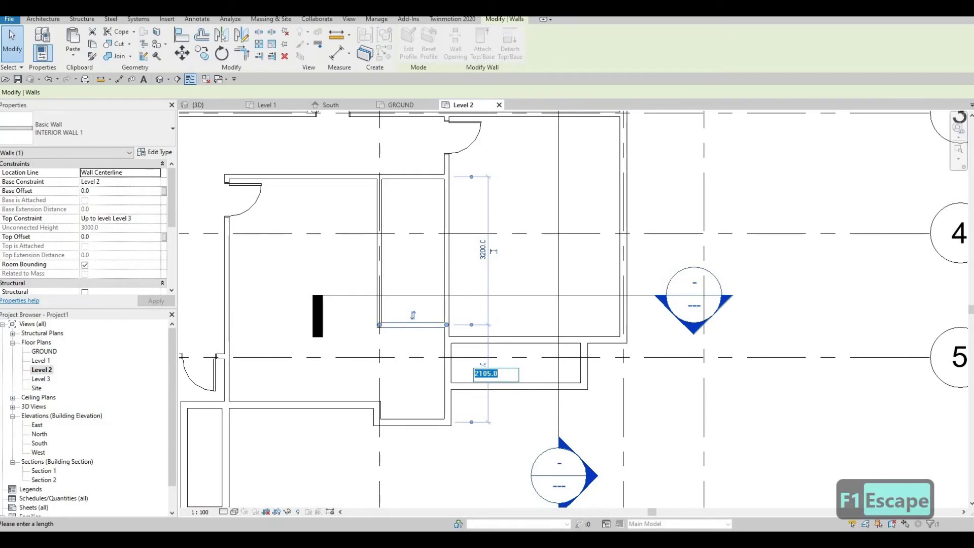
# - Set the narrow room's lower interior wall 1750 mm from the exterior wall below it
pyautogui.write('1750')
pyautogui.press('Return')
pyautogui.press('Escape')
pyautogui.press('Escape')
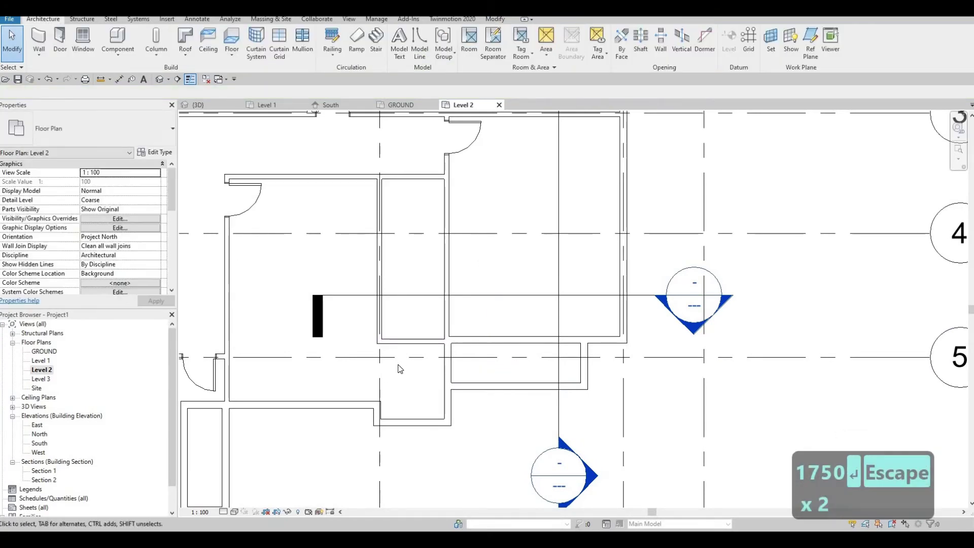
# - Examine the Level 2 floor plan around the narrow room and its neighbouring rooms
pyautogui.moveTo(426, 394); pyautogui.dragTo(451, 363, button='middle')
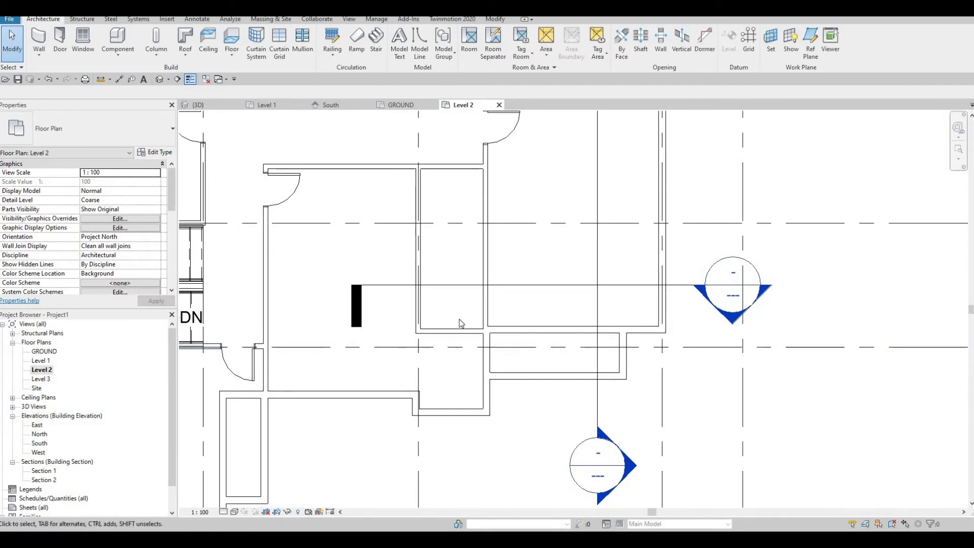
pyautogui.scroll(-3, 425, 357)
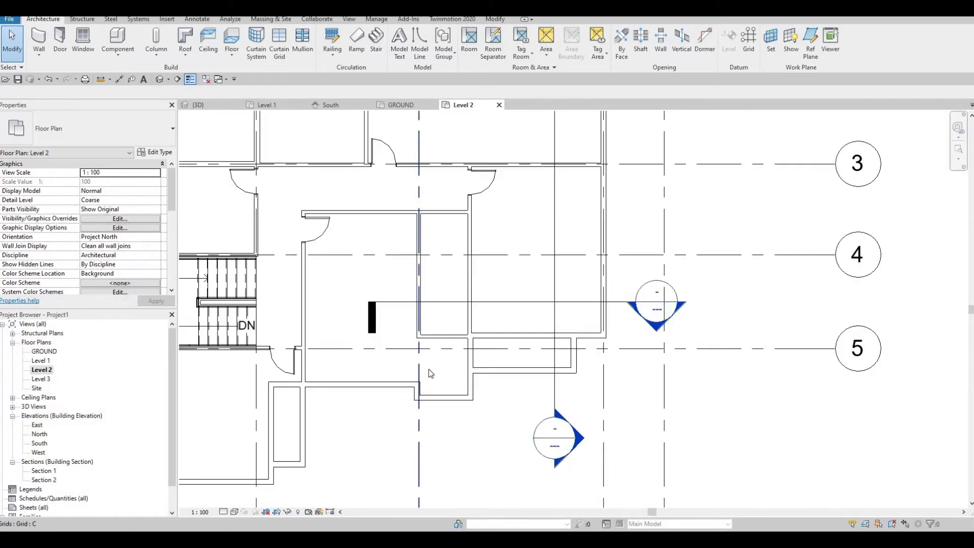
pyautogui.scroll(-2, 437, 377)
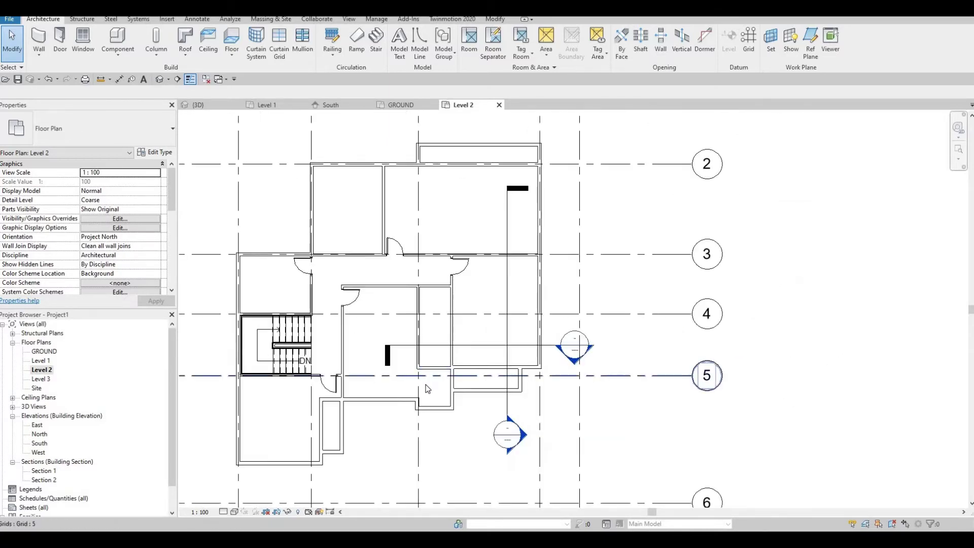
pyautogui.scroll(3, 429, 376)
pyautogui.moveTo(362, 323); pyautogui.dragTo(430, 348, button='middle')
pyautogui.scroll(-2, 355, 323)
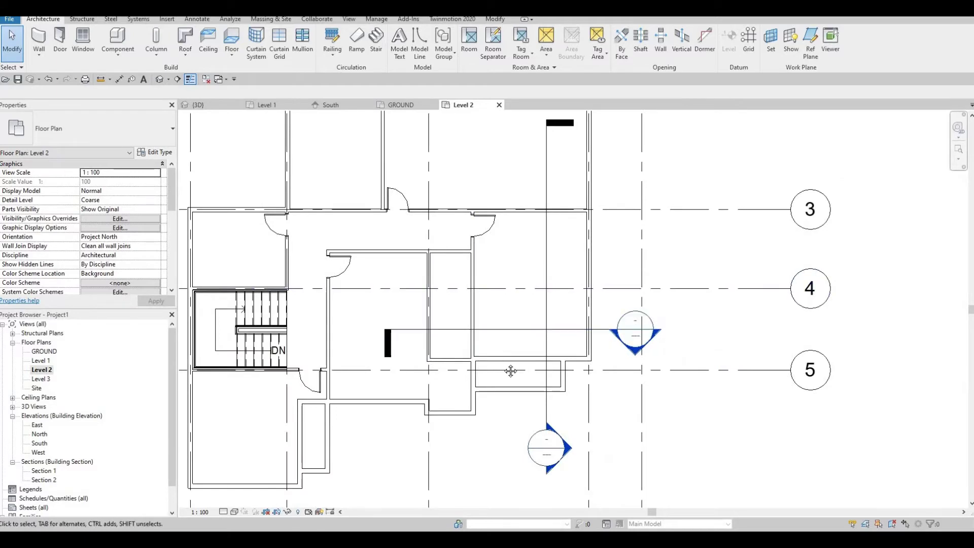
pyautogui.scroll(-2, 511, 371)
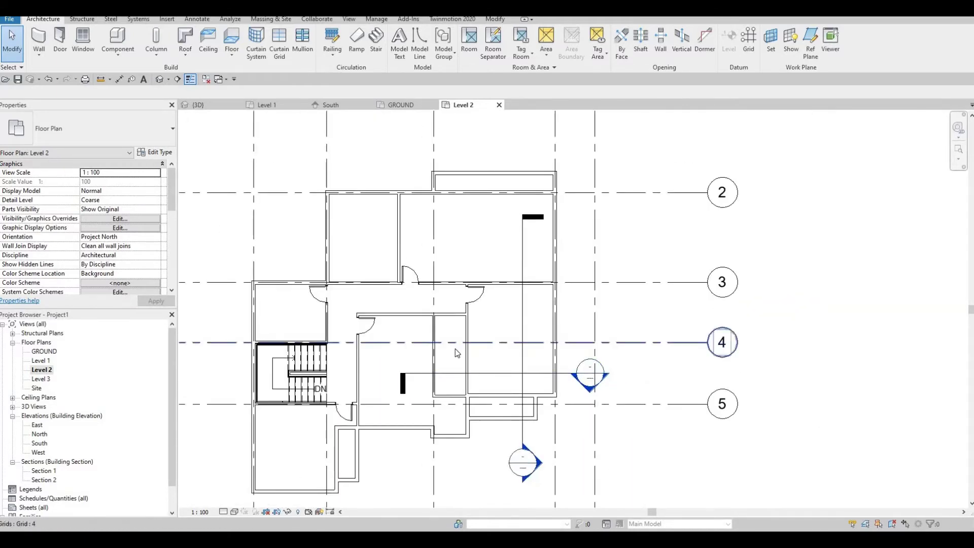
pyautogui.scroll(2, 455, 344)
pyautogui.moveTo(468, 412); pyautogui.dragTo(458, 464, button='middle')
pyautogui.scroll(-1, 450, 391)
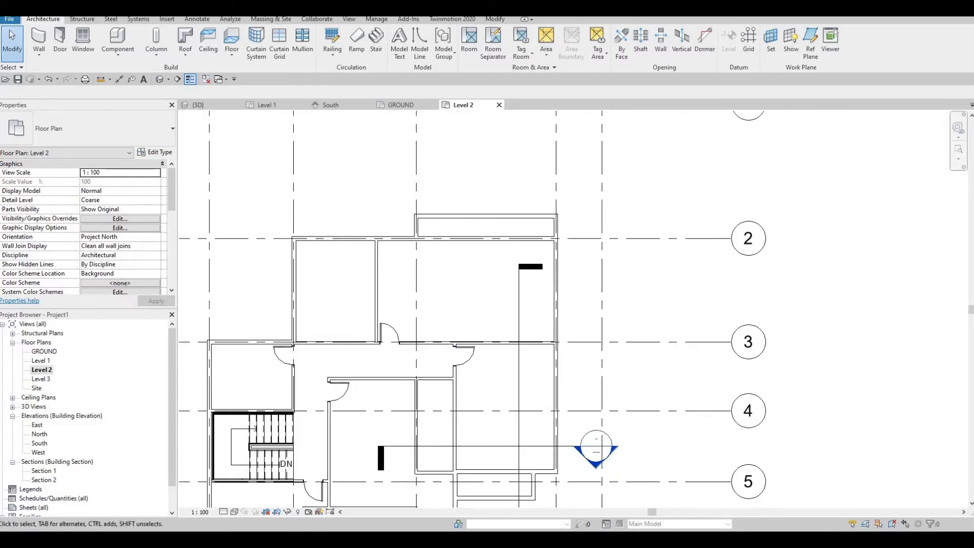
pyautogui.scroll(1, 450, 390)
pyautogui.scroll(-1, 284, 261)
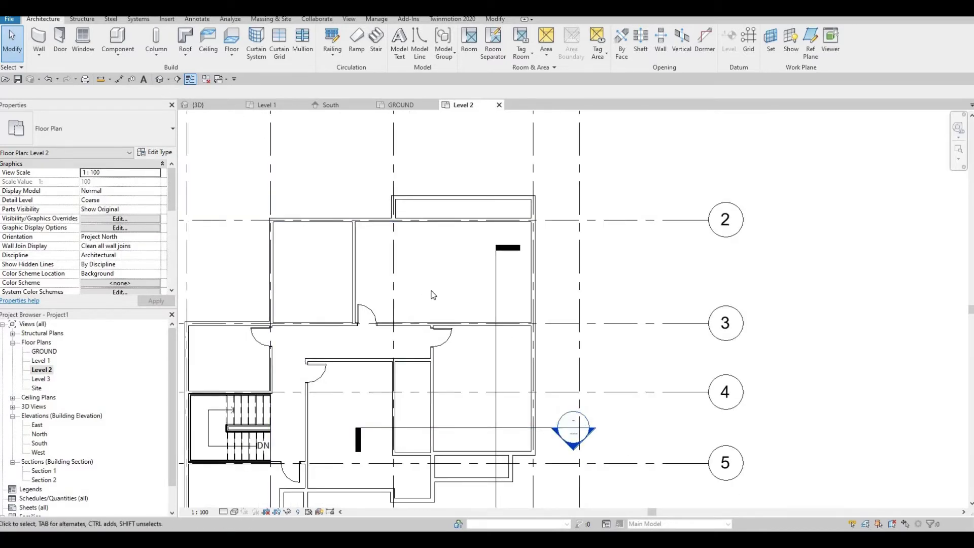
# - Place a 700 x 2000mm single-panel interior wood door in the narrow room's right wall, about 500 mm from its lower wall
pyautogui.press('d')
pyautogui.press('r')
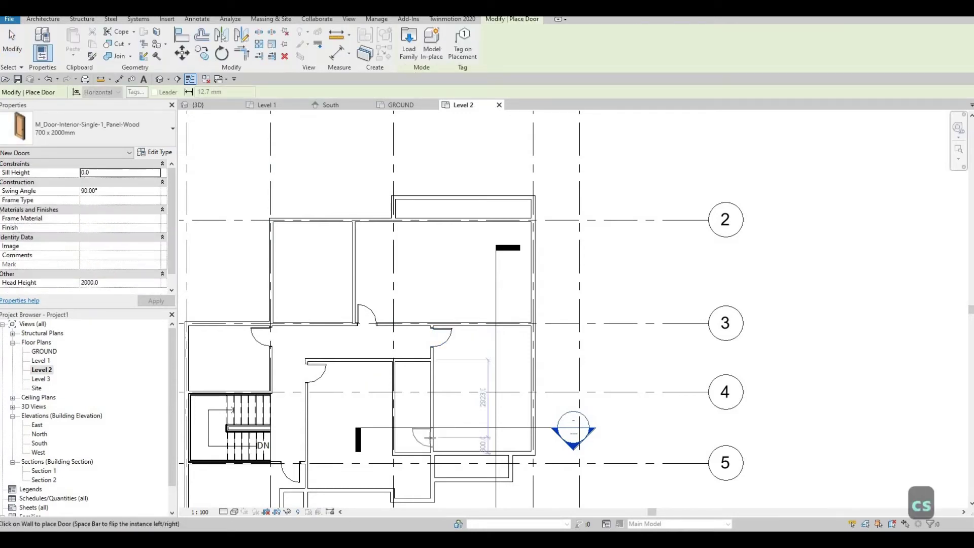
pyautogui.press('Escape')
pyautogui.press('Escape')
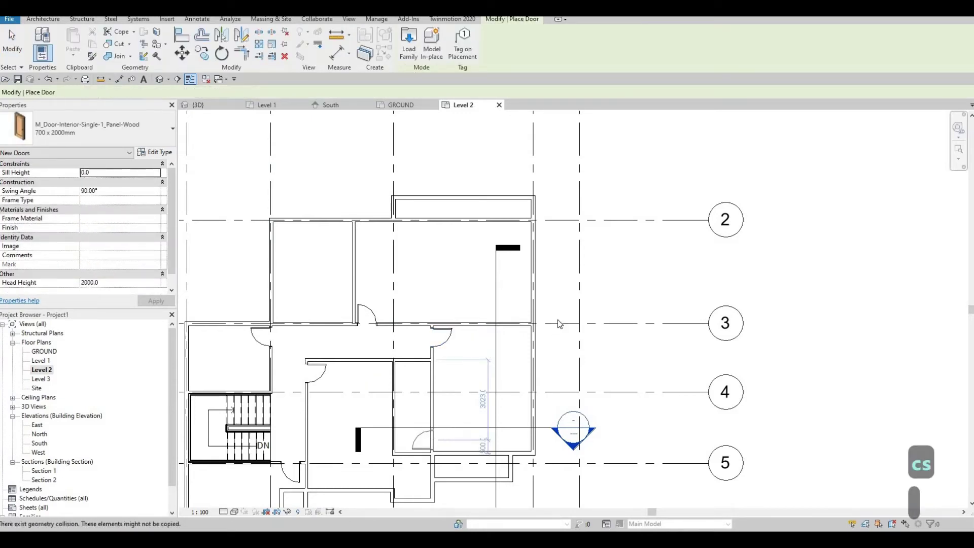
# - Set the outer wall of the projection above grid 2 to 1000 mm from that grid
pyautogui.scroll(-2, 553, 363)
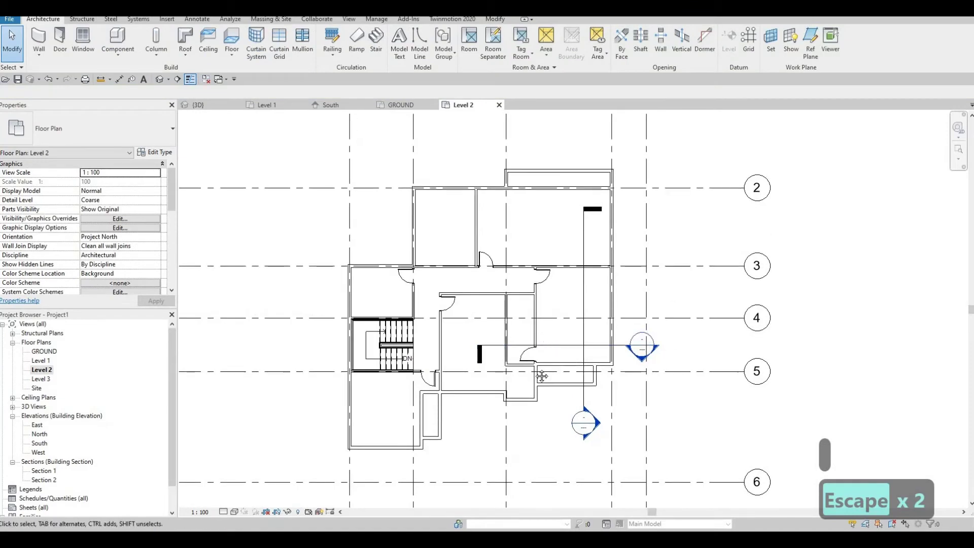
pyautogui.moveTo(534, 271); pyautogui.dragTo(511, 347, button='middle')
pyautogui.press('Escape')
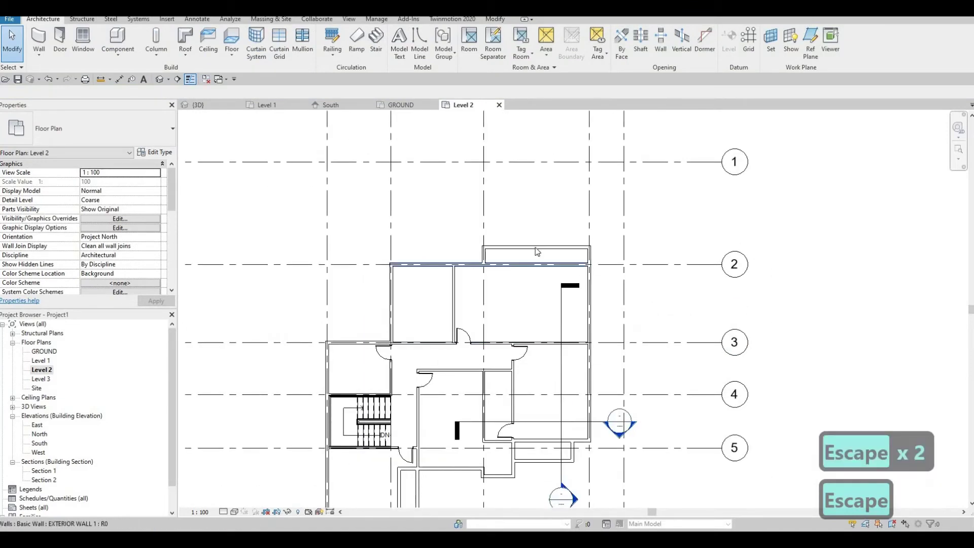
pyautogui.click(588, 256)
pyautogui.scroll(1, 621, 264)
pyautogui.click(616, 256)
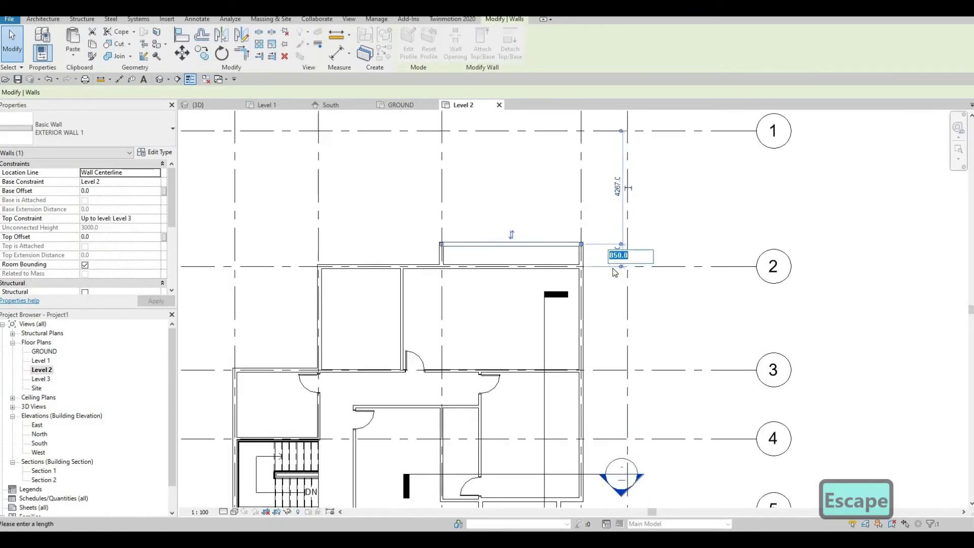
pyautogui.write('1000')
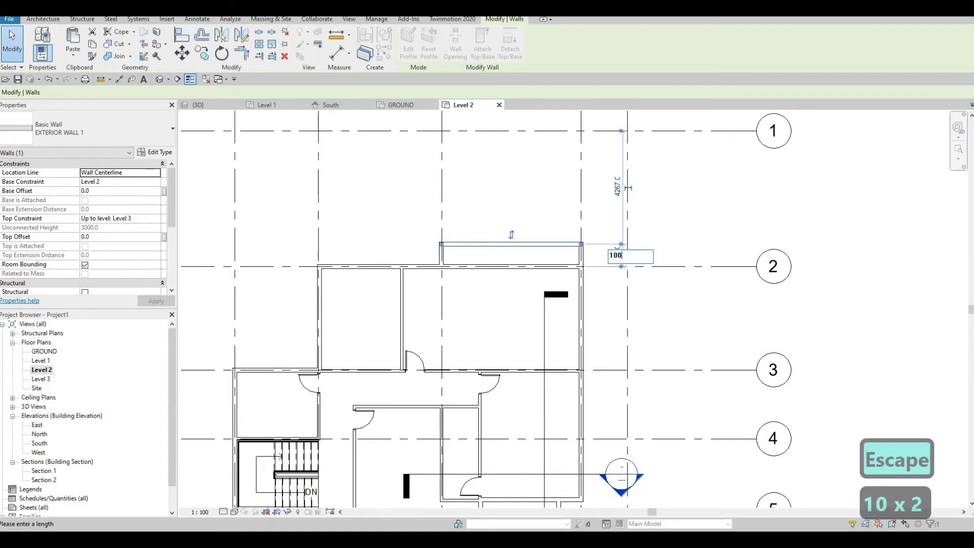
pyautogui.press('Return')
pyautogui.press('Escape')
pyautogui.press('Escape')
pyautogui.press('Escape')
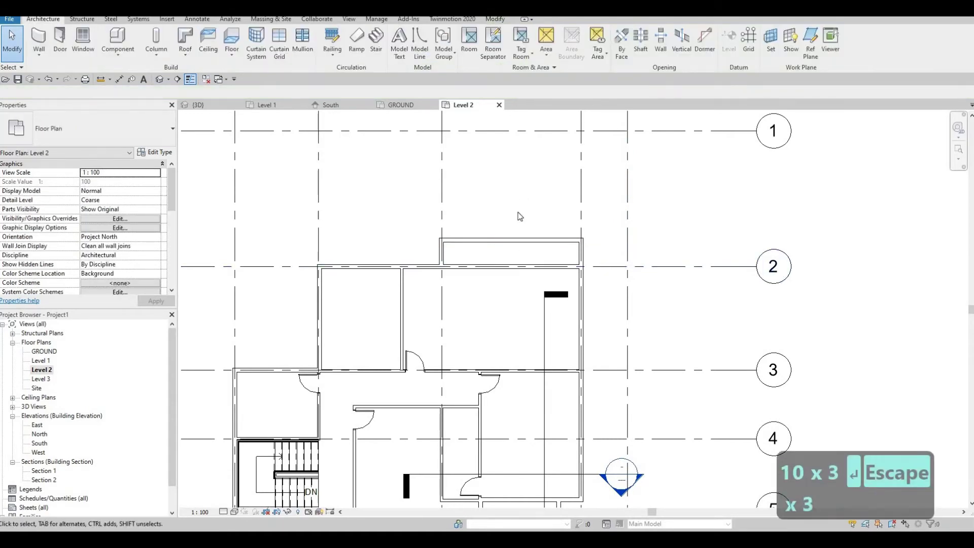
# - Review the Level 2 layout, checking the exterior walls and projections around grid 5
pyautogui.scroll(-1, 529, 413)
pyautogui.moveTo(530, 500); pyautogui.dragTo(534, 399, button='middle')
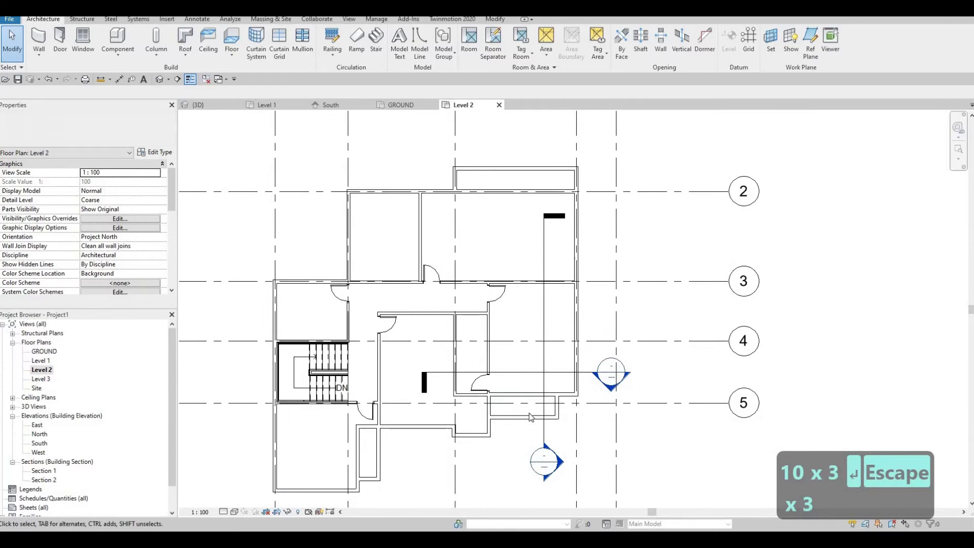
pyautogui.click(486, 416)
pyautogui.scroll(1, 536, 409)
pyautogui.press('Escape')
pyautogui.scroll(-2, 308, 475)
pyautogui.moveTo(307, 475); pyautogui.dragTo(400, 409, button='middle')
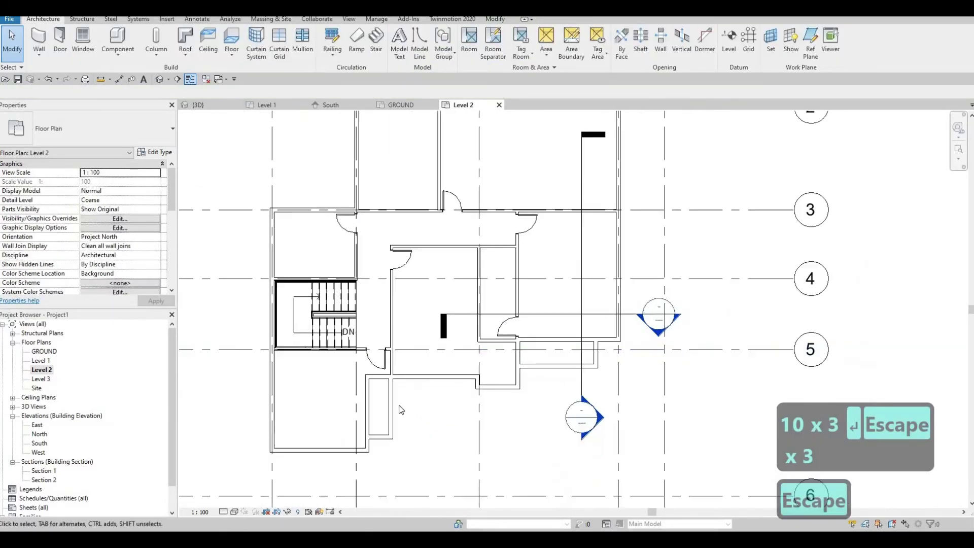
pyautogui.moveTo(508, 356); pyautogui.dragTo(540, 365, button='middle')
pyautogui.scroll(-1, 530, 365)
pyautogui.press('Escape')
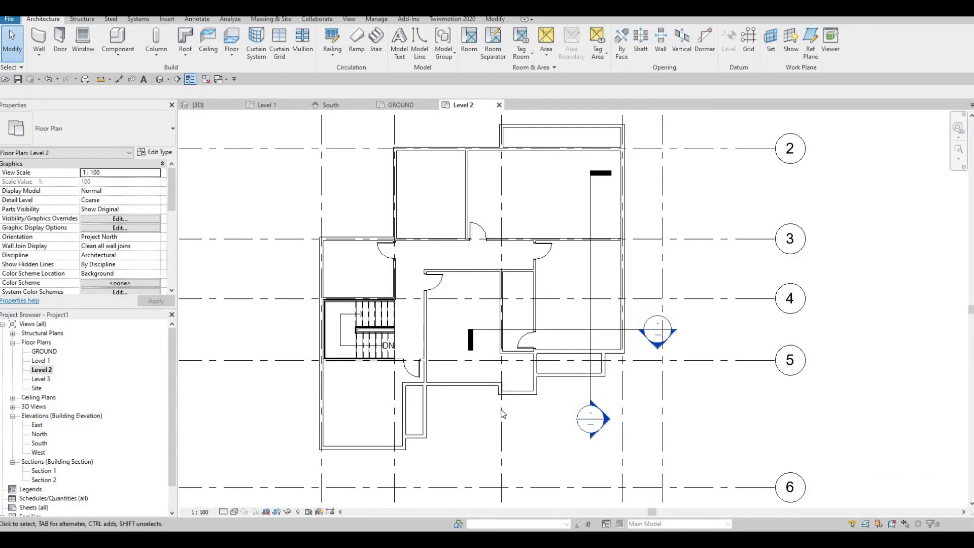
pyautogui.scroll(3, 502, 413)
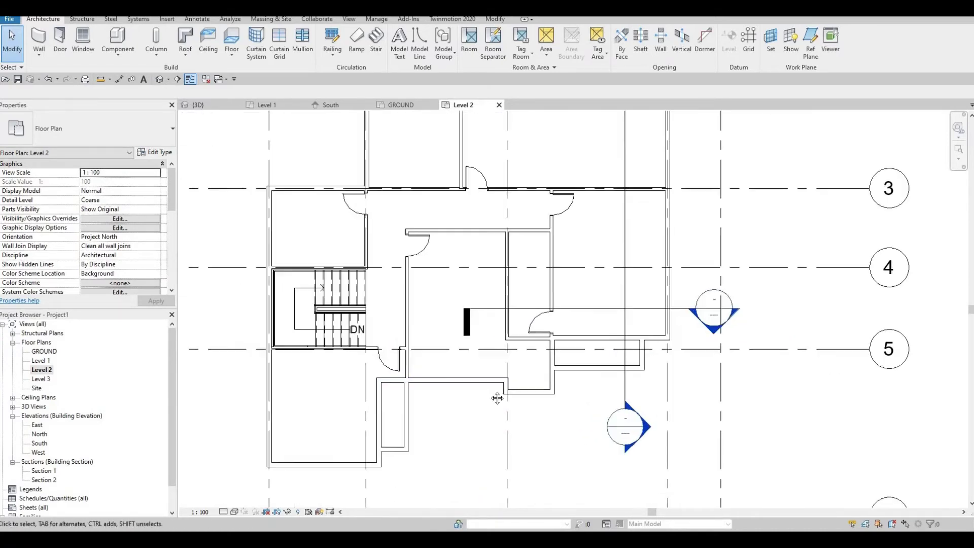
pyautogui.moveTo(497, 398); pyautogui.dragTo(512, 396, button='middle')
pyautogui.scroll(-2, 545, 361)
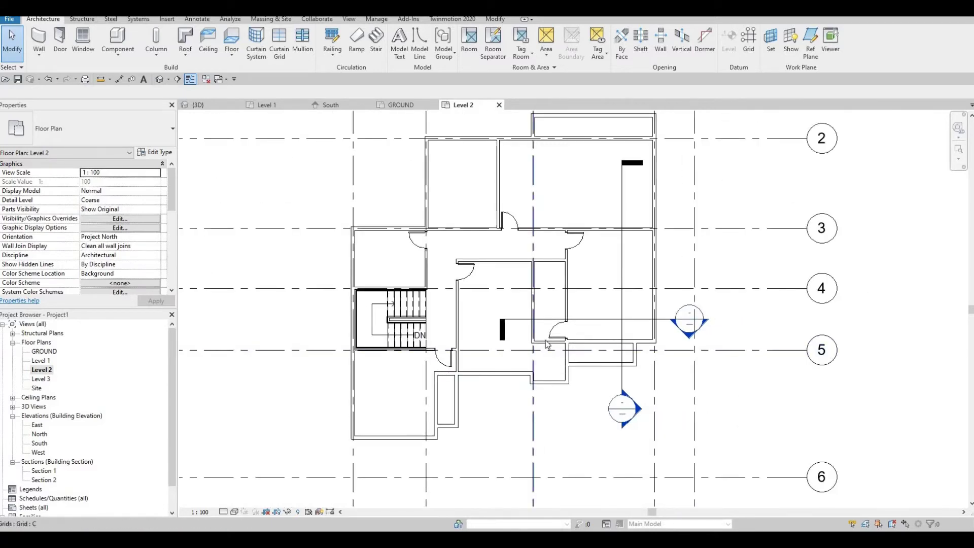
pyautogui.moveTo(502, 403); pyautogui.dragTo(516, 357, button='middle')
pyautogui.moveTo(506, 391); pyautogui.dragTo(501, 403, button='middle')
pyautogui.moveTo(513, 370); pyautogui.dragTo(498, 406, button='middle')
# - Set the Level 2 plan's underlay base level to Level 1
pyautogui.scroll(-5, 53, 209)
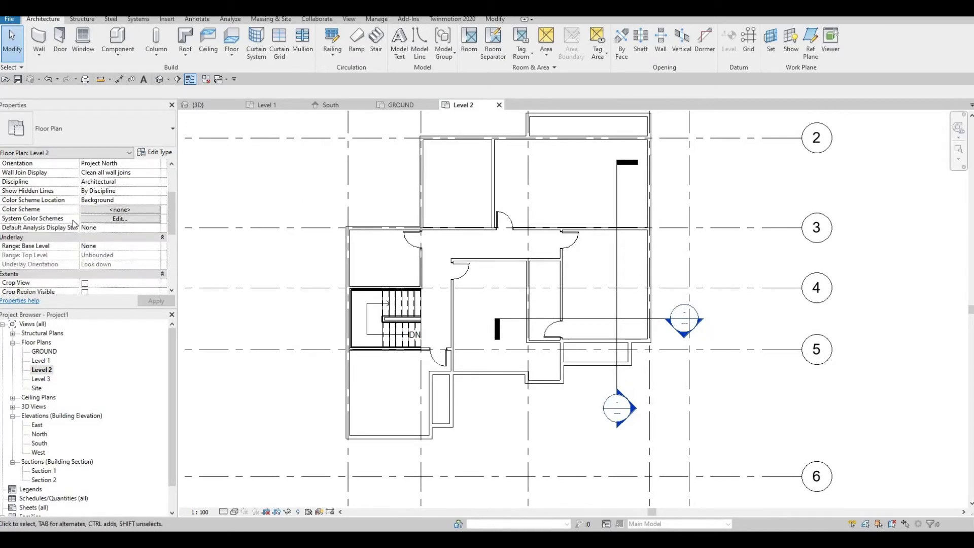
pyautogui.scroll(-6, 103, 239)
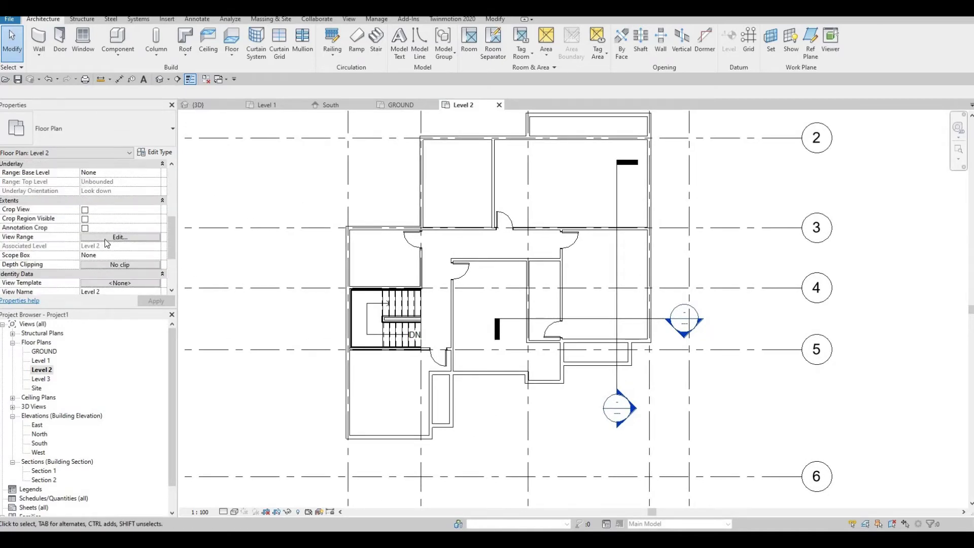
pyautogui.scroll(9, 113, 240)
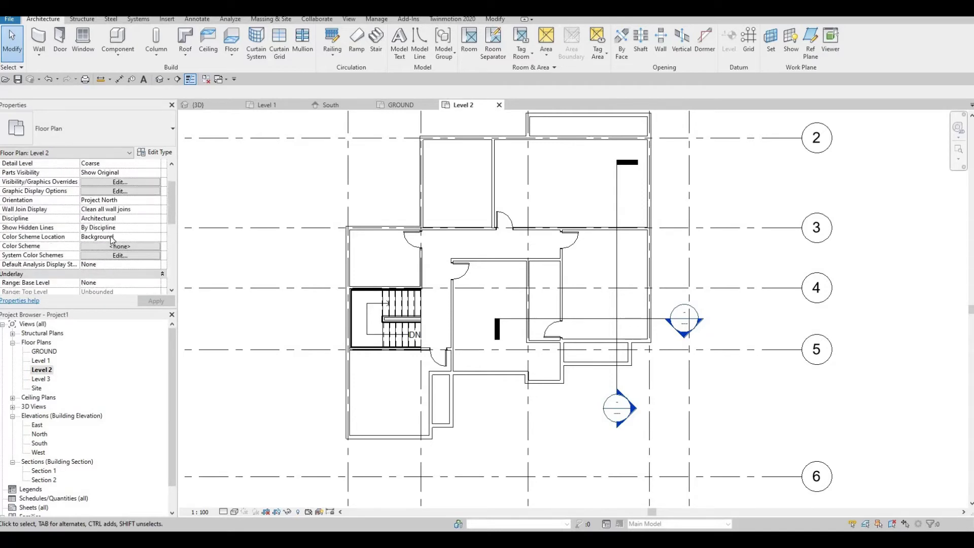
pyautogui.scroll(2, 113, 240)
pyautogui.scroll(-5, 112, 240)
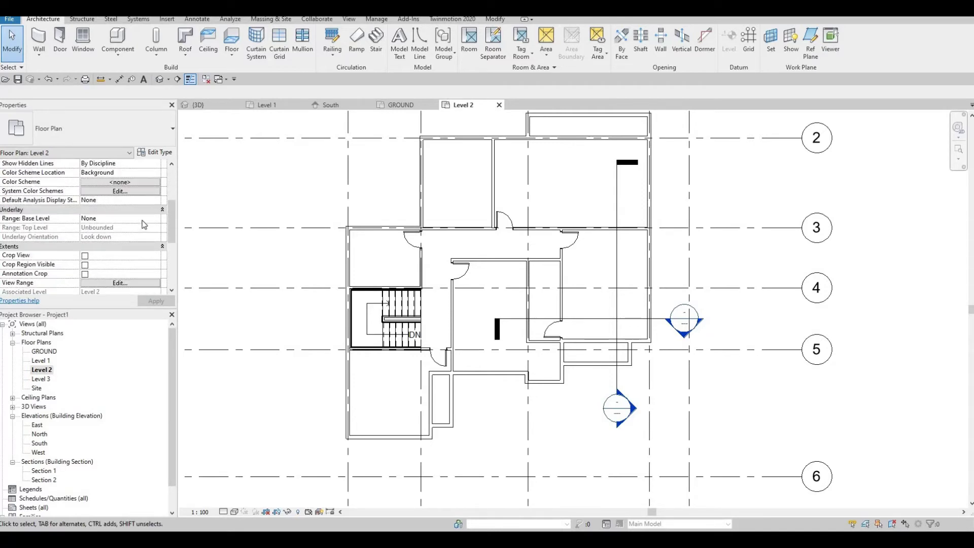
pyautogui.click(152, 219)
pyautogui.click(157, 304)
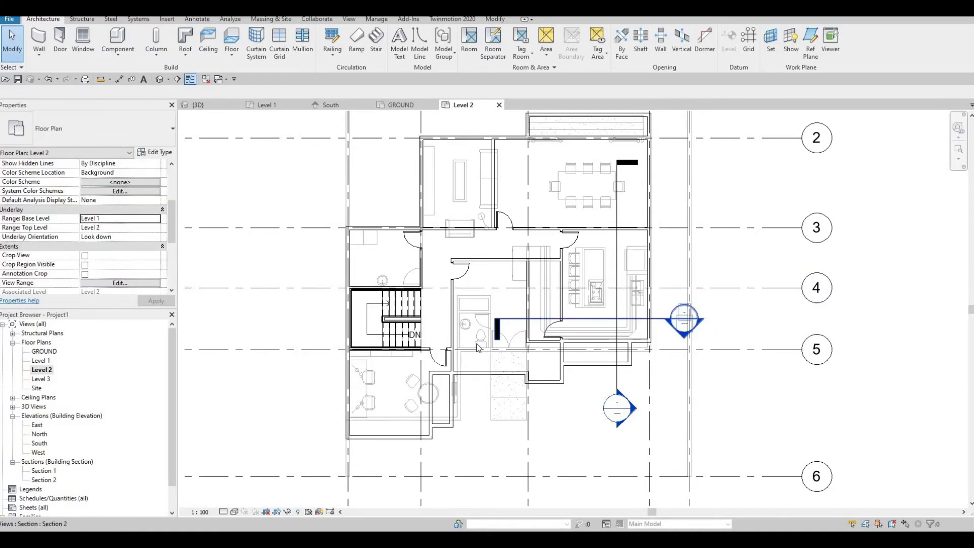
pyautogui.press('Escape')
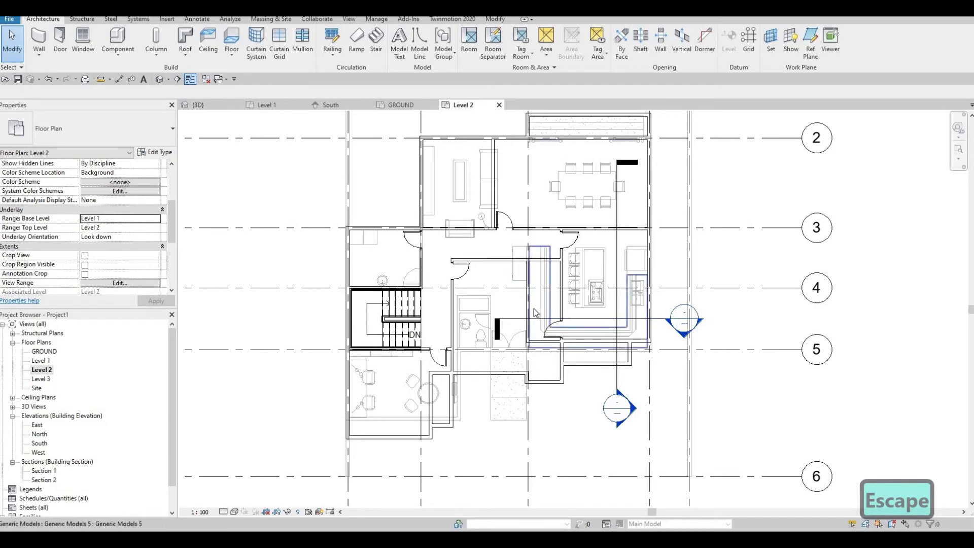
pyautogui.click(475, 338)
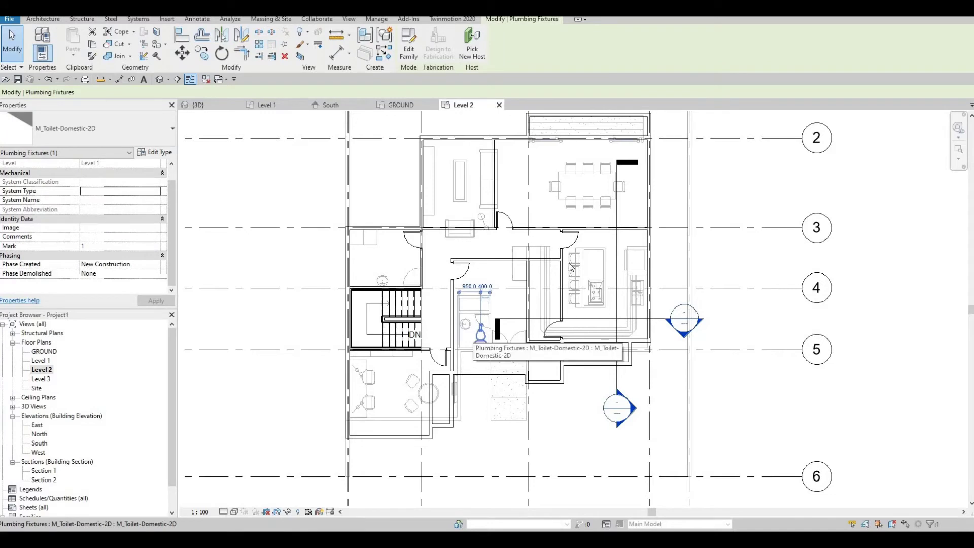
pyautogui.moveTo(533, 297); pyautogui.dragTo(530, 341, button='middle')
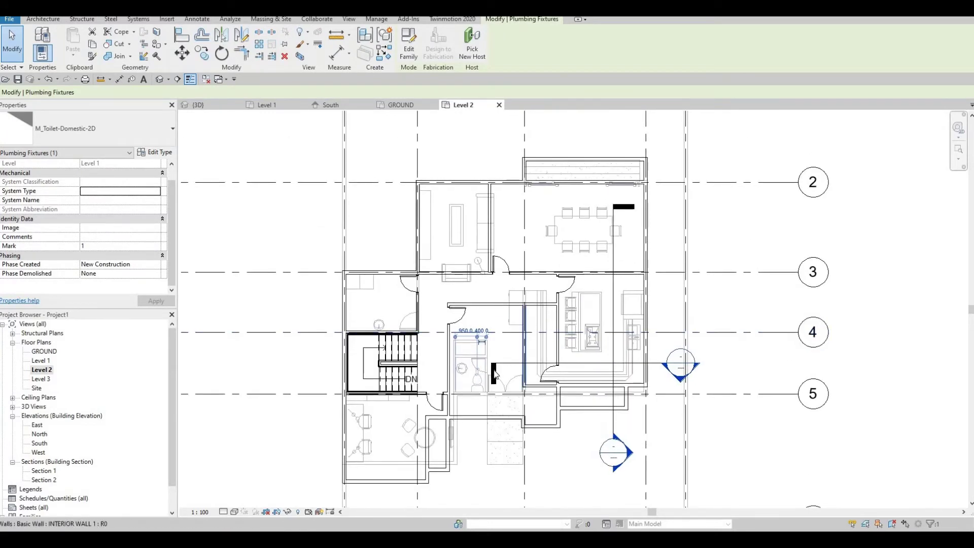
pyautogui.press('Escape')
pyautogui.press('Escape')
# - Create a similar M_Toilet-Domestic-2D from the underlay toilet on the narrow room's left wall, about 1600 mm from its lower wall
pyautogui.click(472, 391)
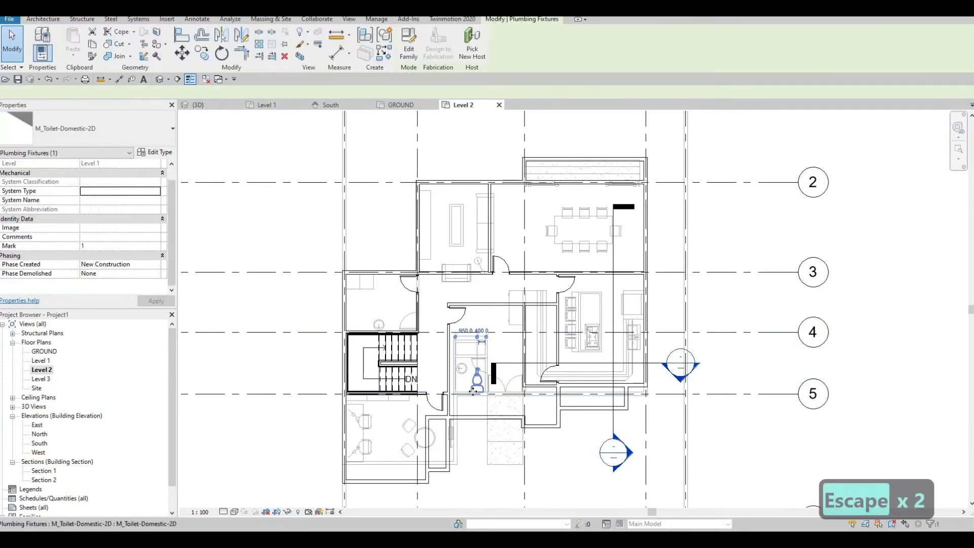
pyautogui.press('c')
pyautogui.press('s')
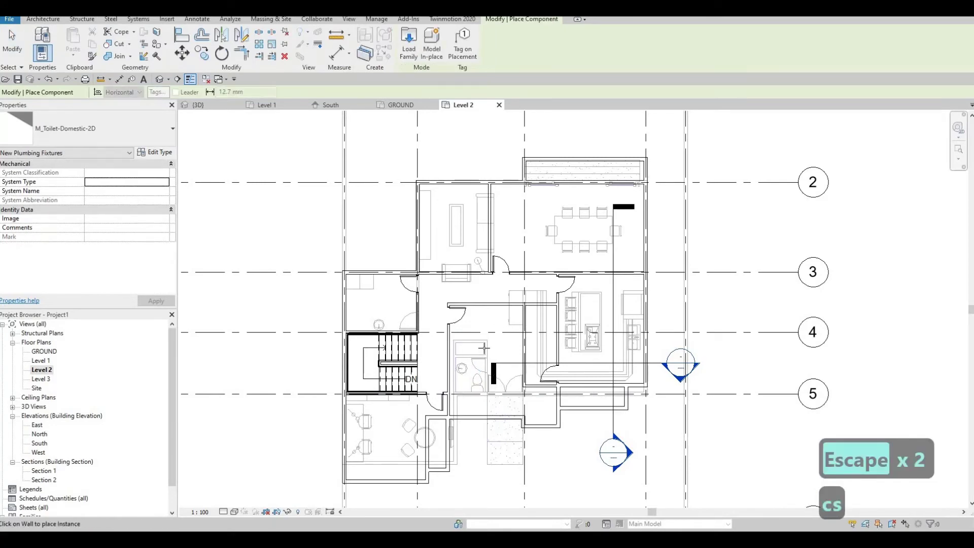
pyautogui.scroll(1, 484, 347)
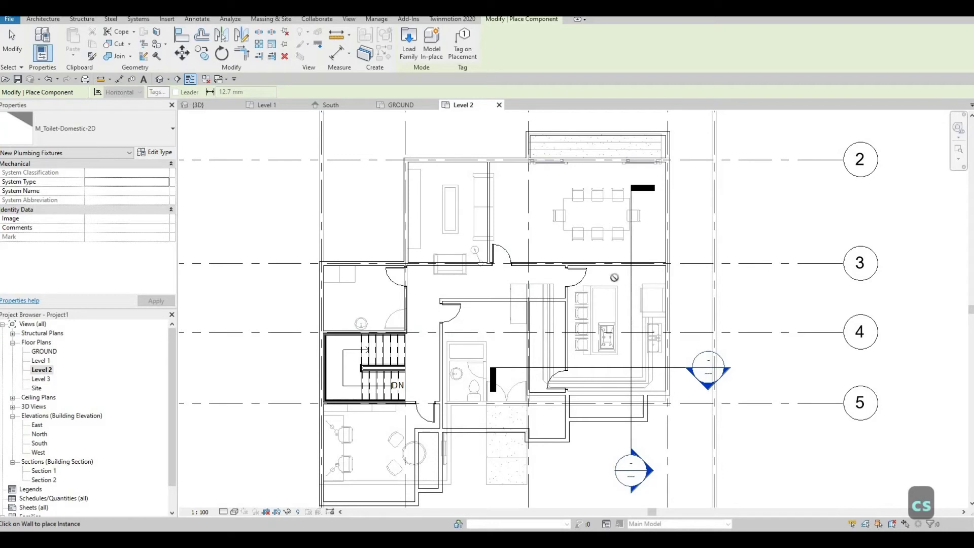
pyautogui.moveTo(591, 242); pyautogui.dragTo(583, 188, button='middle')
pyautogui.scroll(2, 551, 316)
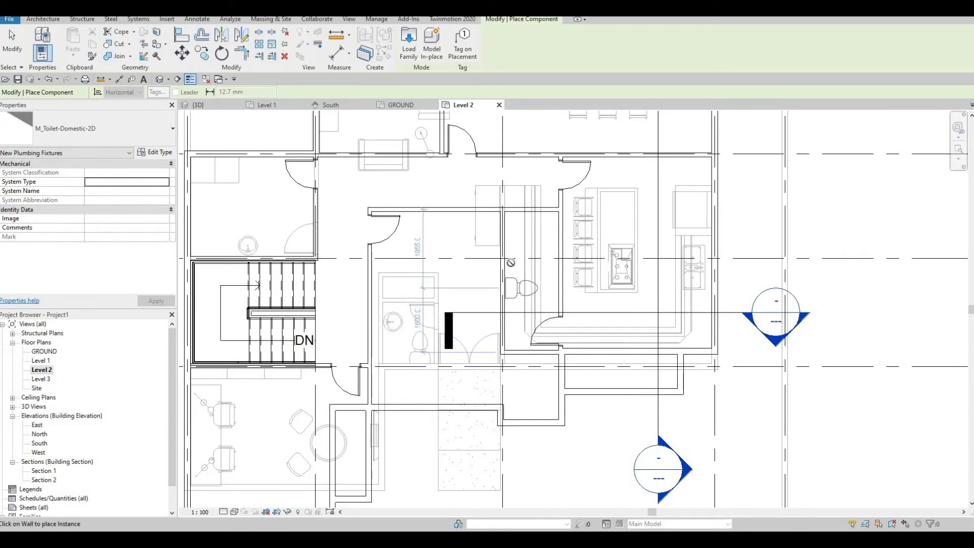
pyautogui.click(503, 247)
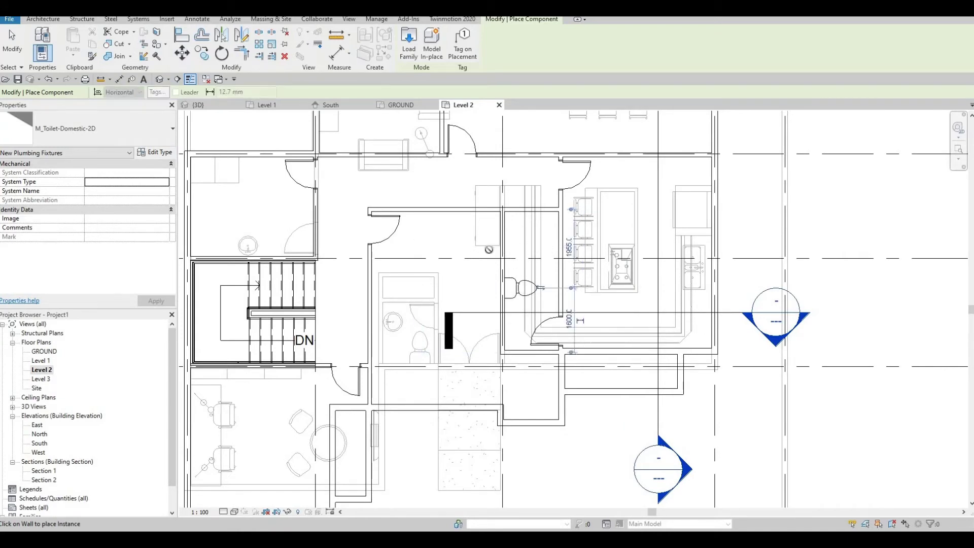
pyautogui.scroll(-2, 600, 278)
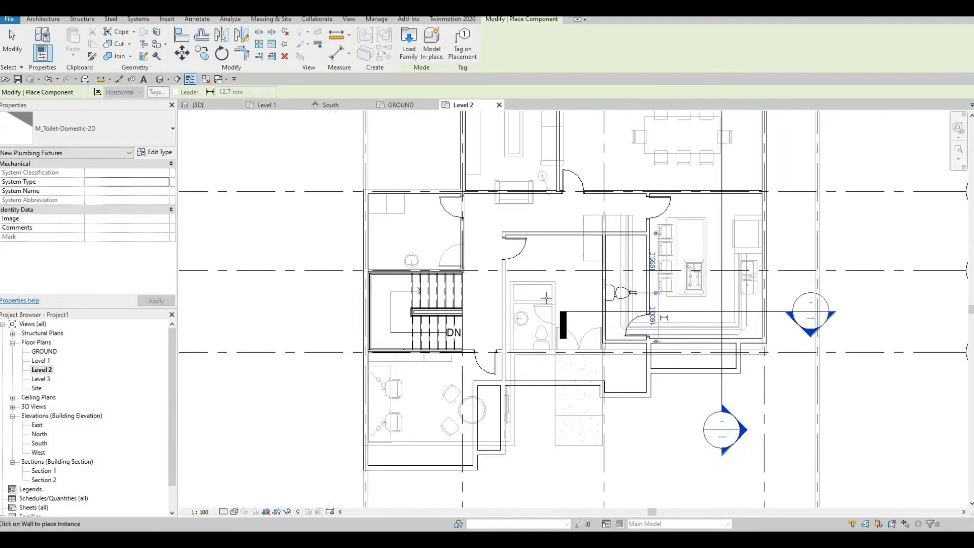
pyautogui.press('Escape')
pyautogui.press('Escape')
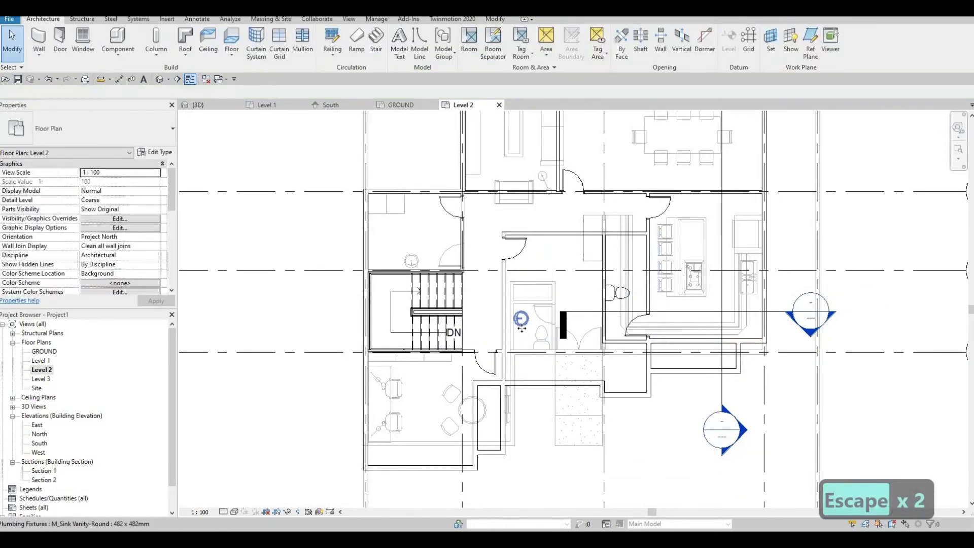
# - Create a similar M_Sink Vanity-Round 482 x 482mm from the underlay sink, placing it below the toilet against the narrow room's left wall
pyautogui.click(522, 318)
pyautogui.press('c')
pyautogui.press('s')
pyautogui.scroll(3, 626, 320)
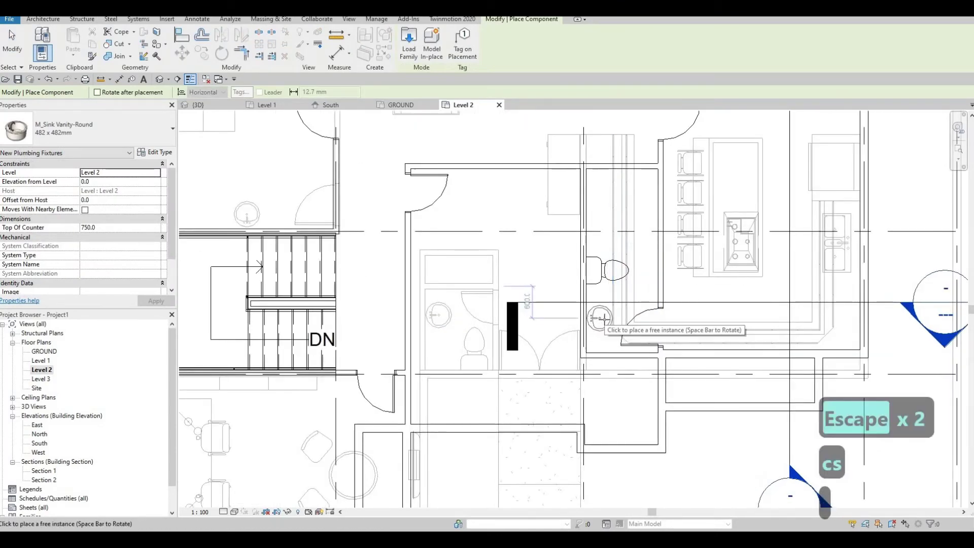
pyautogui.click(602, 319)
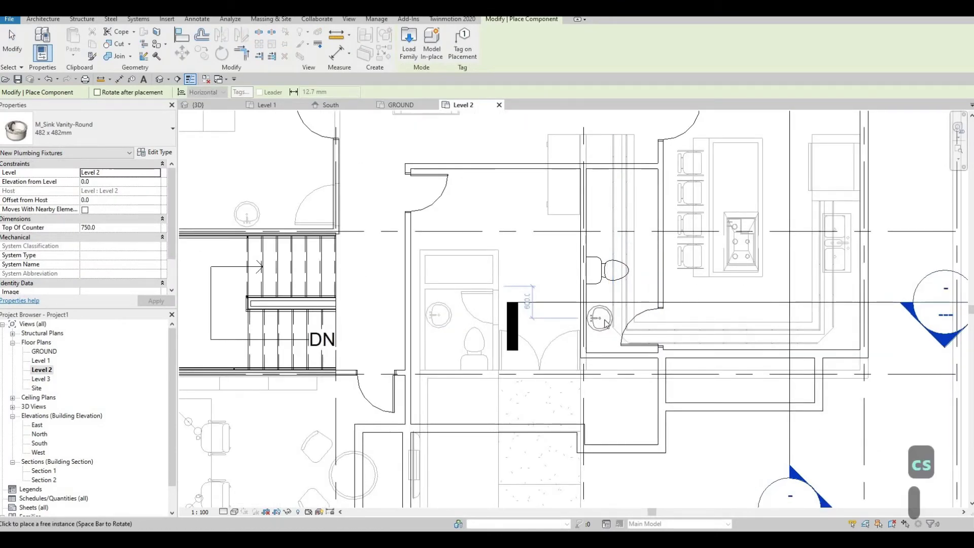
pyautogui.press('Escape')
pyautogui.press('Escape')
pyautogui.press('Escape')
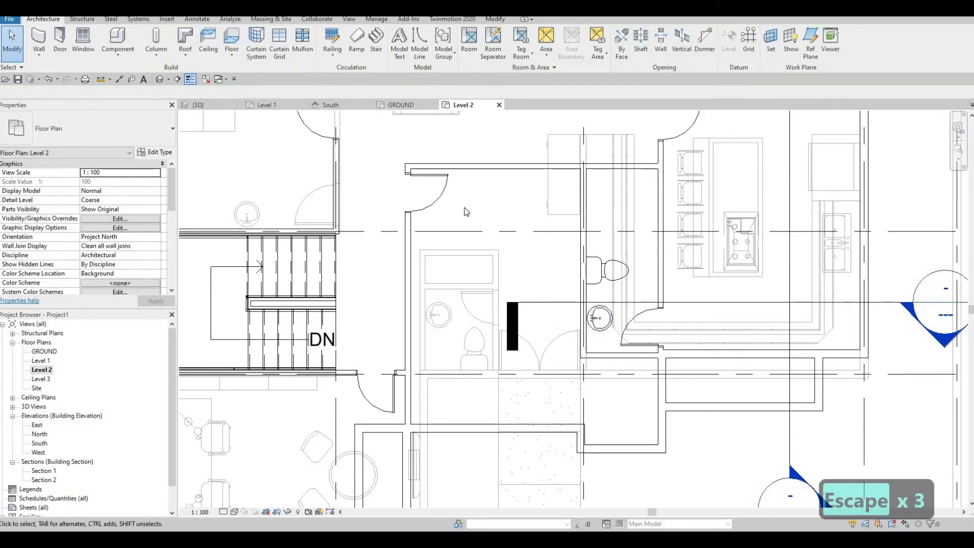
# - Set the Level 2 plan's underlay base level to None
pyautogui.scroll(-3, 484, 251)
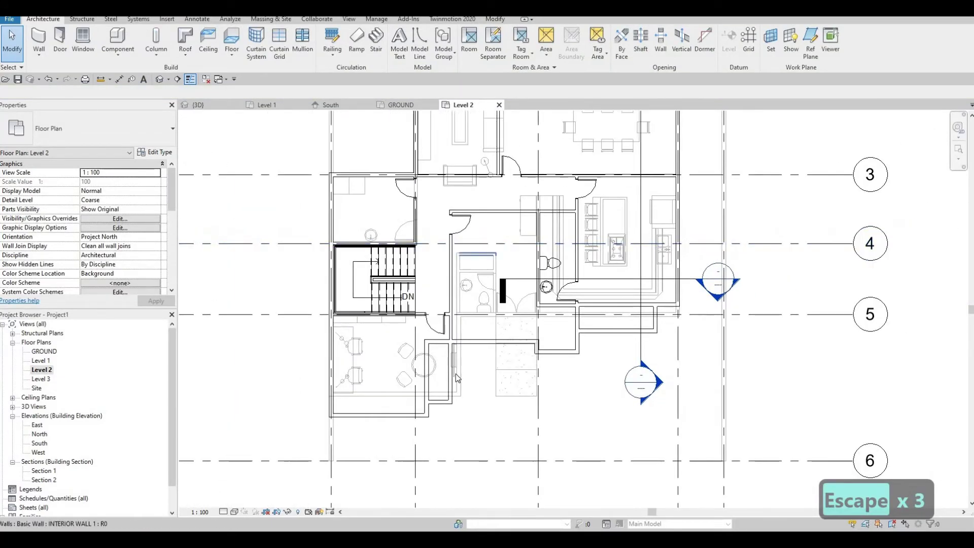
pyautogui.moveTo(479, 289); pyautogui.dragTo(476, 339, button='middle')
pyautogui.press('Escape')
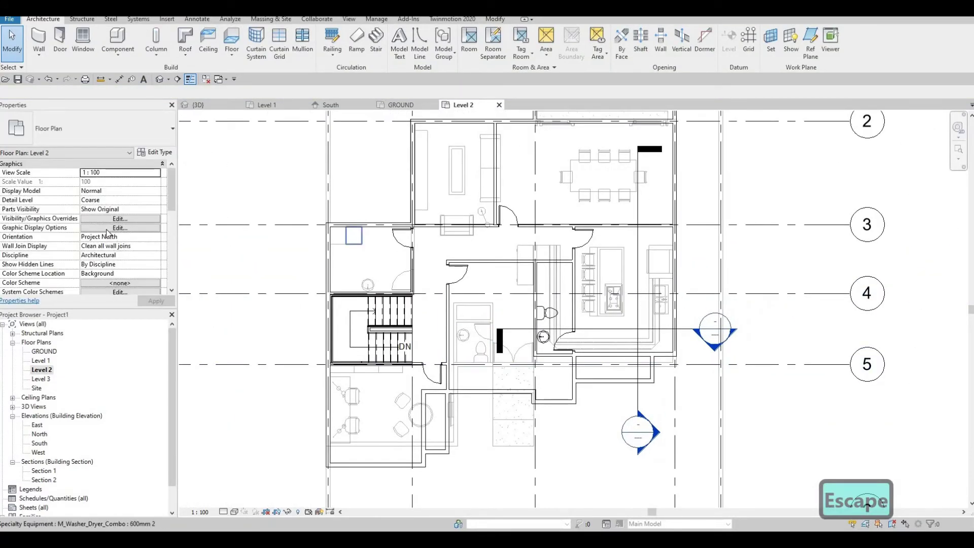
pyautogui.scroll(-8, 108, 233)
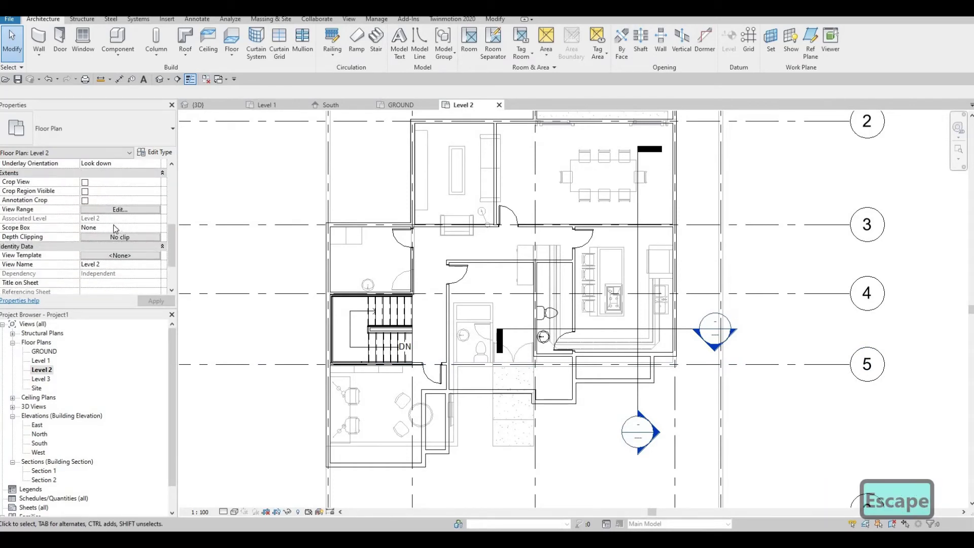
pyautogui.scroll(-1, 114, 240)
pyautogui.scroll(3, 115, 235)
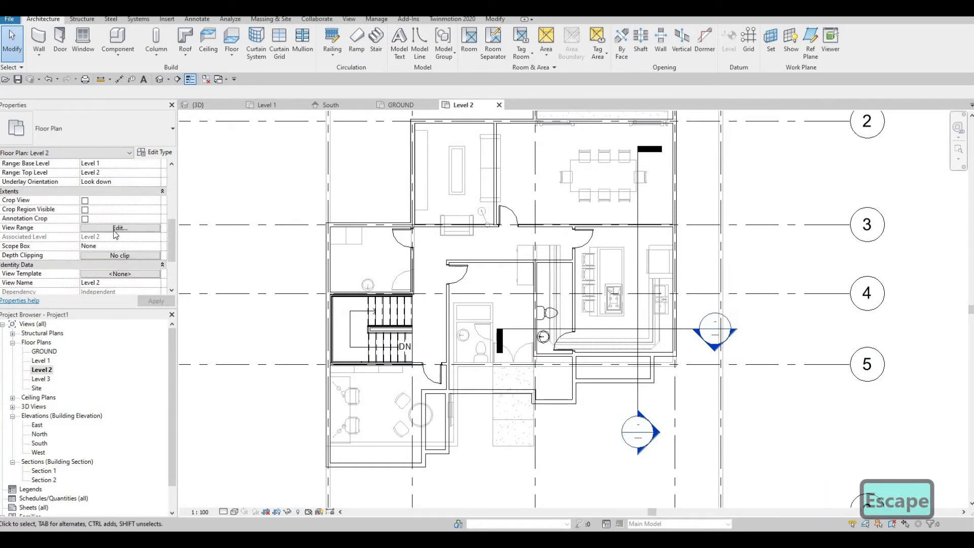
pyautogui.scroll(3, 113, 215)
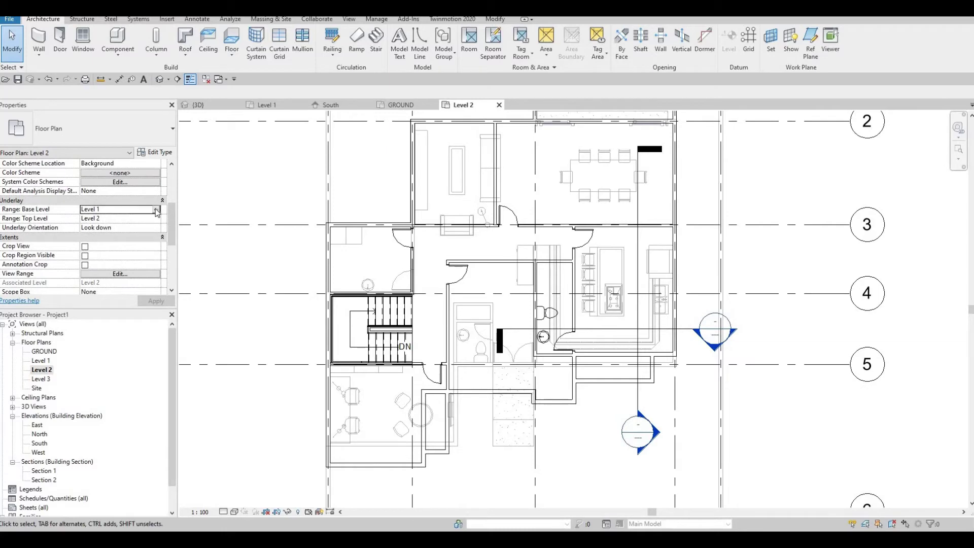
pyautogui.click(94, 209)
pyautogui.click(94, 218)
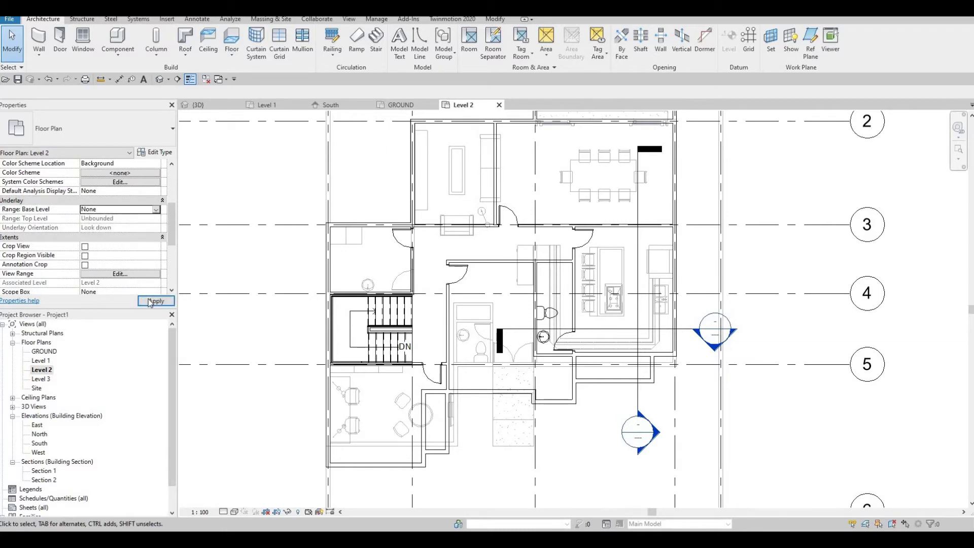
# - Draw an INTERIOR WALL 1 partition from the grid 3 wall to the grid 2 wall, about 1950 mm from the right exterior wall
pyautogui.moveTo(548, 345); pyautogui.dragTo(544, 330, button='middle')
pyautogui.press('Escape')
pyautogui.scroll(-1, 545, 330)
pyautogui.moveTo(568, 241); pyautogui.dragTo(559, 326, button='middle')
pyautogui.scroll(2, 547, 318)
pyautogui.press('Escape')
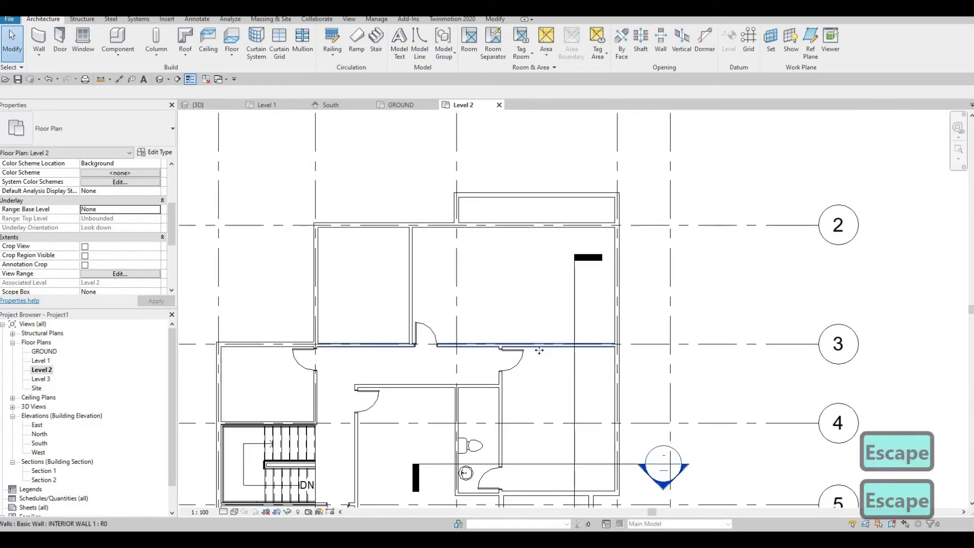
pyautogui.click(568, 336)
pyautogui.press('c')
pyautogui.press('s')
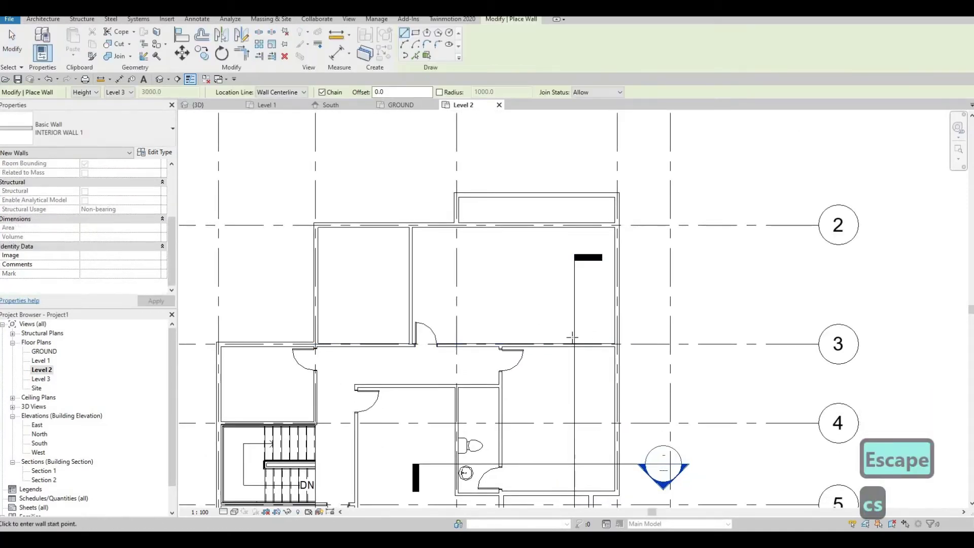
pyautogui.click(557, 345)
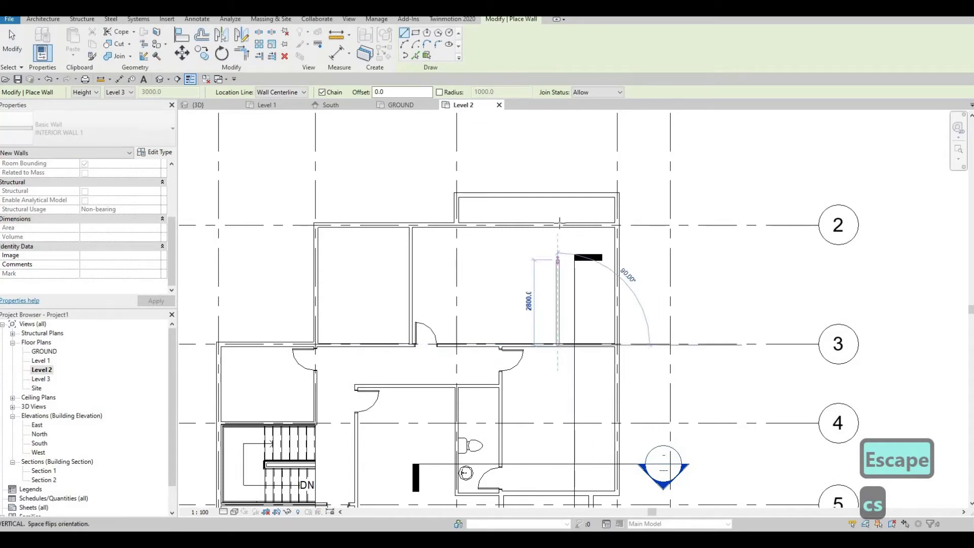
pyautogui.click(558, 223)
pyautogui.press('Escape')
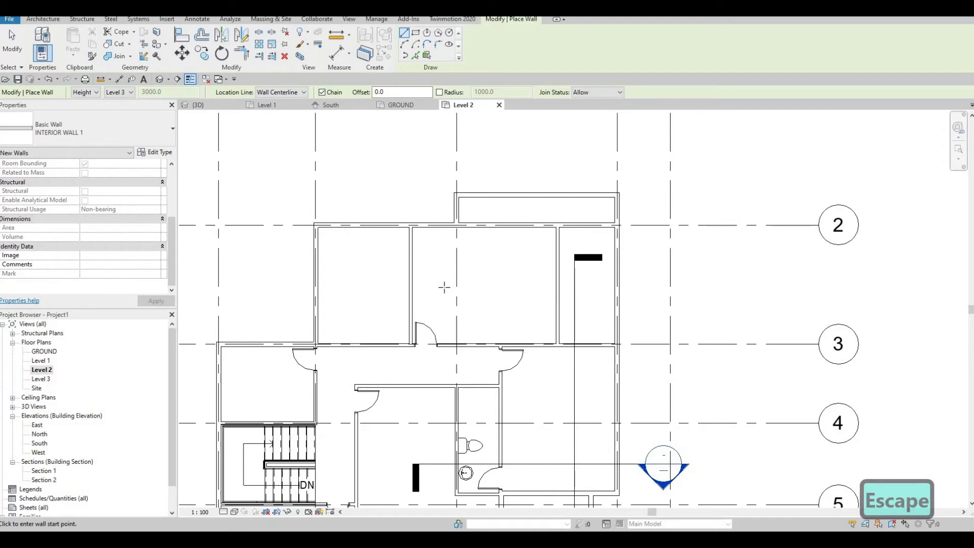
pyautogui.press('F1')
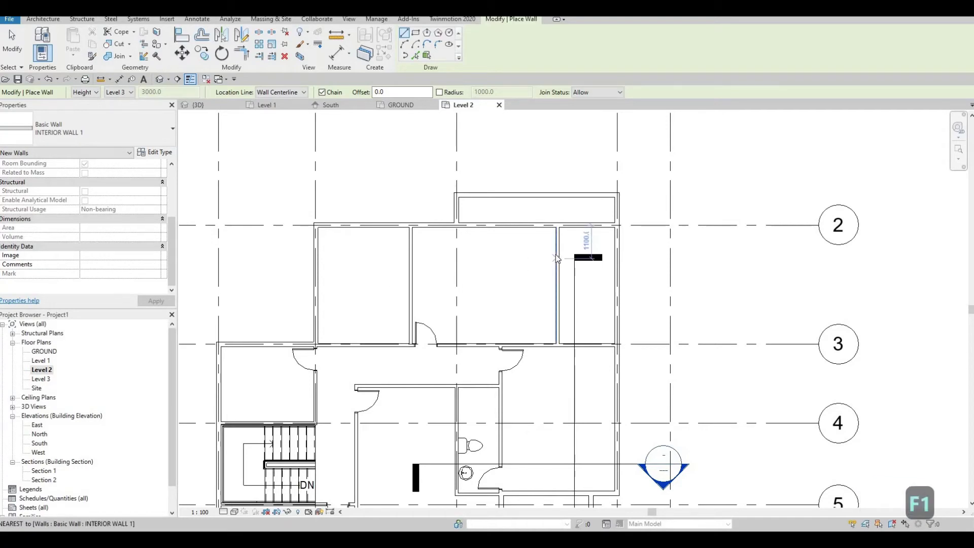
pyautogui.press('Escape')
# - Set the new partition's distance from the right exterior wall to 2700 mm
pyautogui.click(557, 255)
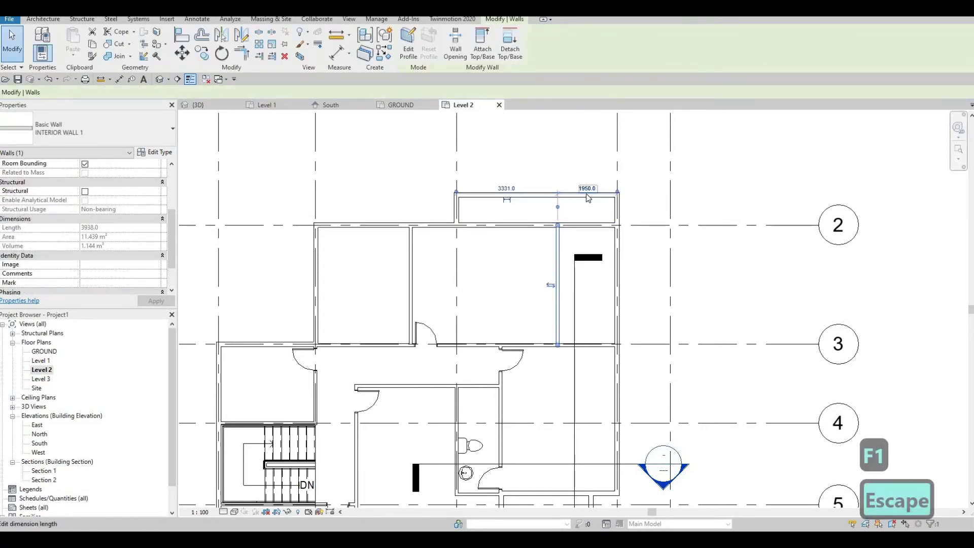
pyautogui.click(587, 189)
pyautogui.write('2')
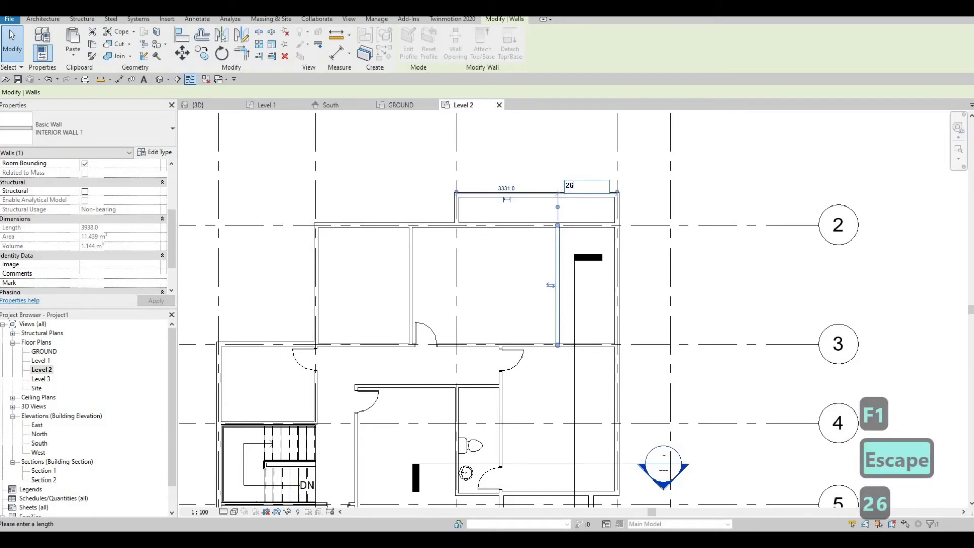
pyautogui.write('6')
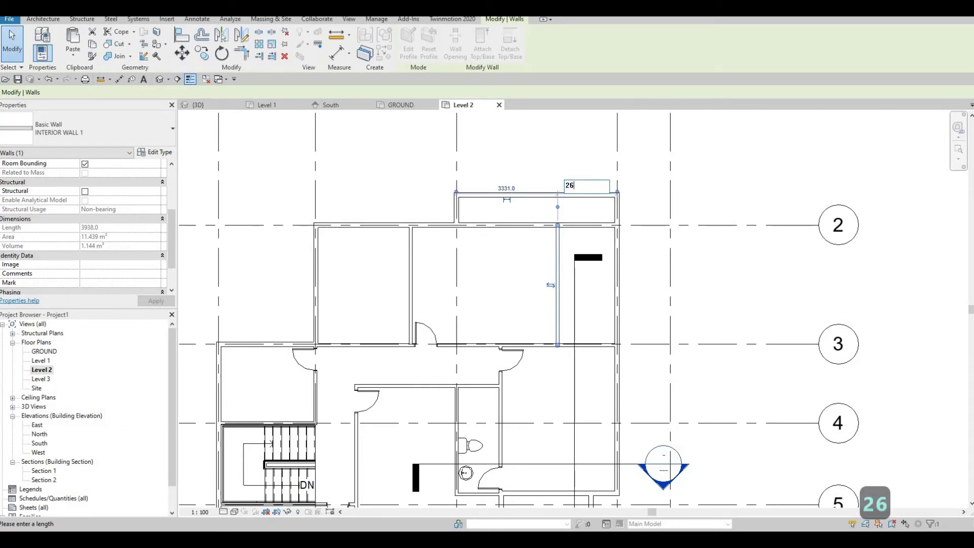
pyautogui.press('BackSpace')
pyautogui.write('700')
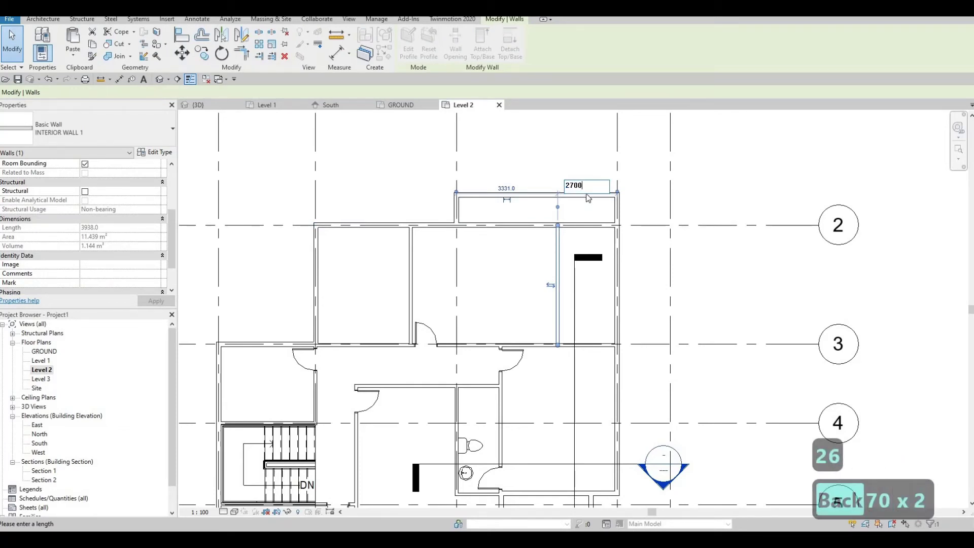
pyautogui.press('Return')
pyautogui.press('Escape')
pyautogui.press('Escape')
# - Examine the rooms between grids 2 and 3 and the projection above grid 2
pyautogui.scroll(1, 545, 266)
pyautogui.moveTo(545, 266); pyautogui.dragTo(552, 307, button='middle')
pyautogui.scroll(-1, 553, 307)
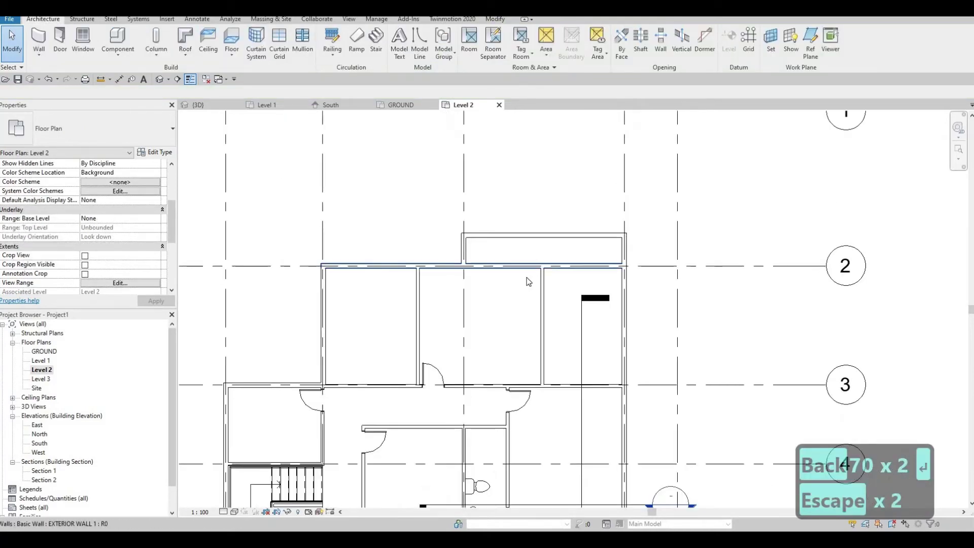
pyautogui.scroll(1, 526, 278)
pyautogui.scroll(-1, 499, 271)
pyautogui.moveTo(508, 251); pyautogui.dragTo(507, 232, button='middle')
pyautogui.scroll(1, 507, 230)
pyautogui.scroll(-1, 507, 230)
pyautogui.moveTo(512, 268); pyautogui.dragTo(524, 229, button='middle')
pyautogui.scroll(1, 524, 228)
pyautogui.scroll(-2, 503, 231)
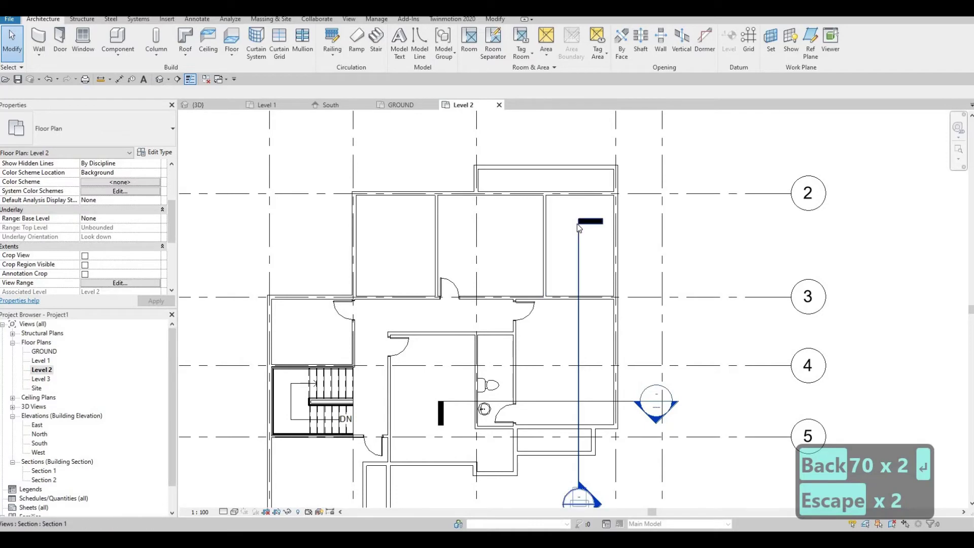
pyautogui.moveTo(561, 252); pyautogui.dragTo(555, 275, button='middle')
pyautogui.scroll(-1, 552, 274)
# - Shorten the exterior wall on grid 2 so its right end stops at the new partition, about 7300 mm long
pyautogui.scroll(4, 539, 235)
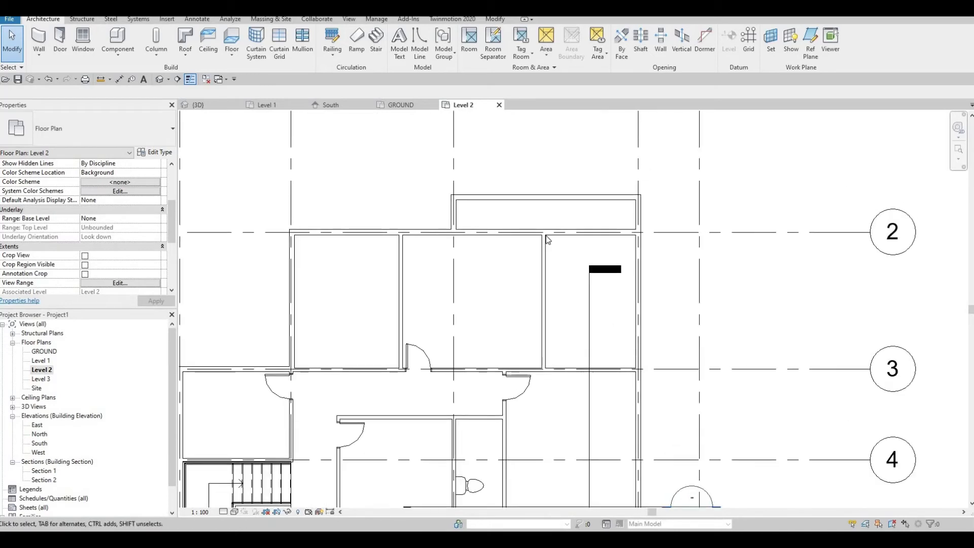
pyautogui.click(640, 237)
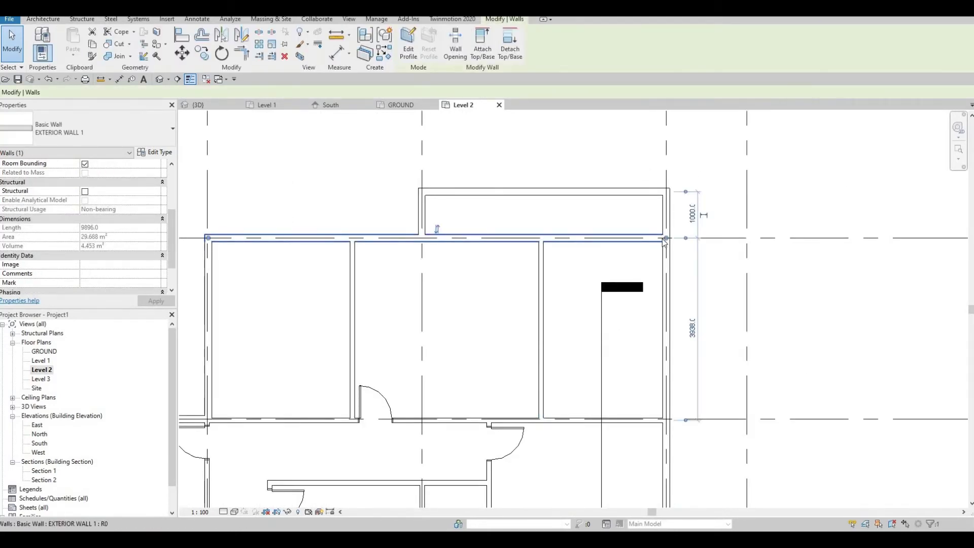
pyautogui.moveTo(664, 239); pyautogui.dragTo(546, 239)
pyautogui.press('Escape')
pyautogui.press('Escape')
pyautogui.click(531, 238)
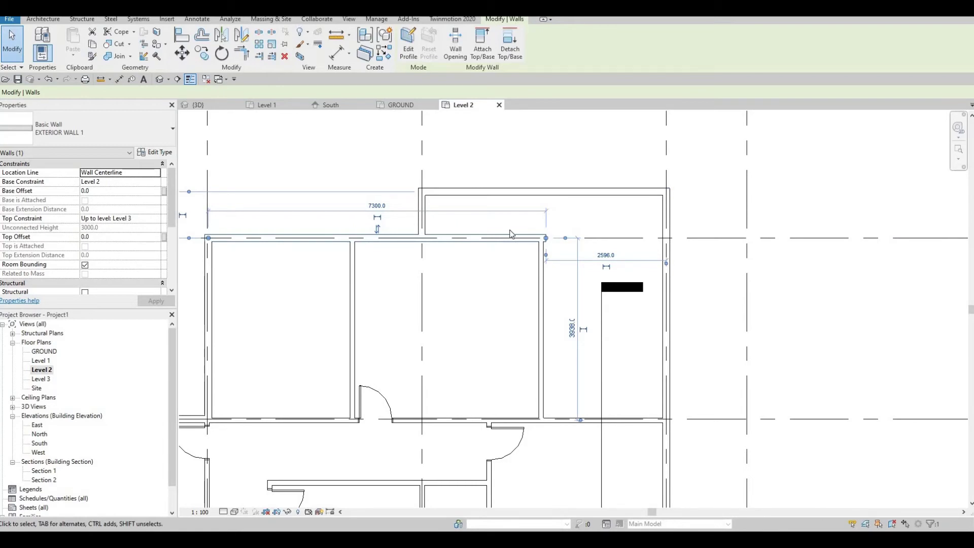
pyautogui.press('Escape')
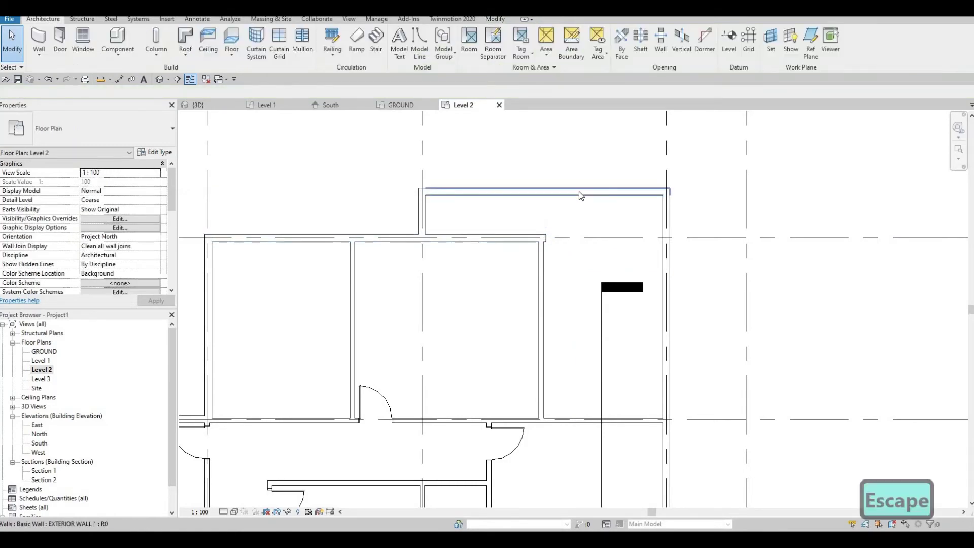
# - Draw a 500 mm EXTERIOR WALL 1 stub down from the projection's outer wall, roughly in line with the new partition
pyautogui.click(579, 191)
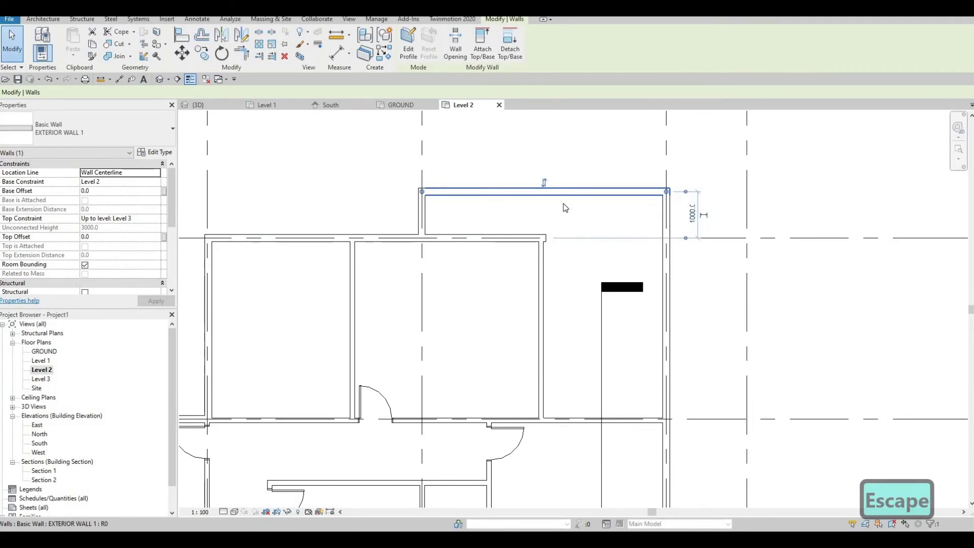
pyautogui.press('c')
pyautogui.press('s')
pyautogui.click(544, 192)
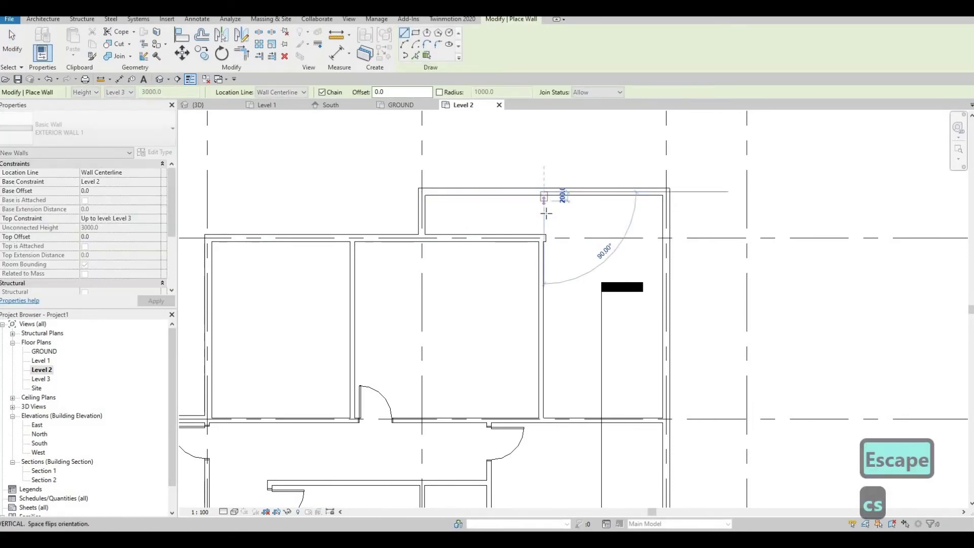
pyautogui.click(545, 215)
pyautogui.press('Escape')
pyautogui.press('Escape')
pyautogui.press('Escape')
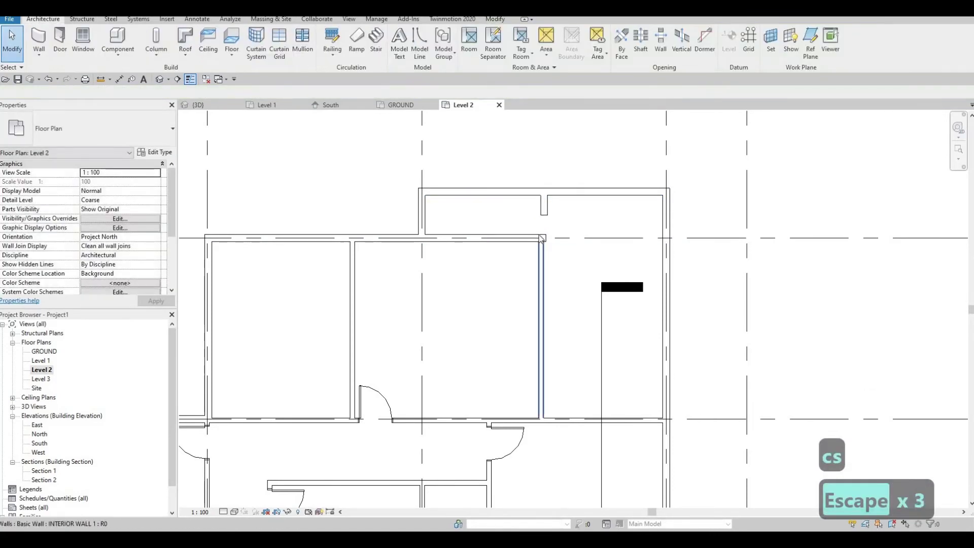
pyautogui.press('Escape')
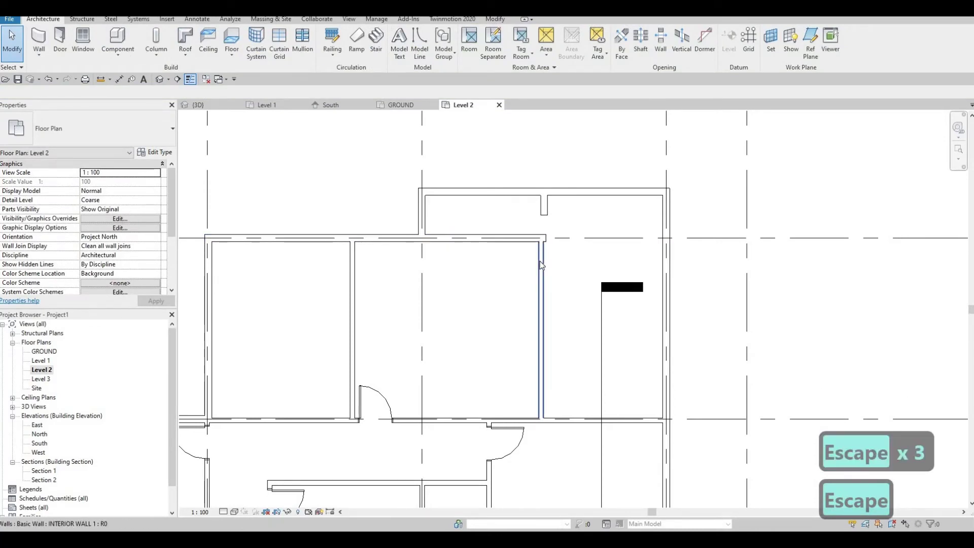
# - Align the left face of the exterior wall stub with the left face of the partition below
pyautogui.press('a')
pyautogui.press('l')
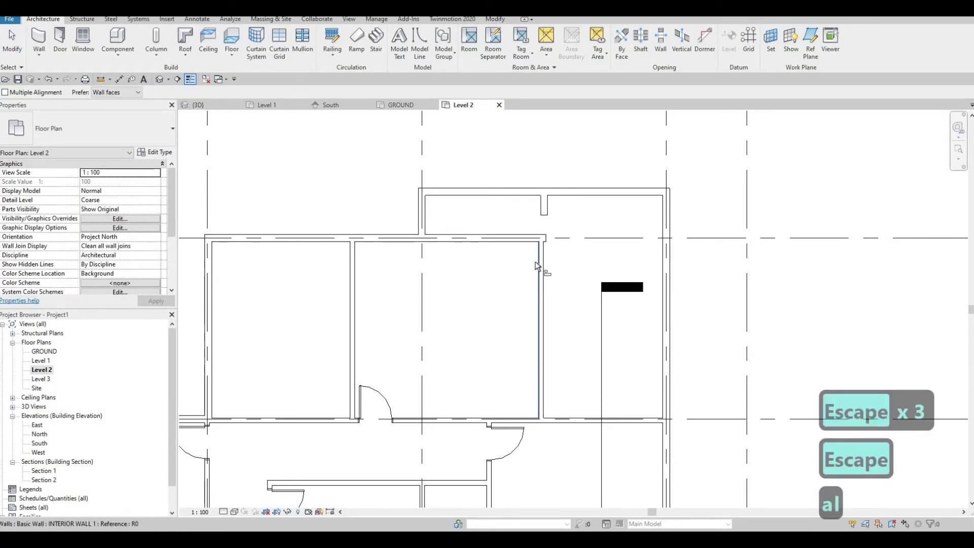
pyautogui.press('Escape')
pyautogui.press('Escape')
pyautogui.press('Escape')
# - Extend the exterior wall stub down to the end of the exterior wall on grid 2
pyautogui.click(542, 214)
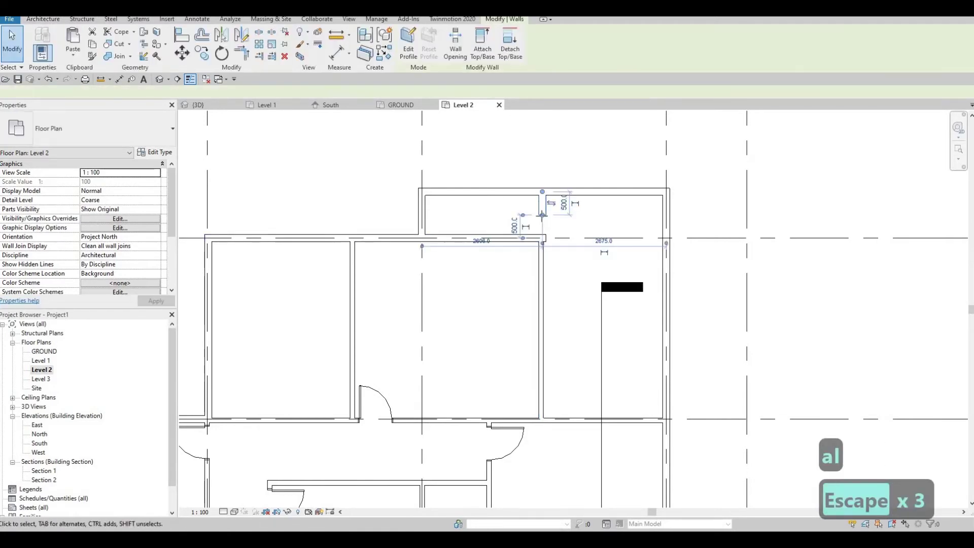
pyautogui.moveTo(542, 215); pyautogui.dragTo(544, 243)
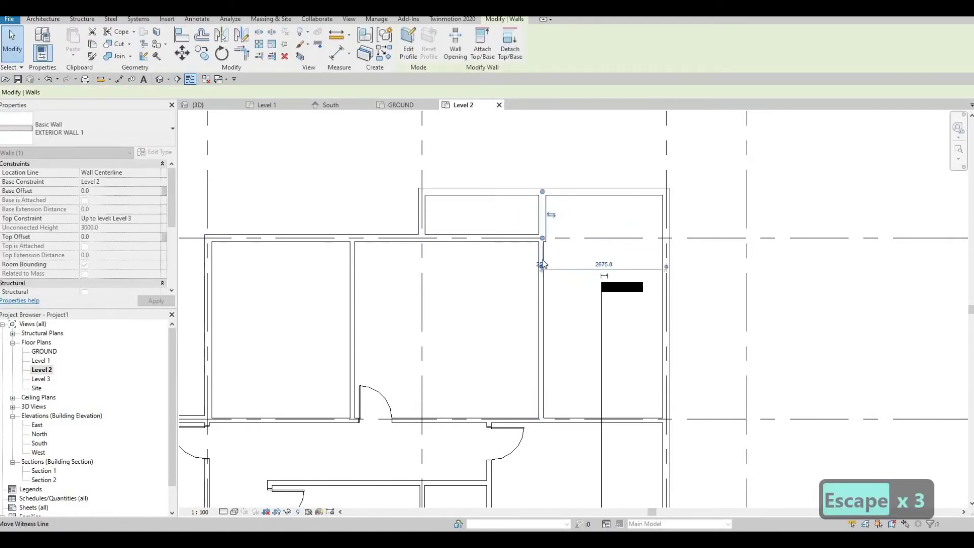
pyautogui.press('Escape')
pyautogui.press('Escape')
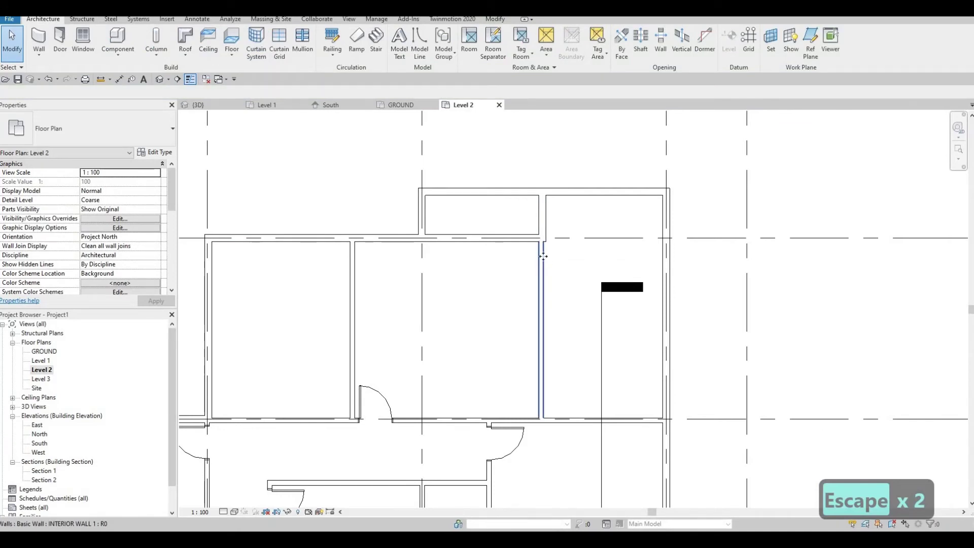
# - Pull the right end of the grid 2 exterior wall back to the stub's centreline to clean up the corner
pyautogui.click(546, 244)
pyautogui.press('Escape')
pyautogui.press('Escape')
pyautogui.press('Escape')
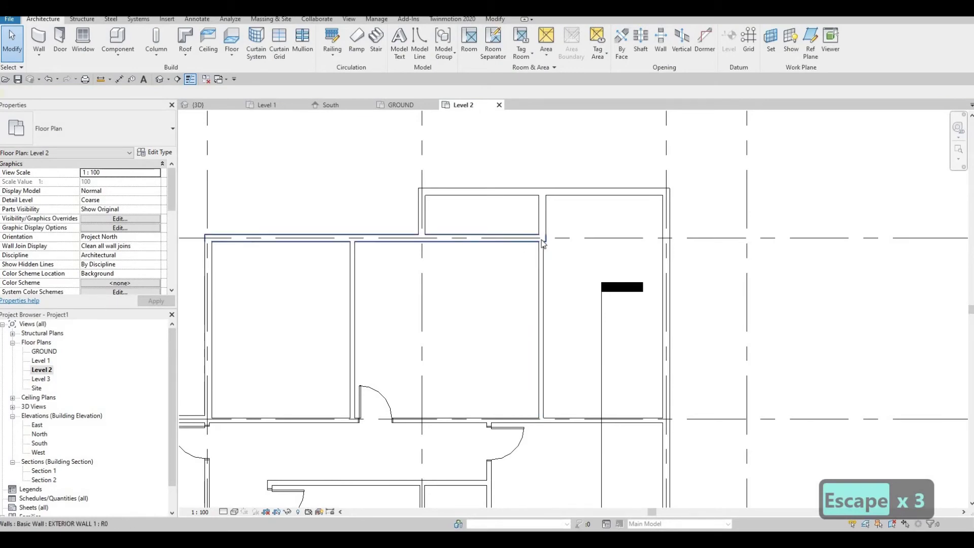
pyautogui.click(542, 241)
pyautogui.click(544, 245)
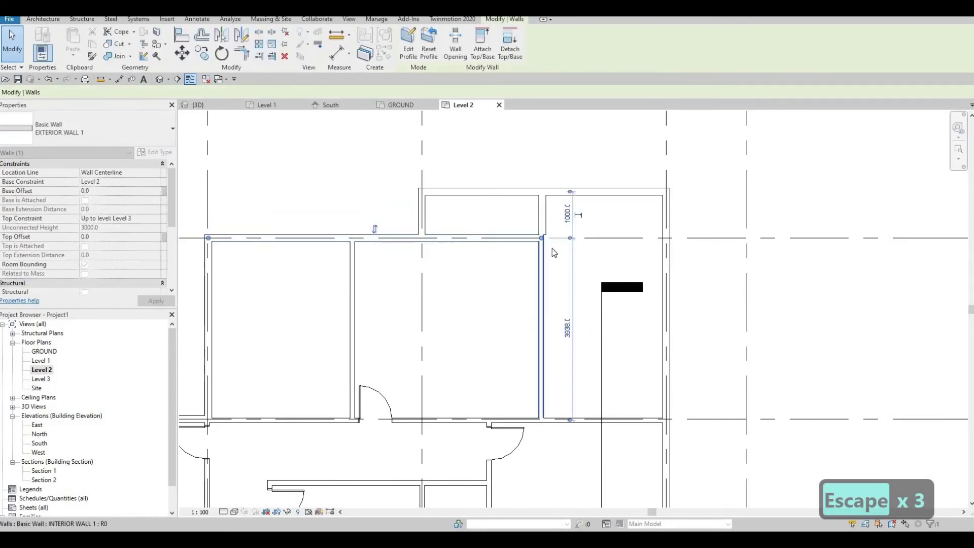
pyautogui.press('Escape')
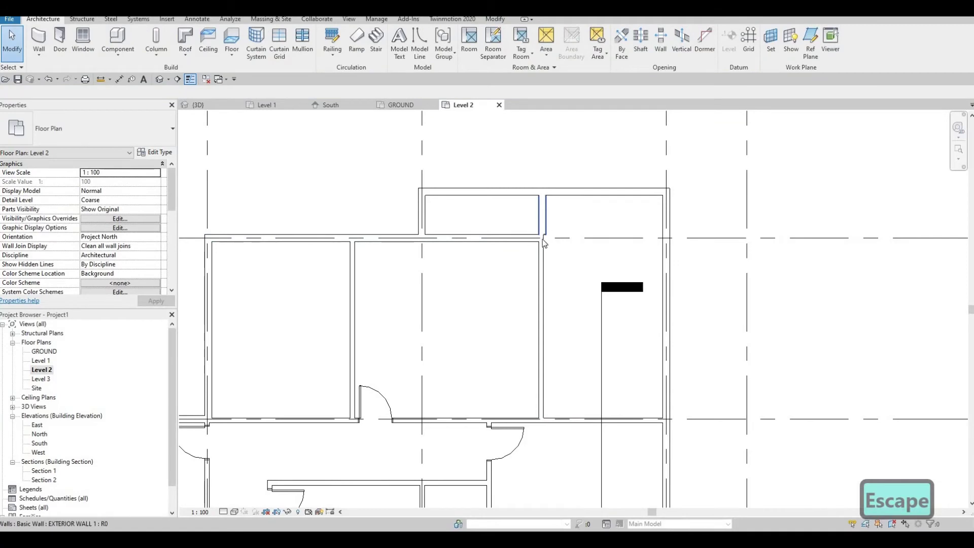
# - Shorten the exterior wall stub's lower end slightly and align its right face with the right face of the interior partition below
pyautogui.click(542, 239)
pyautogui.moveTo(542, 237); pyautogui.dragTo(542, 234)
pyautogui.press('Escape')
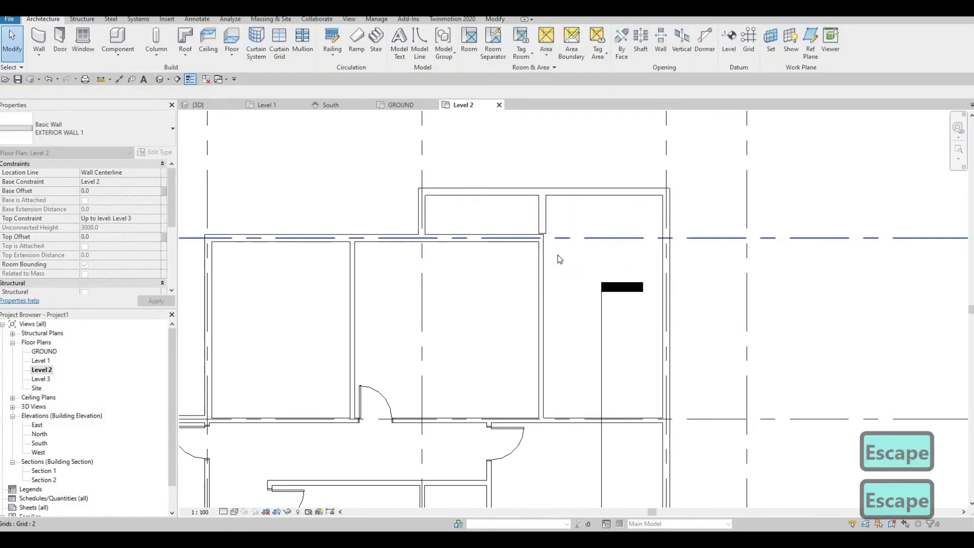
pyautogui.press('Escape')
pyautogui.press('a')
pyautogui.press('l')
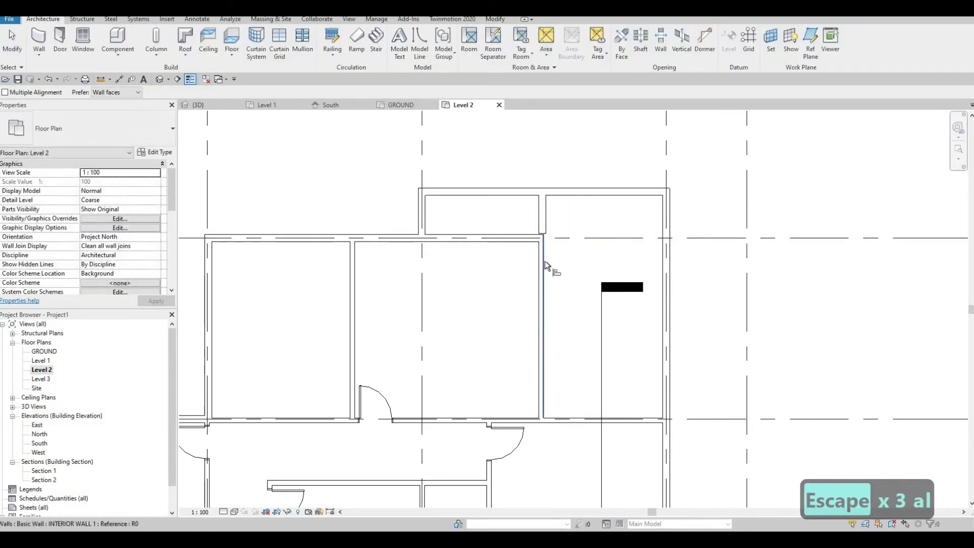
pyautogui.click(548, 222)
pyautogui.click(545, 229)
pyautogui.press('Escape')
pyautogui.press('Escape')
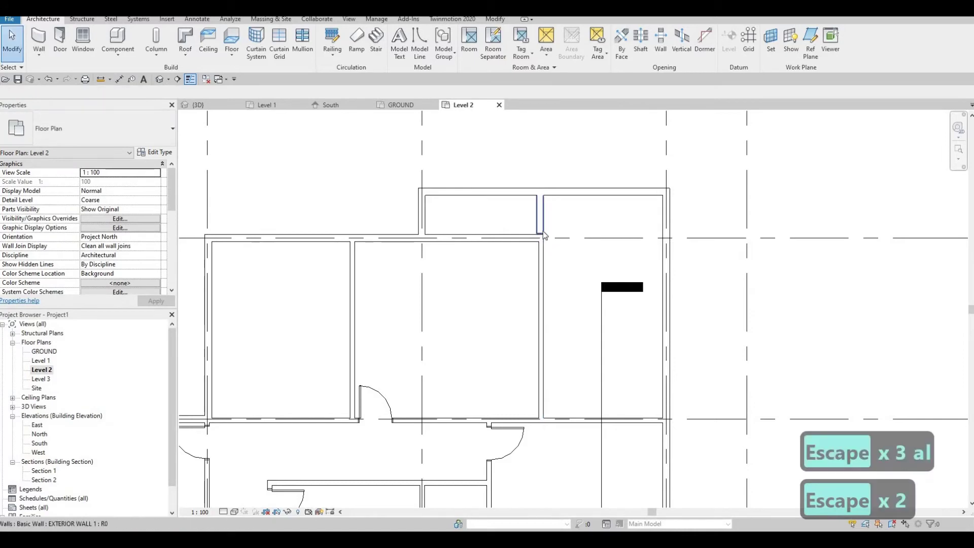
# - Extend the stub's lower end down to the centreline of the grid 2 exterior wall, making the stub 1000 mm long
pyautogui.click(543, 233)
pyautogui.scroll(2, 543, 234)
pyautogui.moveTo(541, 236); pyautogui.dragTo(541, 242)
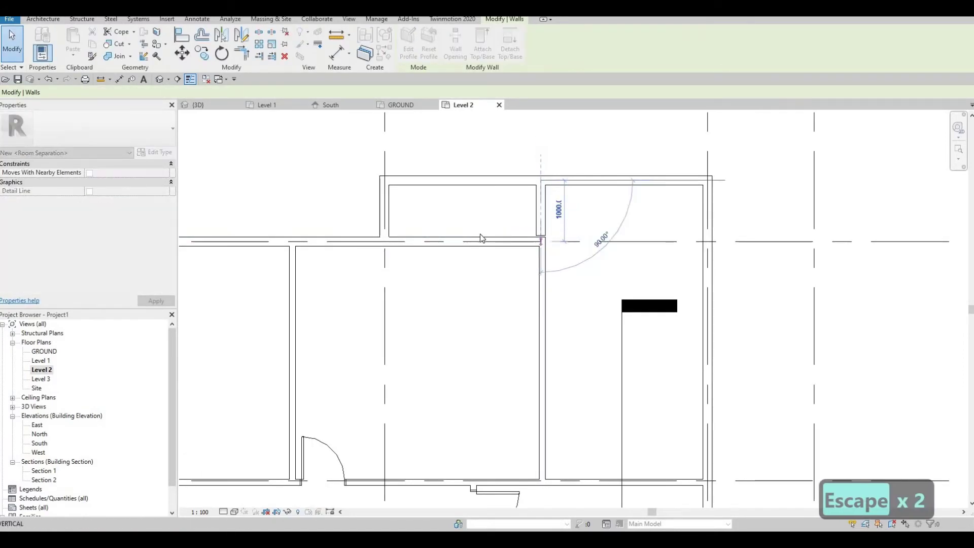
pyautogui.press('Escape')
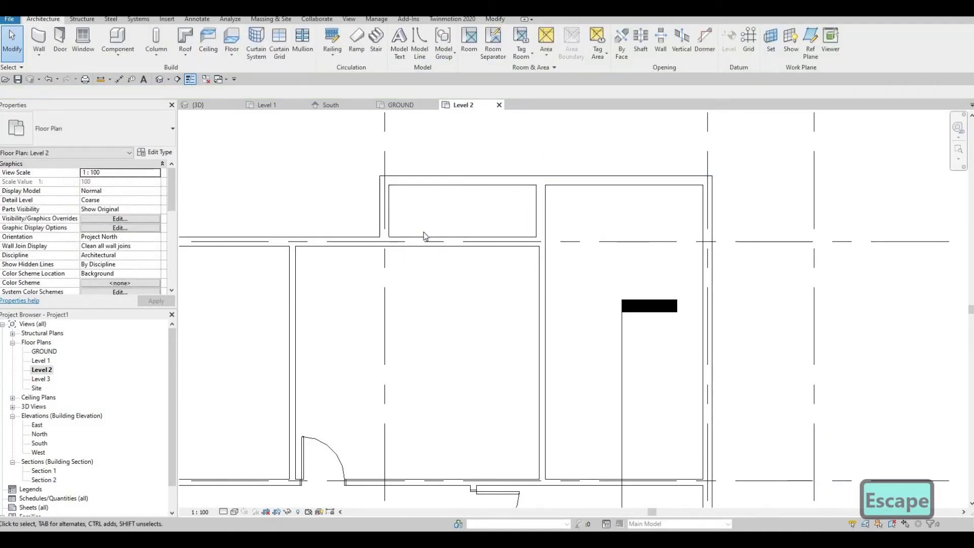
# - Place another M_Toilet-Domestic-2D against the exterior wall stub, in the room beside it and 700 mm below the outer wall
pyautogui.scroll(-2, 522, 209)
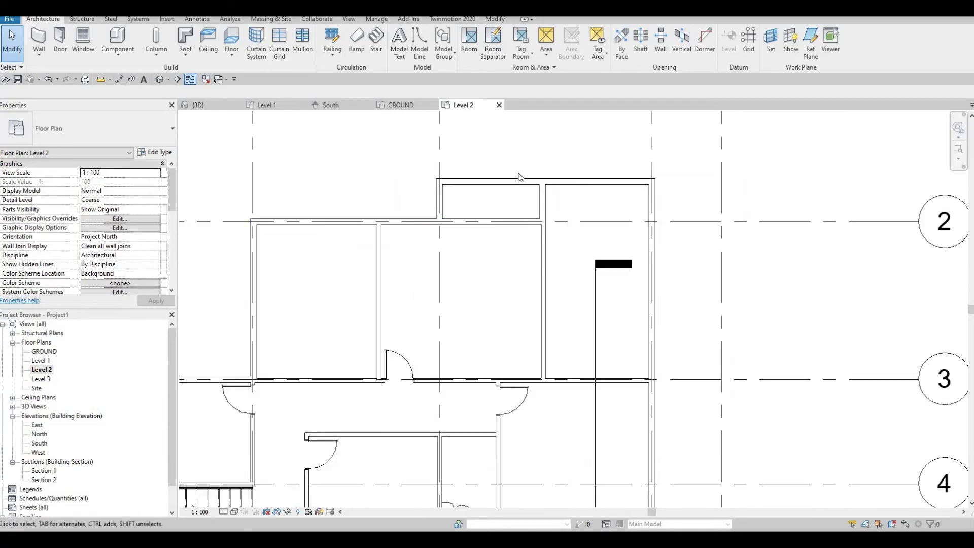
pyautogui.scroll(-2, 519, 176)
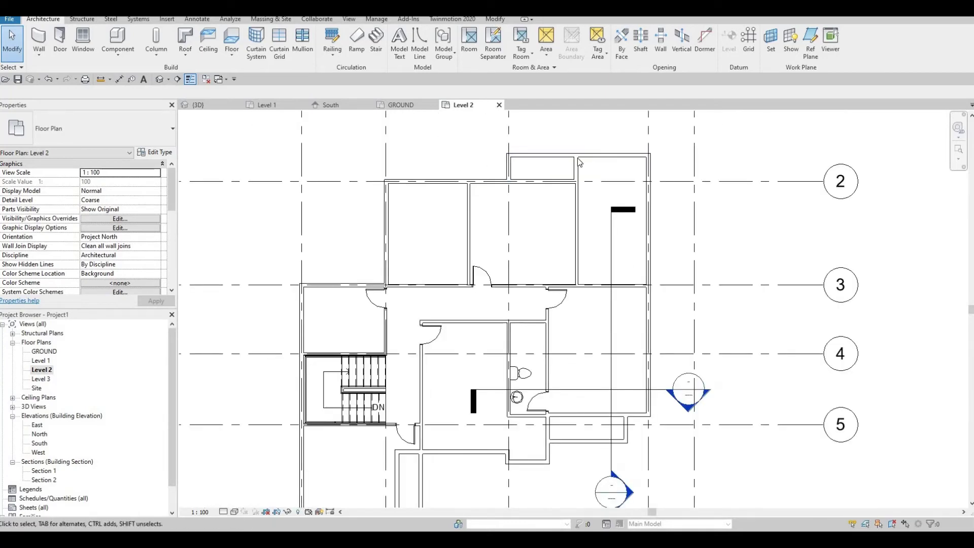
pyautogui.moveTo(585, 442); pyautogui.dragTo(608, 385, button='middle')
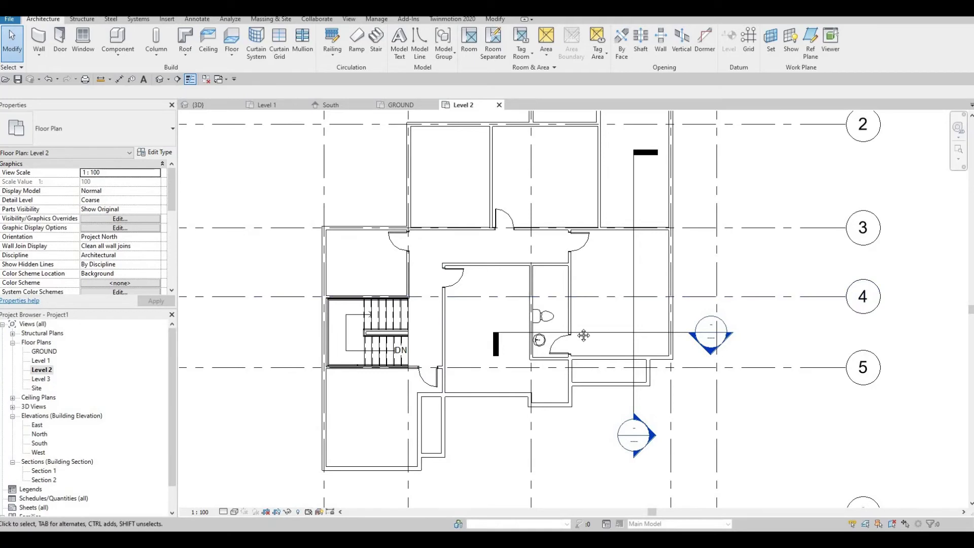
pyautogui.moveTo(583, 335); pyautogui.dragTo(558, 424, button='middle')
pyautogui.press('Escape')
pyautogui.press('Escape')
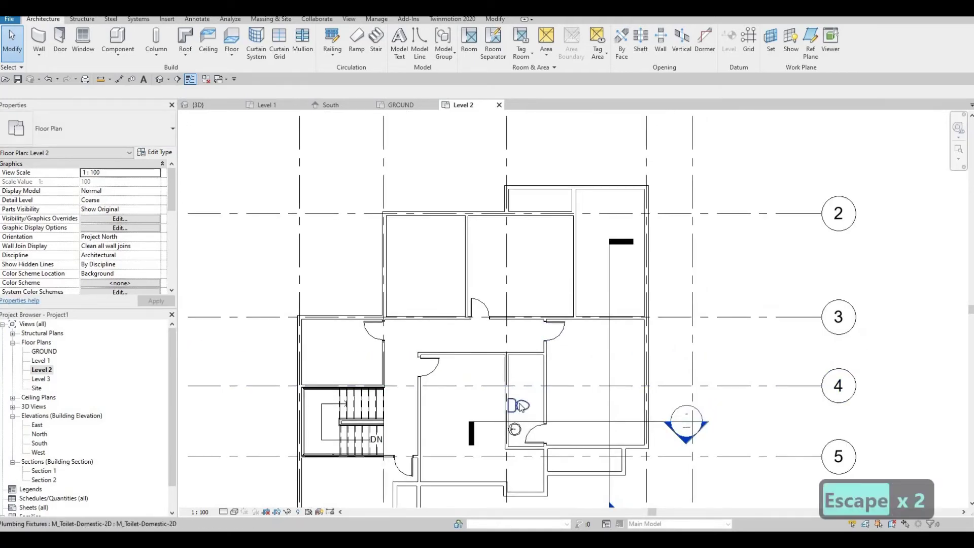
pyautogui.click(520, 405)
pyautogui.press('c')
pyautogui.press('s')
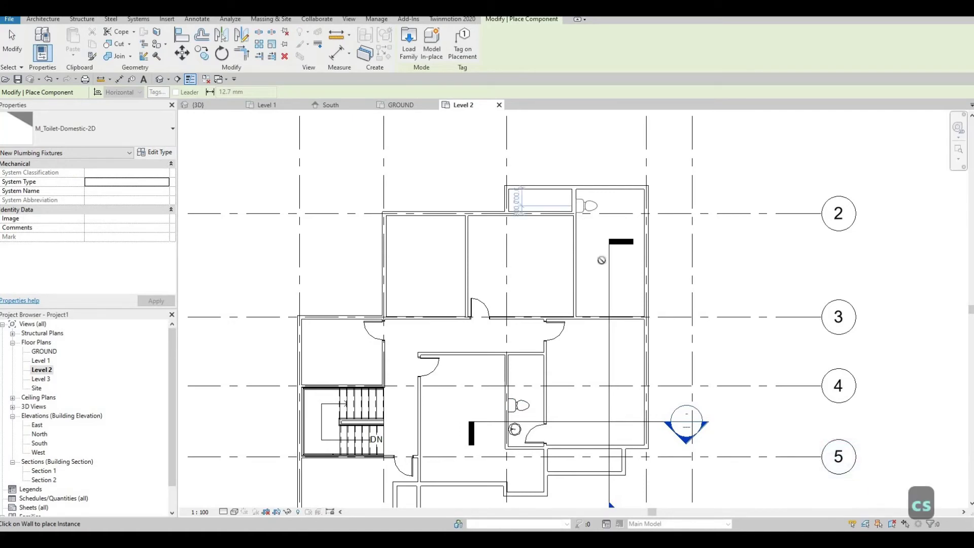
pyautogui.scroll(-2, 589, 284)
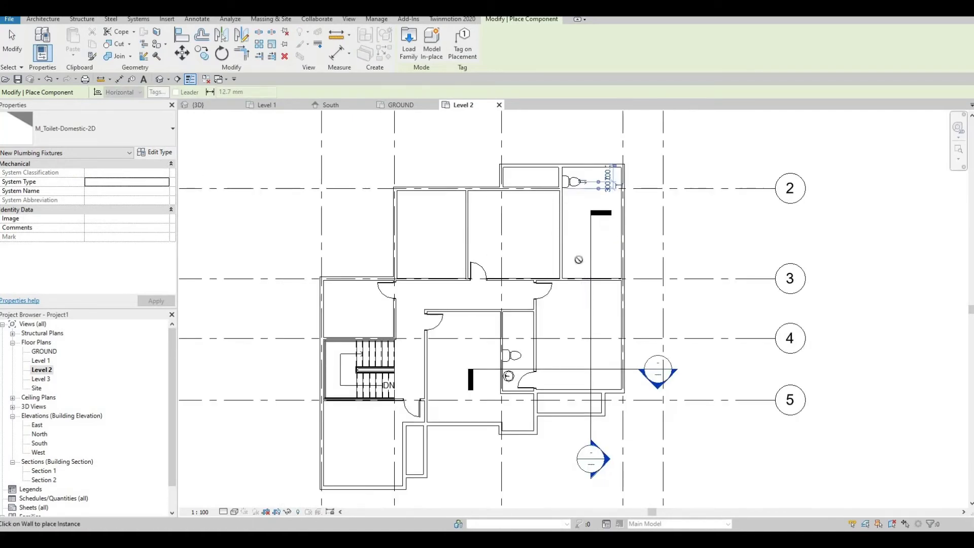
pyautogui.scroll(-2, 575, 279)
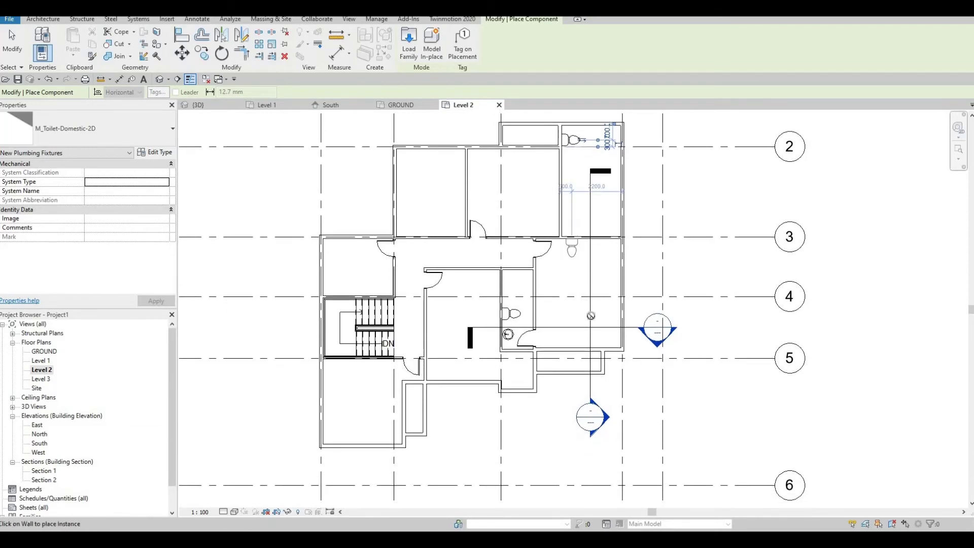
pyautogui.scroll(2, 591, 315)
pyautogui.scroll(1, 580, 260)
pyautogui.press('Escape')
pyautogui.press('Escape')
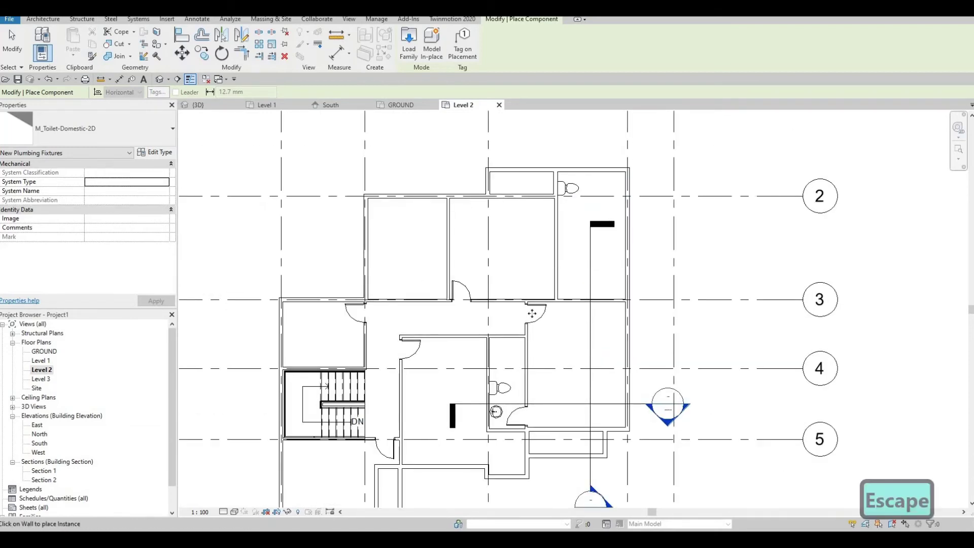
# - Place a matching 700 x 2000mm single-panel interior door in the new room's partition, just above grid 3 and swinging into the room
pyautogui.click(533, 313)
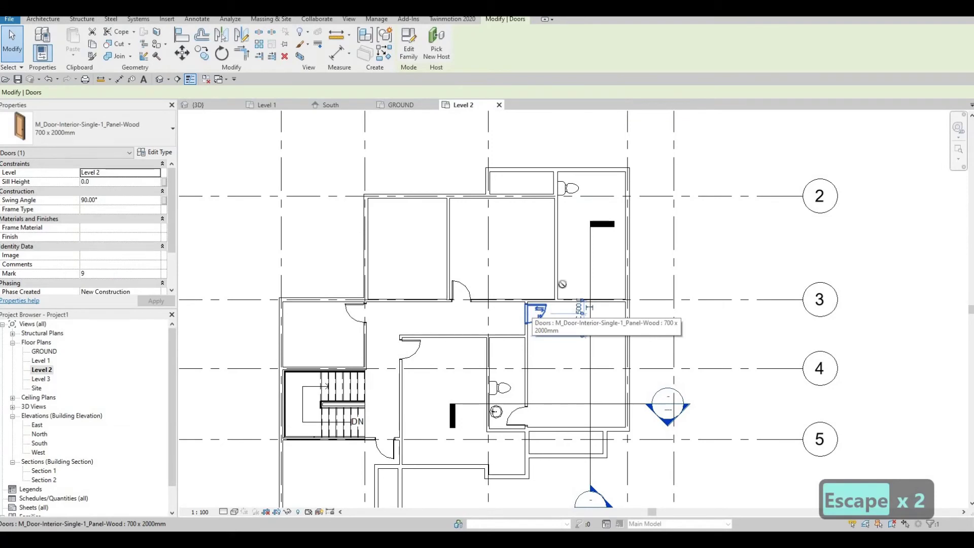
pyautogui.press('c')
pyautogui.press('s')
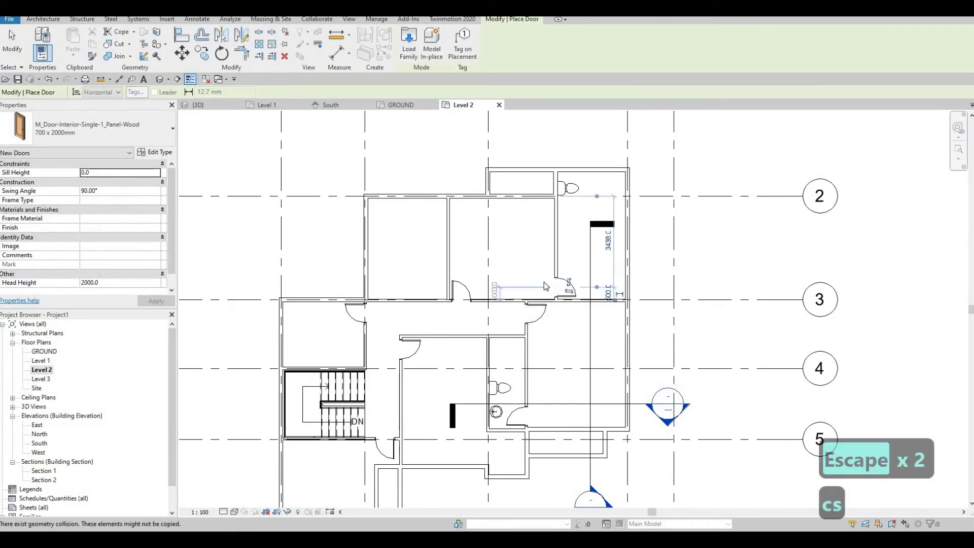
pyautogui.press('Escape')
pyautogui.press('Escape')
pyautogui.moveTo(519, 360); pyautogui.dragTo(515, 376, button='middle')
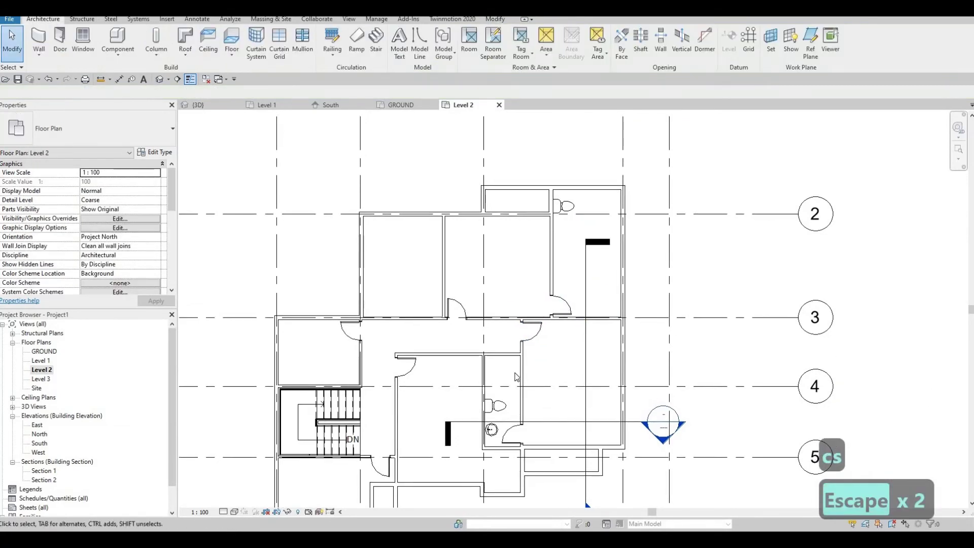
# - Place two 482 x 482mm M_Sink Vanity-Round sinks along the partition below the new toilet, the upper one 1500 mm from the outer wall
pyautogui.click(491, 429)
pyautogui.press('c')
pyautogui.press('s')
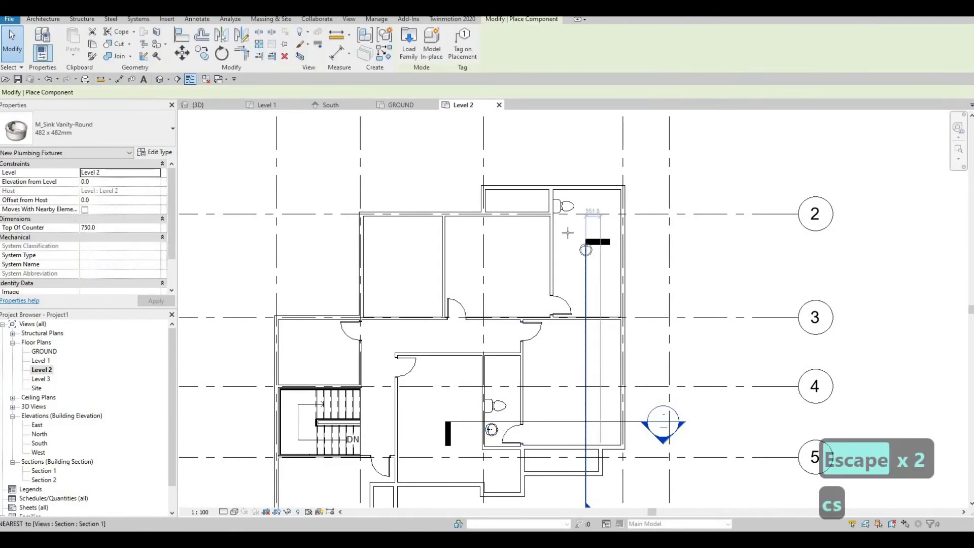
pyautogui.scroll(2, 569, 232)
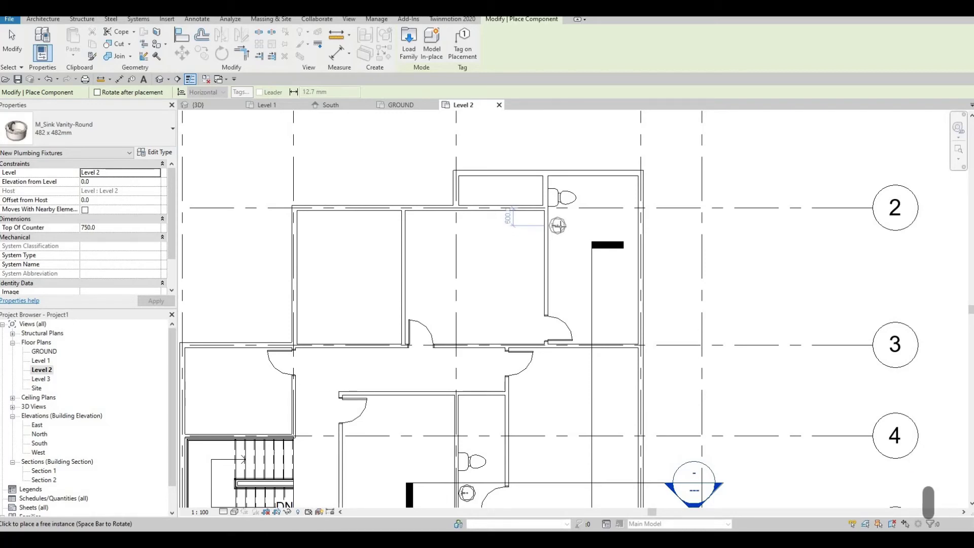
pyautogui.click(559, 250)
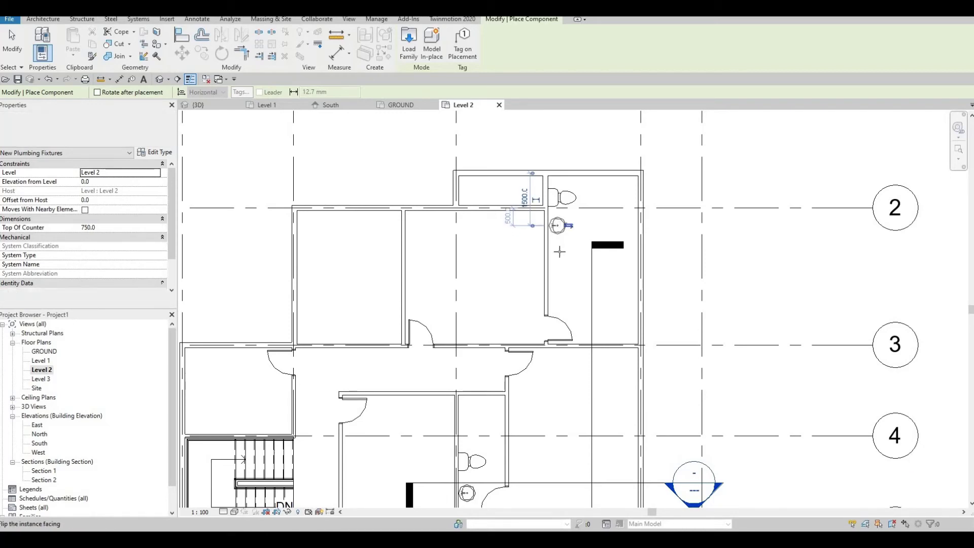
pyautogui.press('Escape')
pyautogui.press('Escape')
pyautogui.press('Escape')
# - Nudge the new toilet up to about 460 mm from the outer wall
pyautogui.click(561, 204)
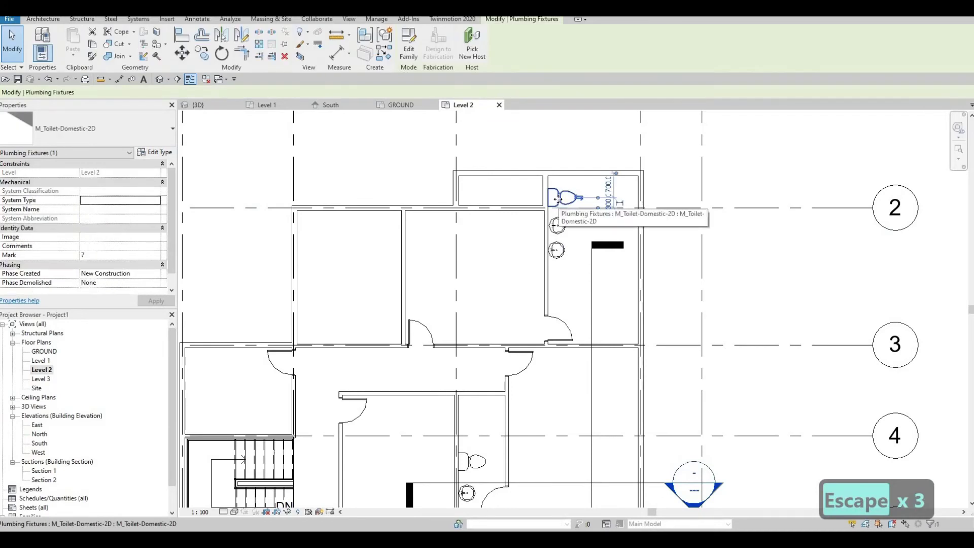
pyautogui.press('Up')
pyautogui.press('Up')
pyautogui.press('Up')
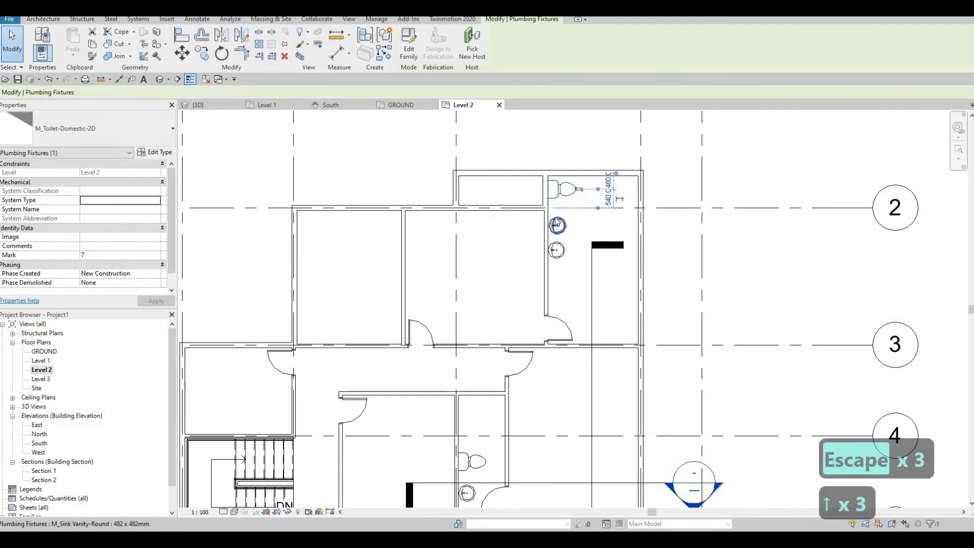
pyautogui.scroll(1, 556, 223)
pyautogui.press('Escape')
pyautogui.press('Escape')
# - Nudge both new sinks slightly right, away from the partition, and shift the upper sink back left to line up with the lower one
pyautogui.click(557, 249)
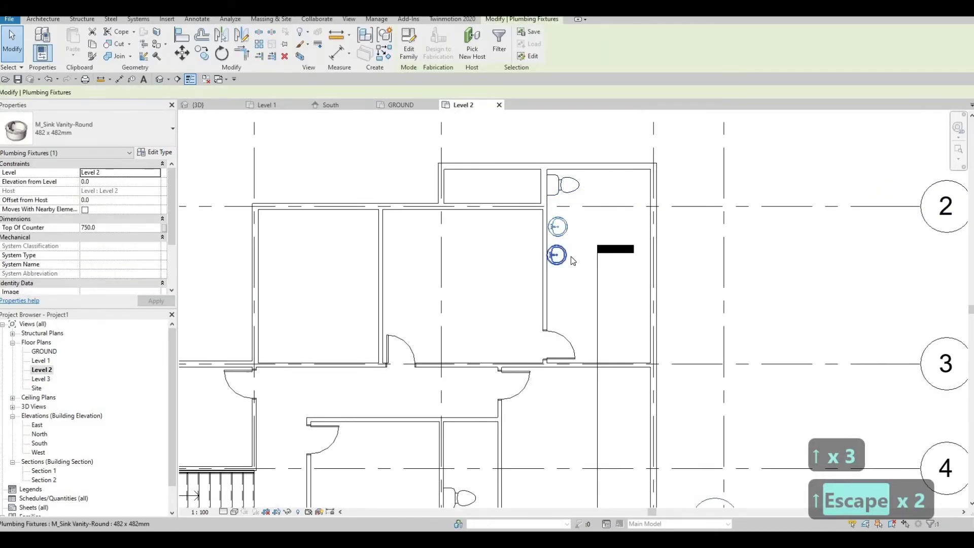
pyautogui.keyDown('ctrl'); pyautogui.click(572, 257); pyautogui.keyUp('ctrl')
pyautogui.press('Right')
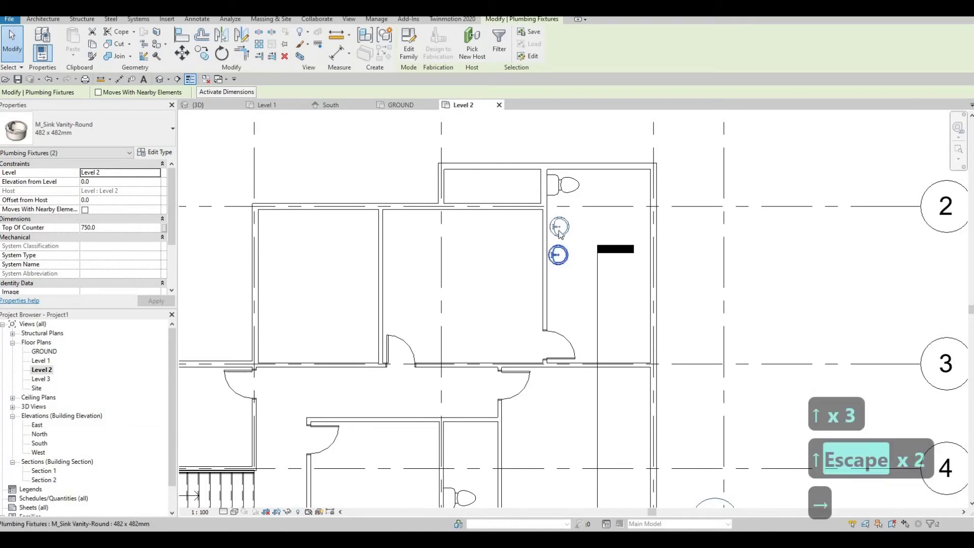
pyautogui.press('Escape')
pyautogui.press('Escape')
pyautogui.click(560, 228)
pyautogui.press('Left')
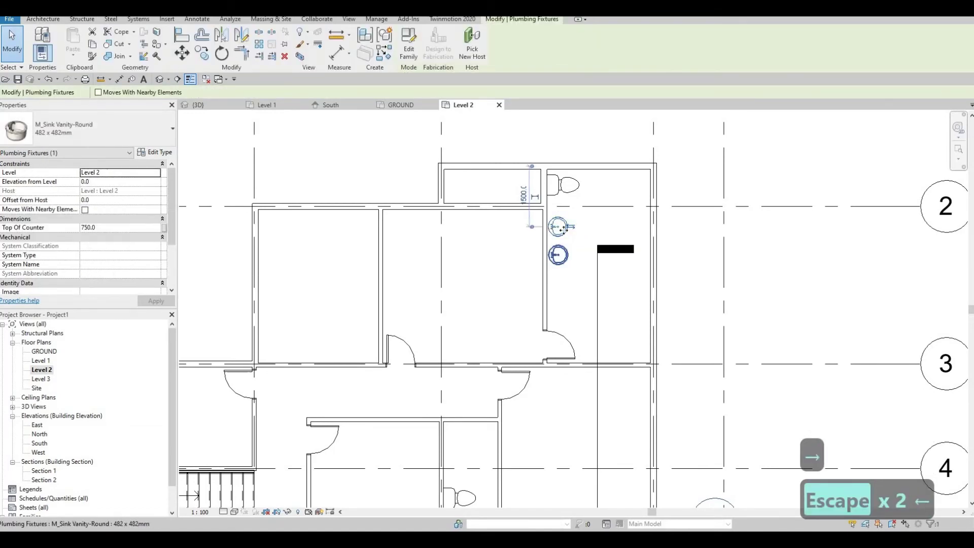
# - Nudge the upper sink to 1300 mm and the lower sink to 2040 mm below the outer wall
pyautogui.press('Escape')
pyautogui.click(562, 236)
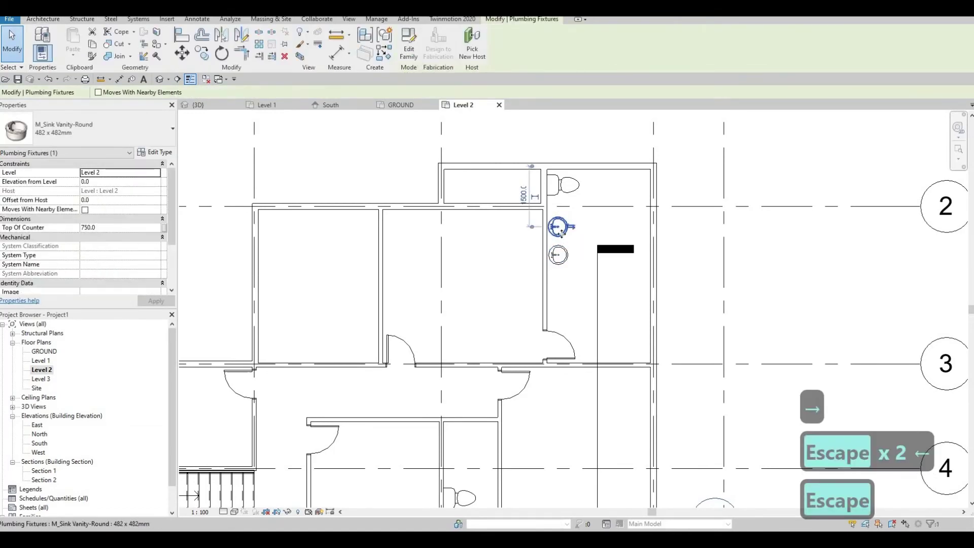
pyautogui.press('Up')
pyautogui.press('Up')
pyautogui.press('Up')
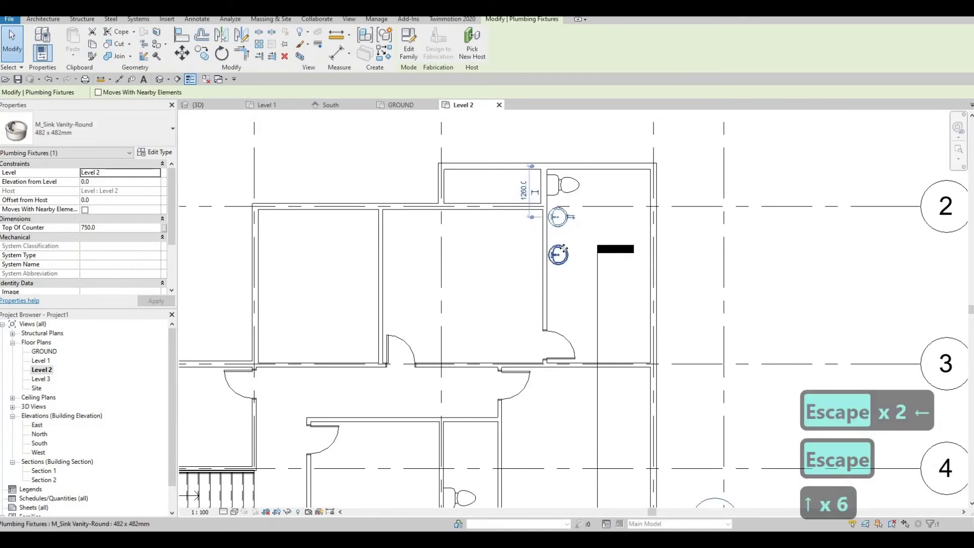
pyautogui.click(562, 250)
pyautogui.press('Up')
pyautogui.press('Up')
pyautogui.press('Up')
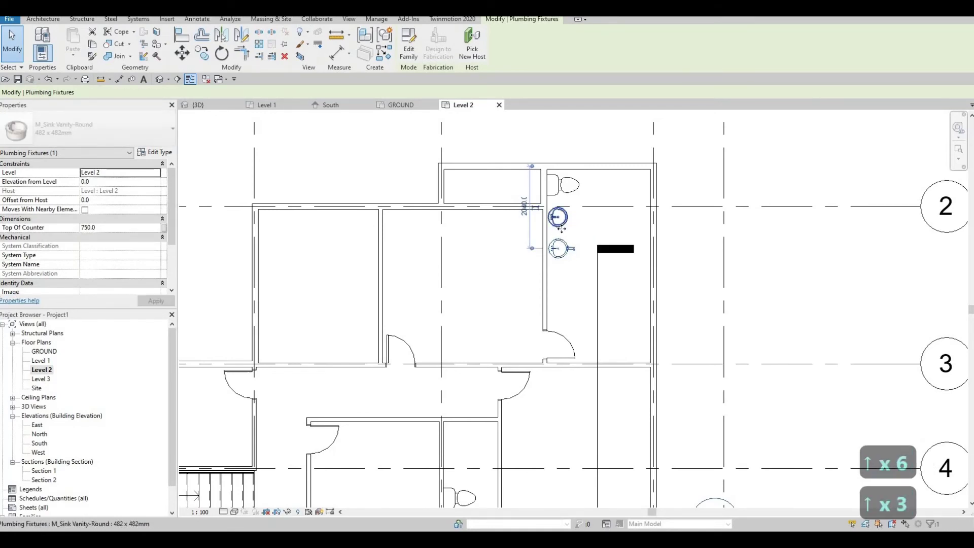
pyautogui.click(562, 229)
pyautogui.press('Up')
pyautogui.press('Down')
pyautogui.press('Down')
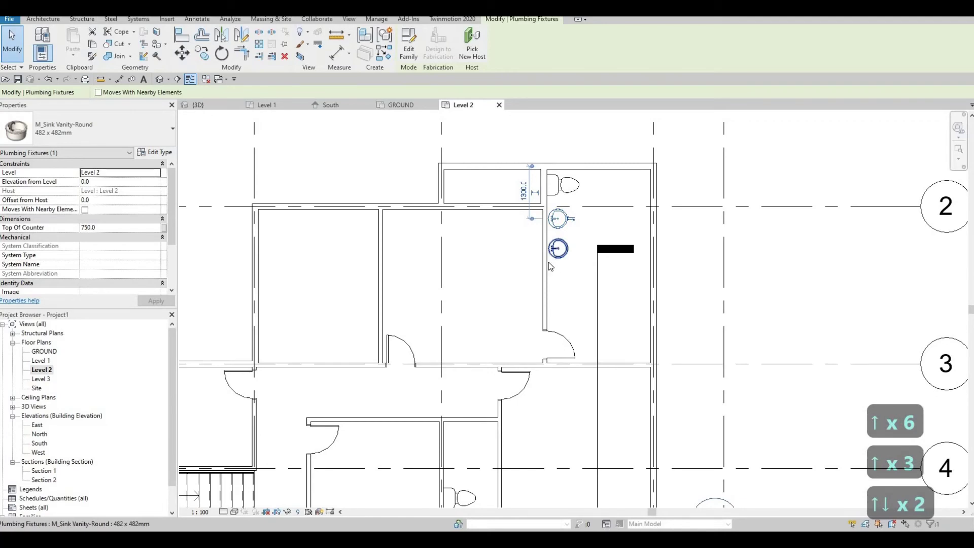
# - Draw a horizontal INTERIOR WALL 1 partition below the sinks, 2700 mm from the room's partition across to the exterior wall
pyautogui.press('Escape')
pyautogui.press('Escape')
pyautogui.press('c')
pyautogui.press('s')
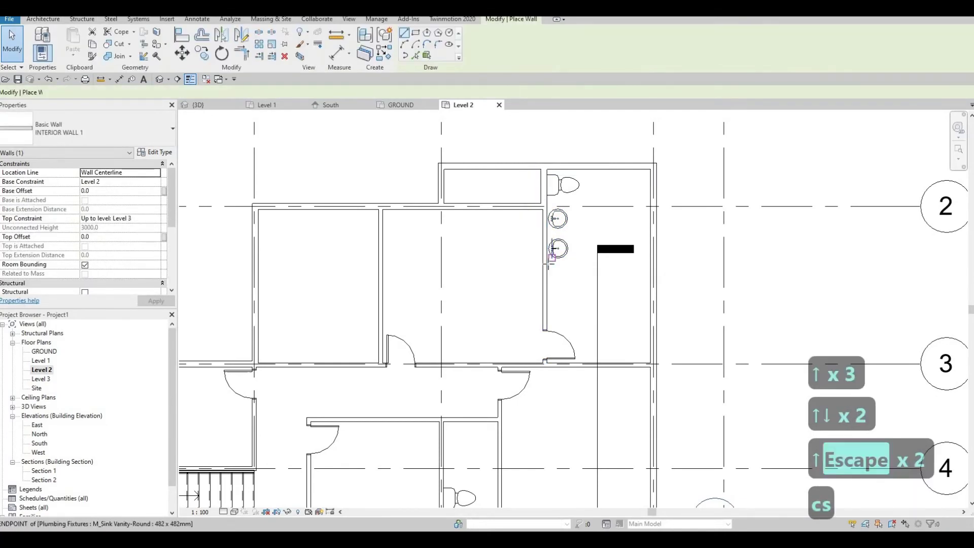
pyautogui.click(546, 265)
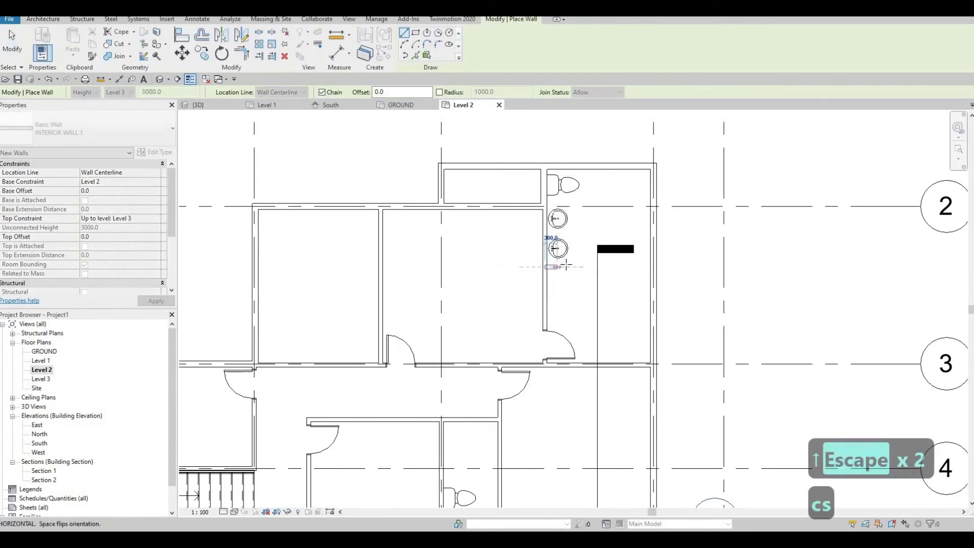
pyautogui.click(569, 266)
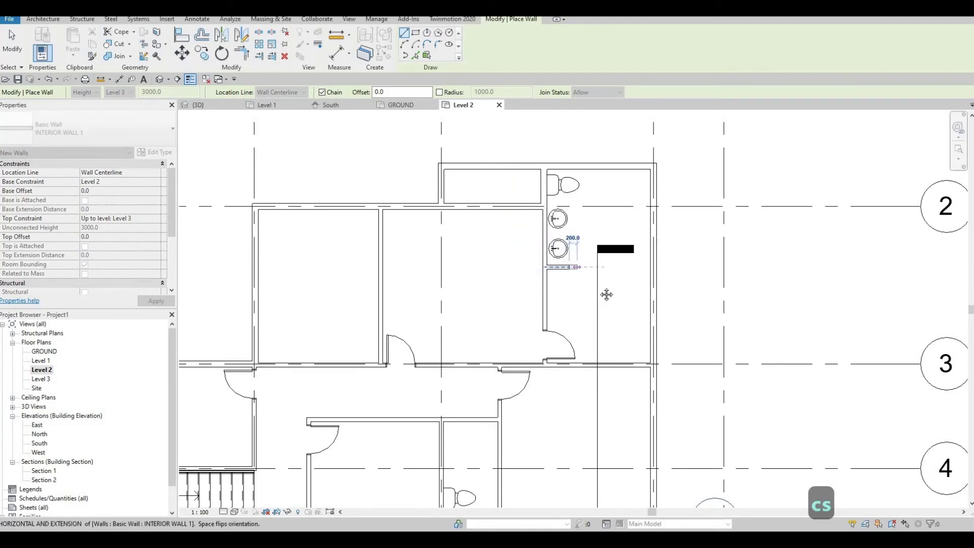
pyautogui.moveTo(638, 262); pyautogui.dragTo(618, 273, button='middle')
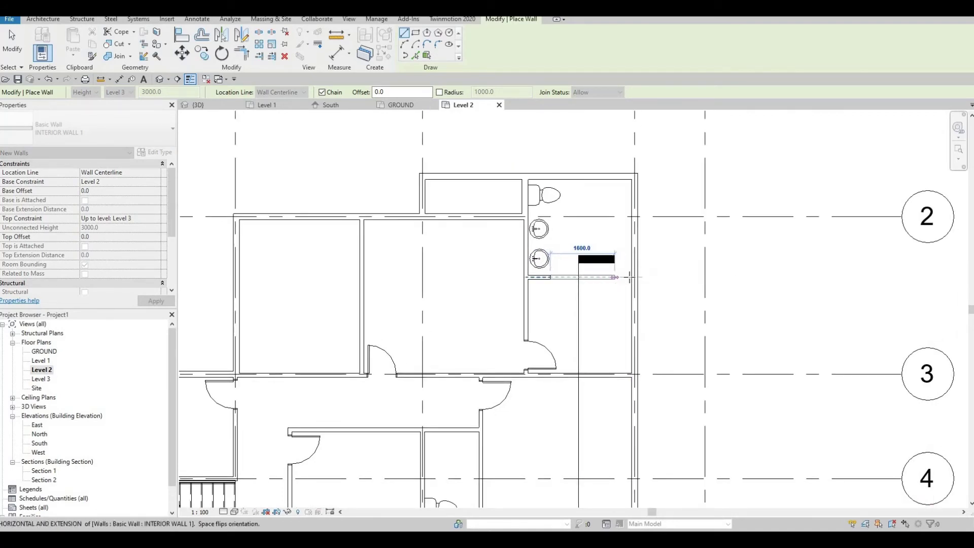
pyautogui.press('Escape')
pyautogui.press('Escape')
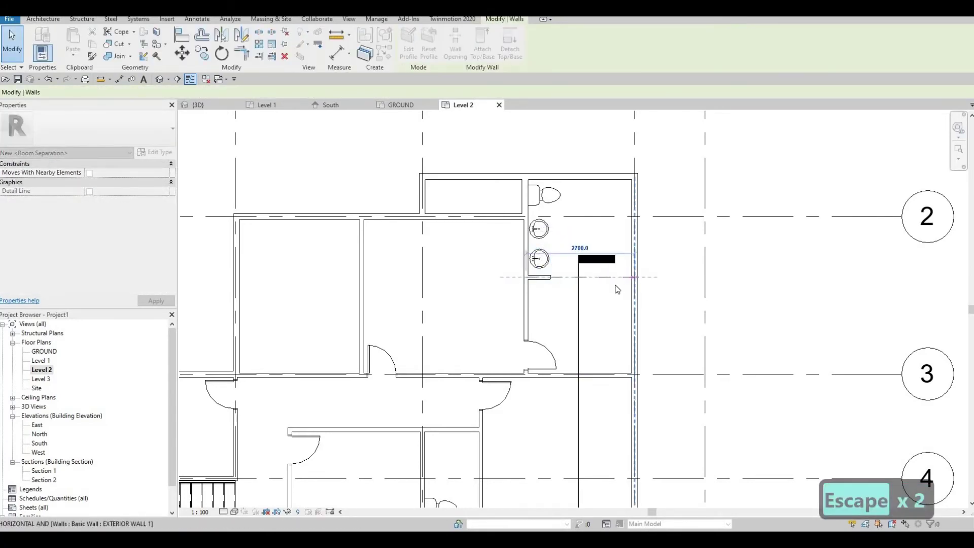
pyautogui.press('Escape')
pyautogui.press('Escape')
# - Cut a rectangular wall opening in the new horizontal partition below the sinks, starting about 750 mm from the room's partition
pyautogui.click(561, 265)
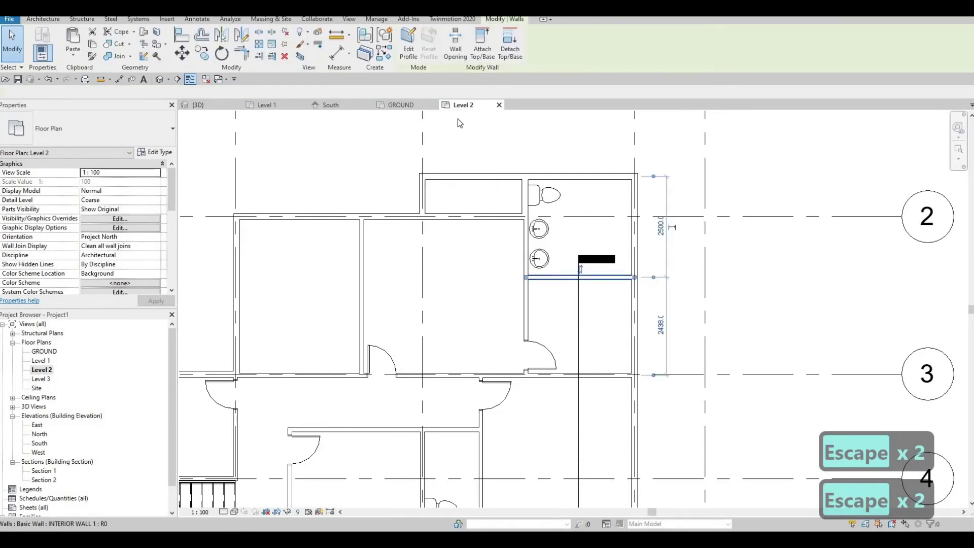
pyautogui.click(562, 275)
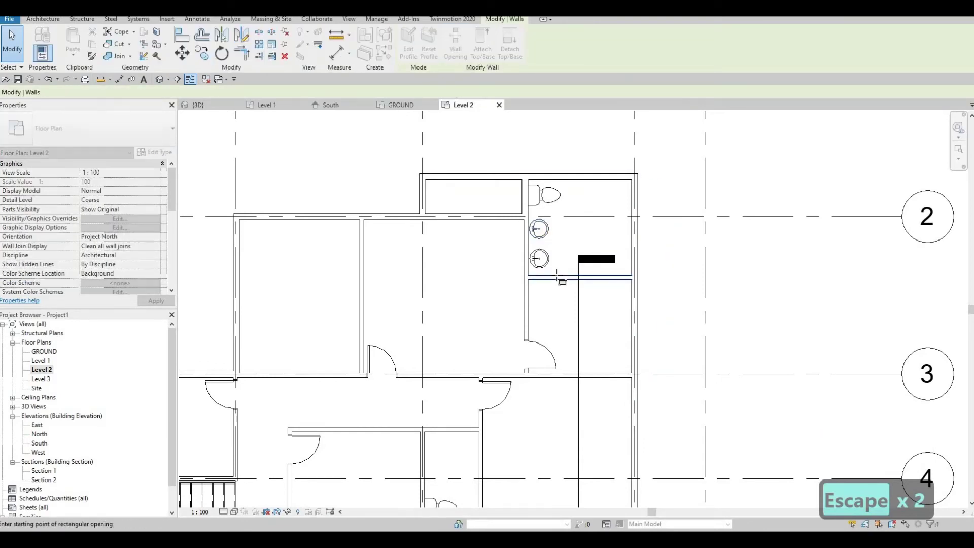
pyautogui.click(592, 275)
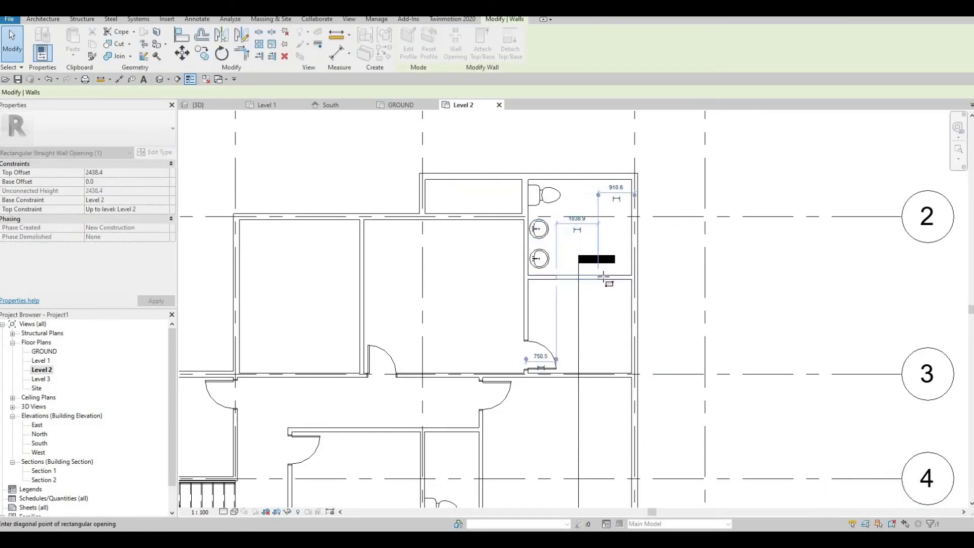
pyautogui.press('Escape')
pyautogui.press('Escape')
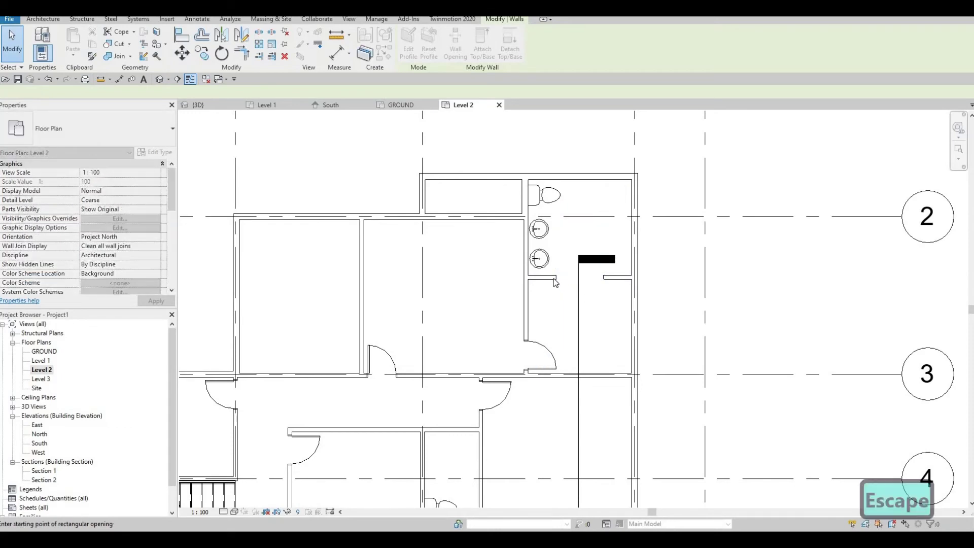
# - Set the wall opening's distance to 700 mm from the room's partition and 700 mm from the exterior wall
pyautogui.click(555, 279)
pyautogui.click(618, 231)
pyautogui.write('700')
pyautogui.press('Return')
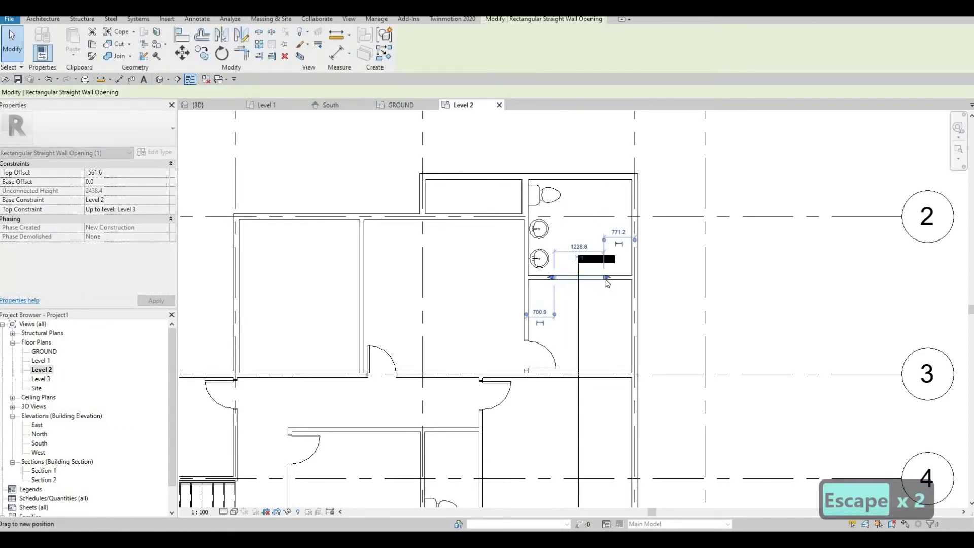
pyautogui.click(540, 311)
pyautogui.write('700')
pyautogui.press('Return')
pyautogui.press('Escape')
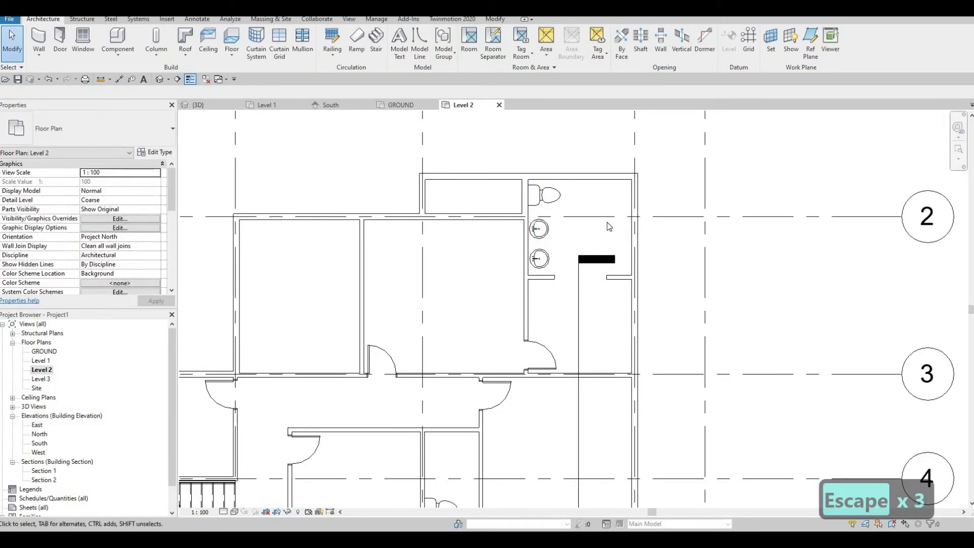
# - Examine the Level 2 layout from the new bathroom down to the stair and the rooms around grids 3 to 5
pyautogui.moveTo(609, 227); pyautogui.dragTo(597, 262, button='middle')
pyautogui.scroll(-2, 595, 208)
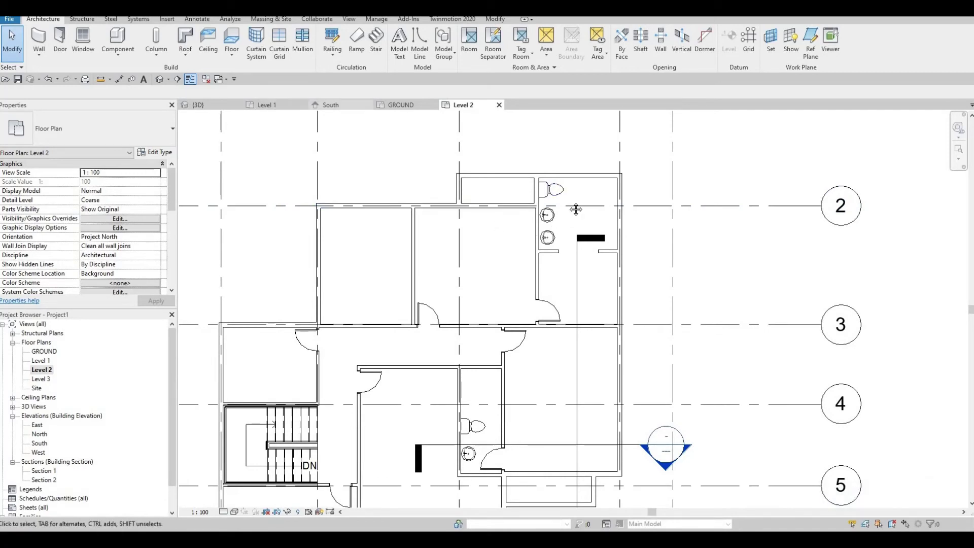
pyautogui.scroll(-1, 568, 204)
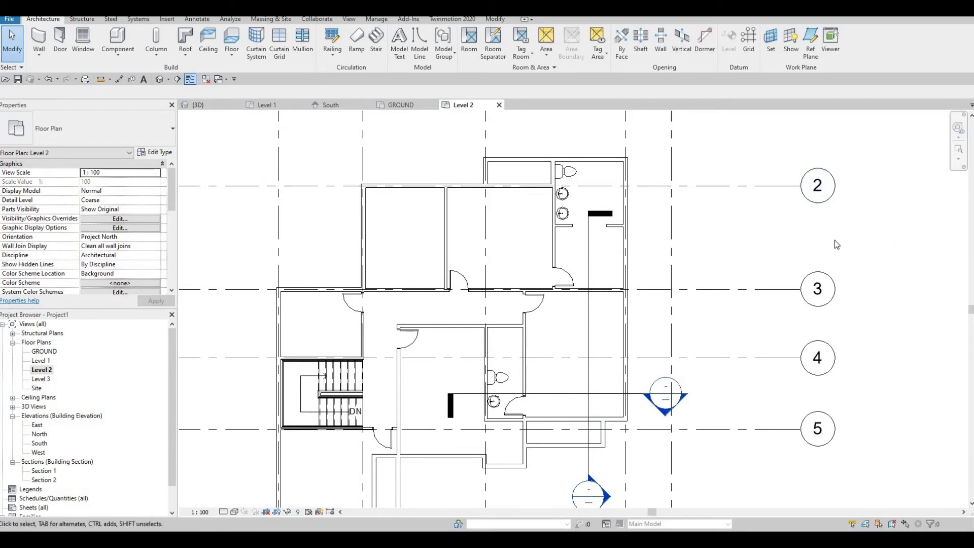
pyautogui.press('F1')
pyautogui.press('F1')
pyautogui.moveTo(546, 231); pyautogui.dragTo(619, 176, button='middle')
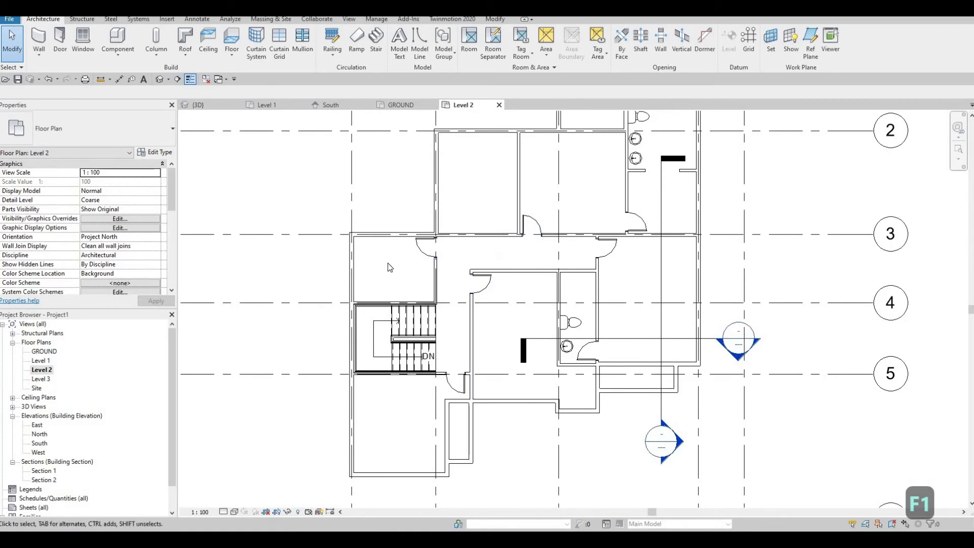
pyautogui.moveTo(388, 264); pyautogui.dragTo(492, 208, button='middle')
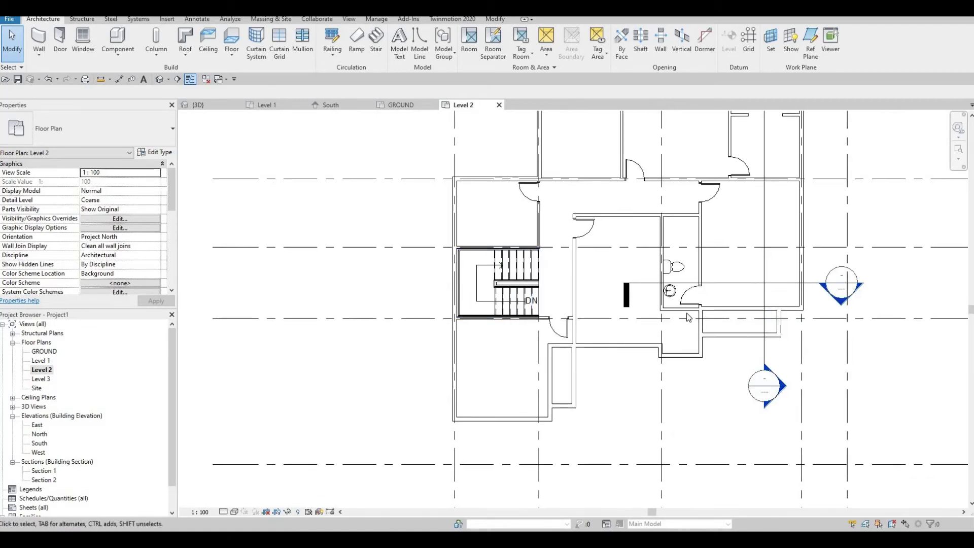
pyautogui.press('Escape')
pyautogui.moveTo(670, 291); pyautogui.dragTo(667, 295, button='middle')
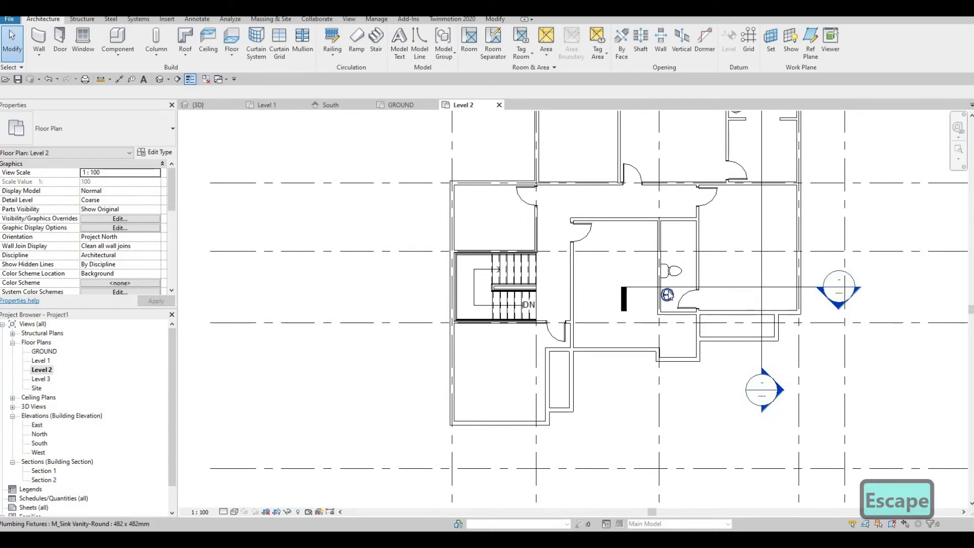
# - Create a similar 482 x 482mm M_Sink Vanity-Round against the stair wall in the small room above the stair, near its door side
pyautogui.click(667, 295)
pyautogui.press('c')
pyautogui.press('s')
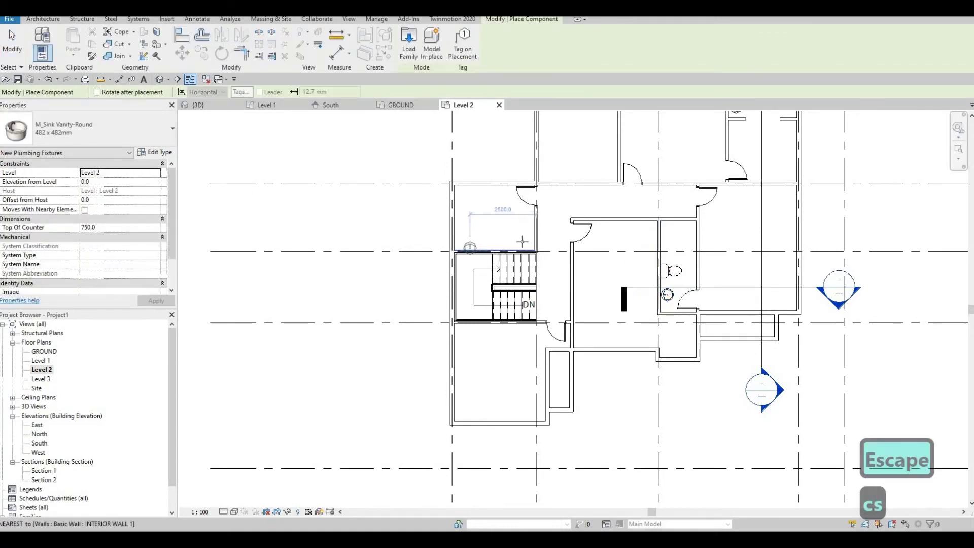
pyautogui.press('c')
pyautogui.press('s')
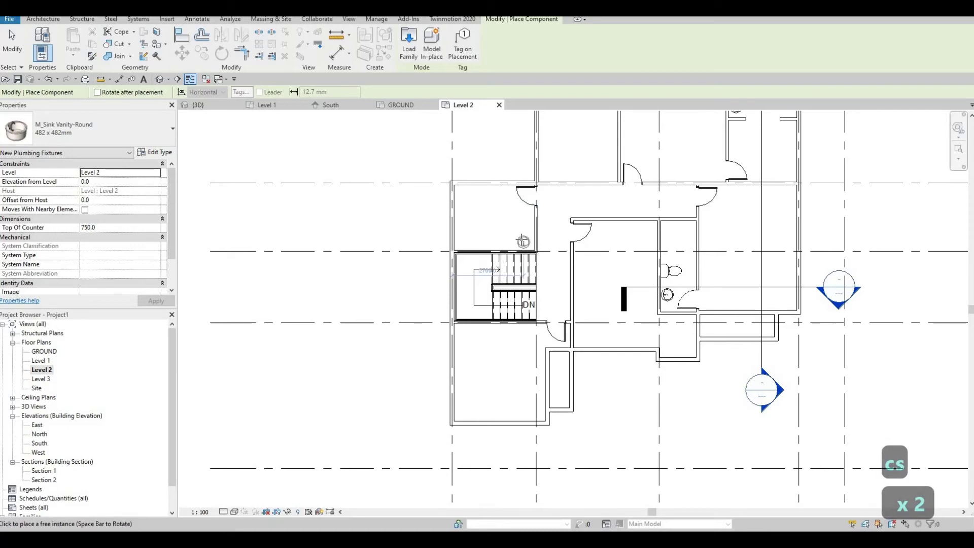
pyautogui.press('Escape')
pyautogui.press('Escape')
pyautogui.press('Escape')
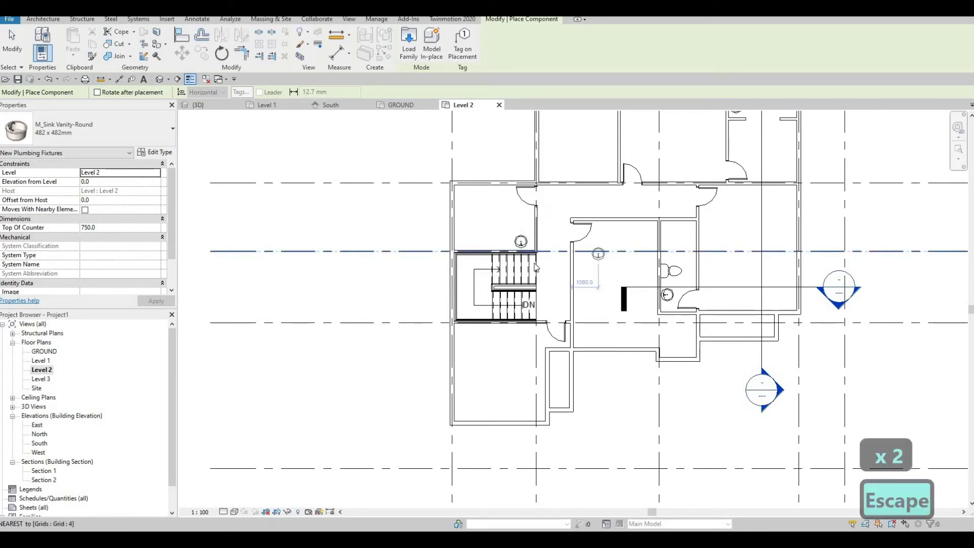
# - Place a second round vanity sink on the stair wall, beside the first one and farther from the room's door side
pyautogui.click(666, 294)
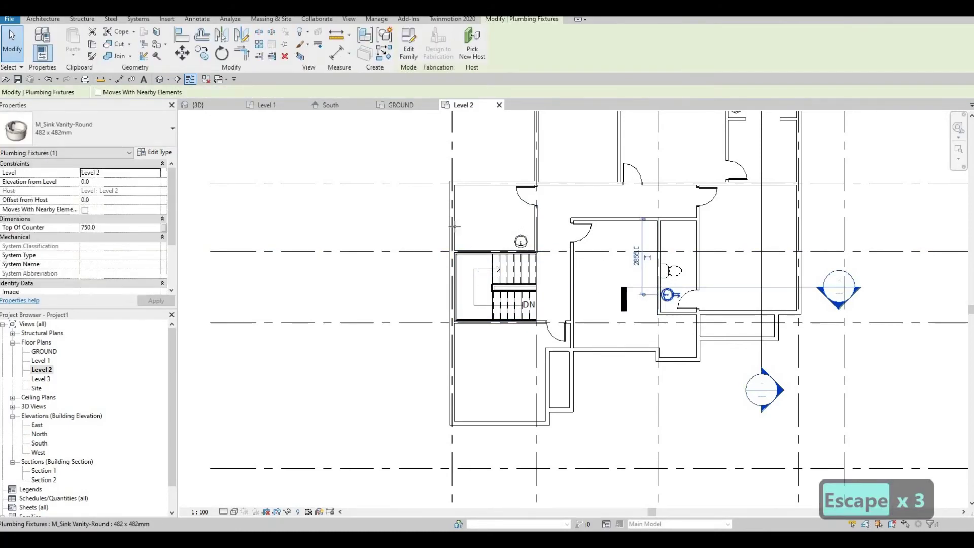
pyautogui.press('c')
pyautogui.press('s')
pyautogui.scroll(2, 506, 245)
pyautogui.press('c')
pyautogui.press('s')
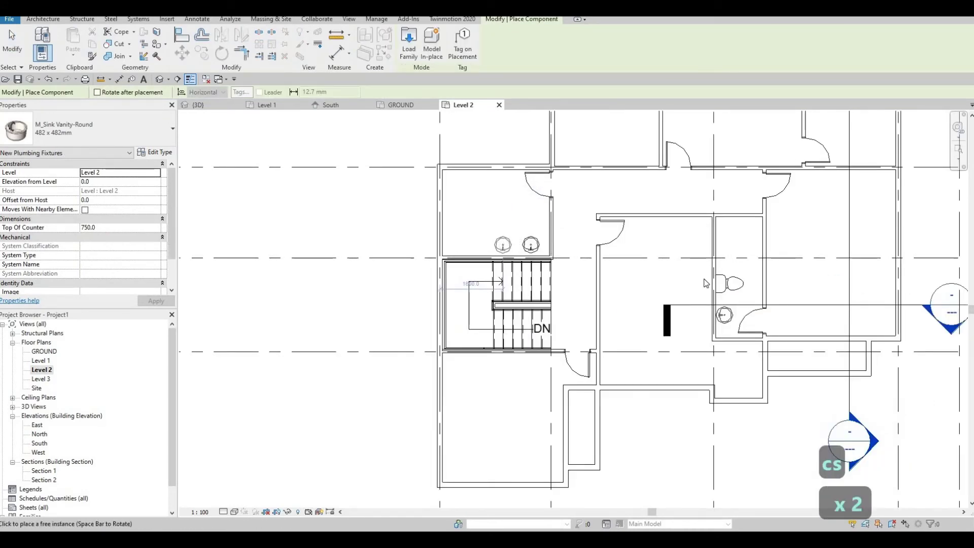
pyautogui.press('Escape')
pyautogui.press('Escape')
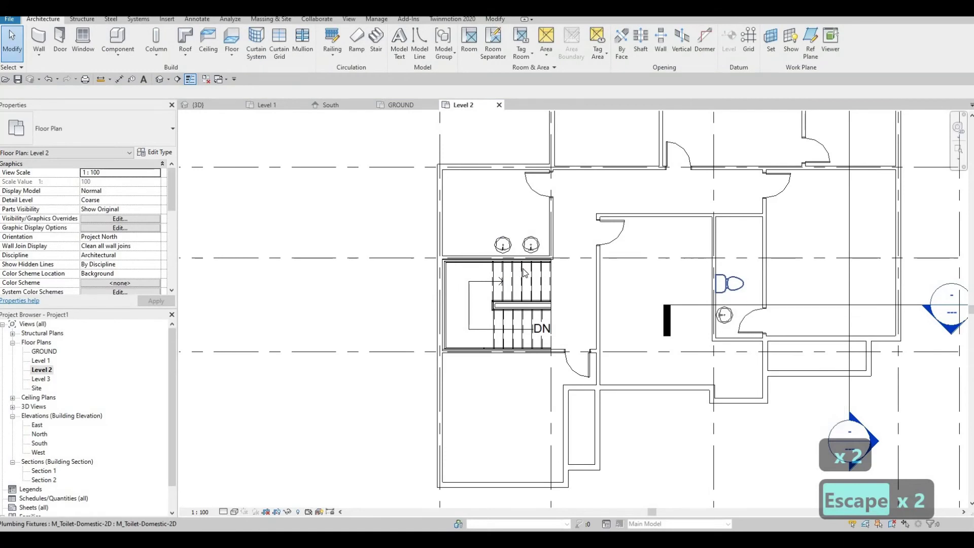
# - Create a similar M_Toilet-Domestic-2D on the stair wall beside the two sinks, about 700 mm from the exterior wall
pyautogui.scroll(-1, 469, 194)
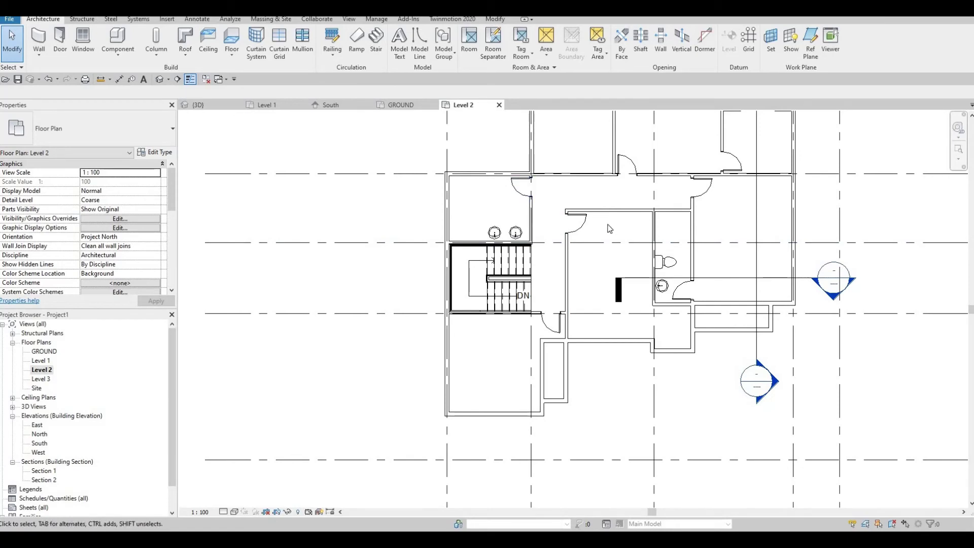
pyautogui.scroll(-2, 627, 307)
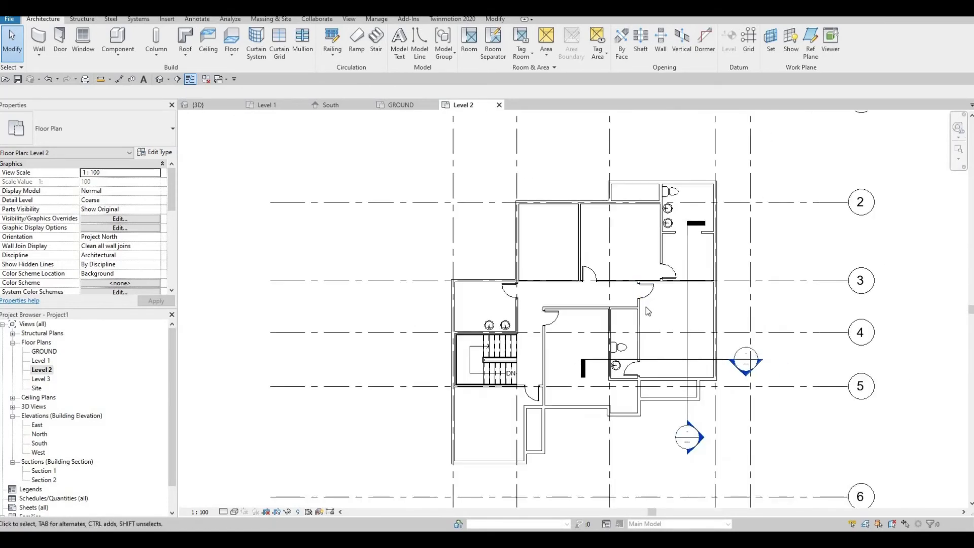
pyautogui.scroll(2, 659, 328)
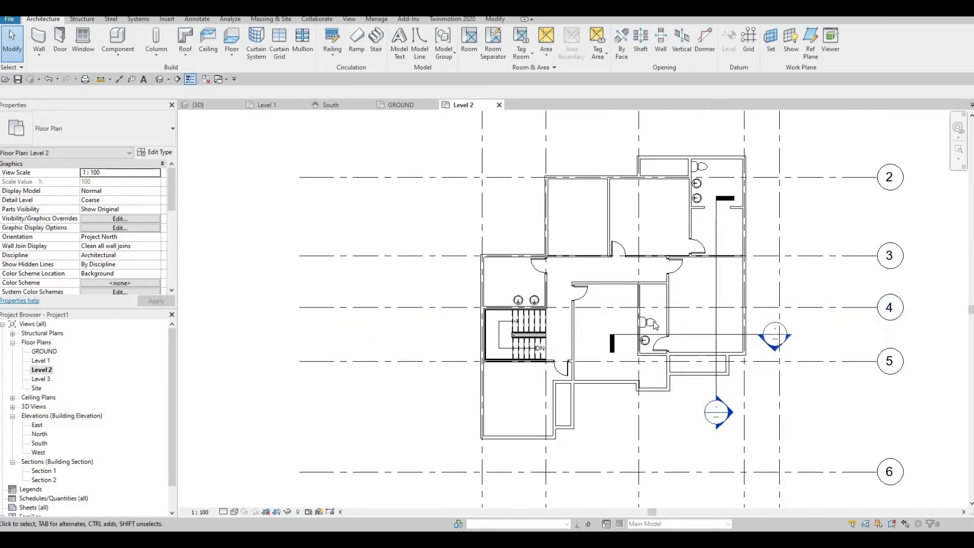
pyautogui.click(658, 322)
pyautogui.press('c')
pyautogui.press('s')
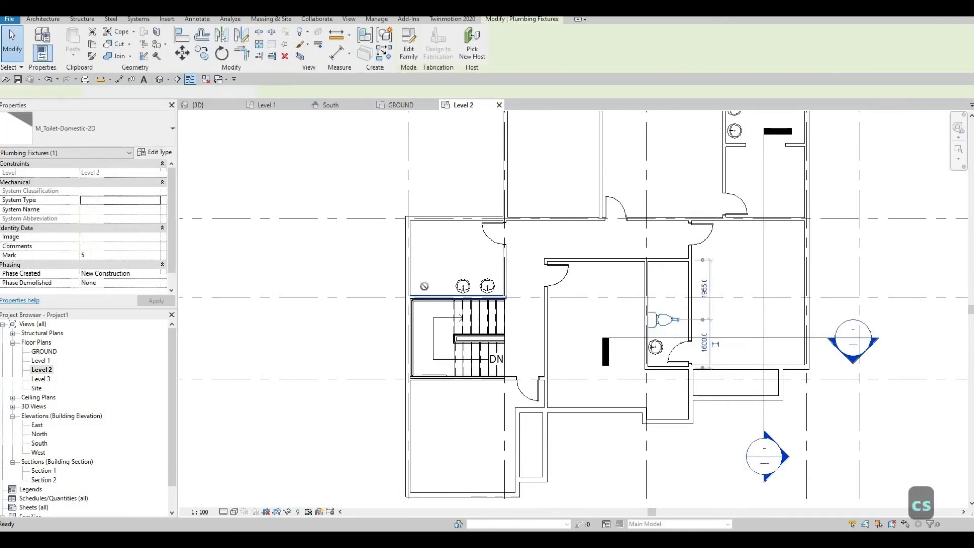
pyautogui.scroll(2, 424, 286)
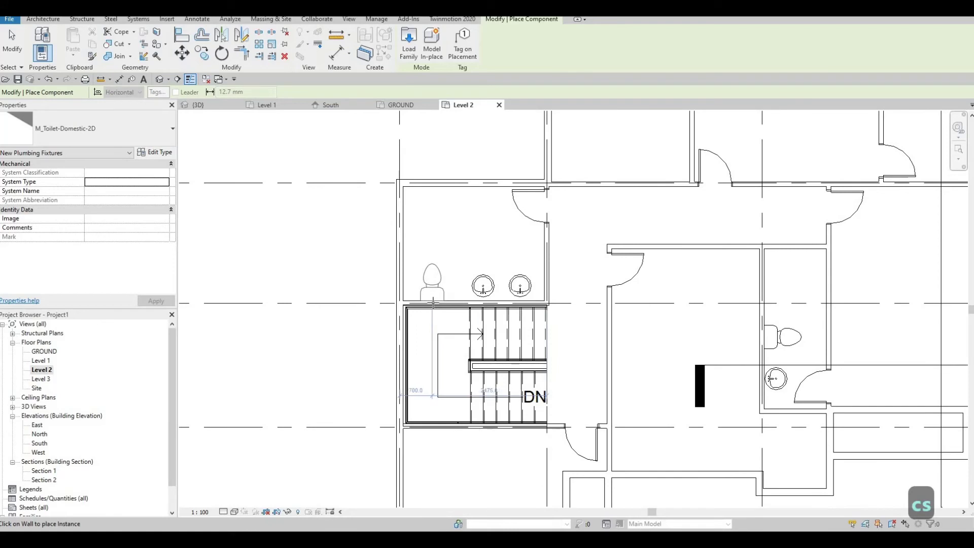
pyautogui.press('Escape')
pyautogui.press('Escape')
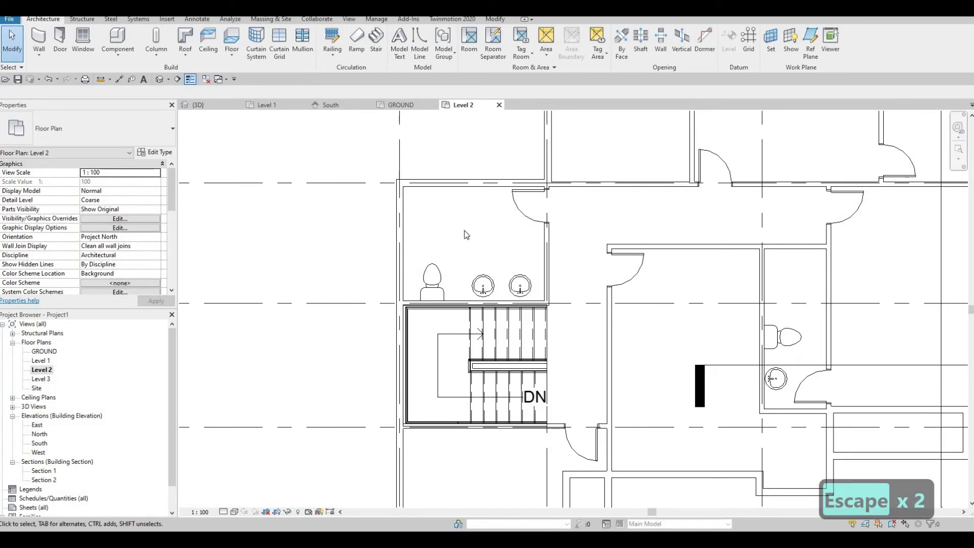
# - Draw a short vertical INTERIOR WALL 1 stub, about 900 mm long, from the wall opposite the sinks, 1200 mm from the door-side wall
pyautogui.scroll(-2, 464, 230)
pyautogui.press('Escape')
pyautogui.press('Escape')
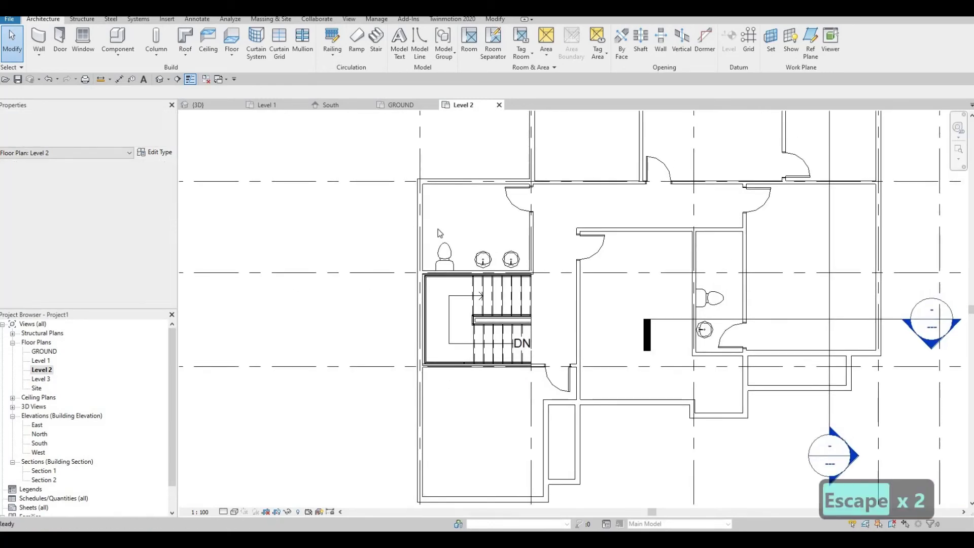
pyautogui.click(532, 246)
pyautogui.press('c')
pyautogui.press('s')
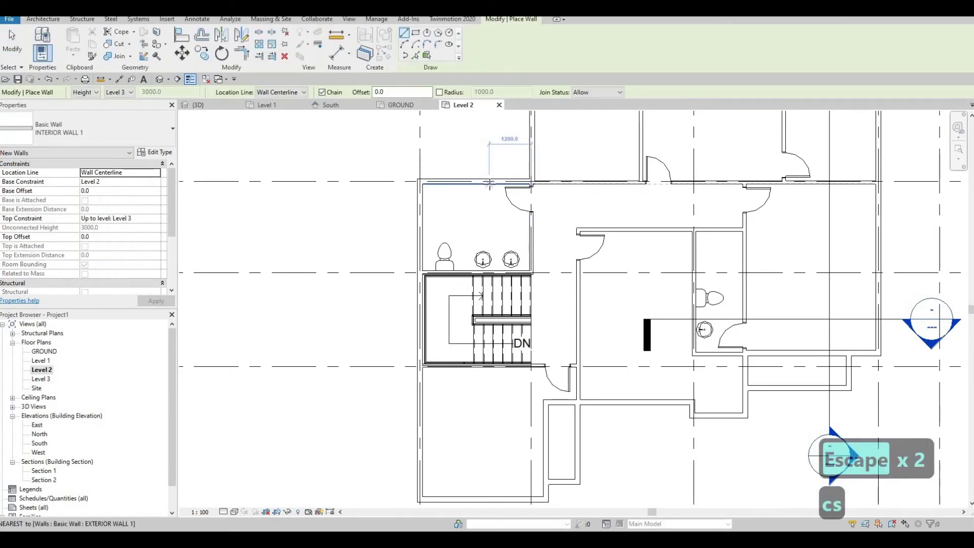
pyautogui.click(489, 203)
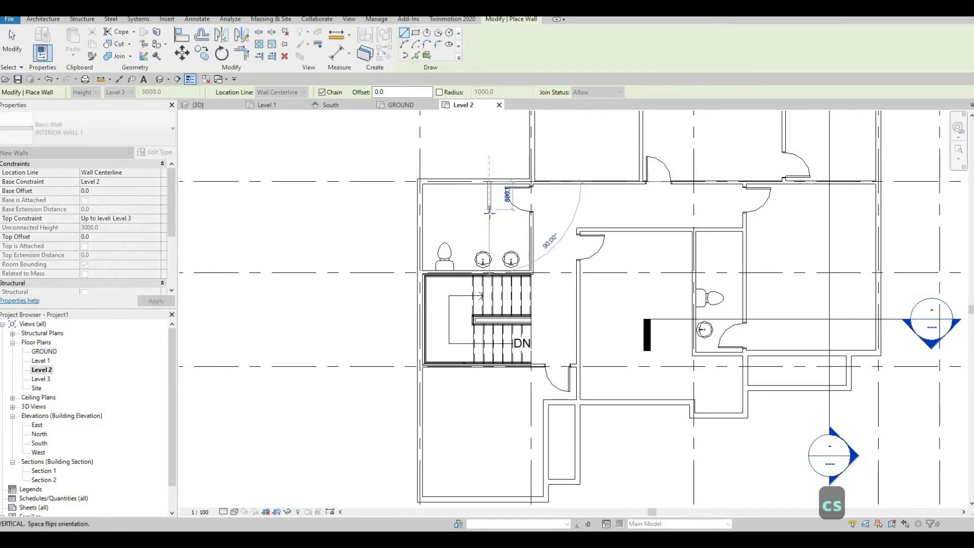
pyautogui.click(489, 212)
pyautogui.press('Escape')
# - Load the M_Shower Stall-2D family from the library's Plumbing, Architectural, Fixtures, Showers folder
pyautogui.scroll(-2, 580, 264)
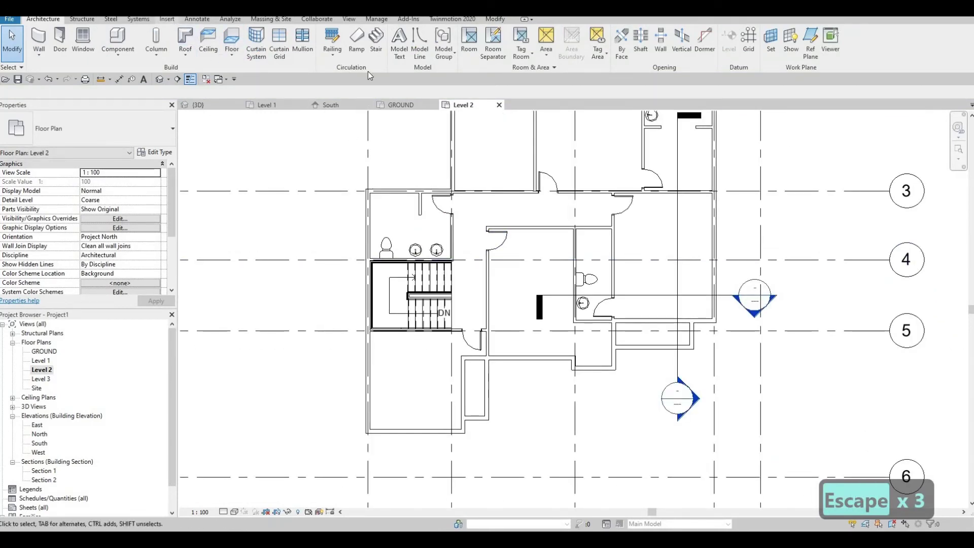
pyautogui.click(167, 18)
pyautogui.click(417, 43)
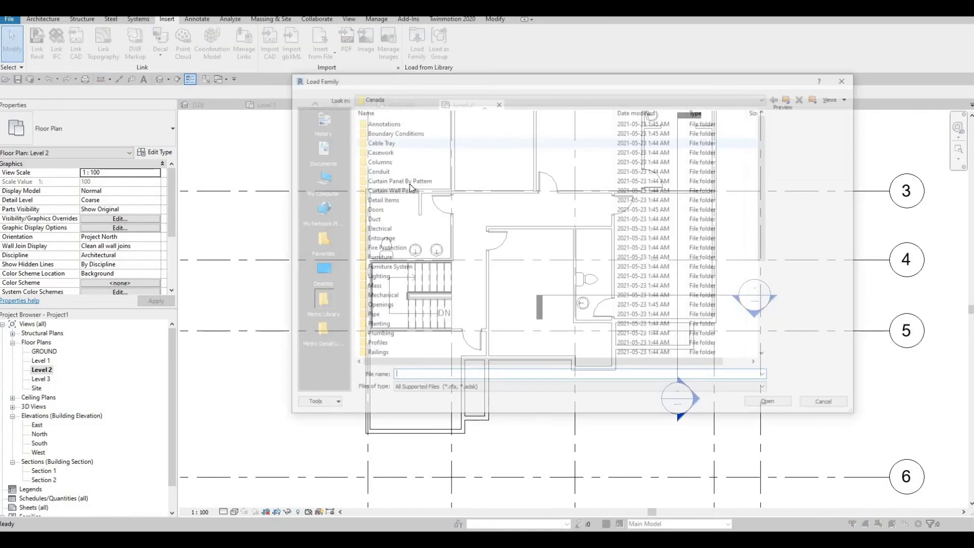
pyautogui.scroll(-2, 405, 277)
pyautogui.doubleClick(398, 276)
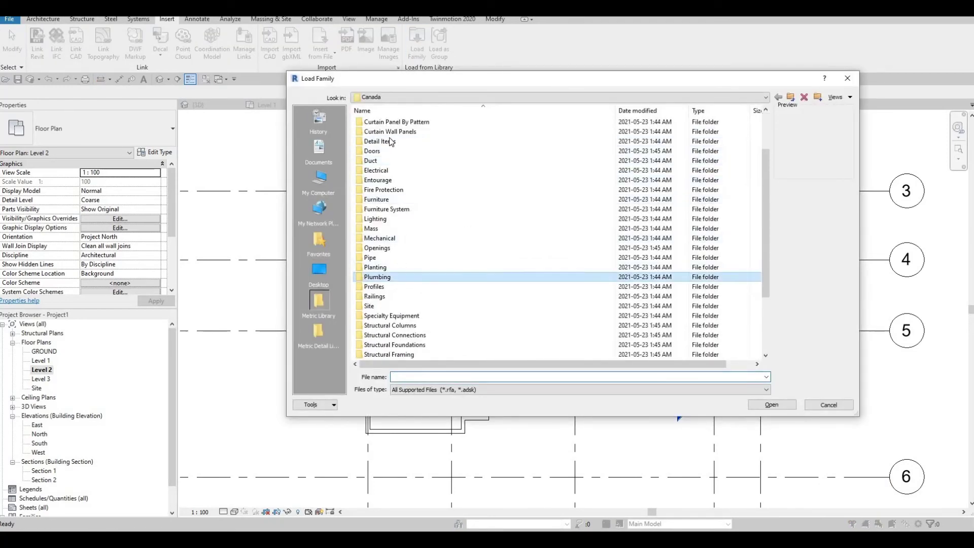
pyautogui.doubleClick(387, 123)
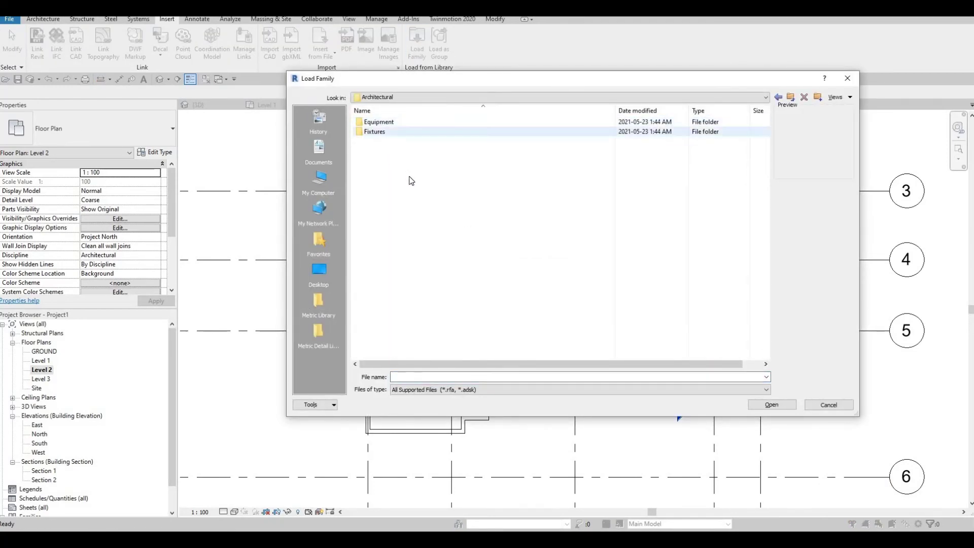
pyautogui.doubleClick(378, 132)
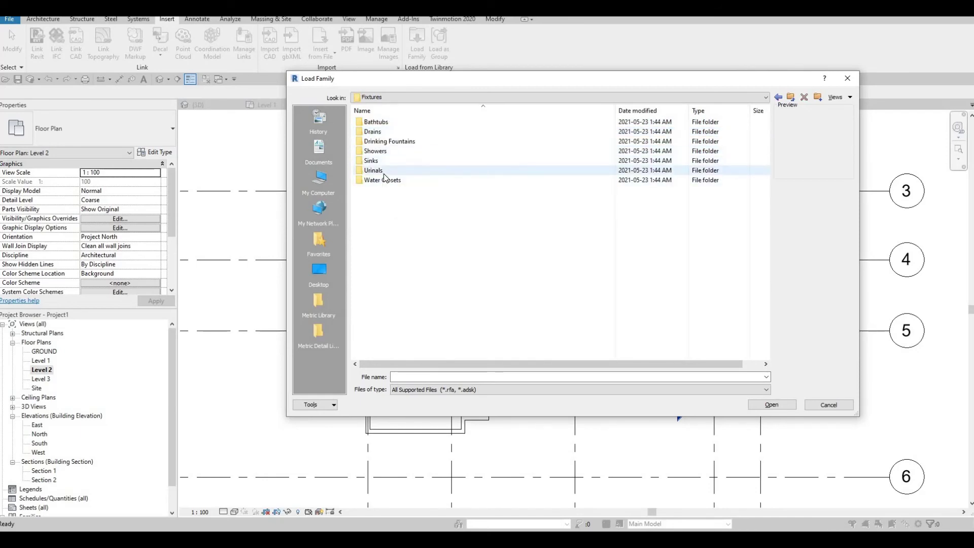
pyautogui.click(385, 151)
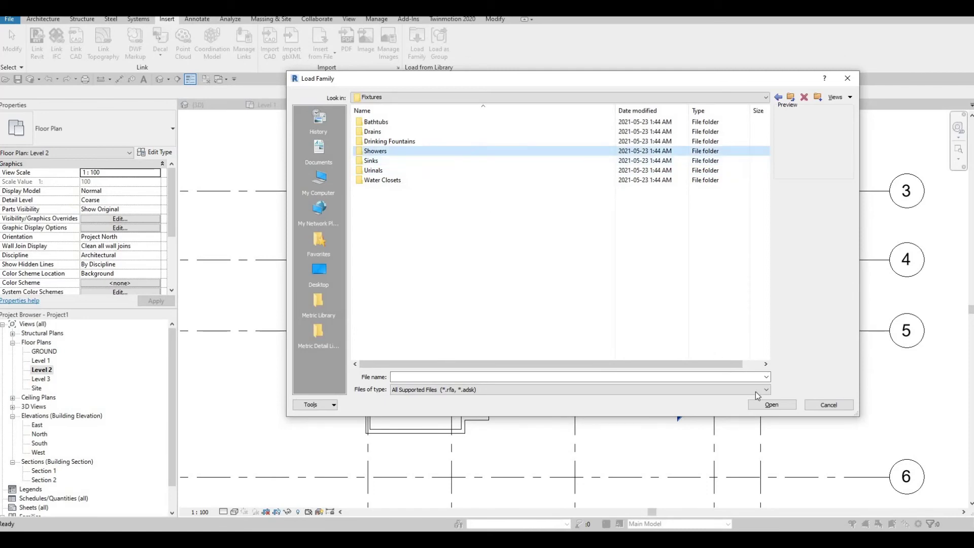
pyautogui.click(771, 404)
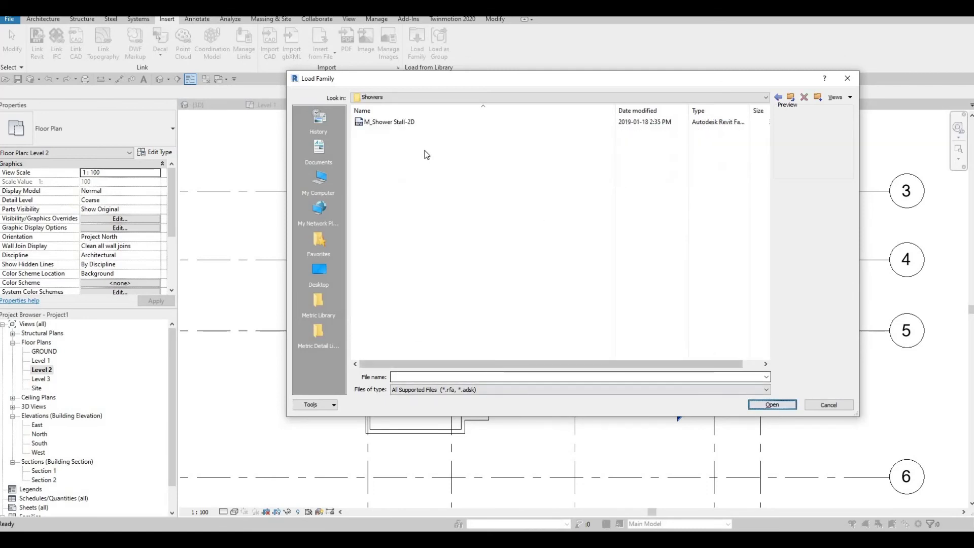
pyautogui.click(389, 122)
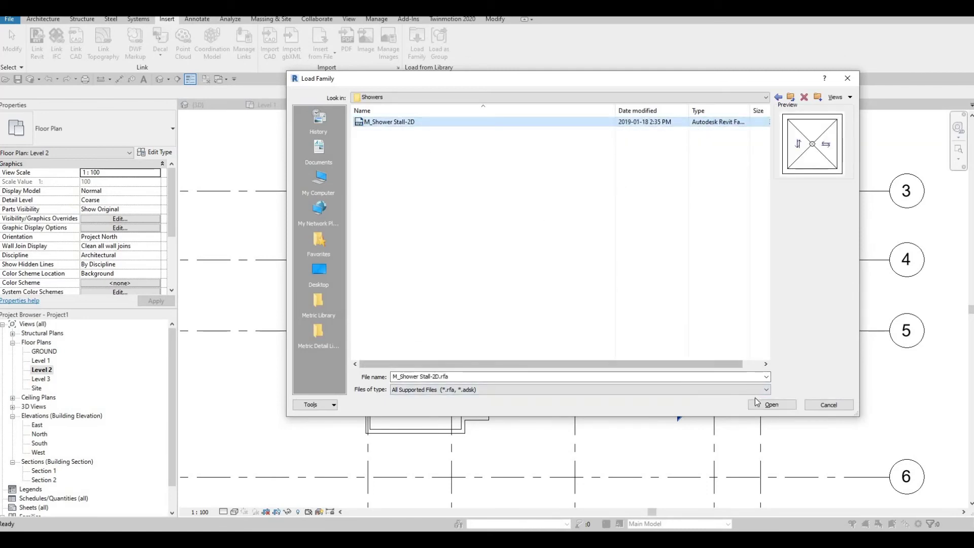
pyautogui.press('Return')
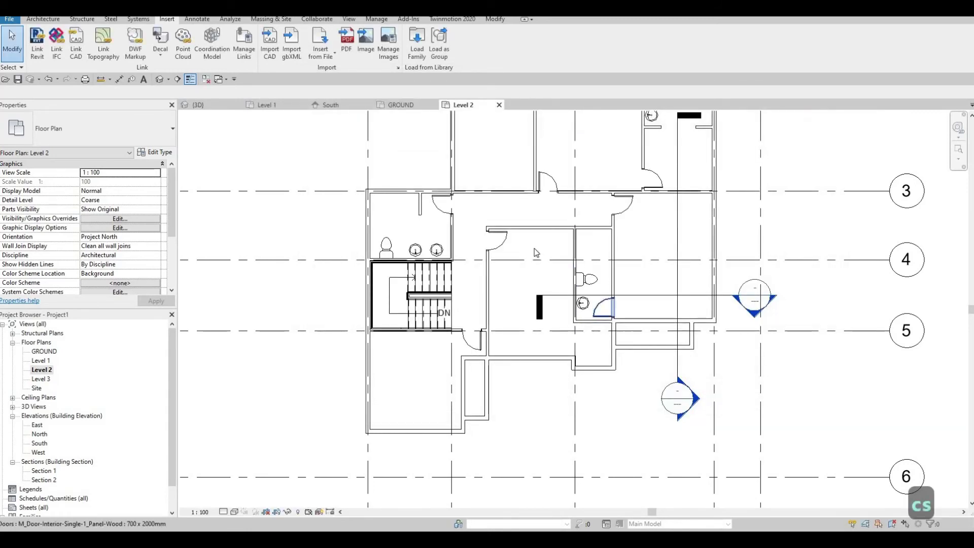
# - Place an M_Shower Stall-2D in the narrow bathroom beyond the toilet, against the toilet wall and near the end wall
pyautogui.press('Escape')
pyautogui.press('Escape')
pyautogui.press('c')
pyautogui.press('m')
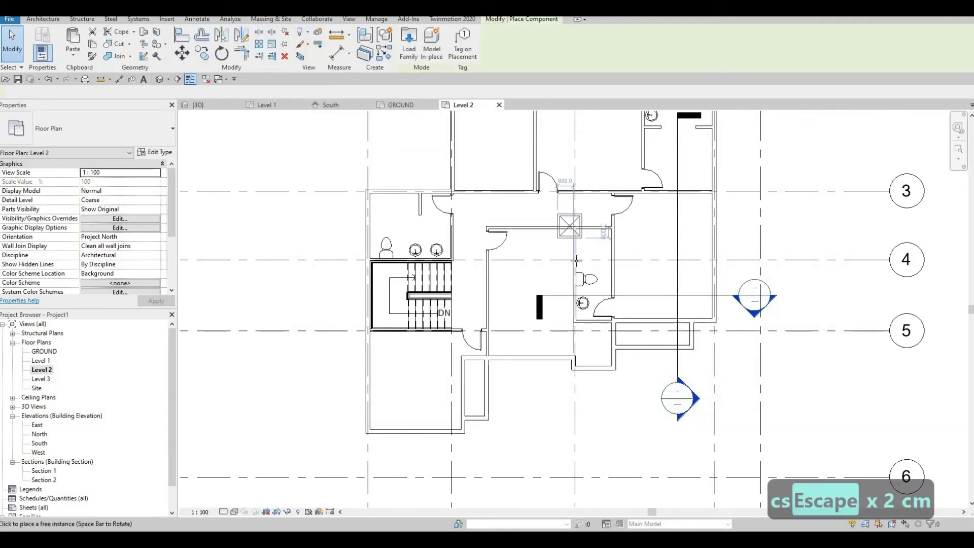
pyautogui.scroll(2, 591, 251)
pyautogui.scroll(2, 568, 249)
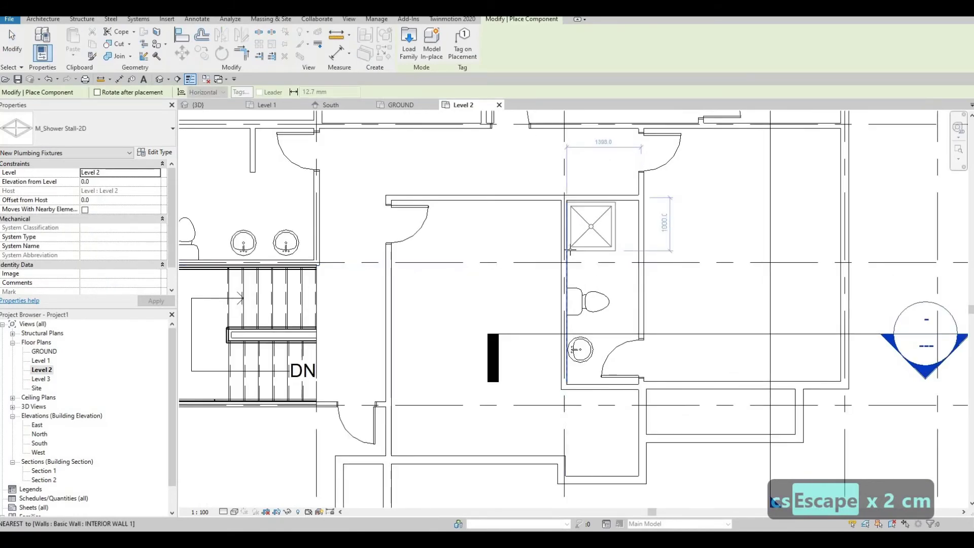
pyautogui.click(615, 223)
pyautogui.press('Escape')
pyautogui.press('Escape')
pyautogui.scroll(1, 613, 238)
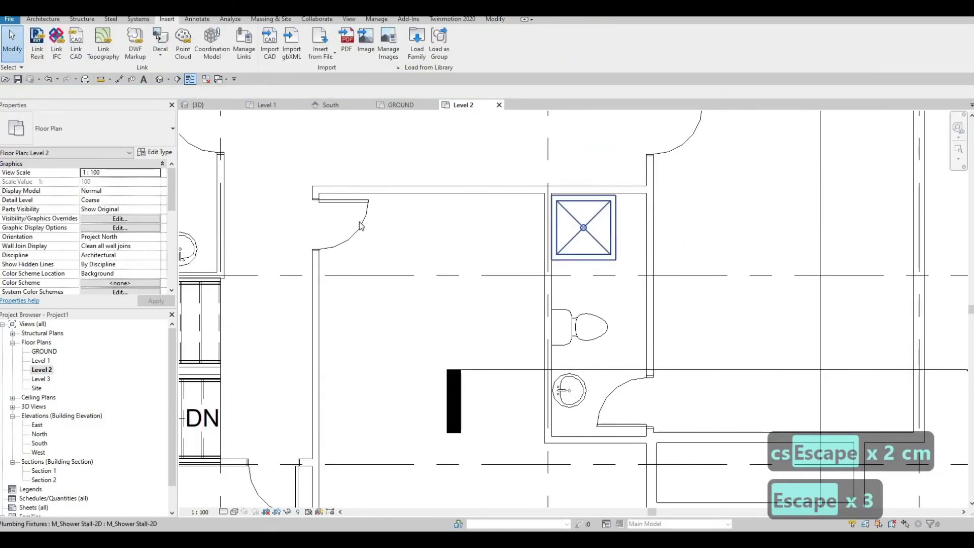
# - Duplicate the placed shower stall's type as M_Shower Stall-2D 2
pyautogui.click(583, 227)
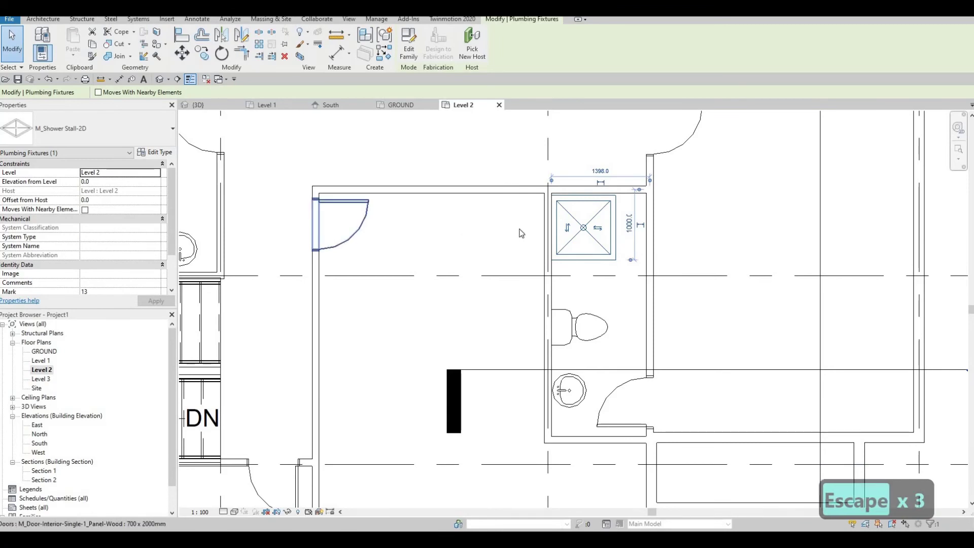
pyautogui.click(158, 152)
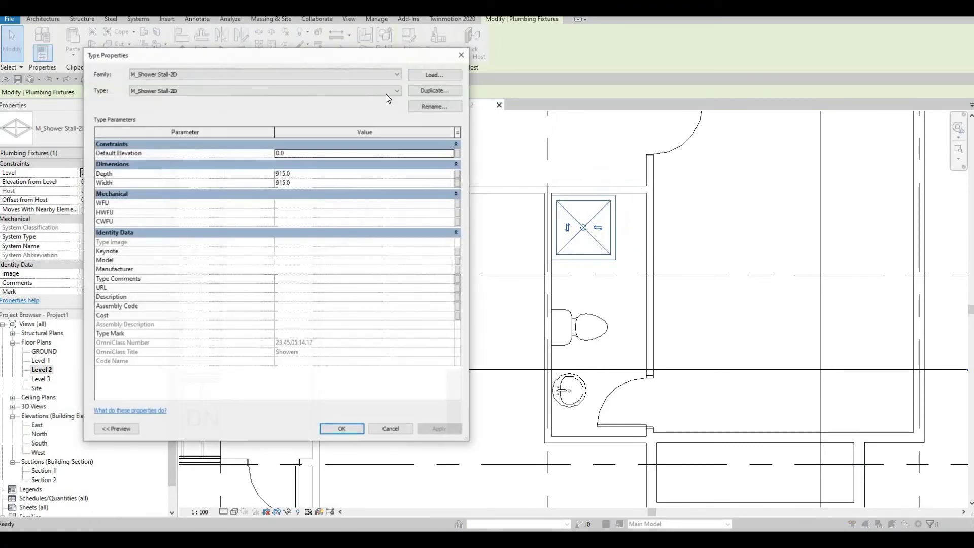
pyautogui.click(435, 90)
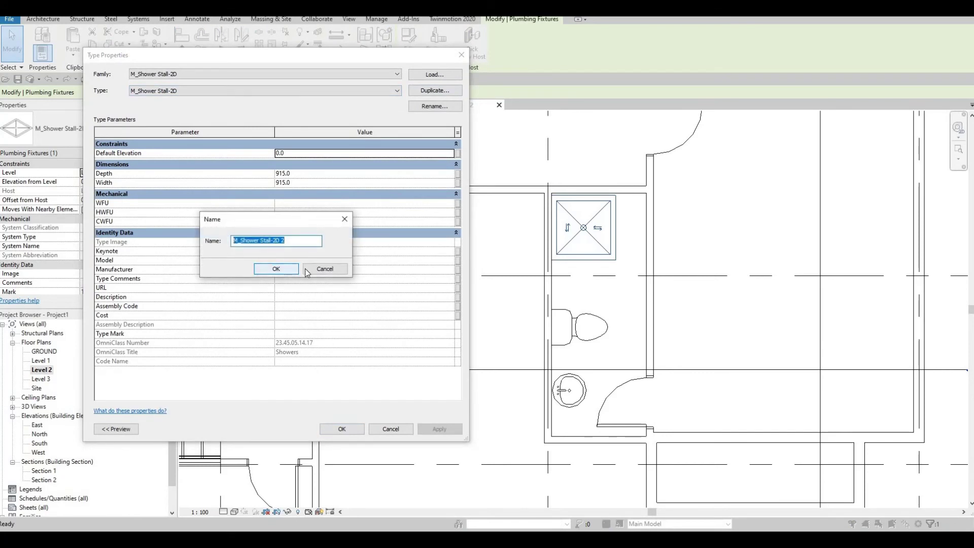
pyautogui.press('Return')
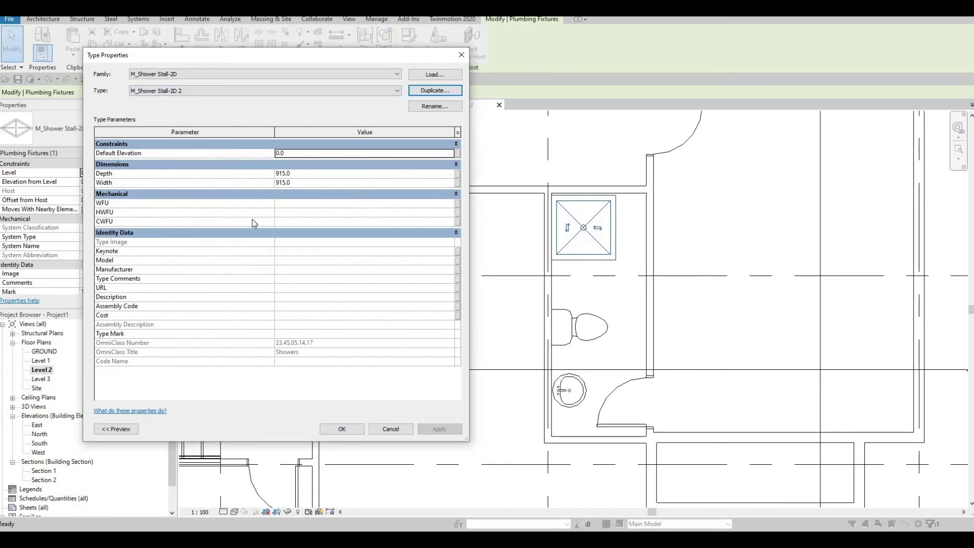
# - Set the depth of the M_Shower Stall-2D 2 type to 1200 mm
pyautogui.click(305, 173)
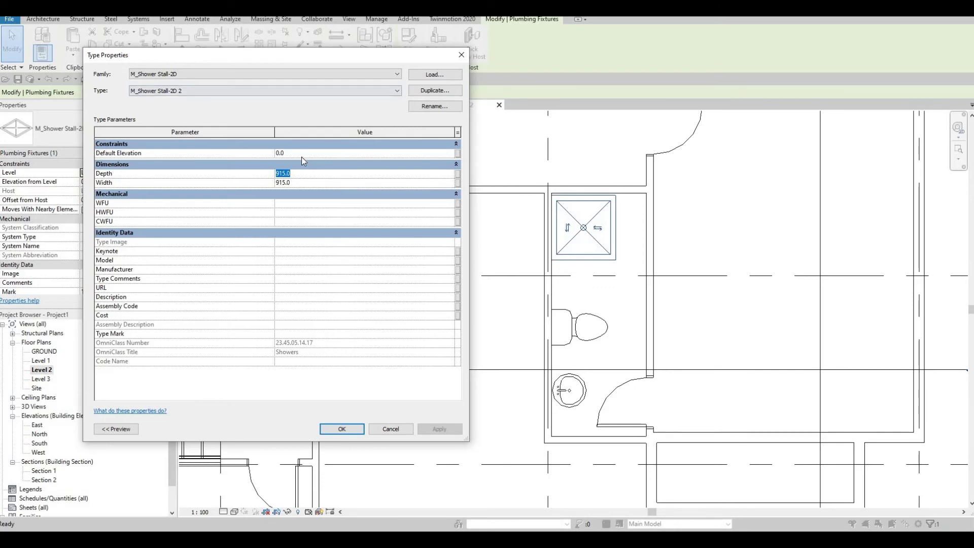
pyautogui.write('10')
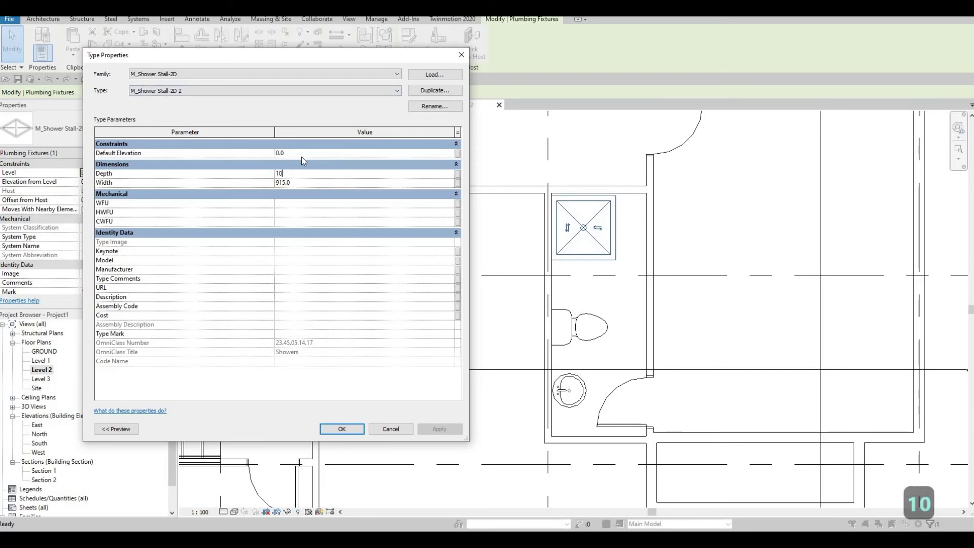
pyautogui.write('0')
pyautogui.press('BackSpace')
pyautogui.press('BackSpace')
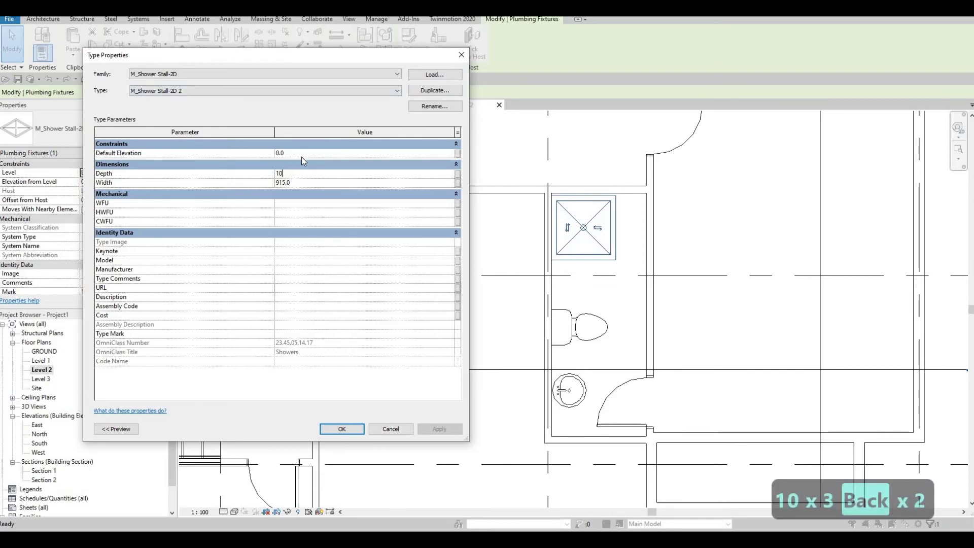
pyautogui.write('200')
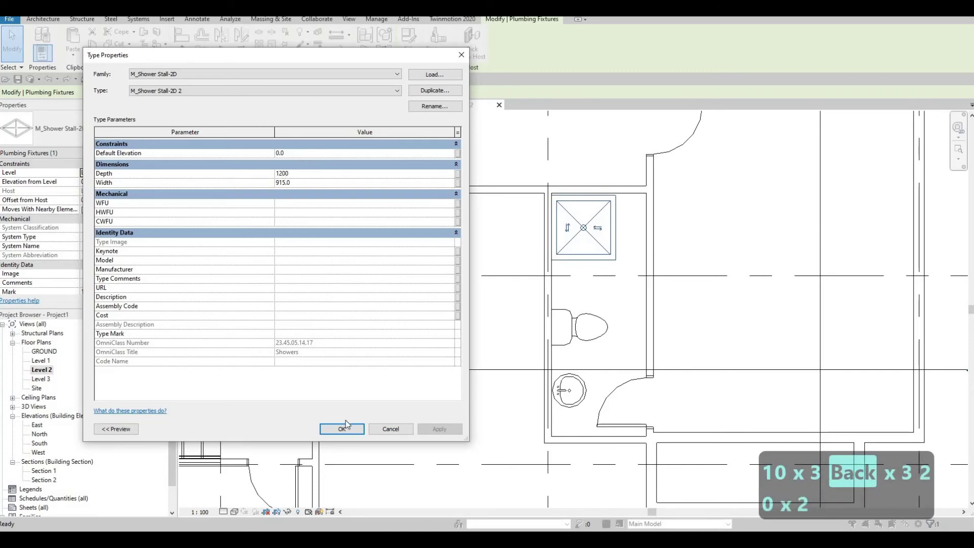
pyautogui.press('Escape')
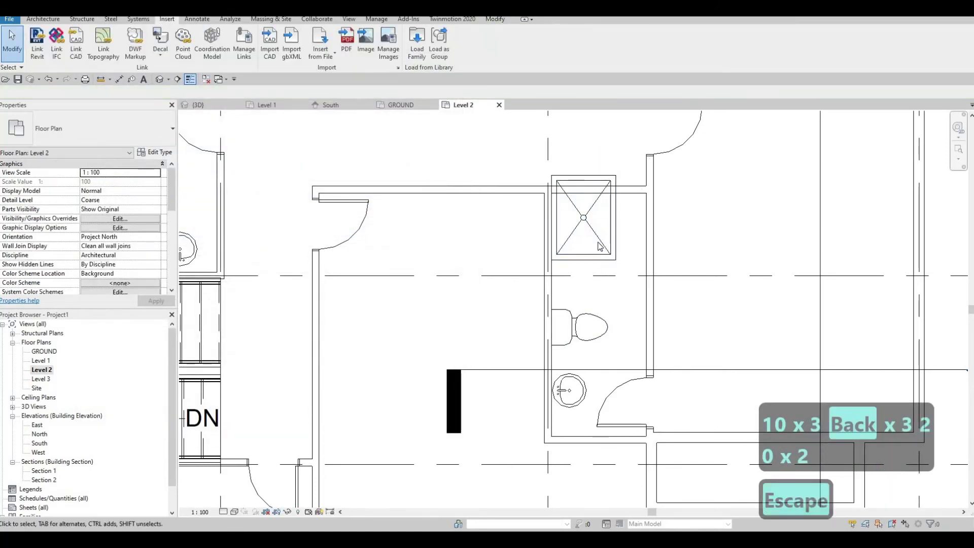
pyautogui.press('Escape')
# - Try rotating the shower stall about its corner into other orientations
pyautogui.click(600, 246)
pyautogui.press('Down')
pyautogui.press('Down')
pyautogui.press('Down')
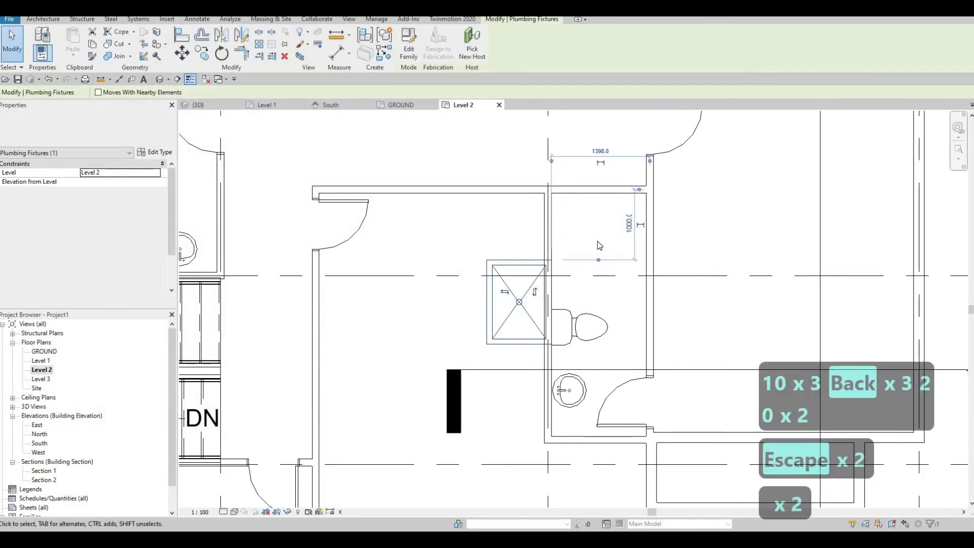
pyautogui.press('Escape')
pyautogui.press('Escape')
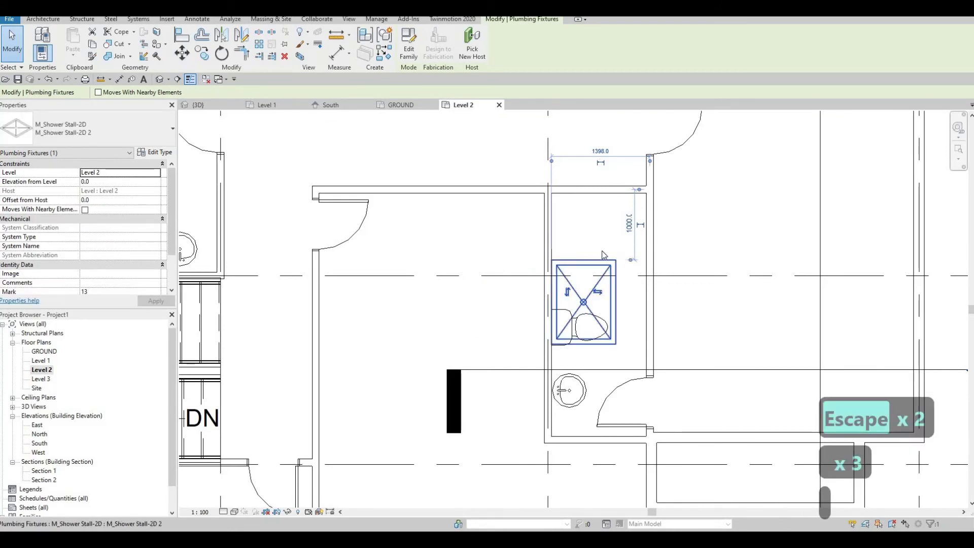
# - Nudge the shower stall toward the toilet until its far edge lines up with the inner face of the bathroom's end wall
pyautogui.click(608, 249)
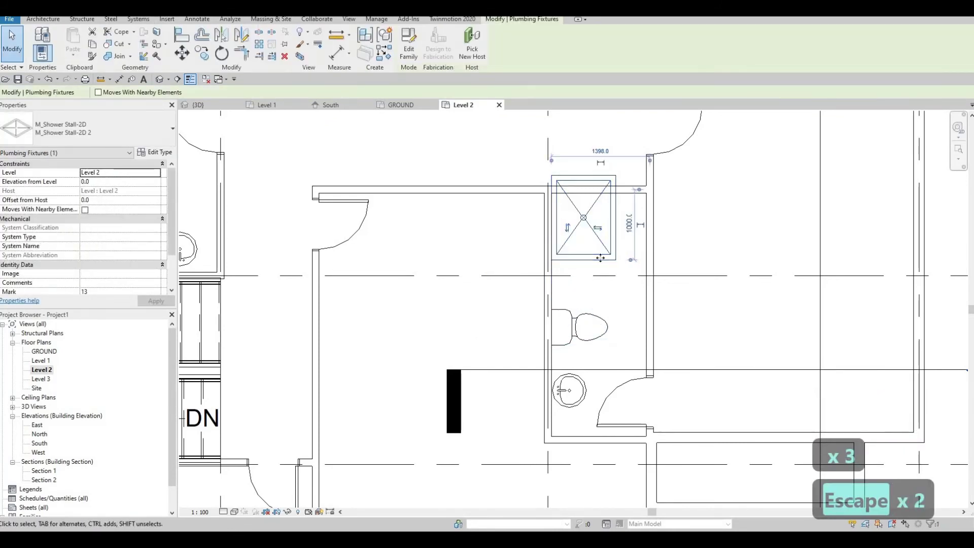
pyautogui.press('Down')
pyautogui.press('Down')
pyautogui.press('Down')
pyautogui.press('Down')
pyautogui.press('Down')
pyautogui.press('Down')
pyautogui.press('Down')
pyautogui.press('Down')
pyautogui.press('Down')
pyautogui.press('Down')
pyautogui.press('Down')
pyautogui.press('Down')
pyautogui.press('Down')
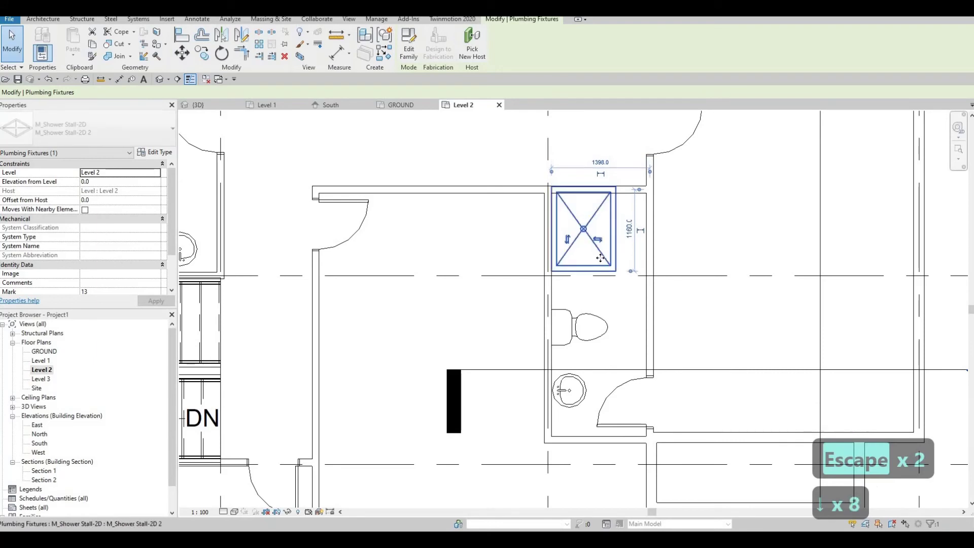
pyautogui.press('Escape')
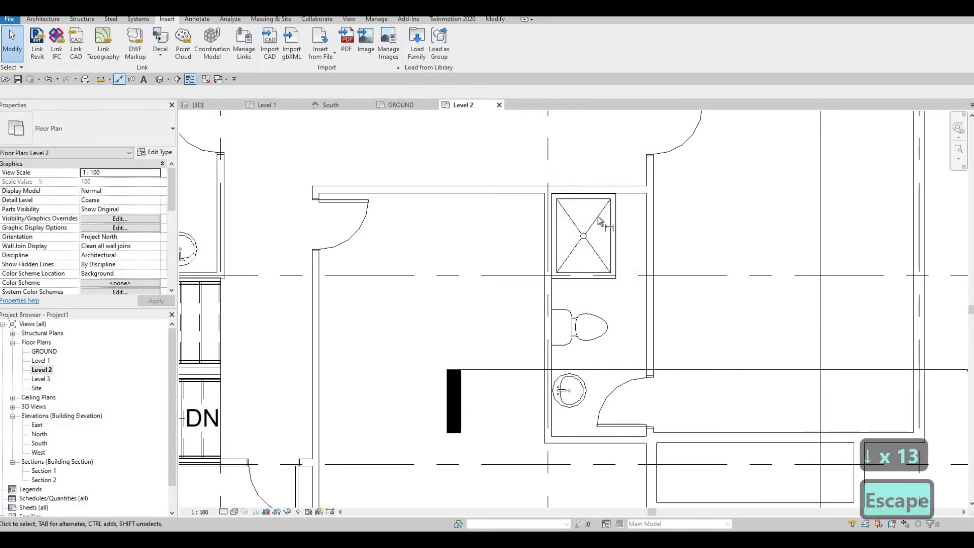
# - Measure the narrow bathroom's width between its two long walls with an aligned dimension, without keeping the dimension
pyautogui.press('d')
pyautogui.press('i')
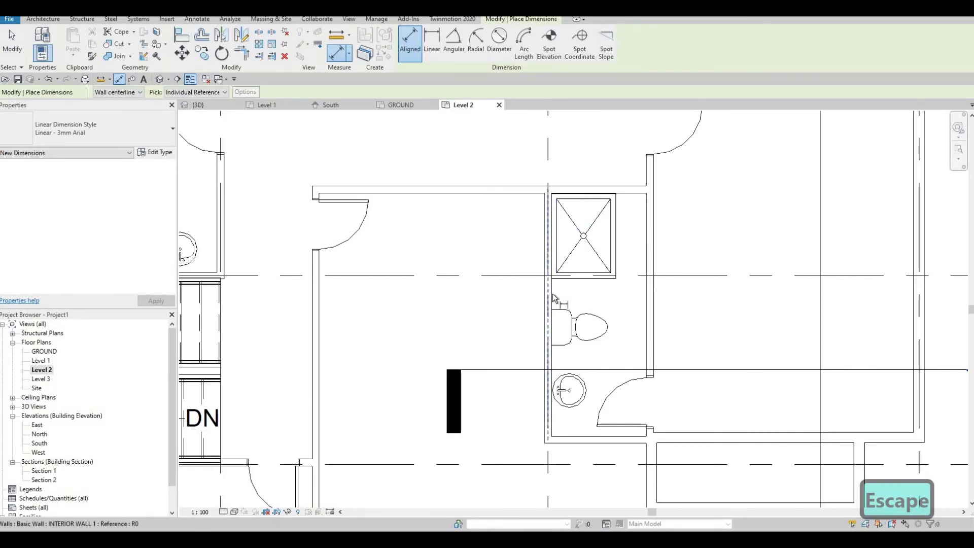
pyautogui.press('Tab')
pyautogui.click(553, 294)
pyautogui.press('Tab')
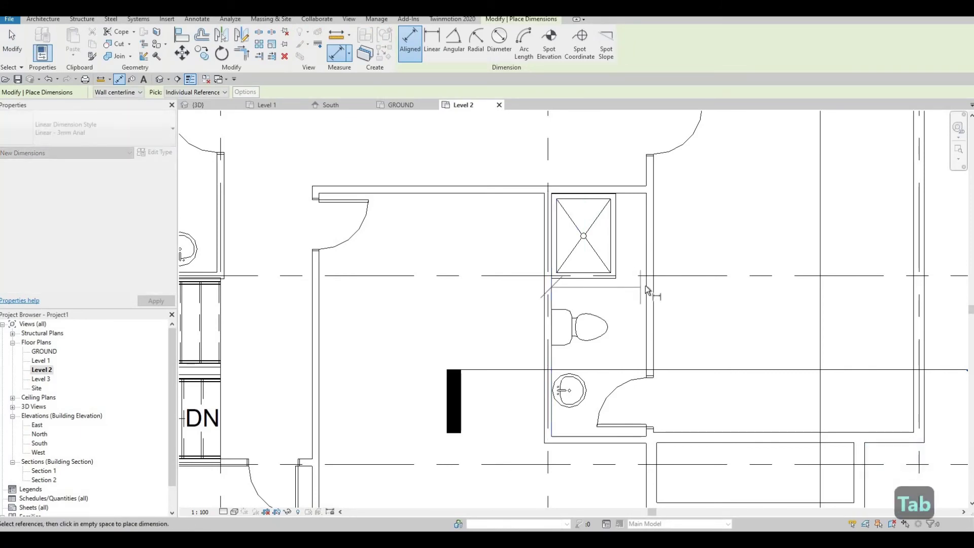
pyautogui.click(632, 174)
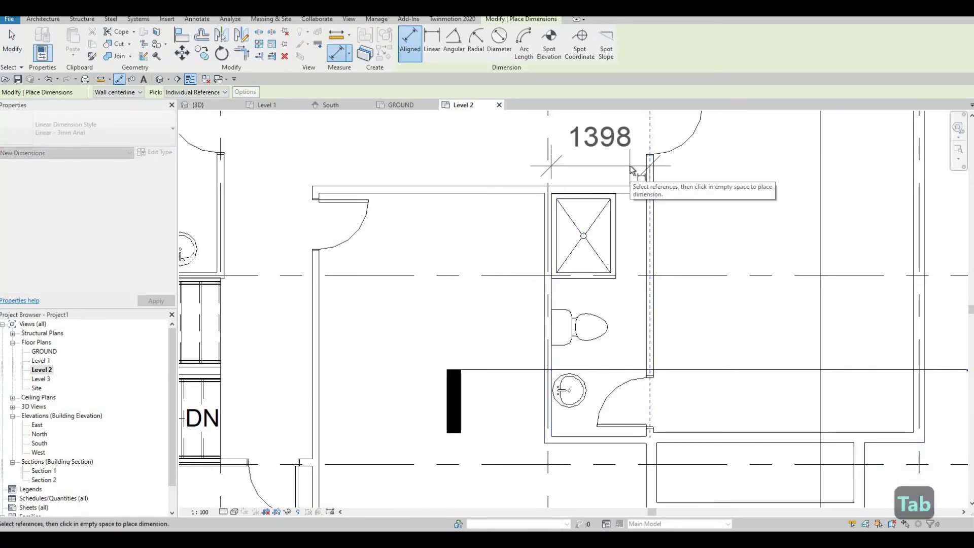
pyautogui.press('Escape')
pyautogui.press('Escape')
pyautogui.press('Escape')
# - Change the M_Shower Stall-2D 2 type to a width of 1398 mm and a depth of 1000 mm
pyautogui.click(616, 226)
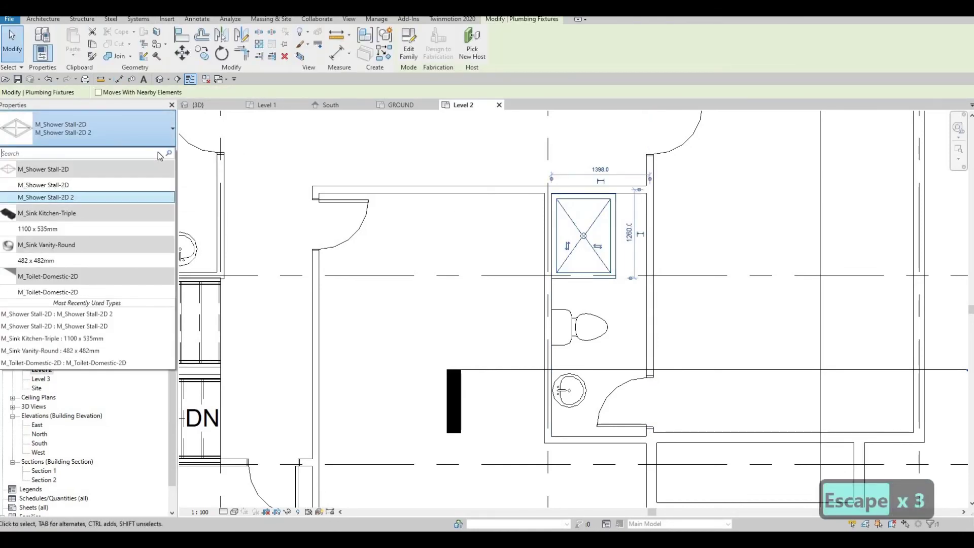
pyautogui.press('Escape')
pyautogui.click(156, 152)
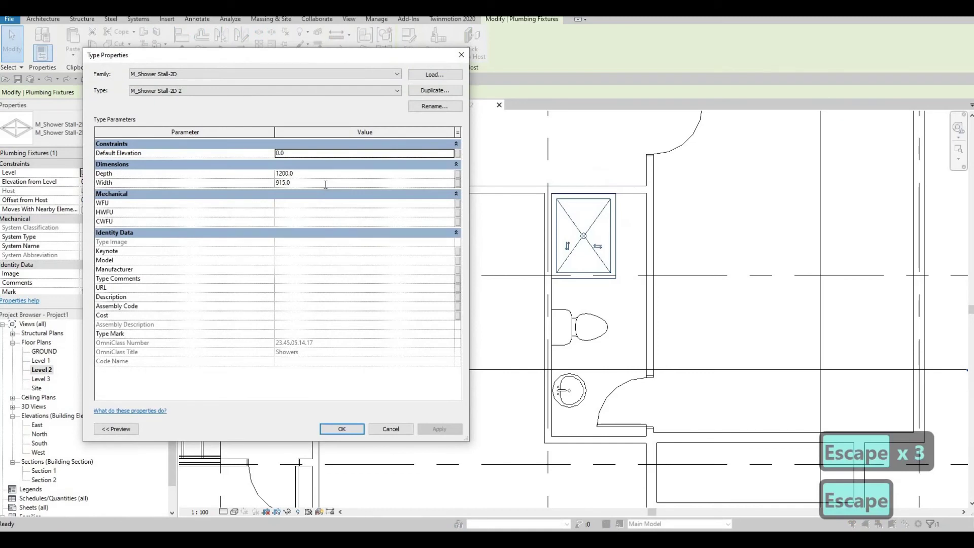
pyautogui.click(325, 184)
pyautogui.write('139')
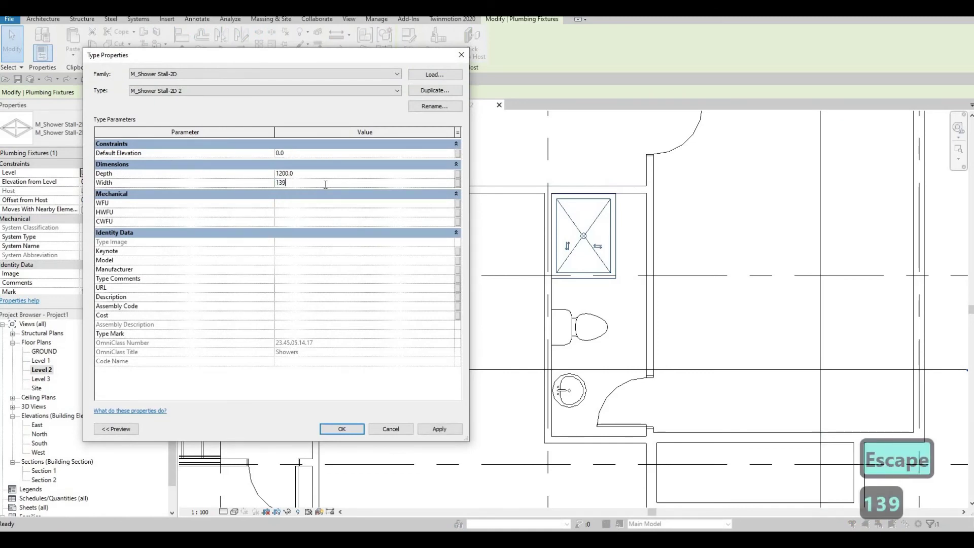
pyautogui.write('8')
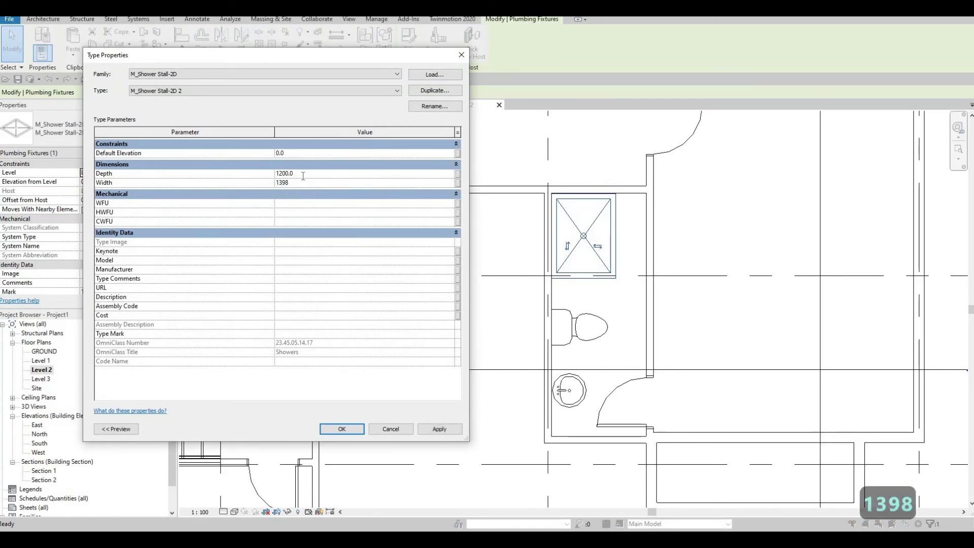
pyautogui.click(303, 174)
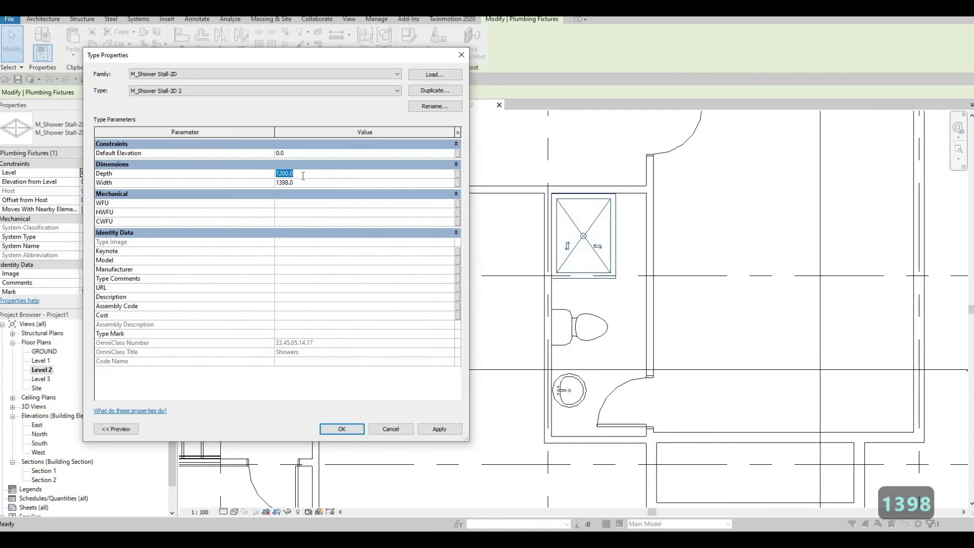
pyautogui.write('1')
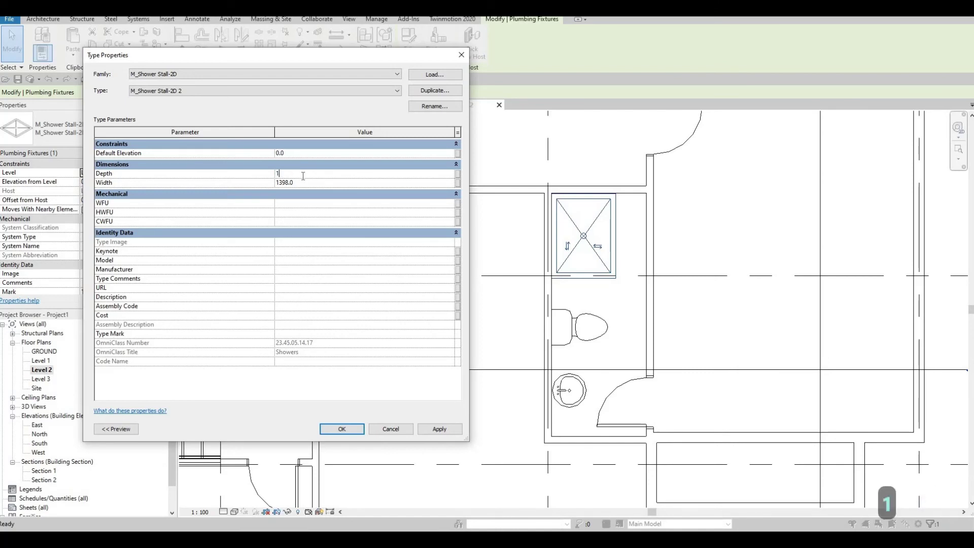
pyautogui.write('00')
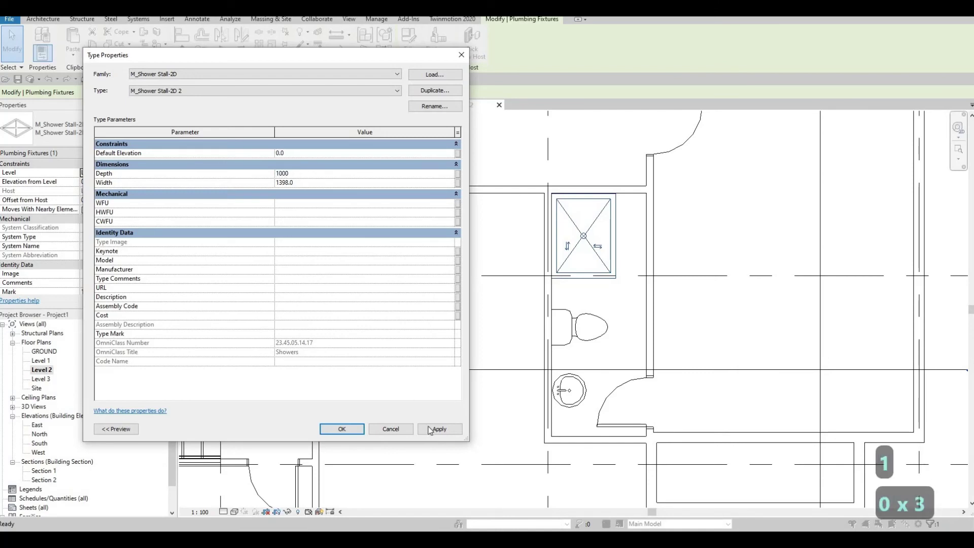
pyautogui.write('0')
pyautogui.click(426, 430)
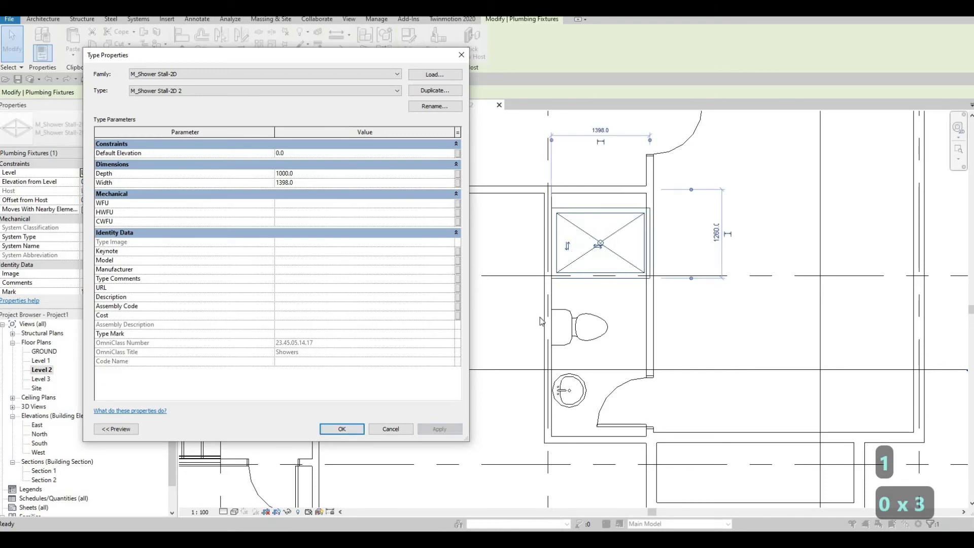
pyautogui.press('Escape')
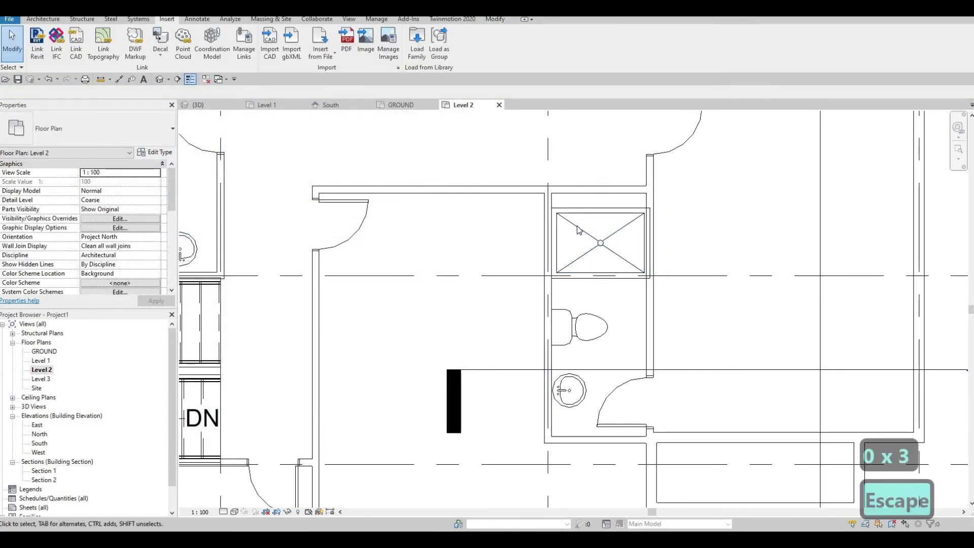
# - Nudge the resized shower stall away from the toilet until it sits against the bathroom's end wall
pyautogui.click(579, 229)
pyautogui.press('Up')
pyautogui.press('Up')
pyautogui.press('Up')
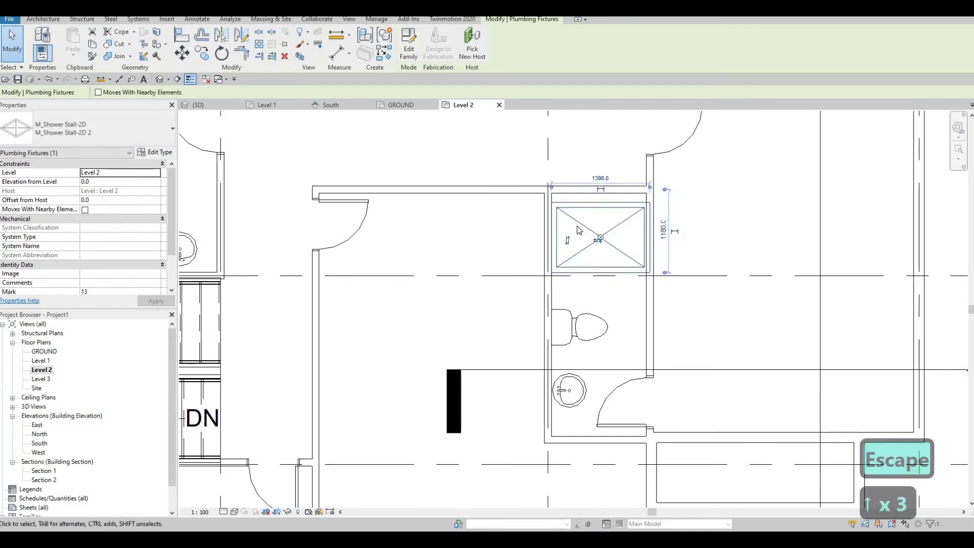
pyautogui.press('Up')
pyautogui.press('Up')
pyautogui.press('Up')
pyautogui.press('Up')
pyautogui.press('Up')
pyautogui.press('Up')
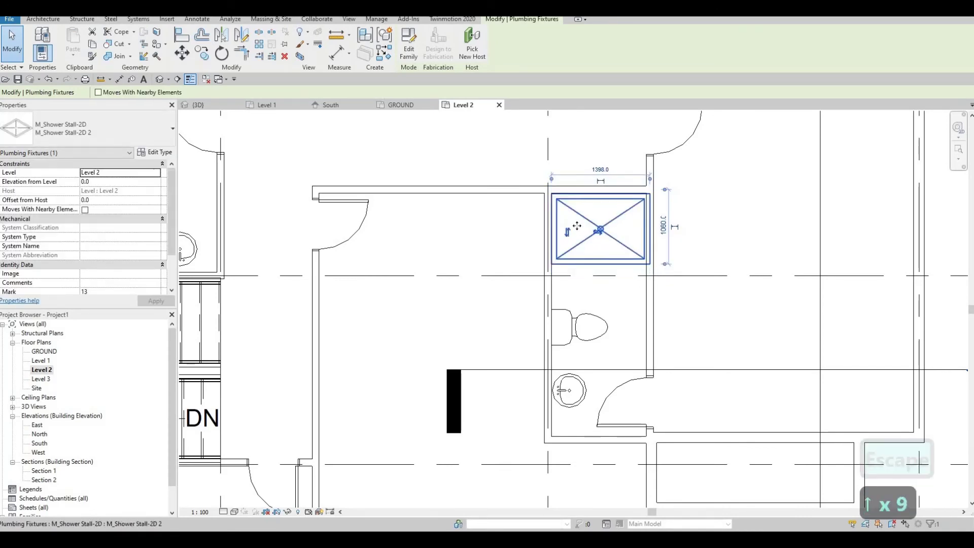
# - Set the shower stall's temporary dimension across the bathroom width to 1395 mm and deselect the stall
pyautogui.scroll(2, 577, 226)
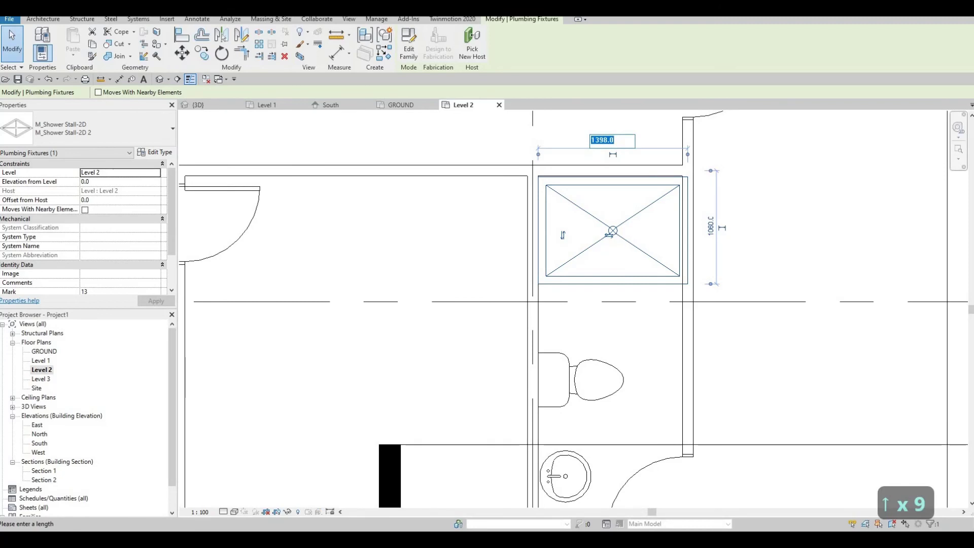
pyautogui.write('1')
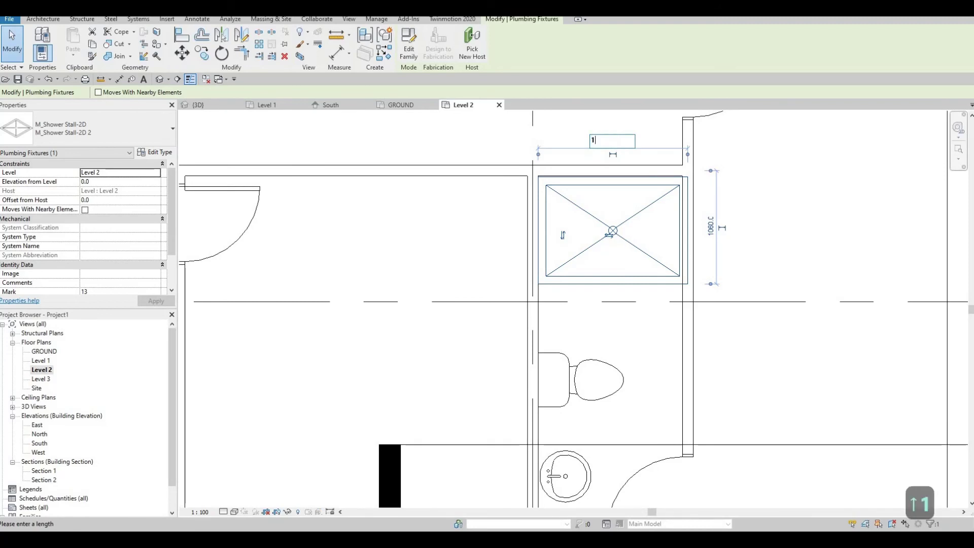
pyautogui.write('395')
pyautogui.press('Return')
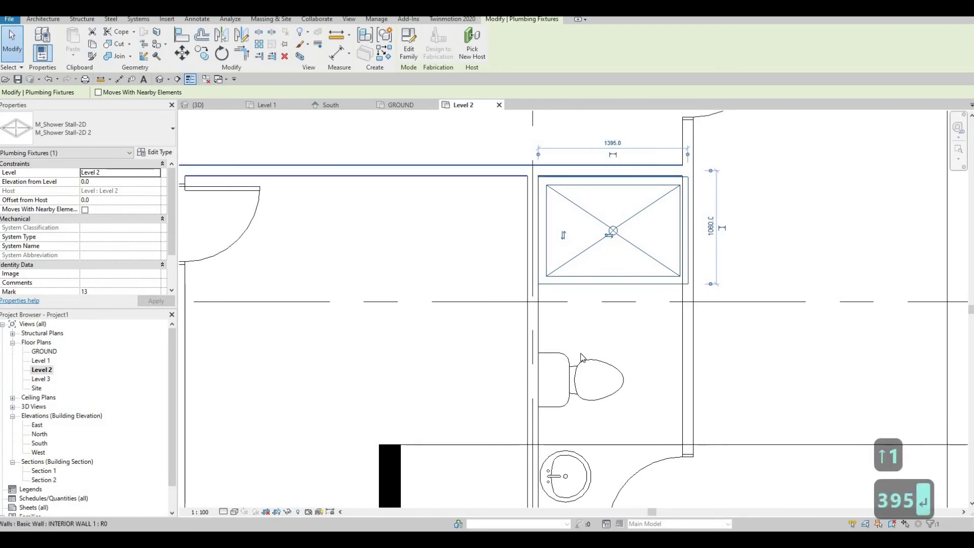
pyautogui.press('Escape')
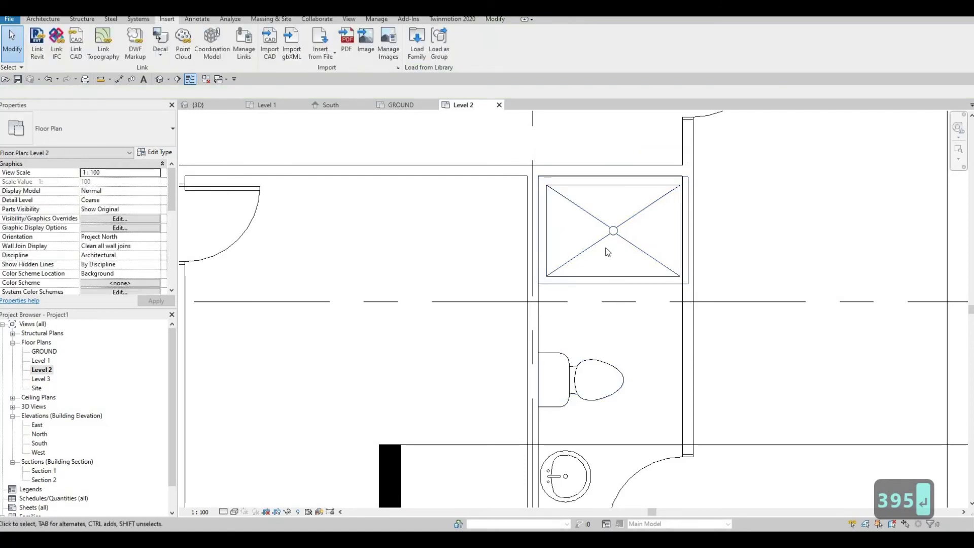
# - Measure the narrow bathroom's clear width at the shower stall between the inner wall faces with an aligned dimension, without keeping it
pyautogui.press('Escape')
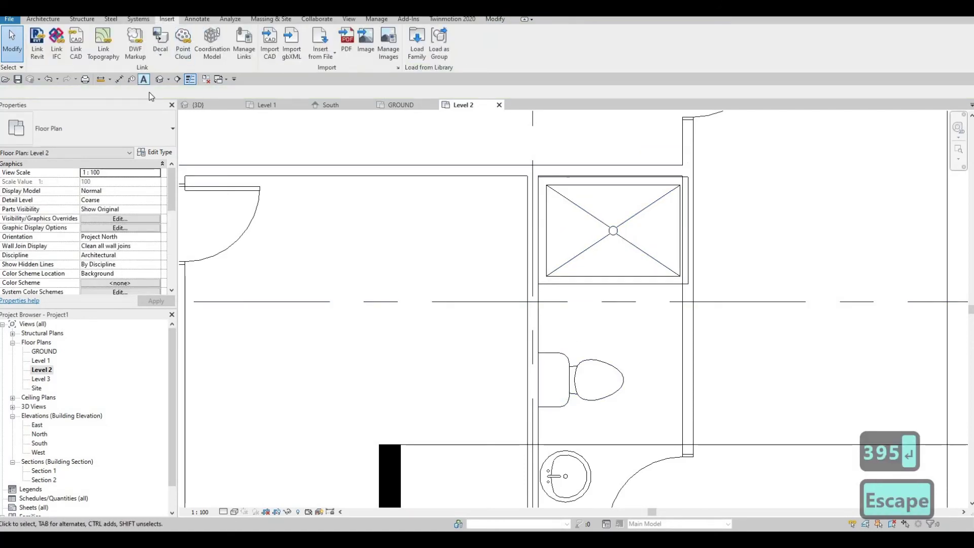
pyautogui.click(119, 78)
pyautogui.scroll(4, 558, 160)
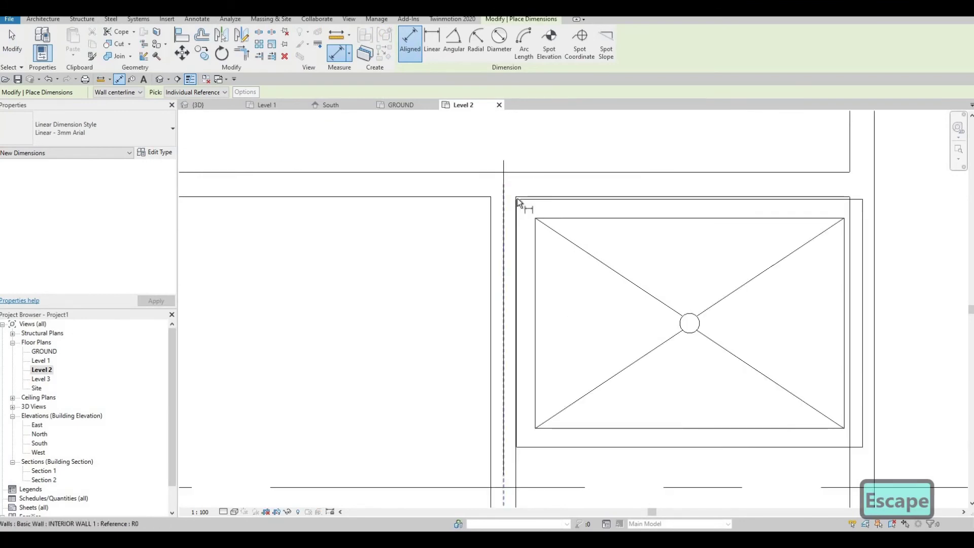
pyautogui.scroll(1, 518, 203)
pyautogui.click(897, 214)
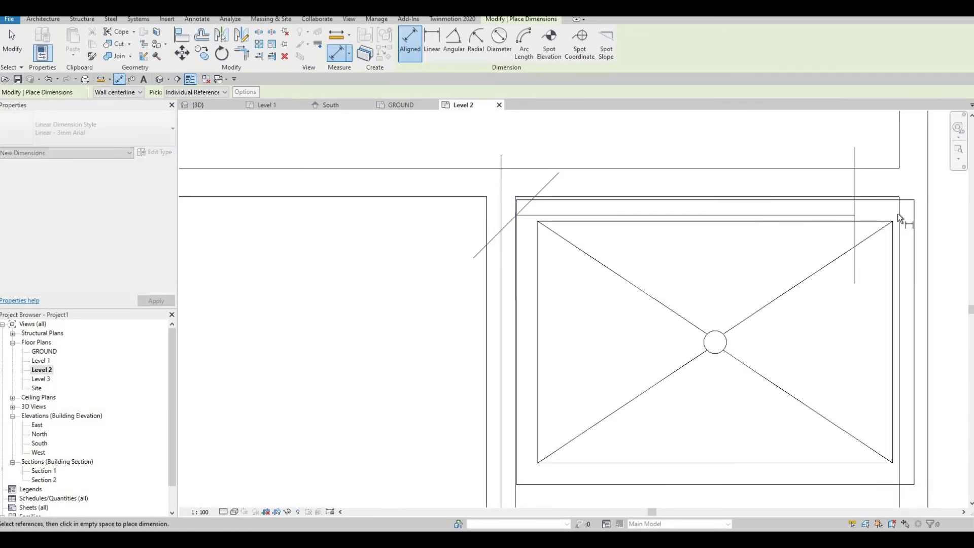
pyautogui.press('Tab')
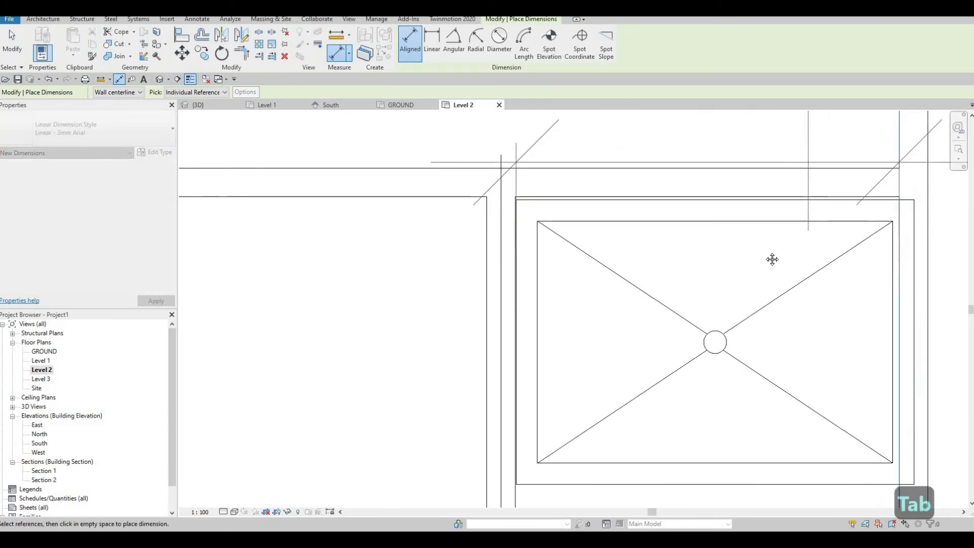
pyautogui.press('Escape')
pyautogui.press('Escape')
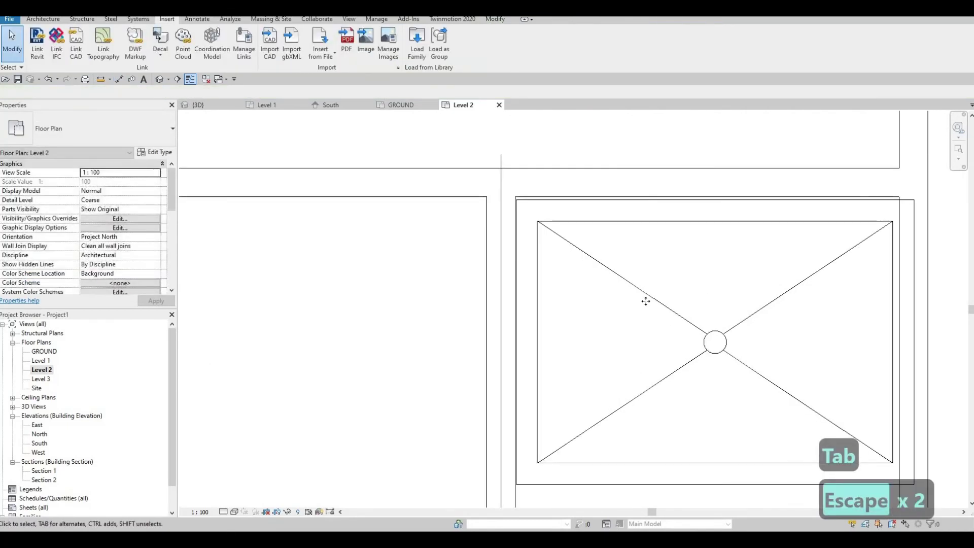
# - Change the width of the M_Shower Stall-2D 2 type to 1345 mm and deselect the stall
pyautogui.click(645, 302)
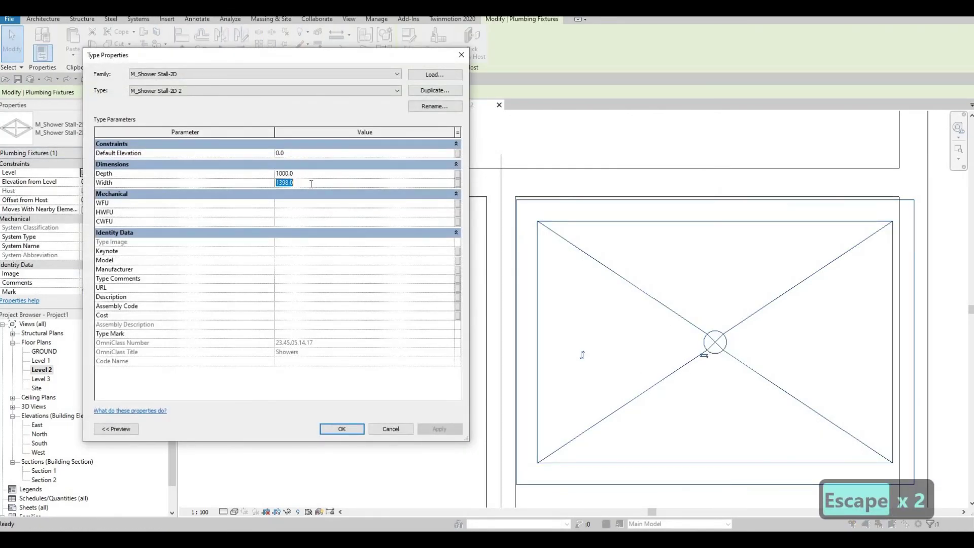
pyautogui.write('1345')
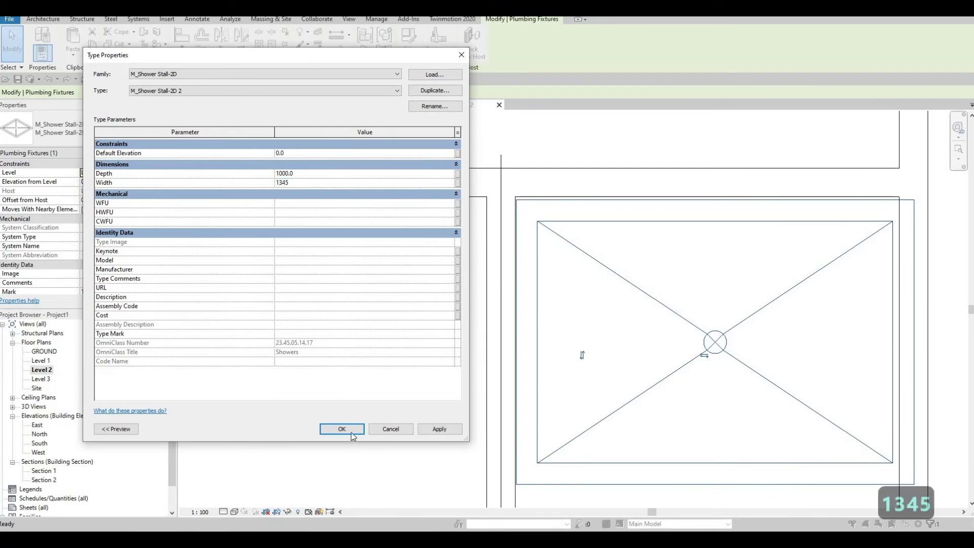
pyautogui.click(351, 430)
pyautogui.press('Escape')
pyautogui.press('Escape')
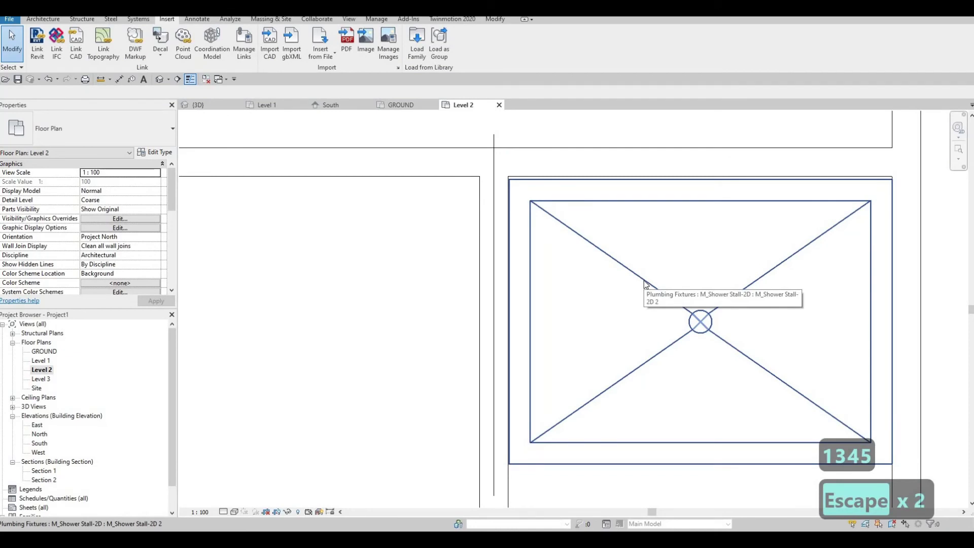
# - Try to move the shower stall from its outer corner to the adjacent inner corner of the bathroom walls
pyautogui.click(645, 284)
pyautogui.press('m')
pyautogui.press('v')
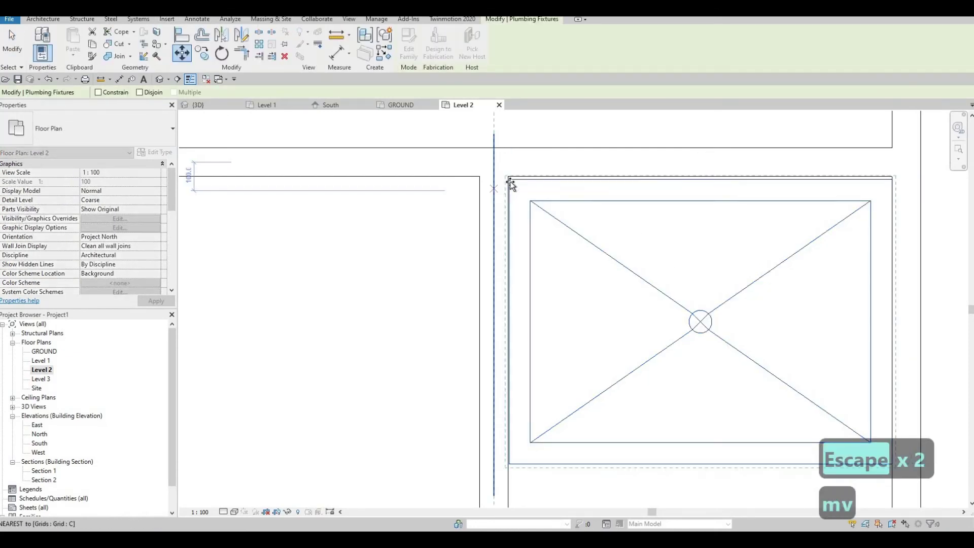
pyautogui.click(509, 180)
pyautogui.click(513, 179)
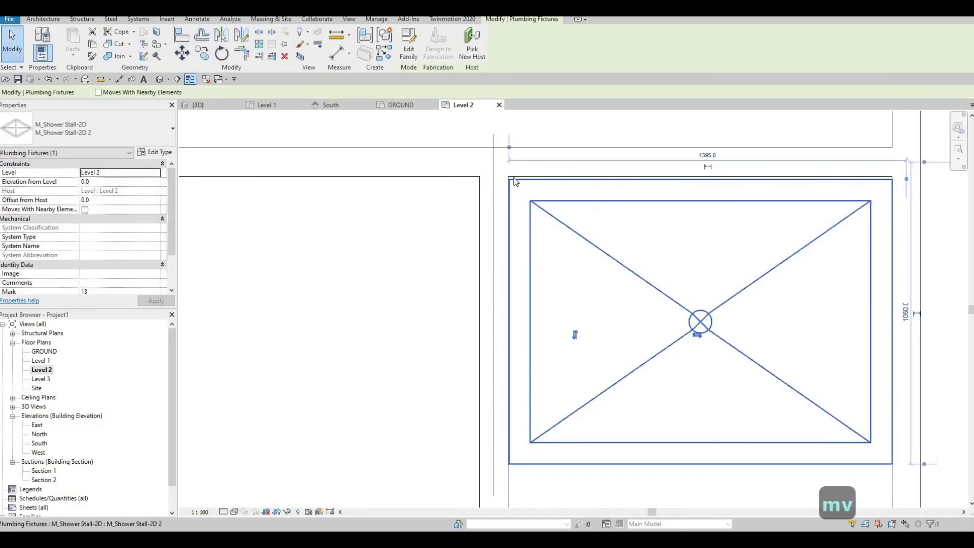
pyautogui.press('Escape')
pyautogui.press('Escape')
# - Align the shower stall's two outer edges with the inner faces of the bathroom's end wall and the toilet-side wall
pyautogui.scroll(5, 511, 184)
pyautogui.press('capslock')
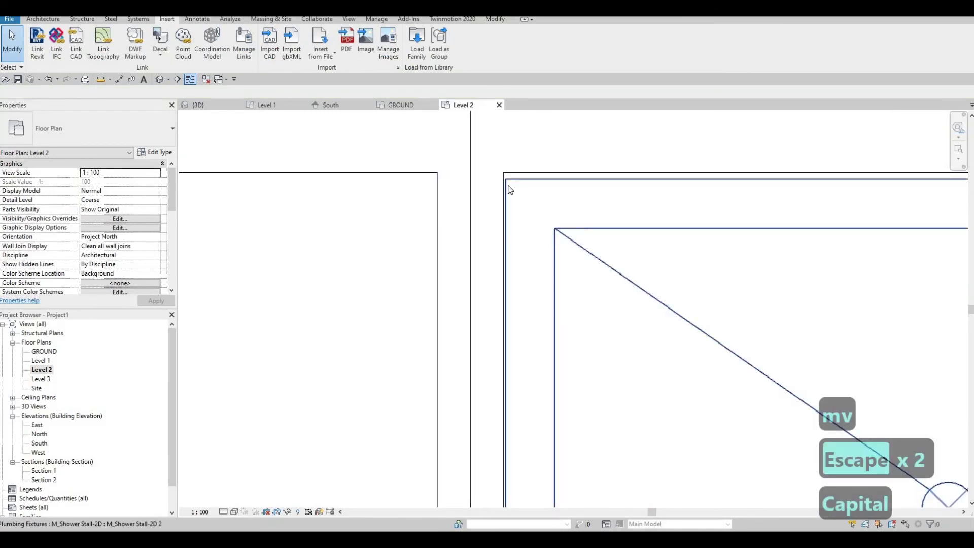
pyautogui.press('a')
pyautogui.press('l')
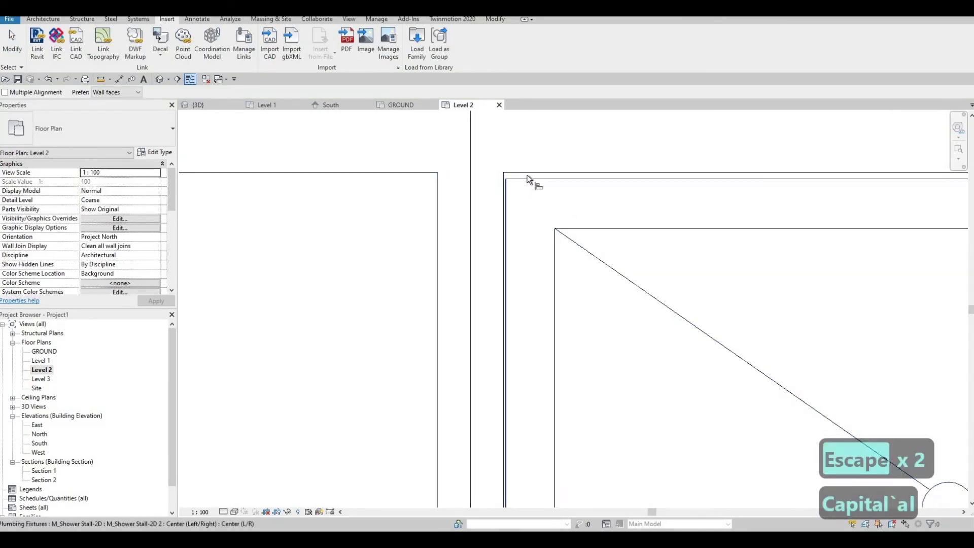
pyautogui.click(525, 182)
pyautogui.click(504, 191)
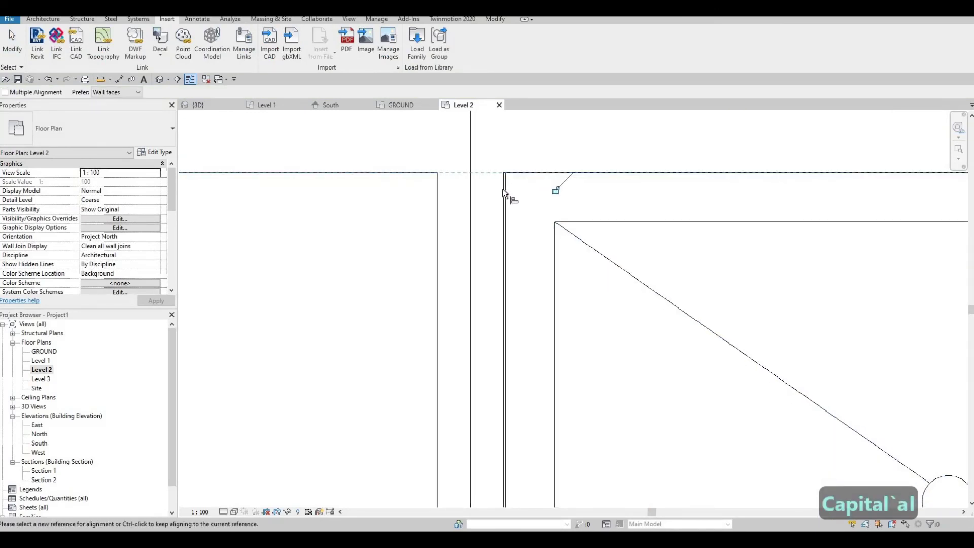
pyautogui.click(503, 190)
pyautogui.click(505, 190)
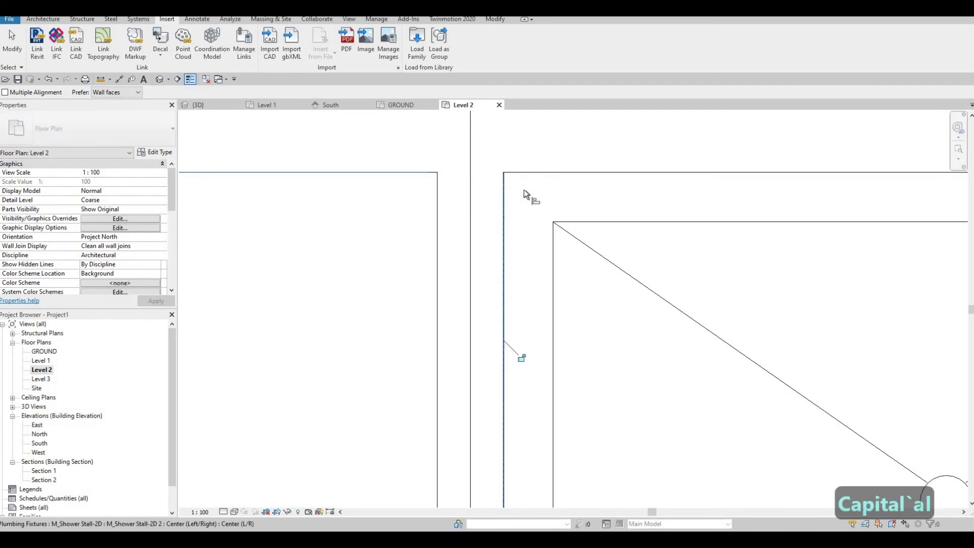
pyautogui.scroll(-5, 604, 178)
pyautogui.press('Escape')
pyautogui.press('Escape')
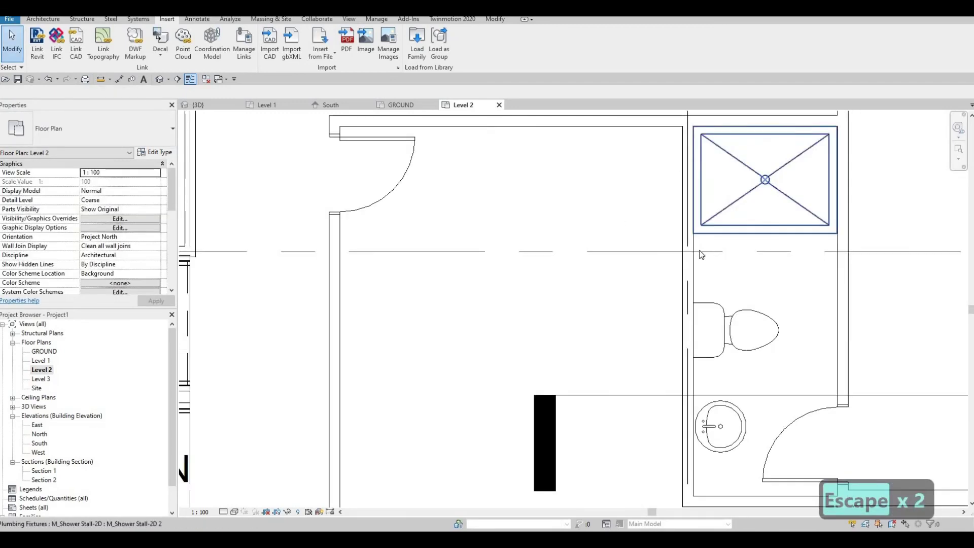
# - Load the M_Tub-Free Standing-3D family from the Bathtubs folder of the plumbing fixtures library
pyautogui.scroll(-5, 544, 272)
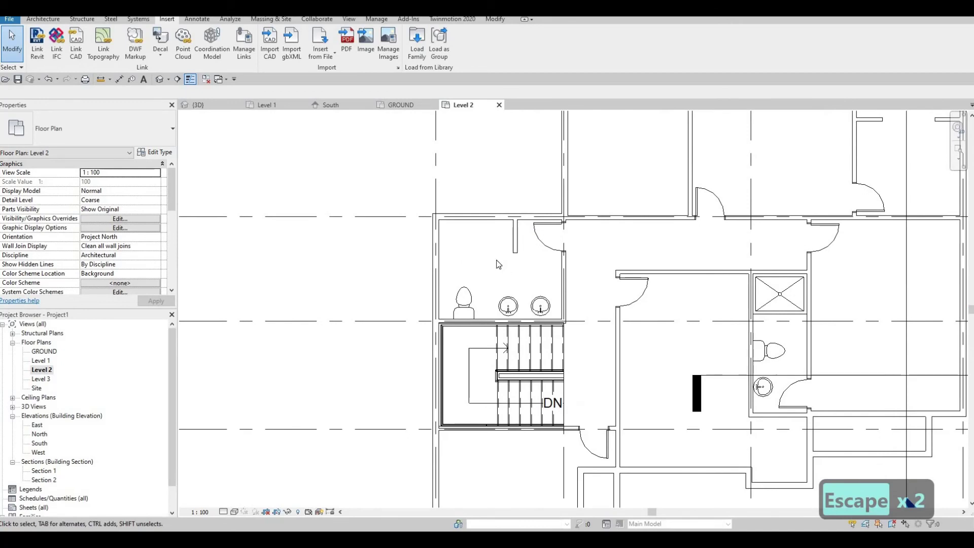
pyautogui.scroll(-1, 498, 264)
pyautogui.scroll(-1, 409, 293)
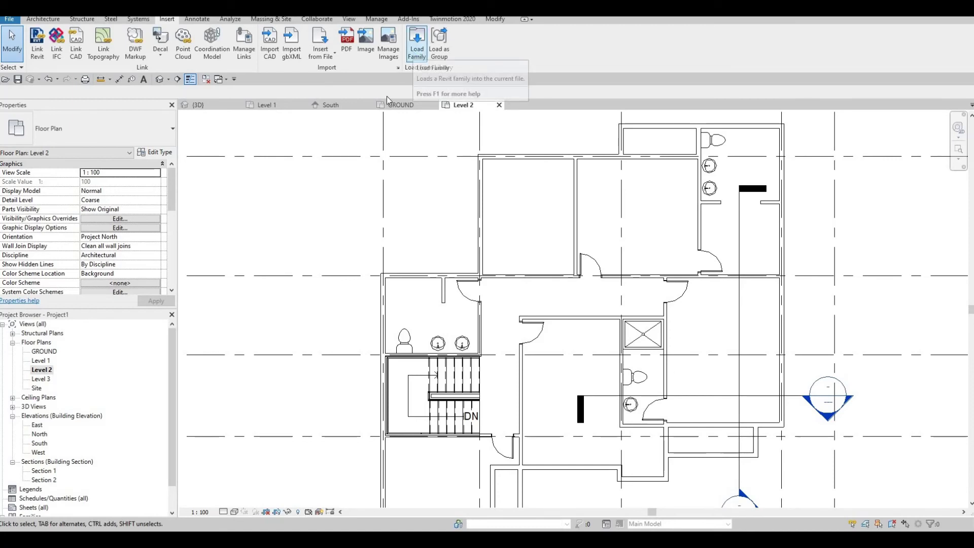
pyautogui.click(415, 50)
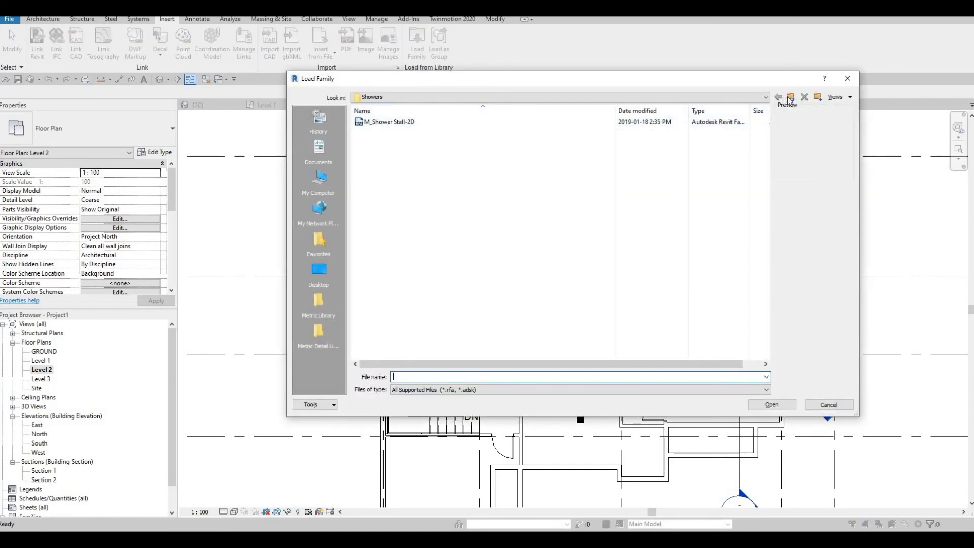
pyautogui.press('Escape')
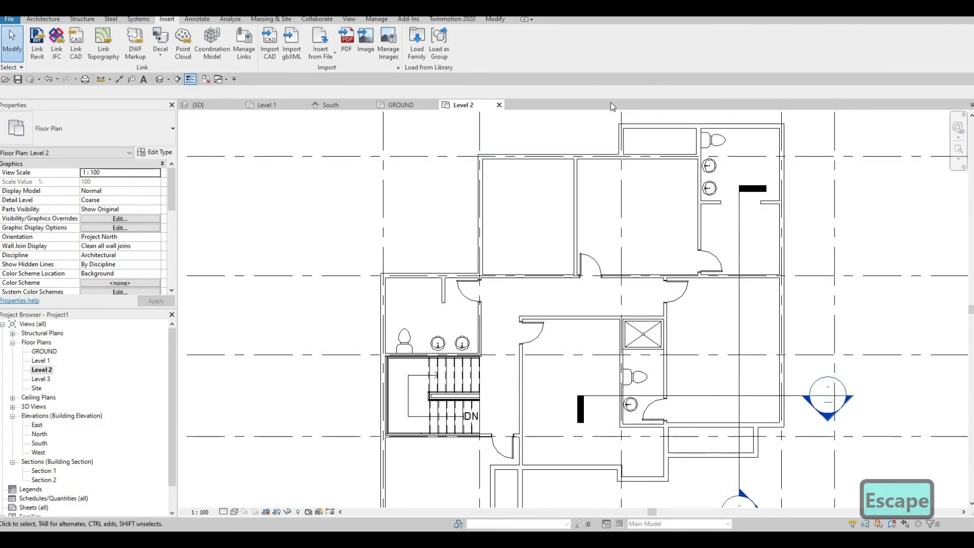
pyautogui.click(417, 43)
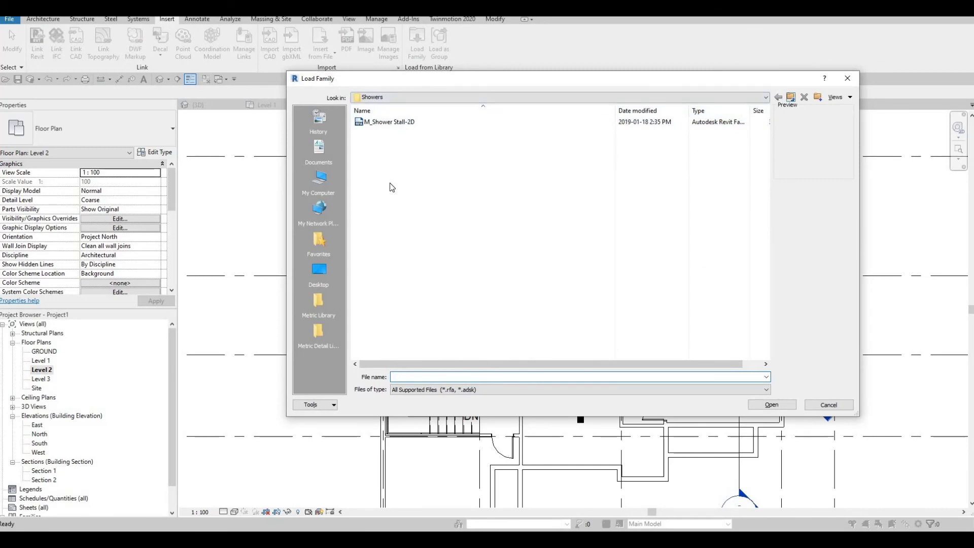
pyautogui.press('BackSpace')
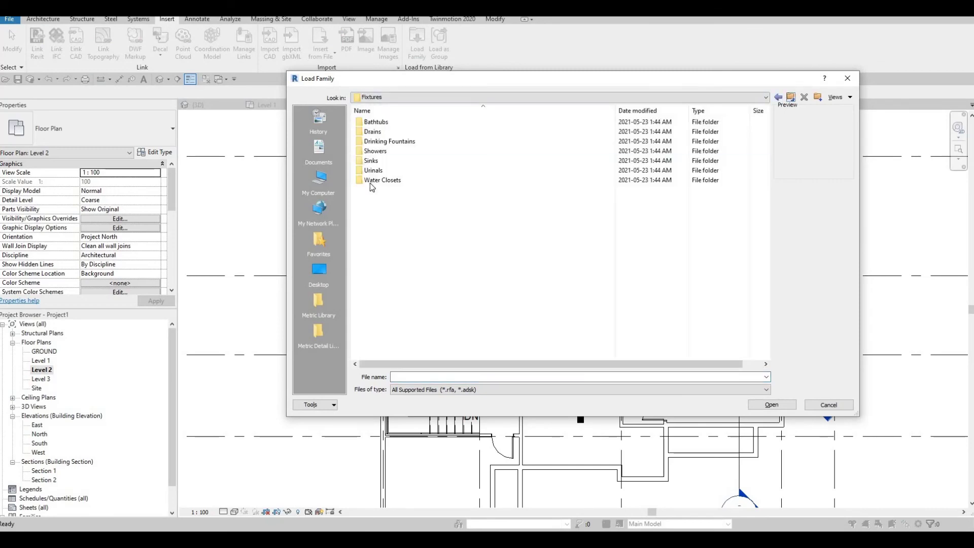
pyautogui.doubleClick(385, 125)
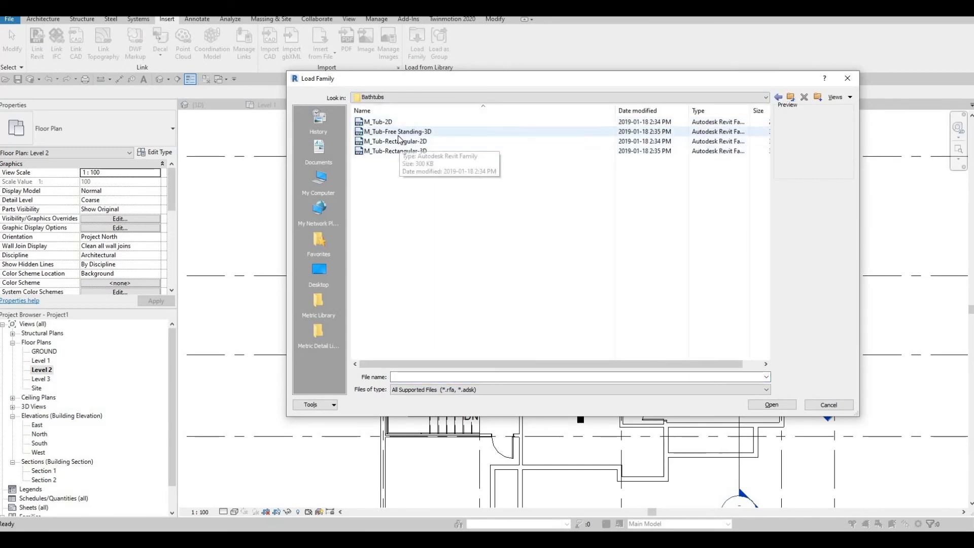
pyautogui.click(399, 134)
pyautogui.click(768, 406)
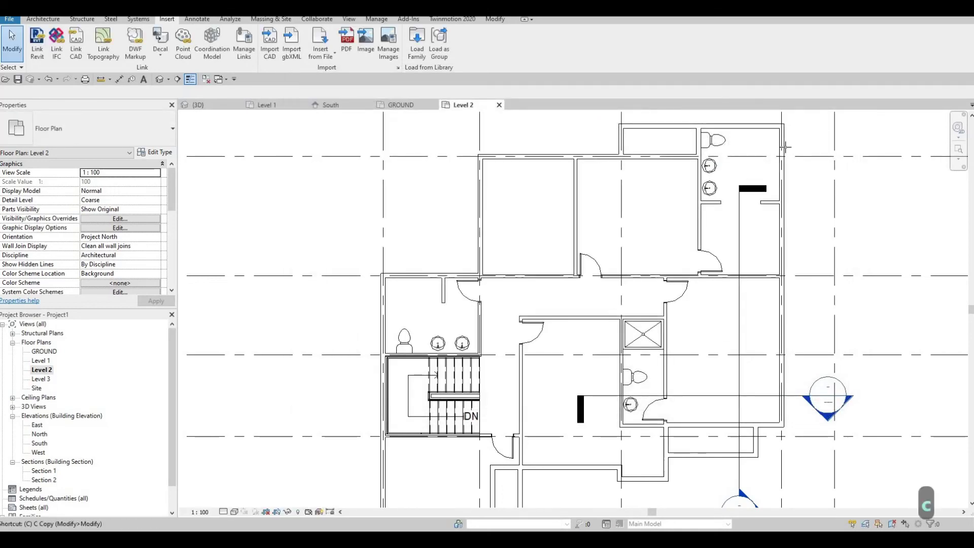
# - Place a 760 x 1525mm M_Tub-Free Standing-3D upright beside the exterior wall, opposite the toilet and two sinks in the bathroom behind the partitions
pyautogui.scroll(2, 769, 159)
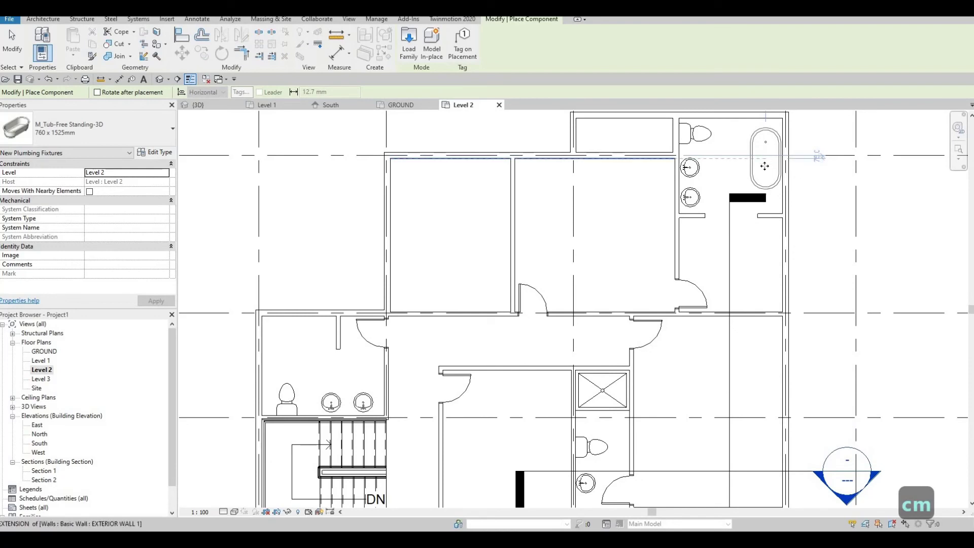
pyautogui.click(764, 166)
pyautogui.press('Escape')
pyautogui.scroll(2, 709, 213)
pyautogui.press('Escape')
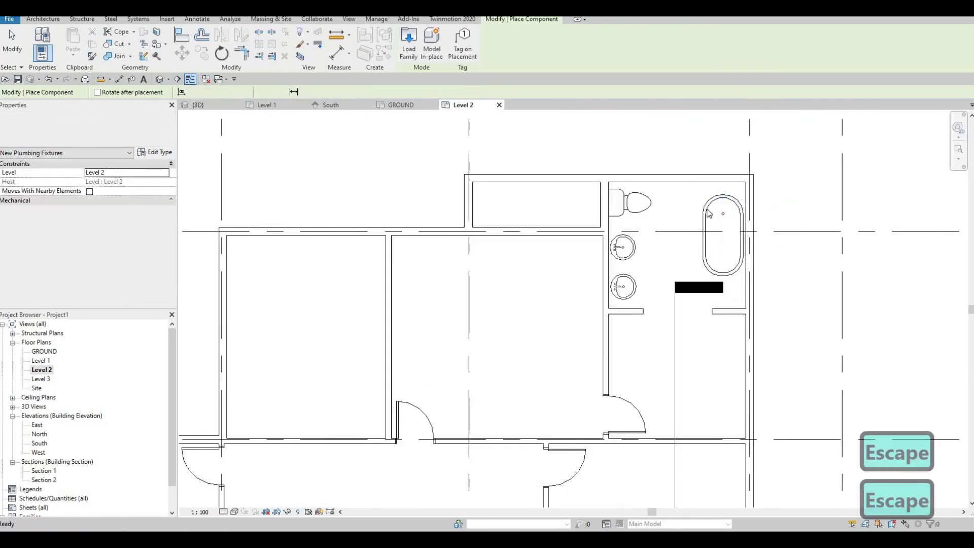
pyautogui.press('Escape')
# - Rotate the free-standing bathtub slightly counterclockwise so it sits at an angle to the exterior wall
pyautogui.click(709, 211)
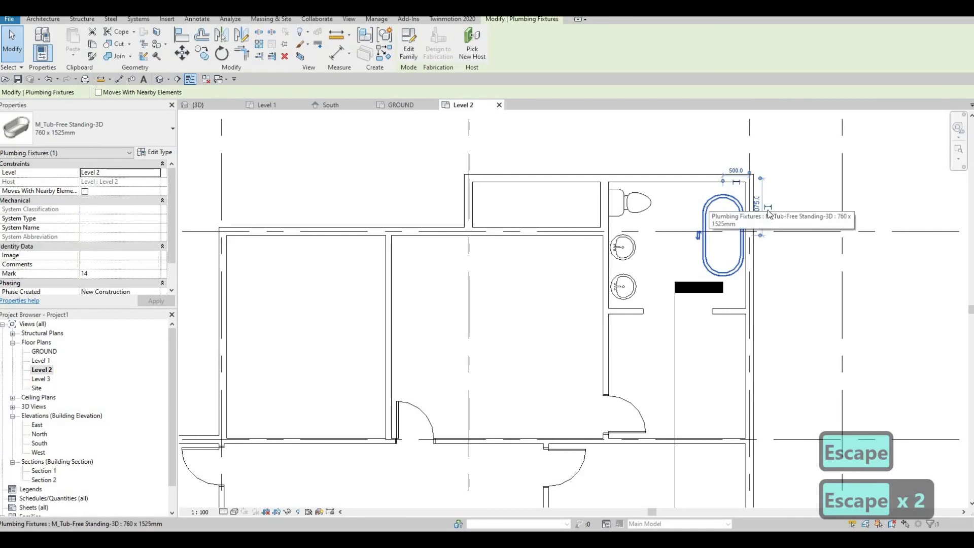
pyautogui.press('r')
pyautogui.press('o')
pyautogui.click(797, 193)
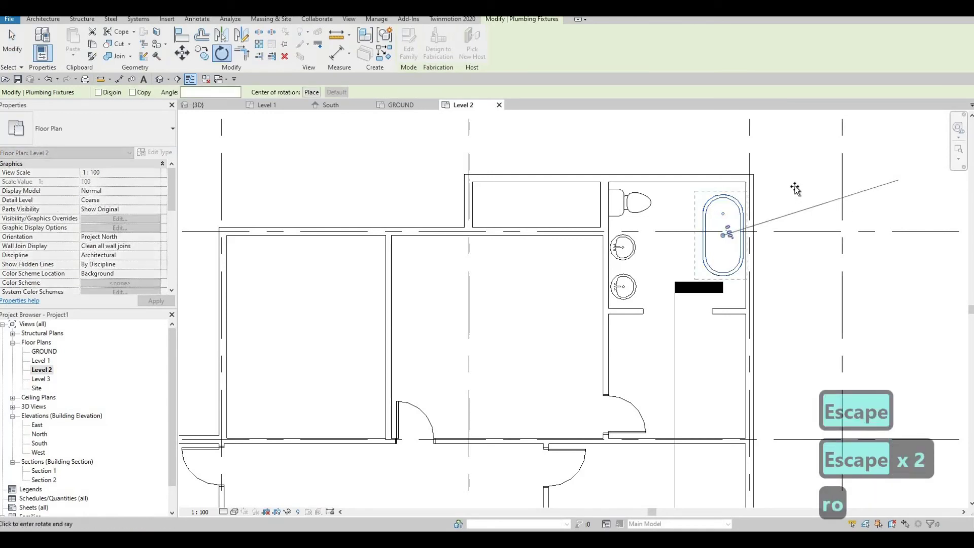
pyautogui.click(762, 195)
pyautogui.press('Escape')
pyautogui.press('Escape')
# - Nudge the tilted bathtub clear of the exterior side wall and closer to the bathroom's end wall
pyautogui.click(727, 201)
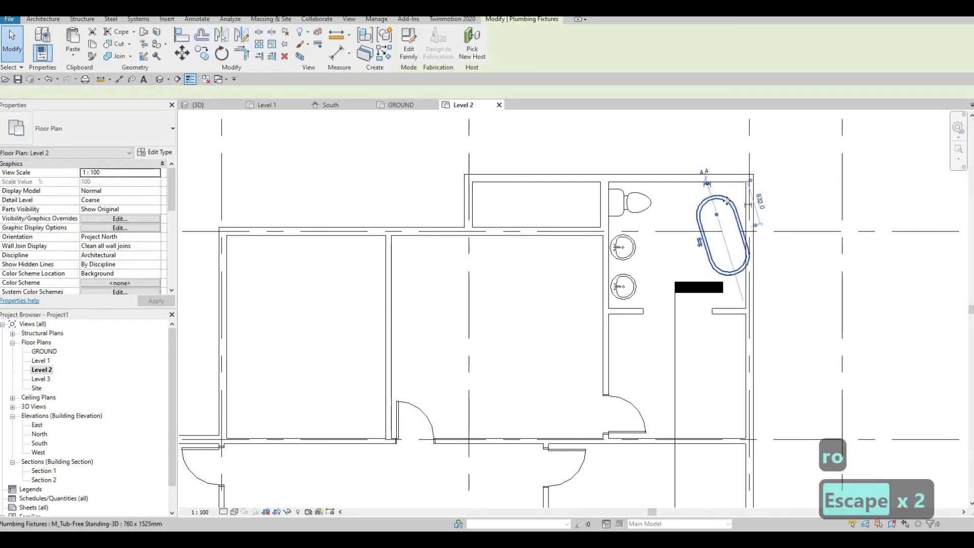
pyautogui.press('Up')
pyautogui.press('Up')
pyautogui.press('Left')
pyautogui.press('Left')
pyautogui.press('Left')
pyautogui.press('Left')
pyautogui.press('Left')
pyautogui.press('Left')
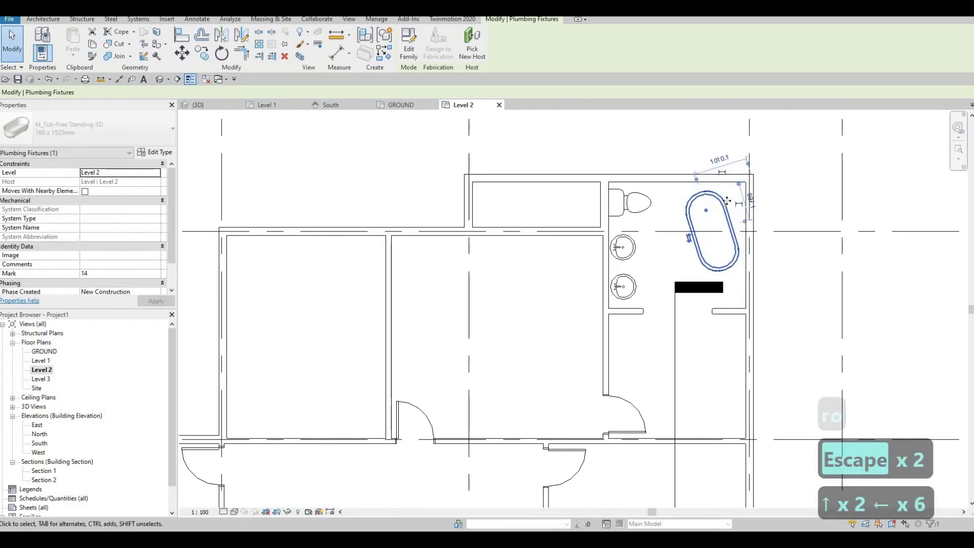
pyautogui.press('Up')
pyautogui.press('Up')
pyautogui.press('Right')
pyautogui.press('Right')
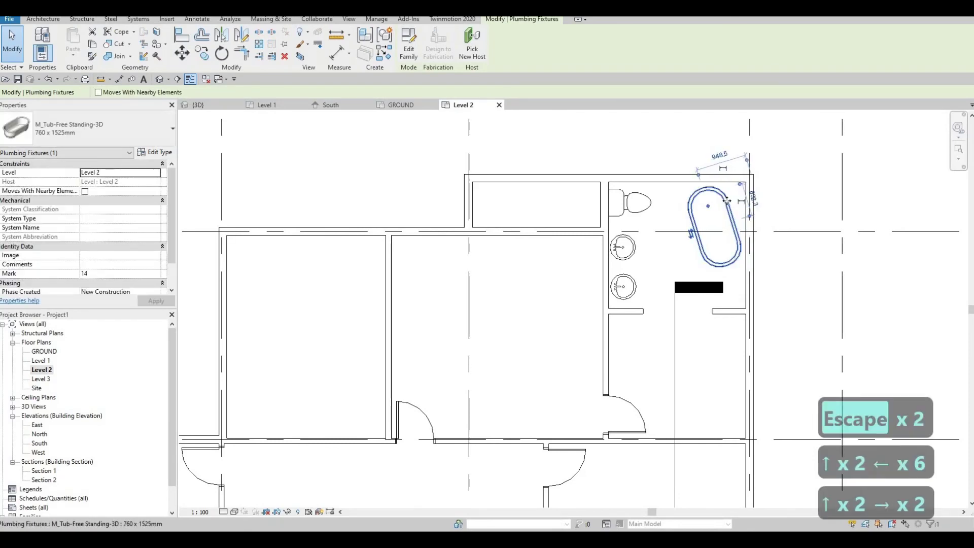
pyautogui.press('Right')
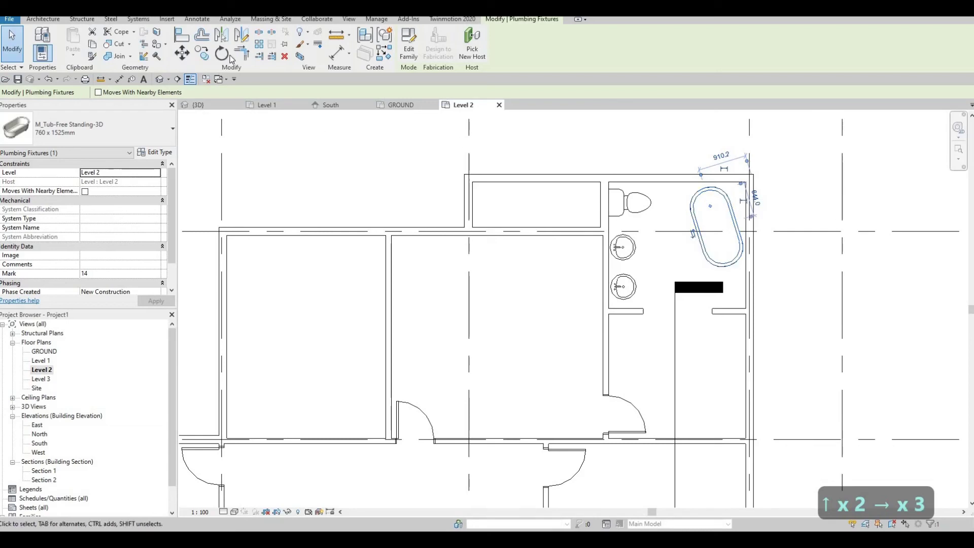
# - Rotate the bathtub further counterclockwise so it lies diagonally across the bathroom's outer corner
pyautogui.click(766, 179)
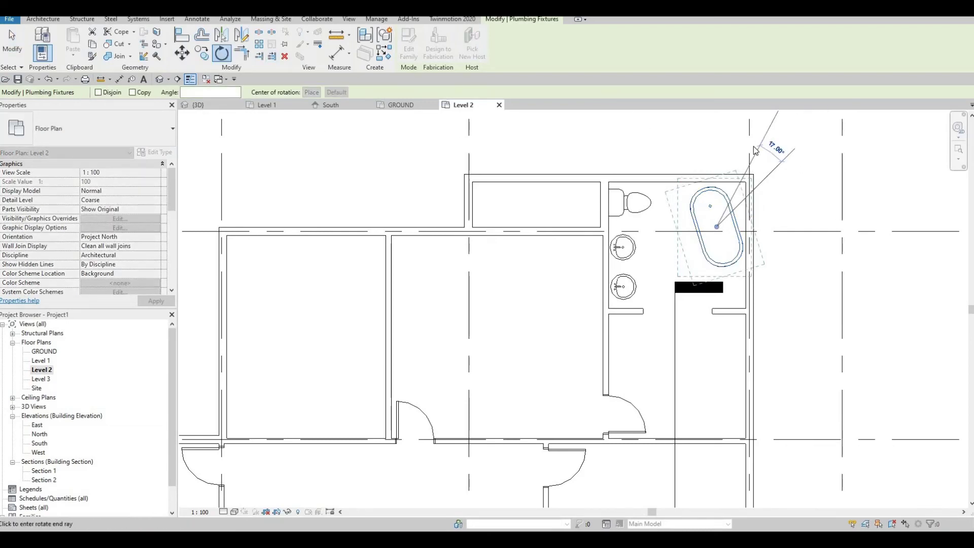
pyautogui.click(752, 172)
pyautogui.press('Escape')
pyautogui.press('Escape')
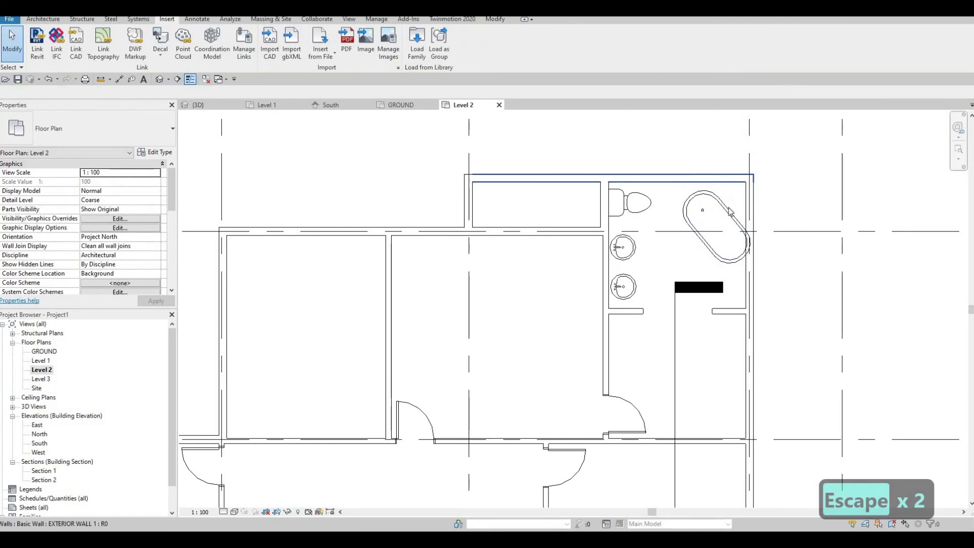
# - Nudge the diagonal bathtub until it fits between the end wall and the exterior side wall, and deselect it
pyautogui.click(730, 212)
pyautogui.press('Up')
pyautogui.press('Up')
pyautogui.press('Up')
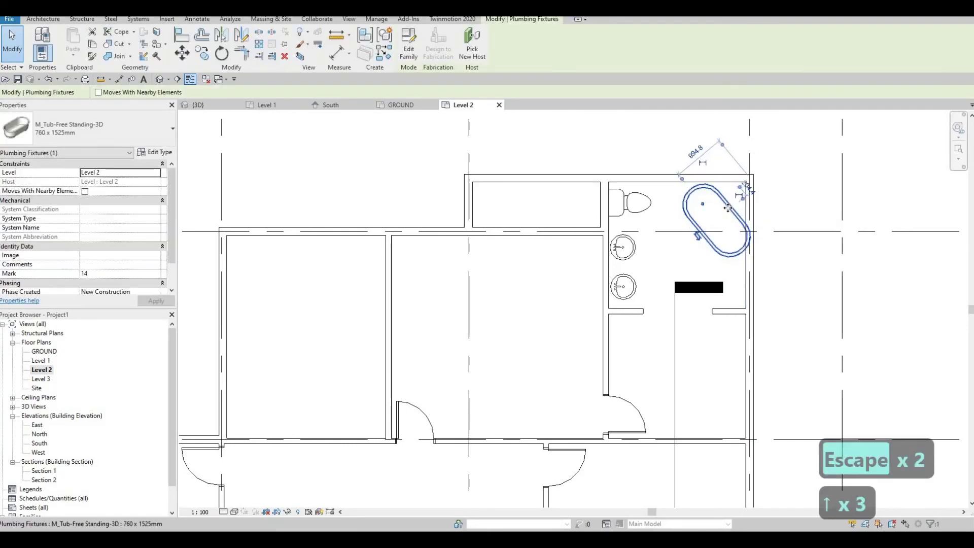
pyautogui.press('Left')
pyautogui.press('Left')
pyautogui.press('Left')
pyautogui.press('Up')
pyautogui.press('Escape')
pyautogui.press('Escape')
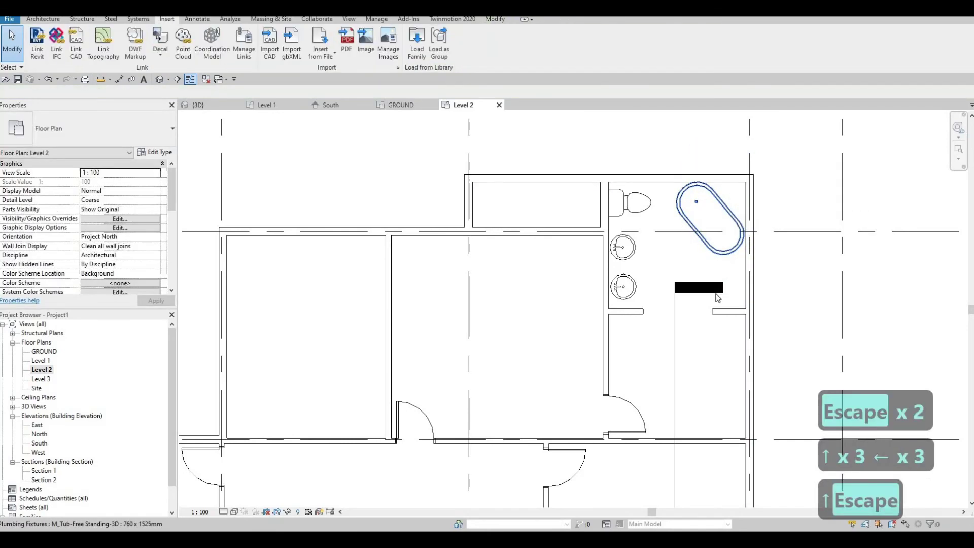
# - Nudge the split partition below the diagonal bathtub toward the sinks until it sits about 2598 mm from the corridor wall
pyautogui.moveTo(715, 298); pyautogui.dragTo(709, 279, button='middle')
pyautogui.scroll(-1, 730, 323)
pyautogui.moveTo(731, 324); pyautogui.dragTo(719, 211, button='middle')
pyautogui.scroll(-1, 720, 211)
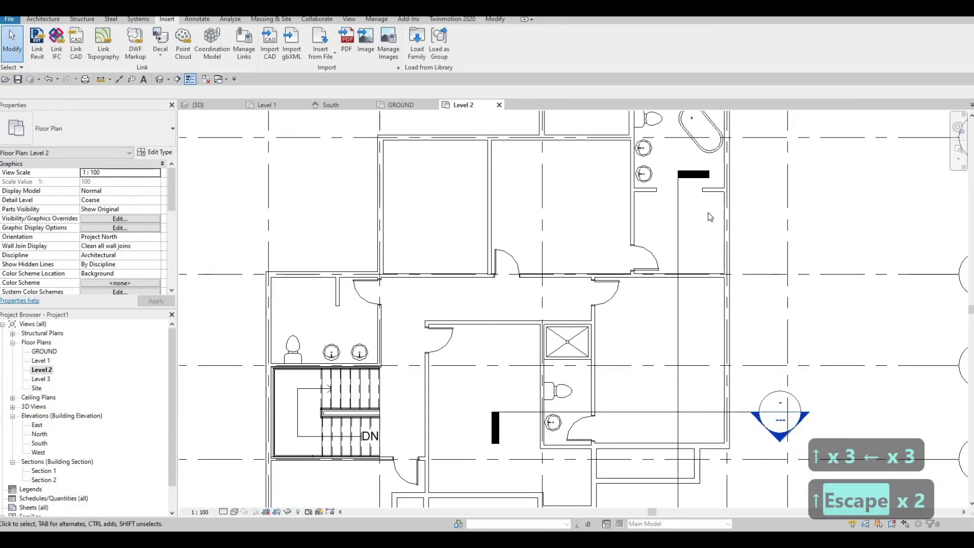
pyautogui.moveTo(700, 271); pyautogui.dragTo(697, 217, button='middle')
pyautogui.scroll(-1, 697, 217)
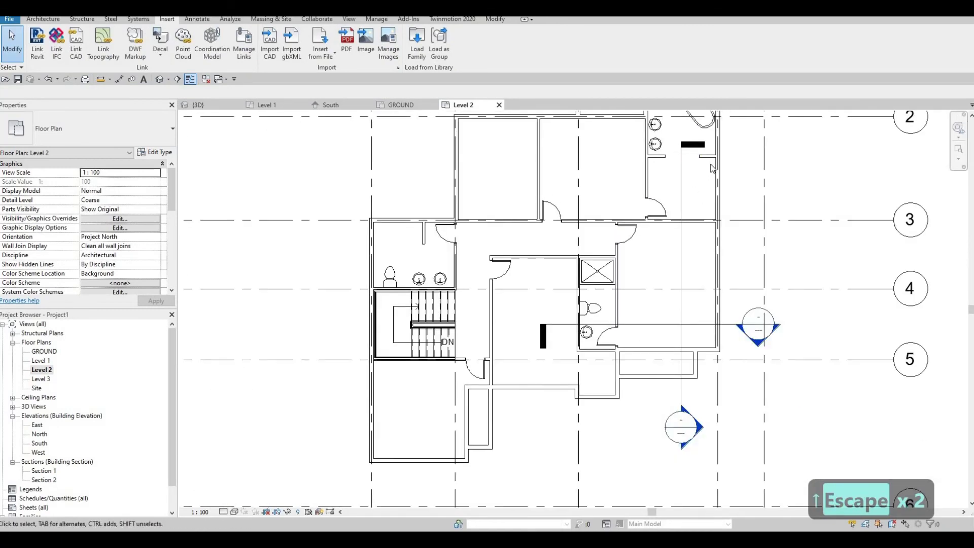
pyautogui.scroll(3, 720, 167)
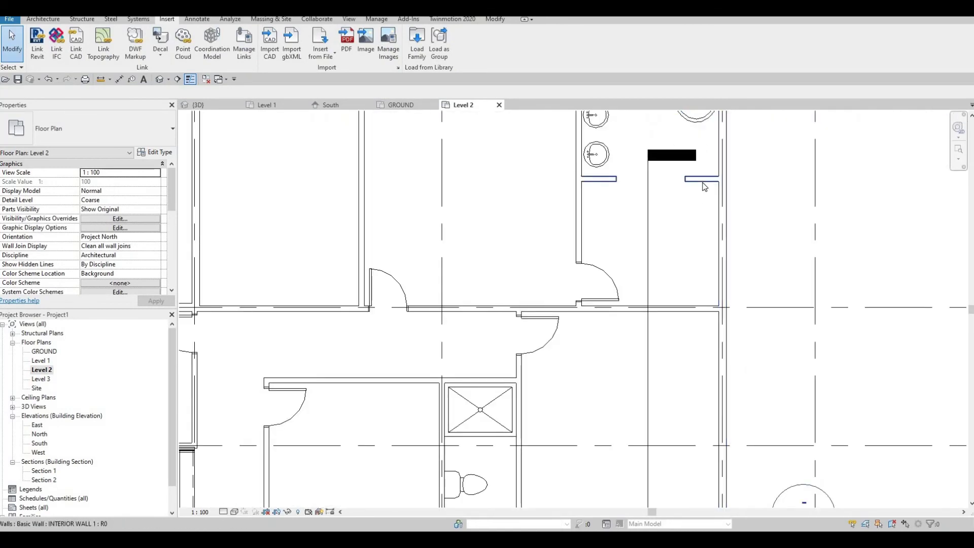
pyautogui.click(704, 187)
pyautogui.press('Up')
pyautogui.press('Up')
pyautogui.press('Up')
pyautogui.press('Up')
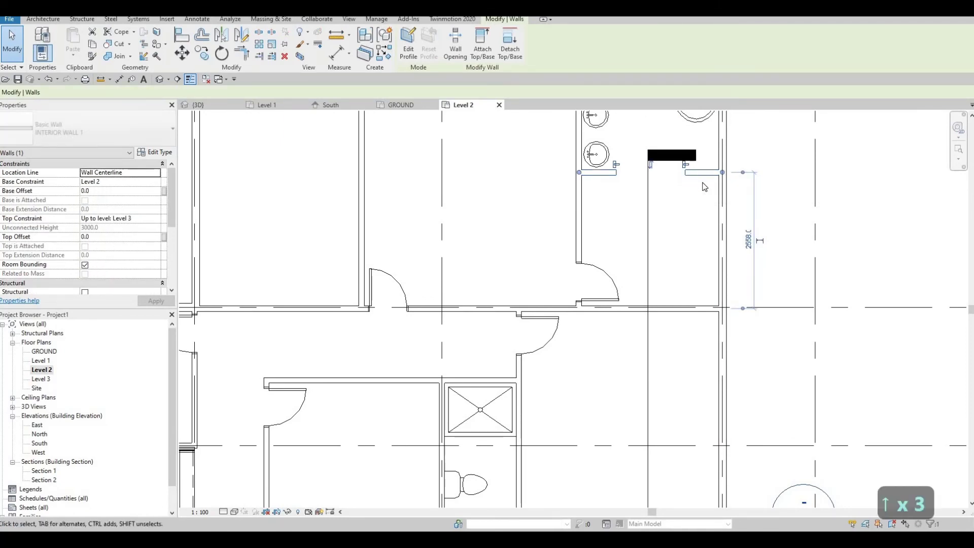
pyautogui.press('Escape')
# - Nudge the round sink nearest the partition closer to the other sink, and deselect it
pyautogui.moveTo(606, 154); pyautogui.dragTo(621, 282, button='middle')
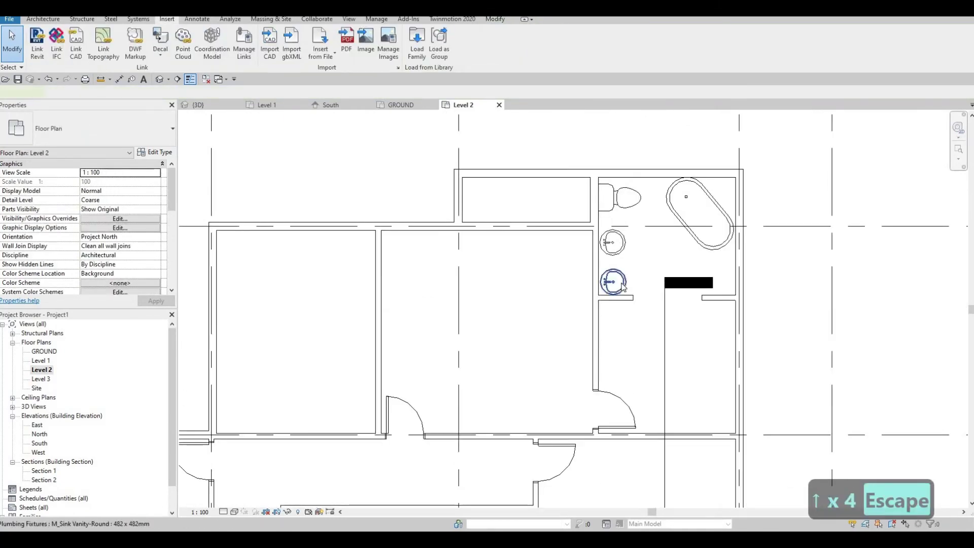
pyautogui.click(620, 280)
pyautogui.press('Up')
pyautogui.press('Up')
pyautogui.press('Up')
pyautogui.press('Escape')
pyautogui.press('Escape')
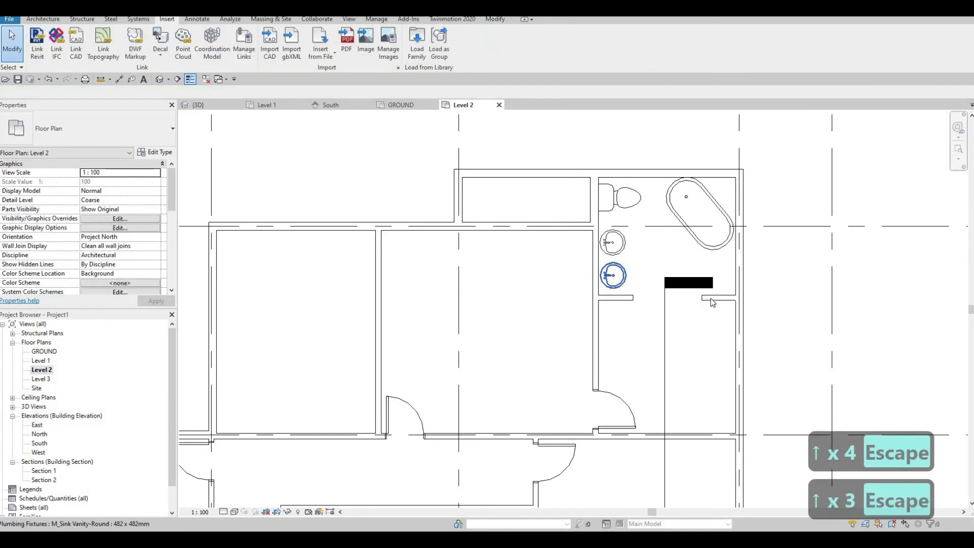
# - Nudge the split partition one more small increment toward the sinks and deselect it
pyautogui.click(711, 302)
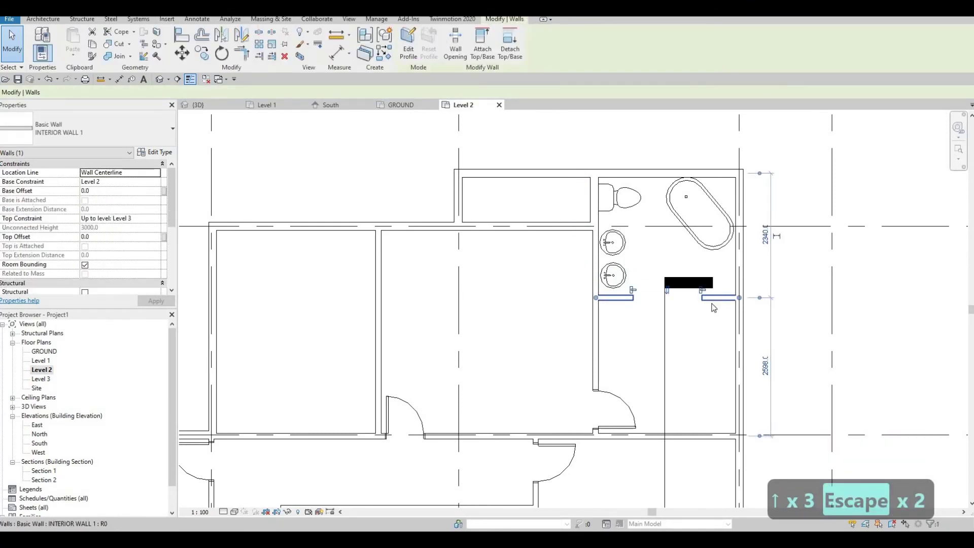
pyautogui.press('Up')
pyautogui.press('Escape')
pyautogui.press('Escape')
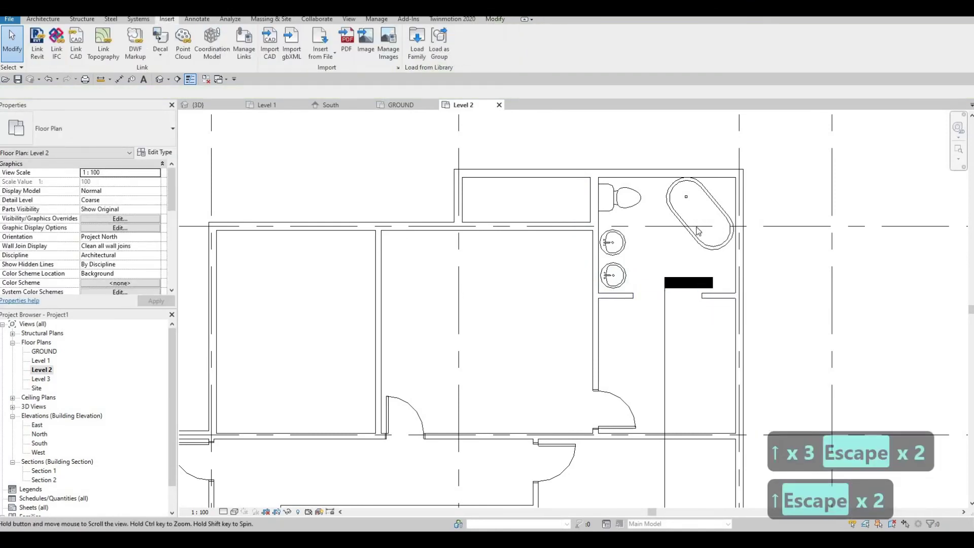
# - Load the M_Tub-Rectangular-2D family from the Bathtubs folder
pyautogui.scroll(-2, 553, 216)
pyautogui.scroll(-1, 552, 212)
pyautogui.moveTo(365, 187); pyautogui.dragTo(534, 183, button='middle')
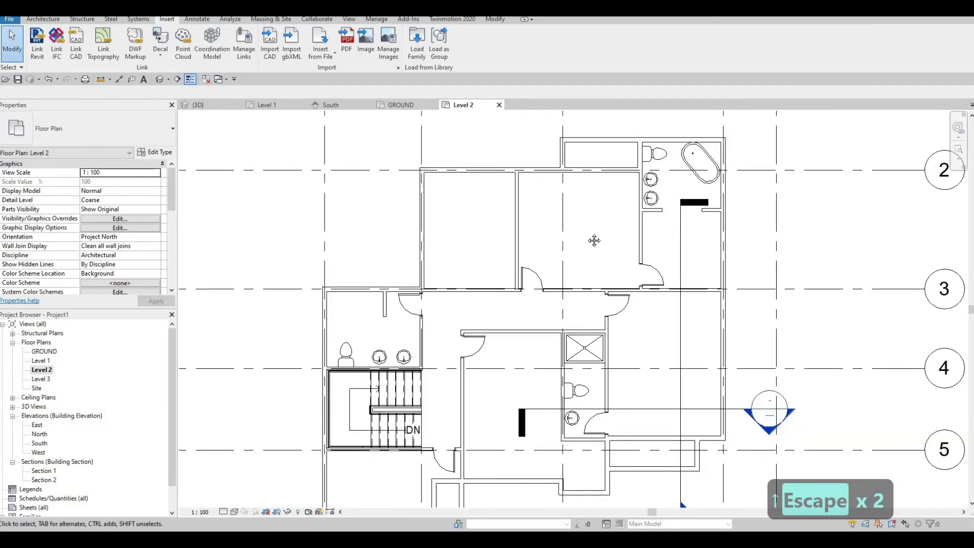
pyautogui.moveTo(594, 240); pyautogui.dragTo(649, 215, button='middle')
pyautogui.scroll(-1, 650, 216)
pyautogui.moveTo(643, 252); pyautogui.dragTo(648, 234, button='middle')
pyautogui.scroll(1, 659, 307)
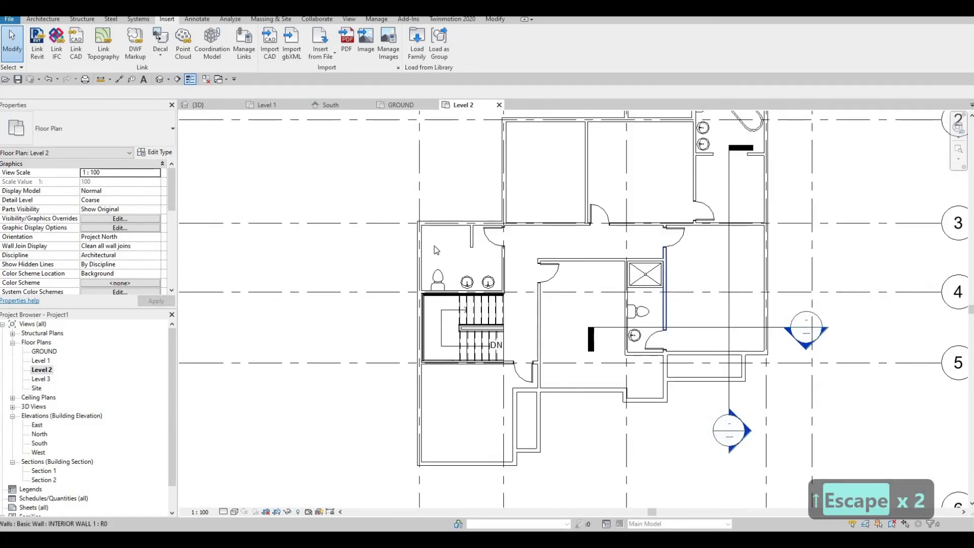
pyautogui.click(416, 45)
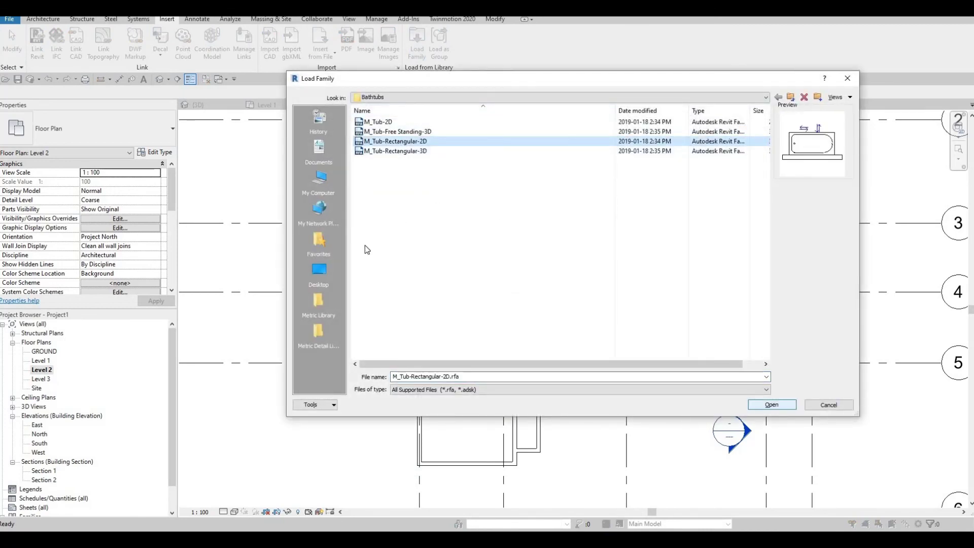
pyautogui.press('Return')
# - Place the rectangular tub inside the bathroom above the stairs, along the wall opposite the toilet, beside the short partition
pyautogui.press('c')
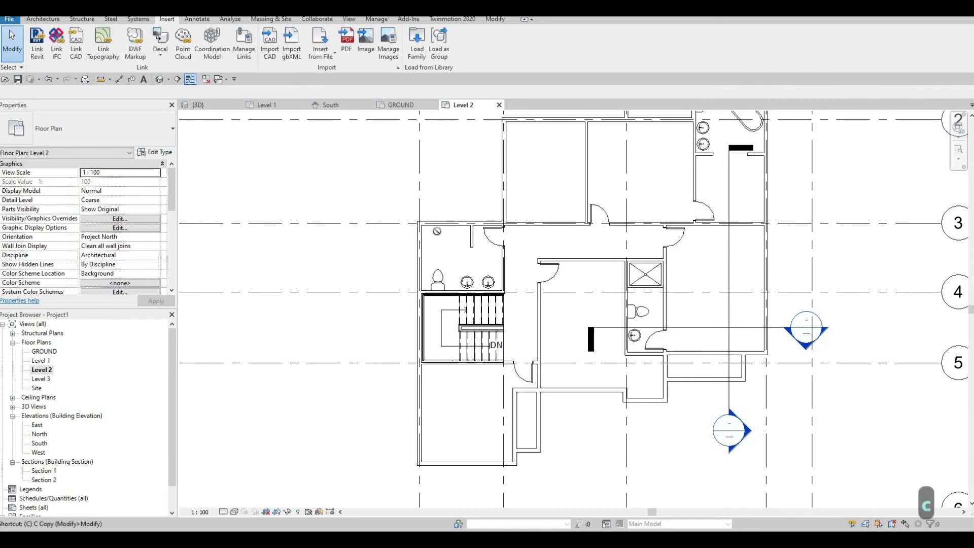
pyautogui.press('m')
pyautogui.scroll(2, 437, 225)
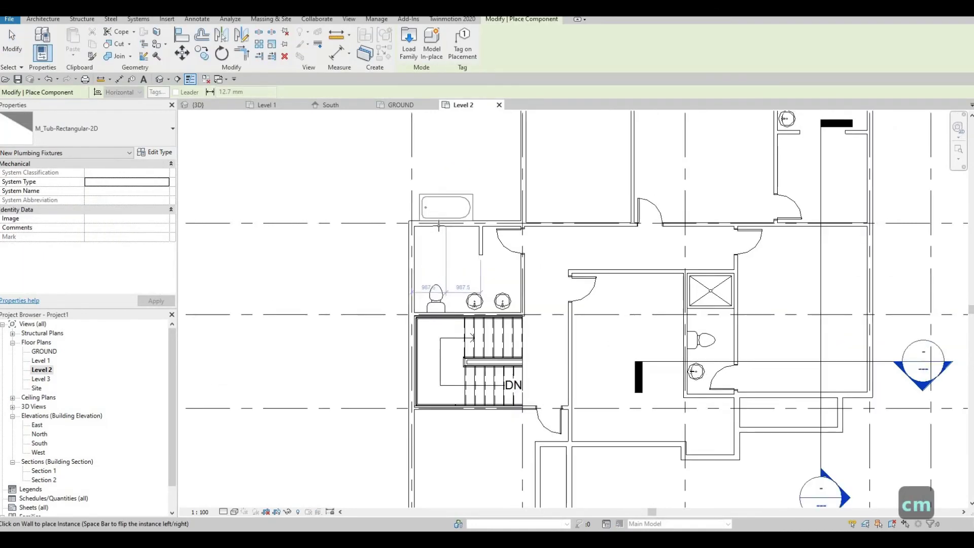
pyautogui.scroll(1, 439, 225)
pyautogui.scroll(2, 439, 225)
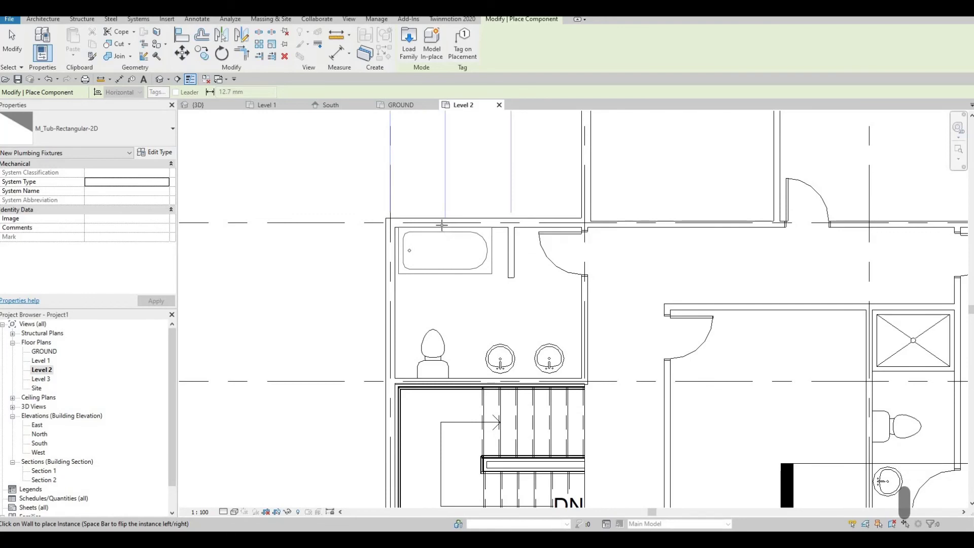
pyautogui.click(439, 236)
pyautogui.scroll(2, 439, 237)
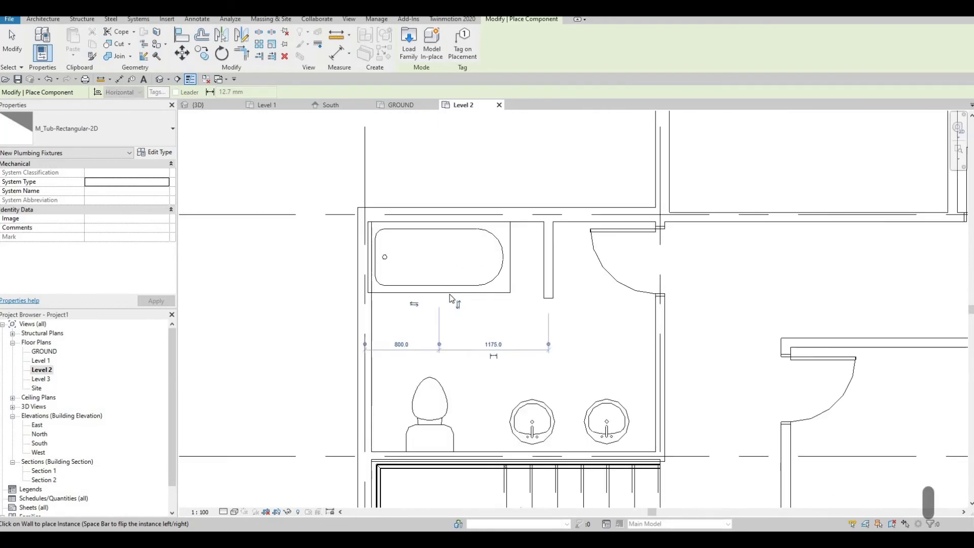
# - Nudge the rectangular tub clear of the exterior side wall, and align its short edge to that wall's inner face
pyautogui.press('Escape')
pyautogui.press('Escape')
pyautogui.press('Right')
pyautogui.press('Right')
pyautogui.press('Right')
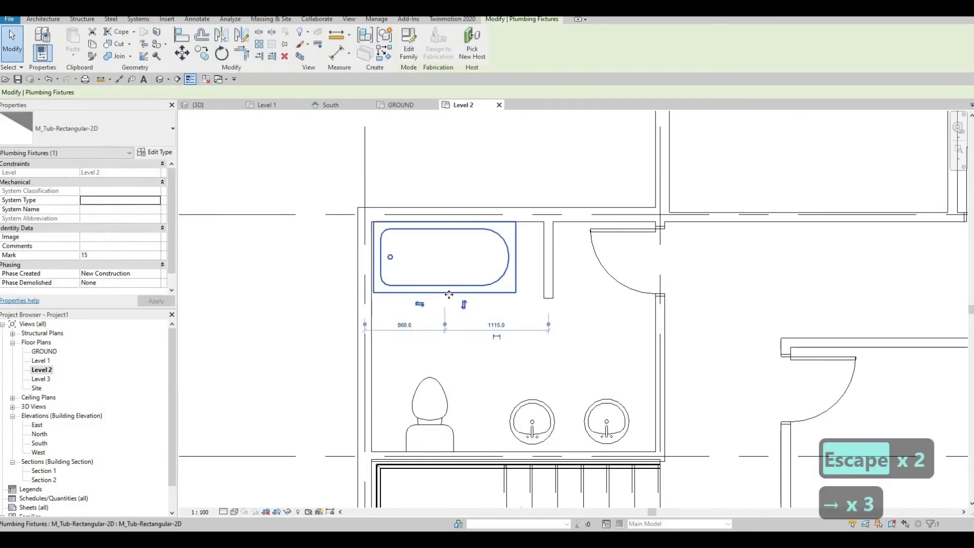
pyautogui.press('a')
pyautogui.press('l')
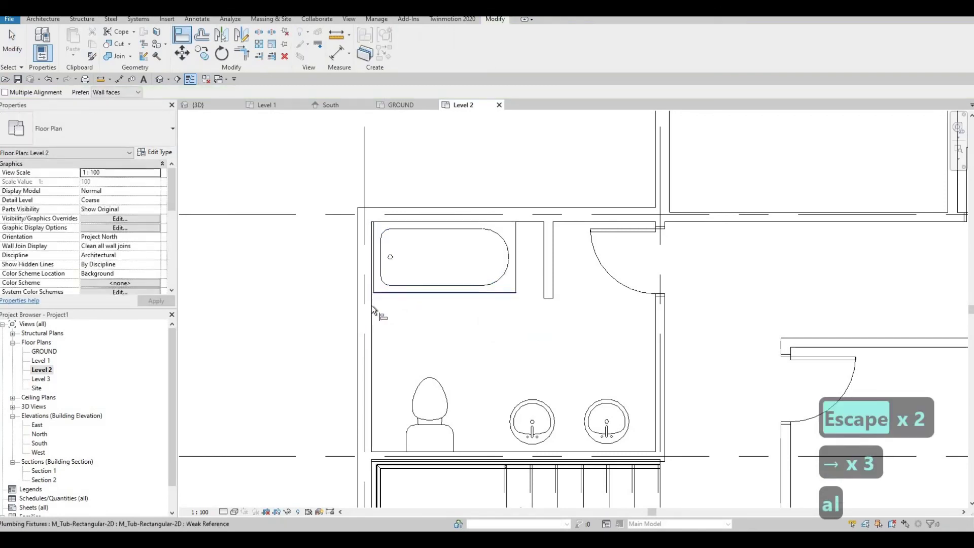
pyautogui.click(387, 297)
pyautogui.click(388, 295)
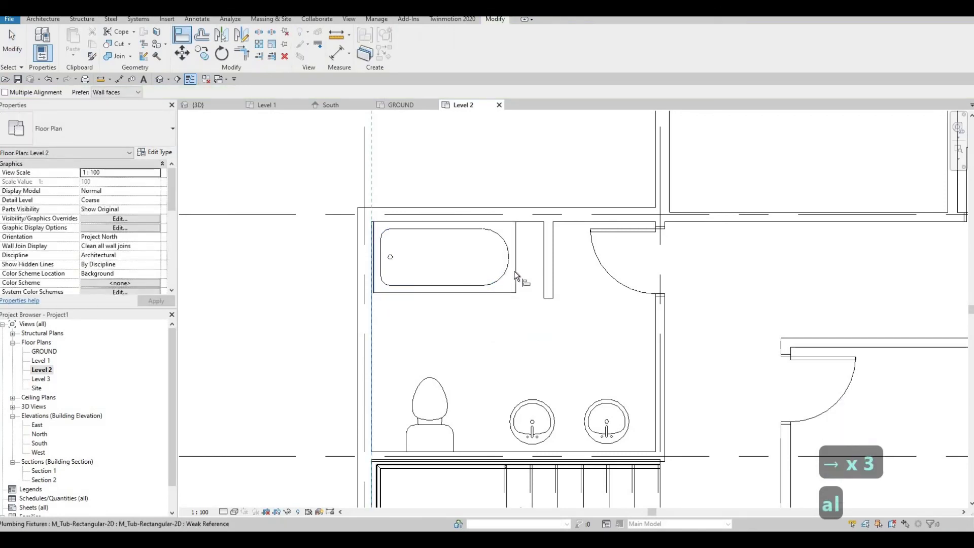
pyautogui.press('Escape')
pyautogui.press('Escape')
# - Nudge the short partition toward the rectangular tub until its centreline is about 1655 mm from the exterior side wall
pyautogui.click(552, 258)
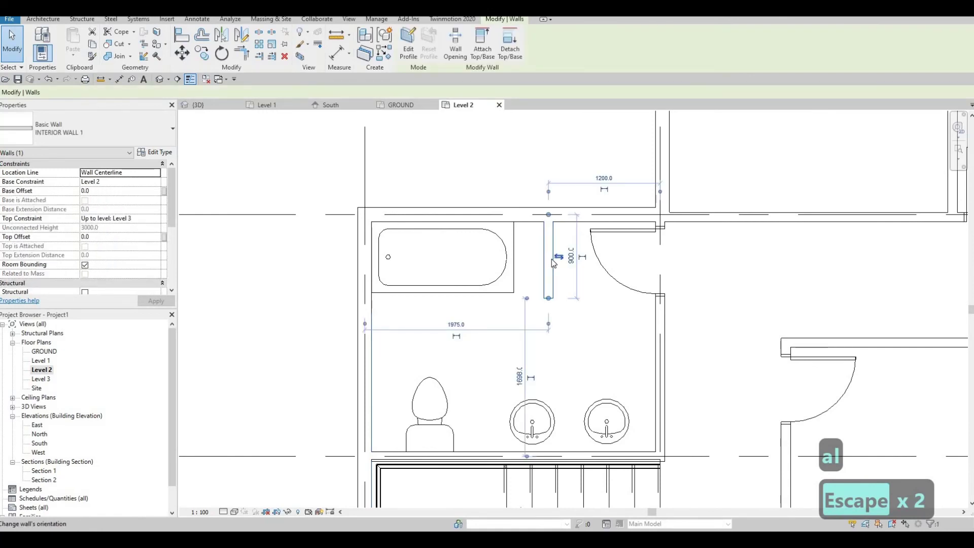
pyautogui.press('Left')
pyautogui.press('Left')
pyautogui.press('Left')
pyautogui.press('Left')
pyautogui.press('Left')
pyautogui.press('Left')
pyautogui.press('Left')
pyautogui.press('Left')
pyautogui.press('Left')
pyautogui.press('Left')
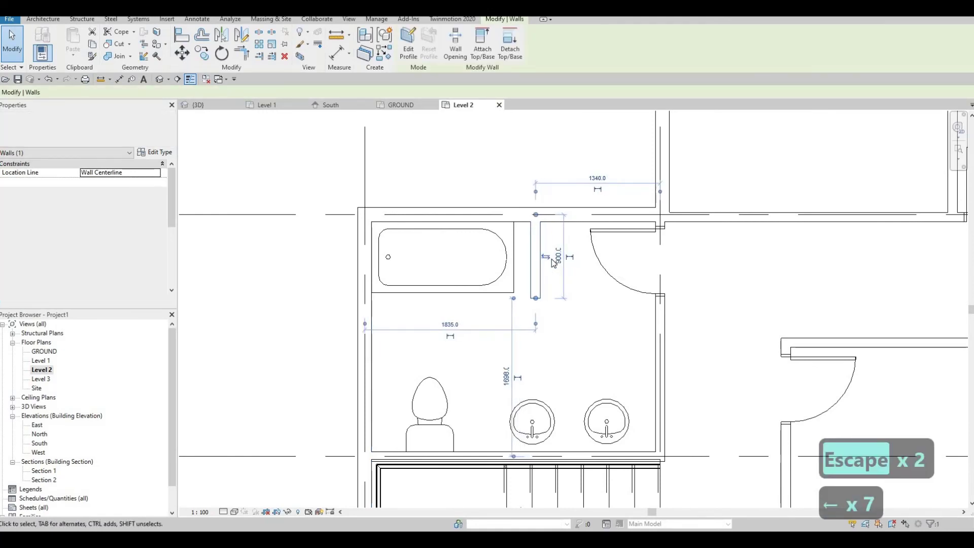
pyautogui.press('Left')
pyautogui.press('Left')
pyautogui.press('Left')
pyautogui.press('Left')
pyautogui.press('Left')
pyautogui.press('Left')
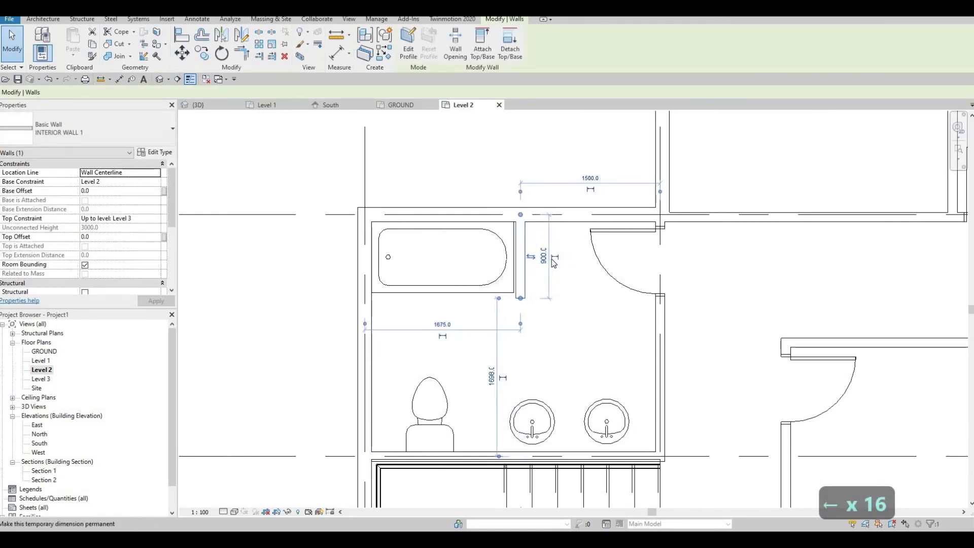
pyautogui.press('Escape')
pyautogui.press('Escape')
pyautogui.press('Escape')
# - Nudge the short partition back away from the tub until its centreline is about 1815 mm from the exterior side wall
pyautogui.scroll(-3, 485, 218)
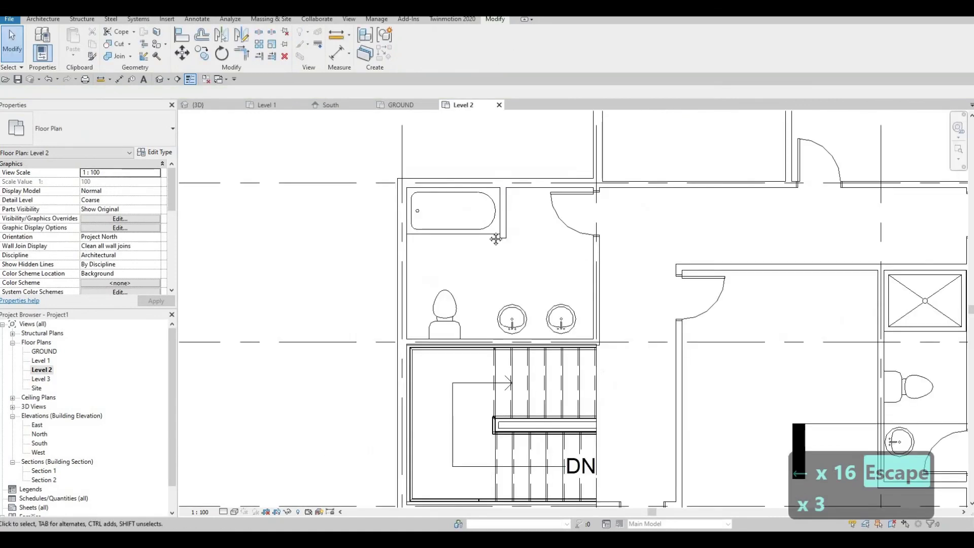
pyautogui.scroll(3, 485, 218)
pyautogui.click(475, 217)
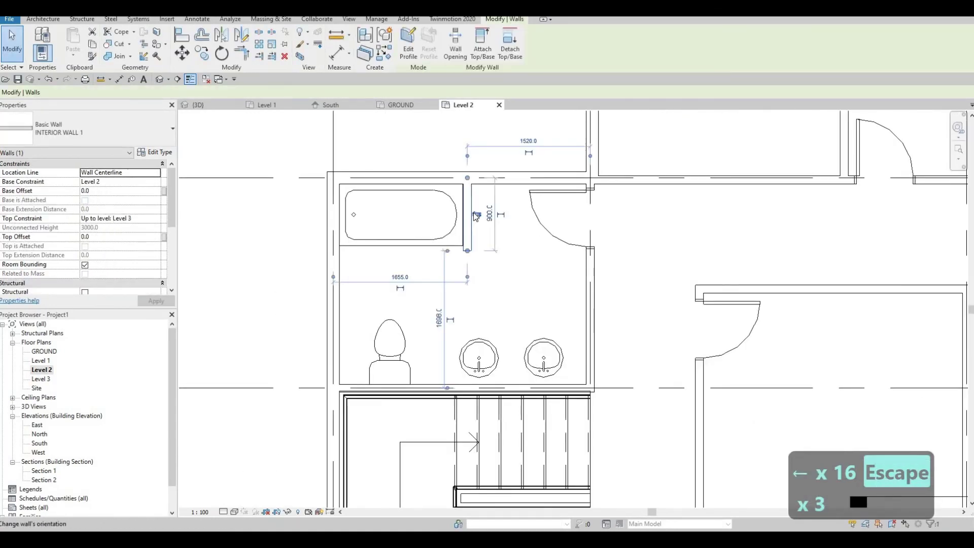
pyautogui.press('Right')
pyautogui.press('Right')
pyautogui.press('Right')
pyautogui.press('Right')
pyautogui.press('Right')
pyautogui.press('Right')
pyautogui.press('Right')
pyautogui.press('Right')
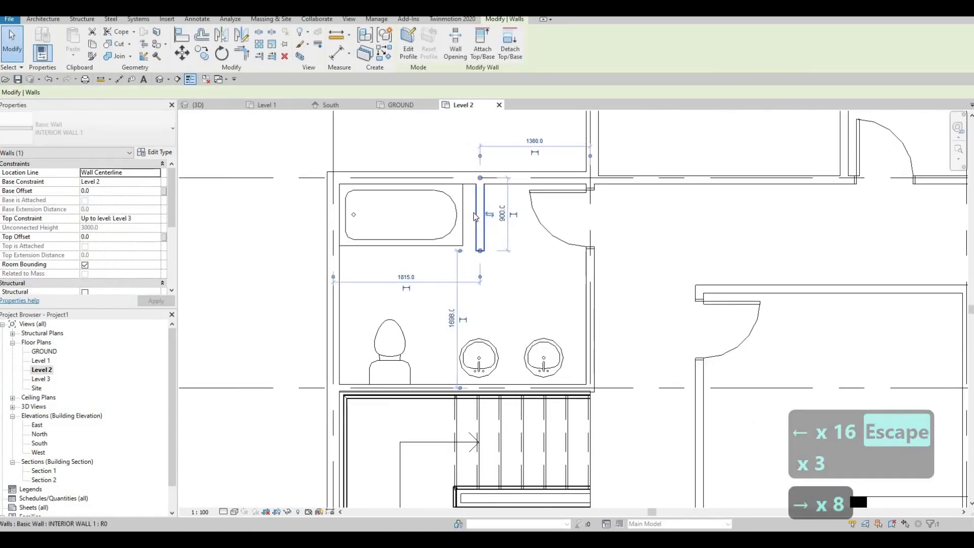
pyautogui.press('Escape')
pyautogui.press('Escape')
# - Flip the rectangular tub so its drain faces the short partition, and nudge it slightly toward that partition
pyautogui.click(462, 212)
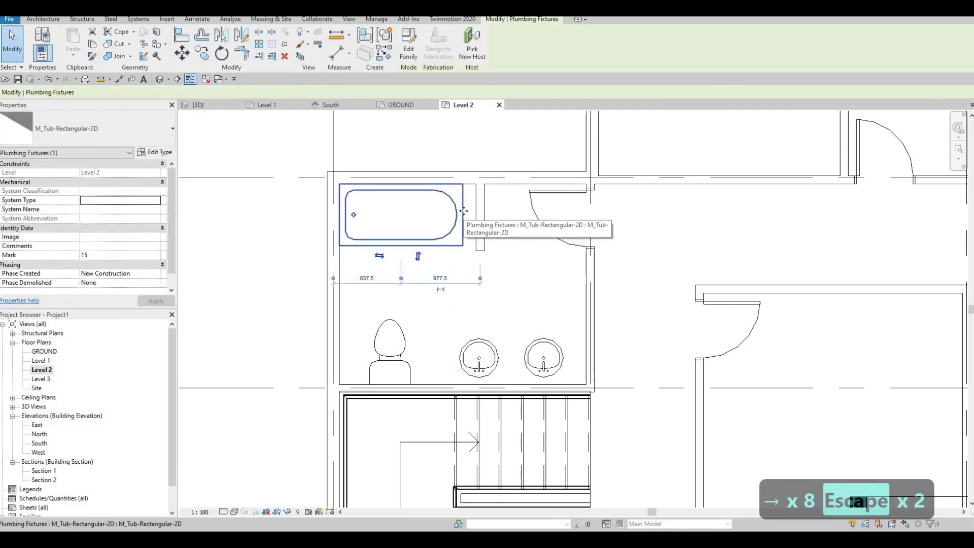
pyautogui.press('Right')
pyautogui.click(381, 256)
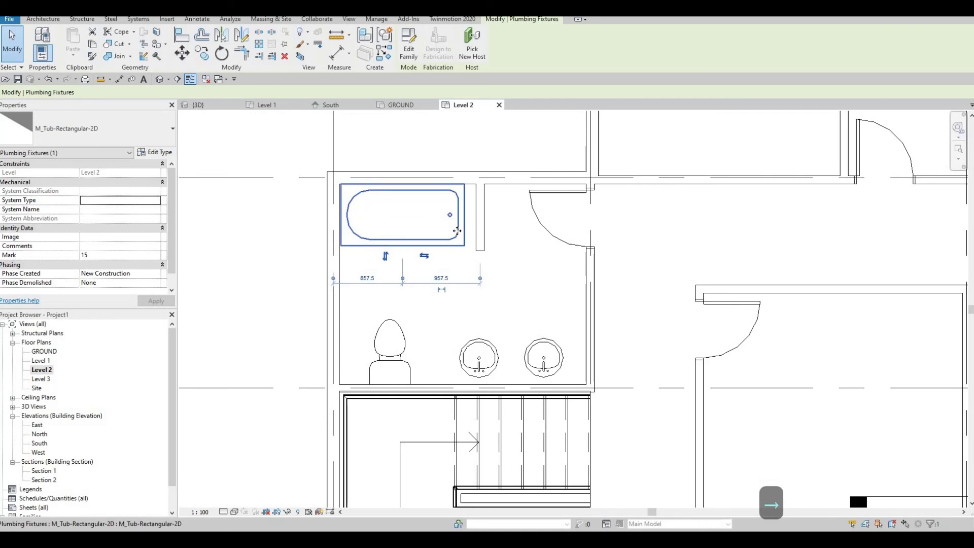
pyautogui.press('Right')
pyautogui.press('Right')
pyautogui.press('Escape')
pyautogui.press('Escape')
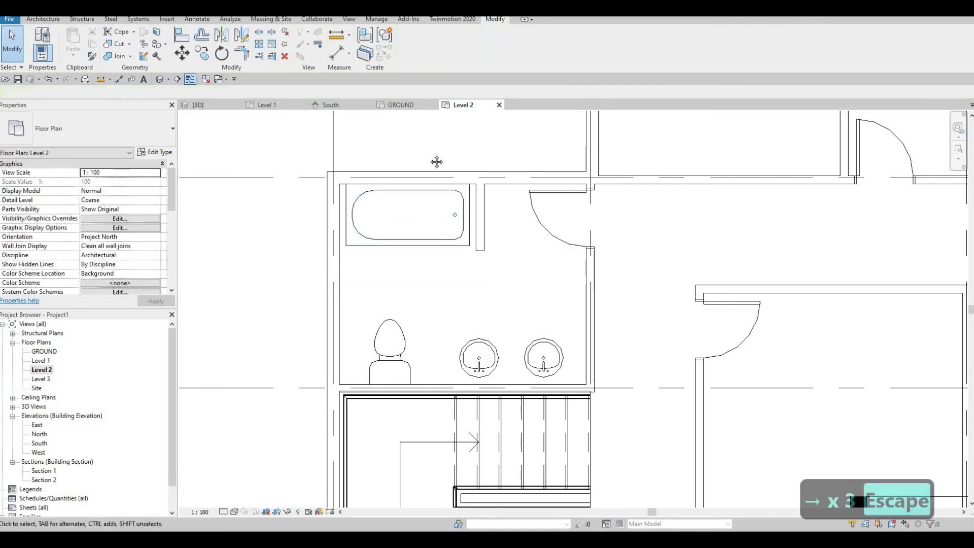
# - Review the Level 2 layout, checking the furnished bathrooms and bedrooms, and the whole plan within its grid
pyautogui.scroll(-2, 464, 165)
pyautogui.scroll(-4, 532, 281)
pyautogui.moveTo(604, 309); pyautogui.dragTo(524, 438, button='middle')
pyautogui.moveTo(615, 236); pyautogui.dragTo(555, 257, button='middle')
pyautogui.scroll(2, 539, 299)
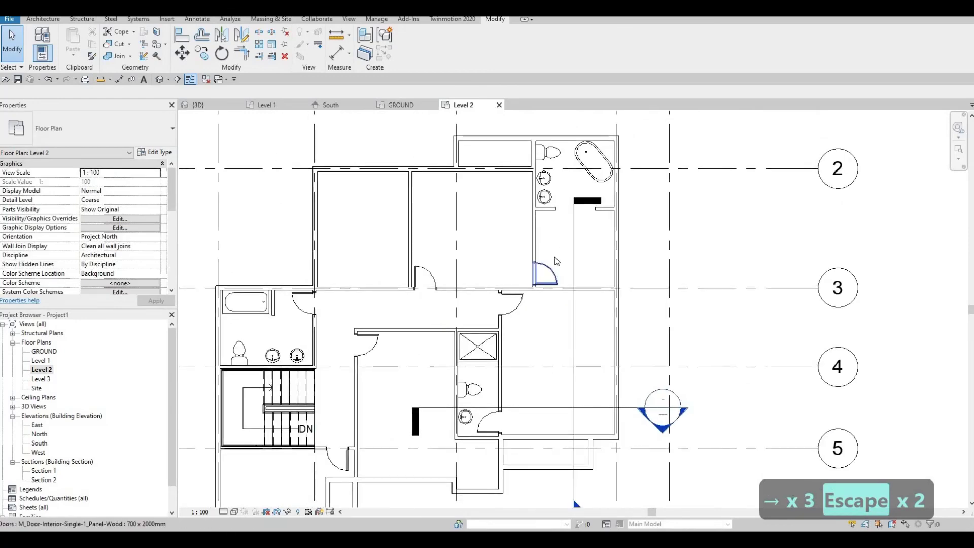
pyautogui.scroll(3, 555, 257)
pyautogui.scroll(-3, 580, 246)
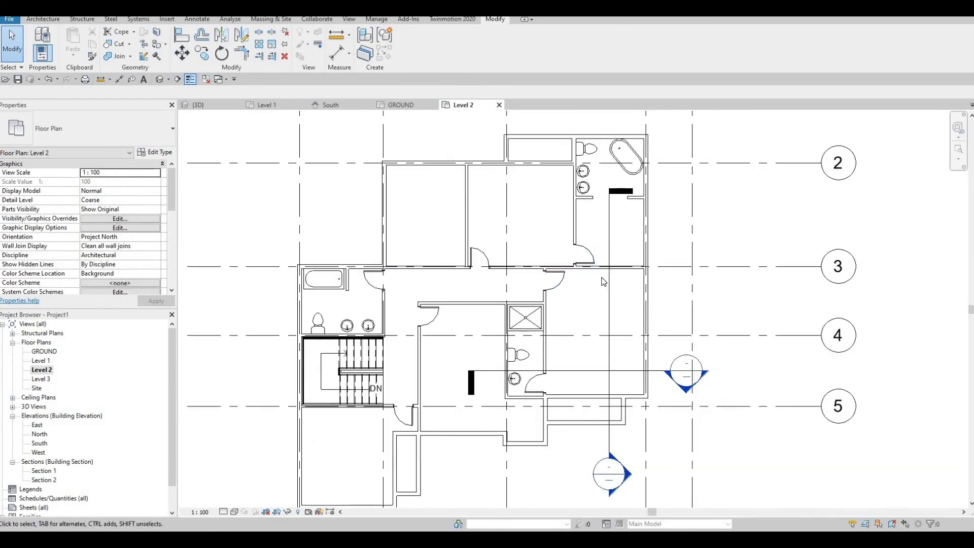
pyautogui.moveTo(604, 282); pyautogui.dragTo(568, 253, button='middle')
pyautogui.scroll(3, 573, 316)
pyautogui.moveTo(562, 297); pyautogui.dragTo(563, 270, button='middle')
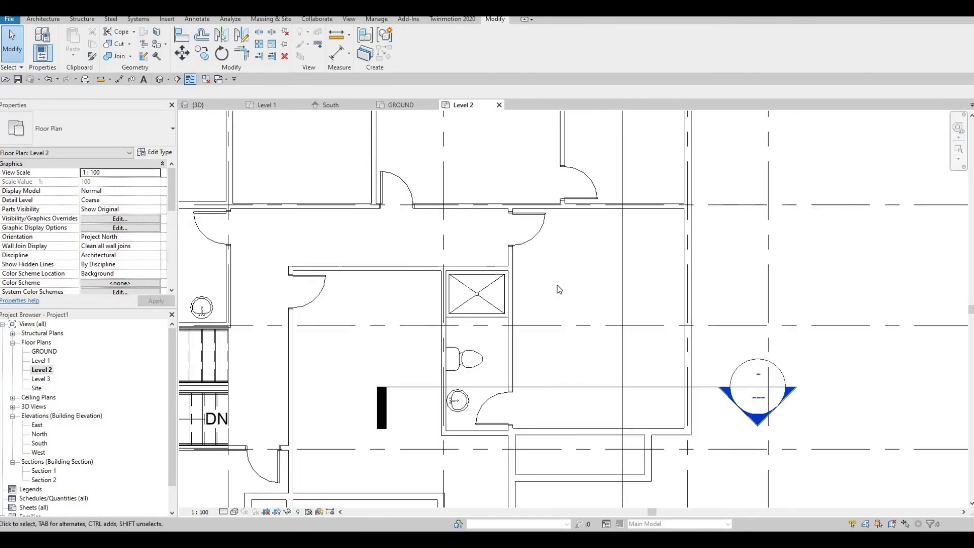
pyautogui.moveTo(581, 317); pyautogui.dragTo(578, 298, button='middle')
pyautogui.moveTo(601, 180); pyautogui.dragTo(599, 205, button='middle')
pyautogui.moveTo(589, 346); pyautogui.dragTo(587, 354, button='middle')
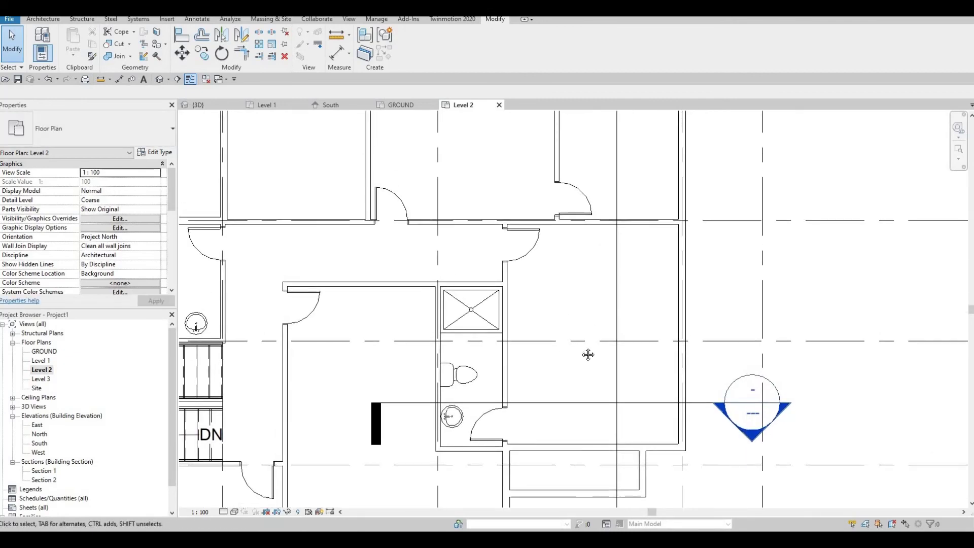
pyautogui.scroll(2, 582, 310)
pyautogui.moveTo(532, 186); pyautogui.dragTo(536, 322, button='middle')
pyautogui.scroll(-3, 536, 322)
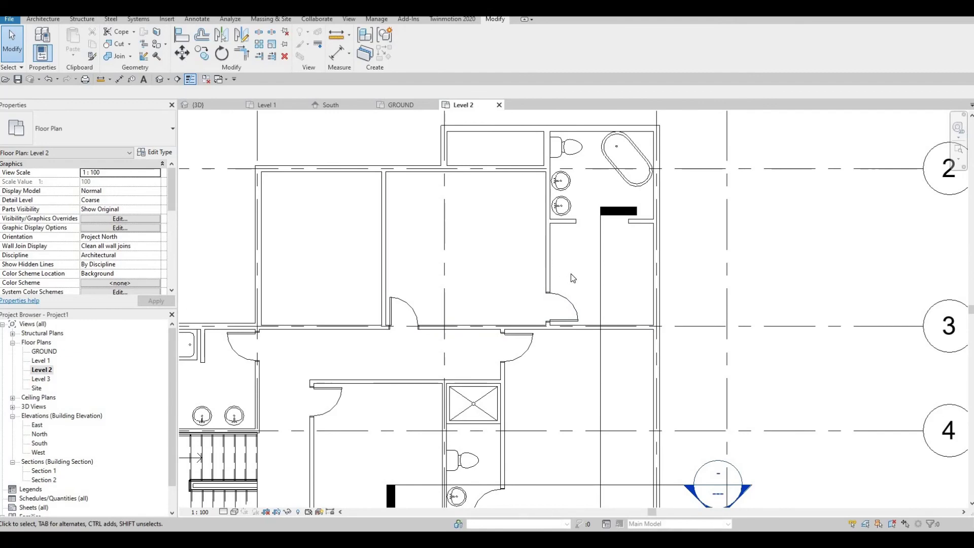
pyautogui.scroll(-3, 571, 273)
pyautogui.scroll(-1, 467, 389)
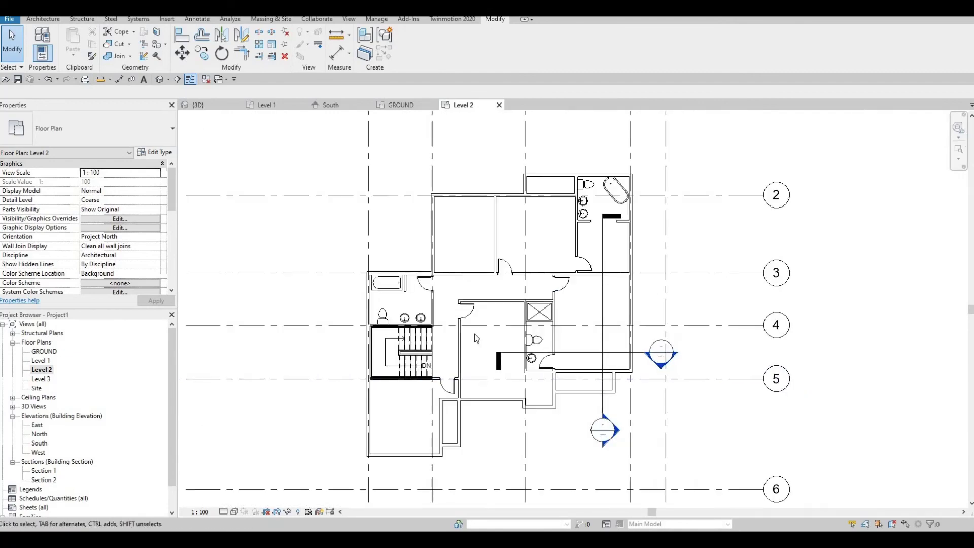
pyautogui.moveTo(473, 356)
pyautogui.mouseDown(button='middle')
pyautogui.moveTo(489, 323)
pyautogui.moveTo(482, 349)
pyautogui.mouseUp(button='middle')
pyautogui.scroll(-4, 490, 328)
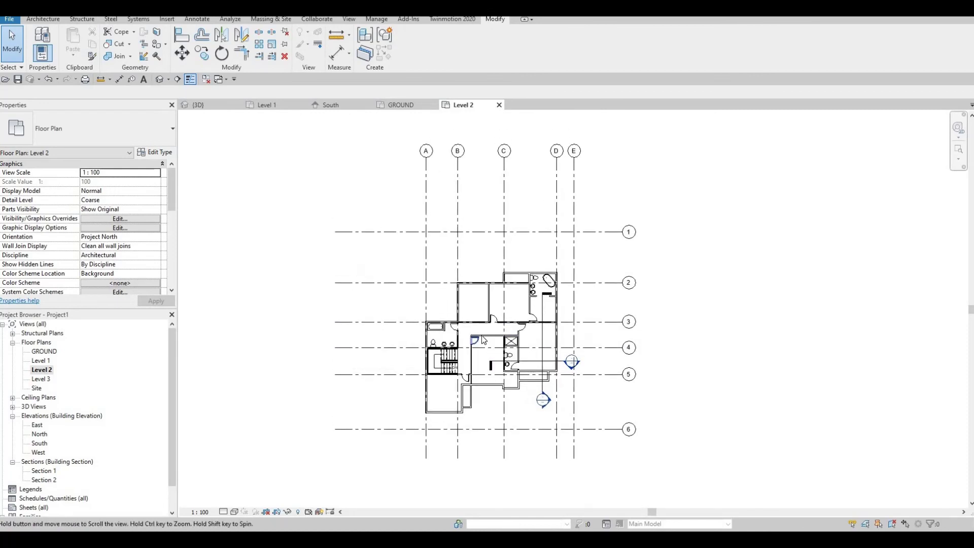
pyautogui.scroll(1, 482, 347)
pyautogui.moveTo(496, 443); pyautogui.dragTo(496, 445, button='middle')
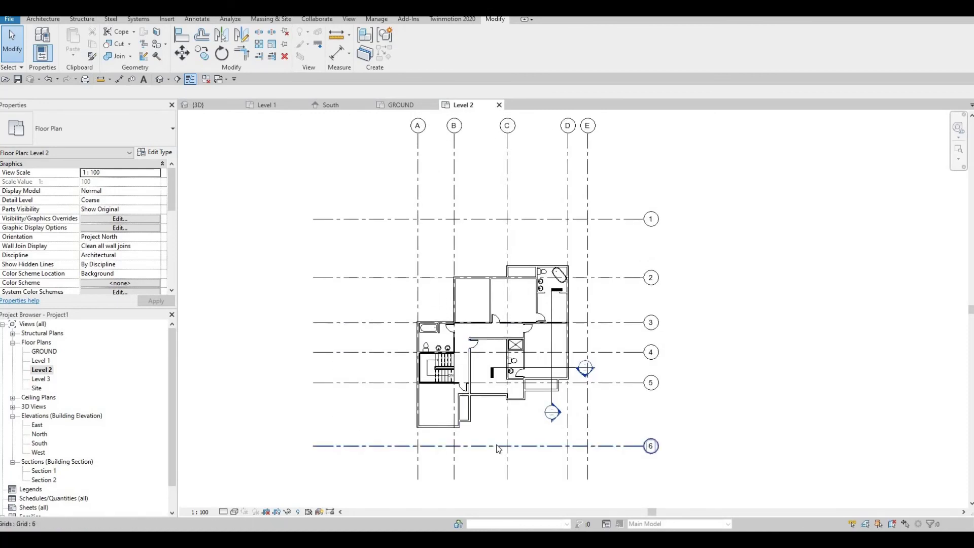